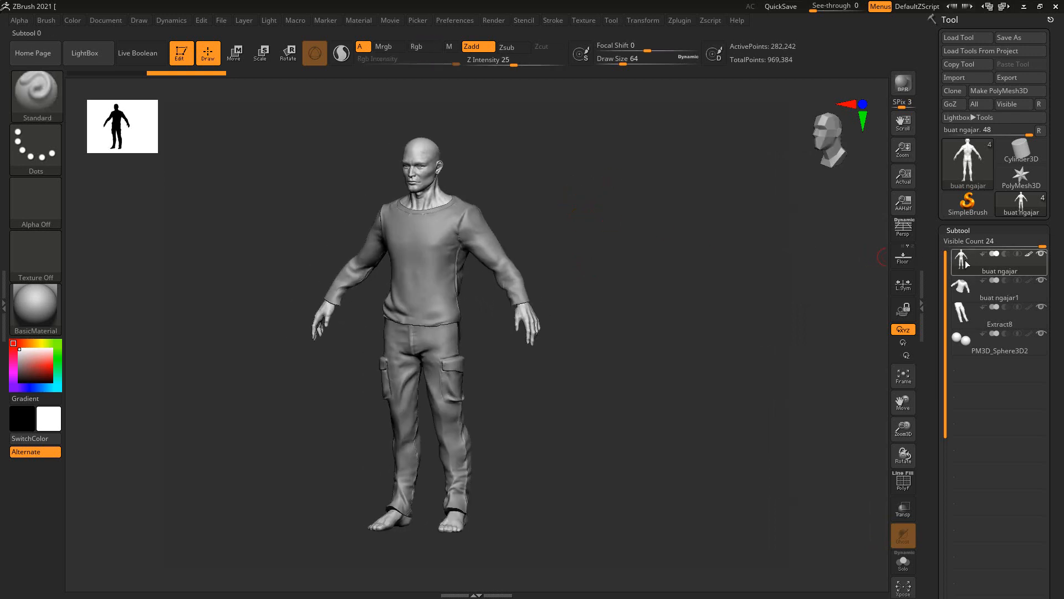
Step: Hide every subtool except the first buat ngajar body and examine its anatomy up close
{"action": "left_click", "coordinate": [1041, 254], "text": "shift"}
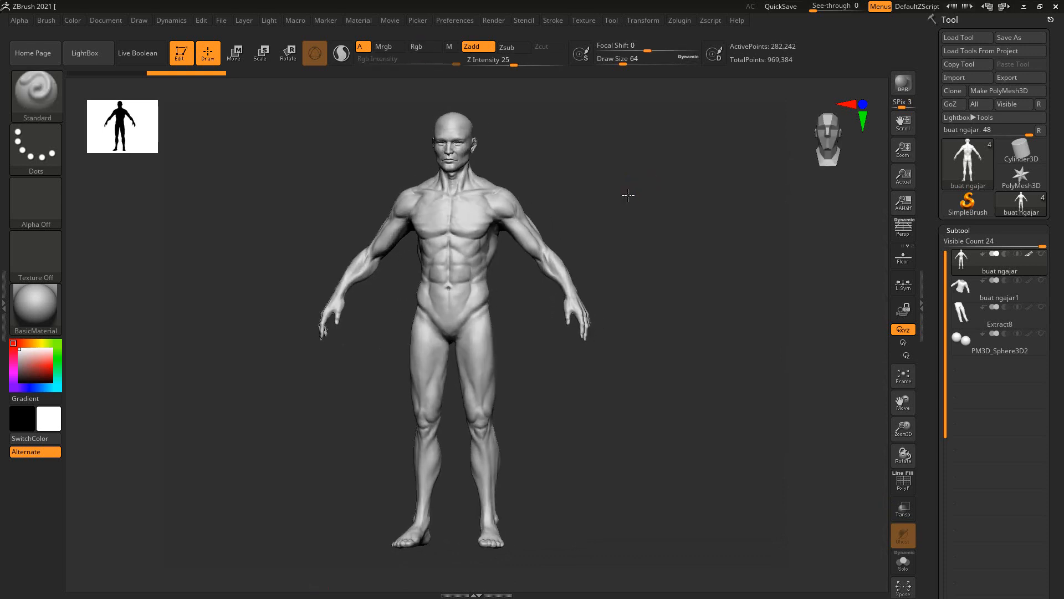
{"action": "left_click_drag", "start_coordinate": [622, 188], "coordinate": [692, 319]}
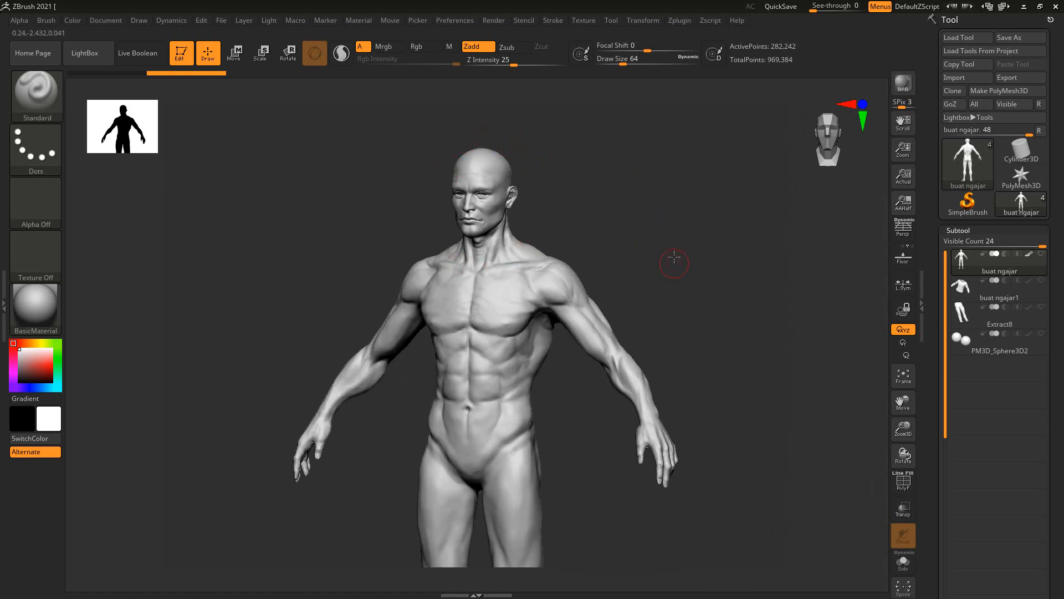
{"action": "left_click_drag", "start_coordinate": [674, 257], "coordinate": [643, 177], "text": "alt"}
{"action": "mouse_move", "coordinate": [720, 311]}
{"action": "left_mouse_down", "text": "alt"}
{"action": "mouse_move", "coordinate": [682, 335]}
{"action": "mouse_move", "coordinate": [634, 285]}
{"action": "mouse_move", "coordinate": [655, 190]}
{"action": "mouse_move", "coordinate": [663, 241]}
{"action": "mouse_move", "coordinate": [676, 242]}
{"action": "mouse_move", "coordinate": [637, 209]}
{"action": "mouse_move", "coordinate": [674, 211]}
{"action": "mouse_move", "coordinate": [676, 247]}
{"action": "mouse_move", "coordinate": [632, 183]}
{"action": "mouse_move", "coordinate": [660, 206]}
{"action": "mouse_move", "coordinate": [672, 201]}
{"action": "mouse_move", "coordinate": [649, 199]}
{"action": "mouse_move", "coordinate": [643, 212]}
{"action": "mouse_move", "coordinate": [668, 200]}
{"action": "mouse_move", "coordinate": [638, 217]}
{"action": "mouse_move", "coordinate": [623, 164]}
{"action": "mouse_move", "coordinate": [648, 217]}
{"action": "mouse_move", "coordinate": [641, 138]}
{"action": "mouse_move", "coordinate": [656, 128]}
{"action": "mouse_move", "coordinate": [641, 67]}
{"action": "left_mouse_up", "text": "alt"}
{"action": "left_click_drag", "start_coordinate": [710, 283], "coordinate": [695, 243], "text": "alt"}
{"action": "left_click_drag", "start_coordinate": [708, 303], "coordinate": [716, 383], "text": "alt"}
{"action": "left_click_drag", "start_coordinate": [679, 233], "coordinate": [688, 344], "text": "alt"}
{"action": "mouse_move", "coordinate": [646, 247]}
{"action": "left_mouse_down", "text": "alt"}
{"action": "mouse_move", "coordinate": [663, 330]}
{"action": "mouse_move", "coordinate": [632, 246]}
{"action": "mouse_move", "coordinate": [651, 225]}
{"action": "mouse_move", "coordinate": [676, 225]}
{"action": "mouse_move", "coordinate": [656, 223]}
{"action": "left_mouse_up", "text": "alt"}
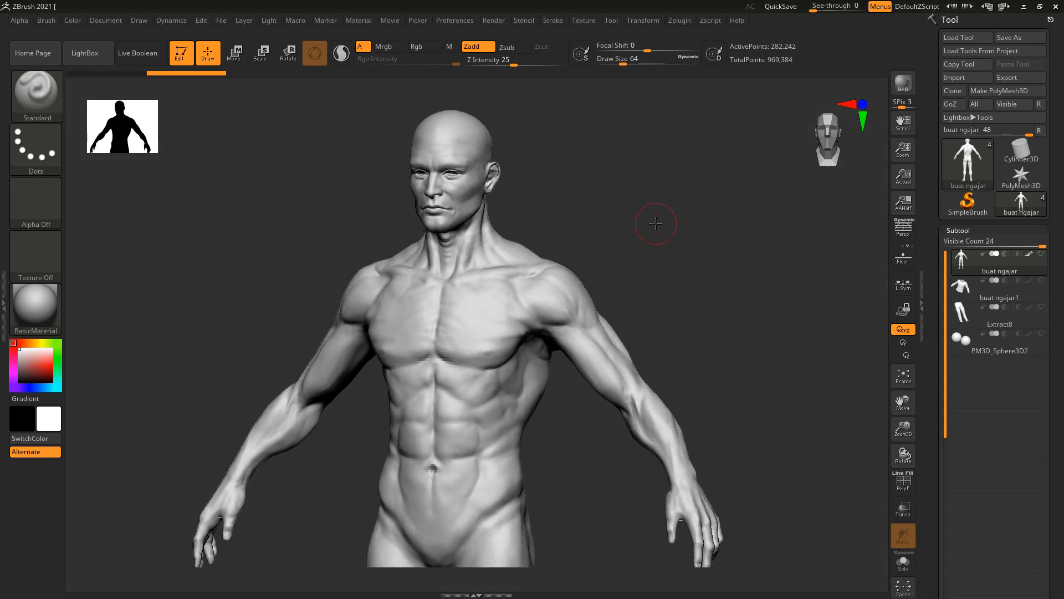
{"action": "mouse_move", "coordinate": [631, 228]}
{"action": "left_mouse_down"}
{"action": "mouse_move", "coordinate": [677, 228]}
{"action": "mouse_move", "coordinate": [620, 216]}
{"action": "mouse_move", "coordinate": [663, 225]}
{"action": "mouse_move", "coordinate": [648, 231]}
{"action": "mouse_move", "coordinate": [646, 208]}
{"action": "mouse_move", "coordinate": [669, 211]}
{"action": "mouse_move", "coordinate": [836, 284]}
{"action": "left_mouse_up"}
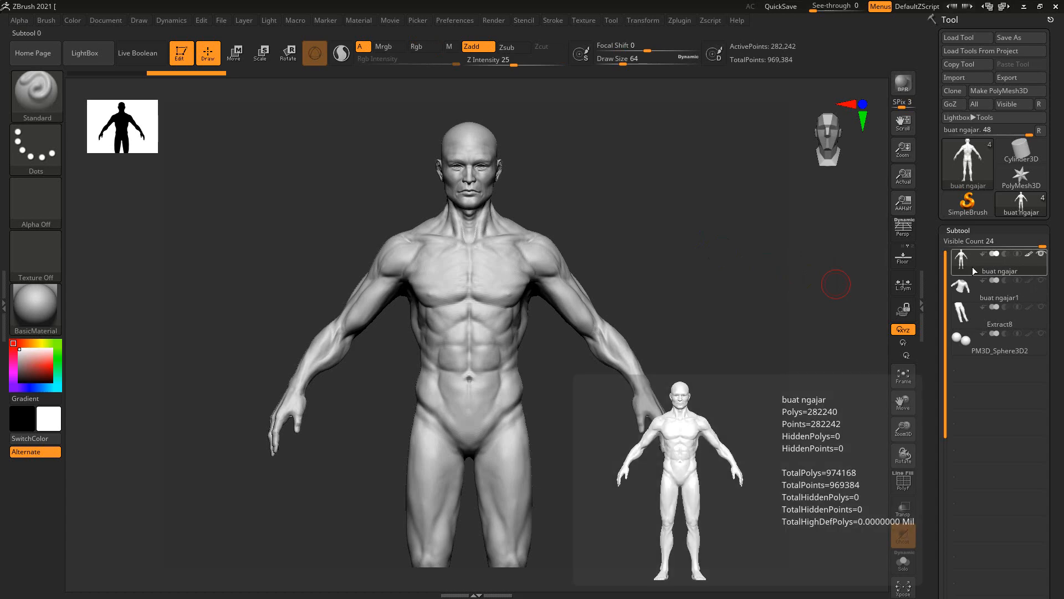
Step: Open the body's Geometry settings and examine its subdivision level controls against the model
{"action": "scroll", "coordinate": [1047, 139], "scroll_direction": "down", "scroll_amount": 5}
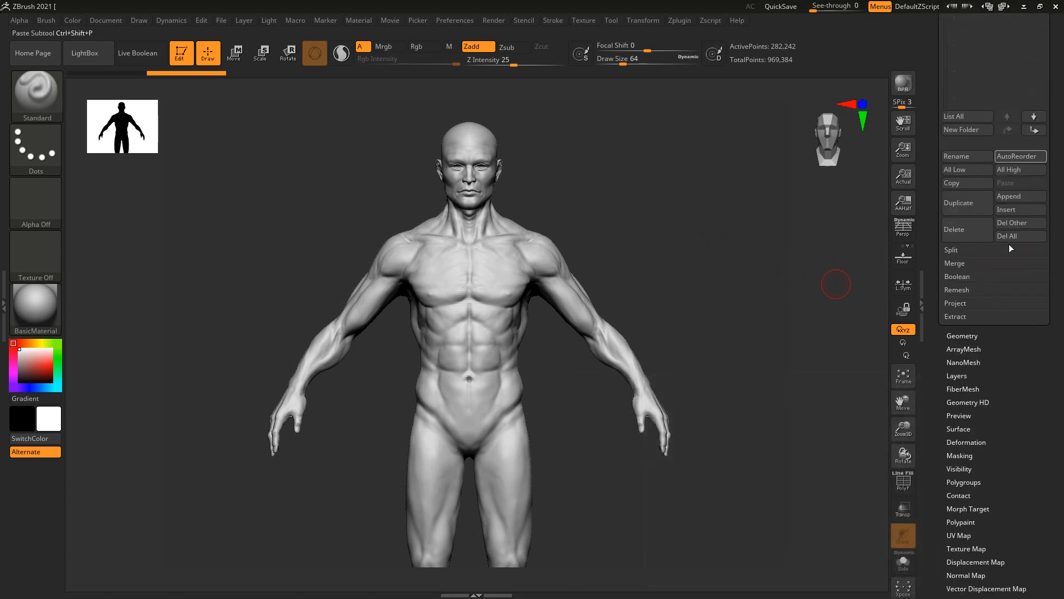
{"action": "left_click", "coordinate": [963, 339]}
{"action": "scroll", "coordinate": [1029, 458], "scroll_direction": "up", "scroll_amount": 3}
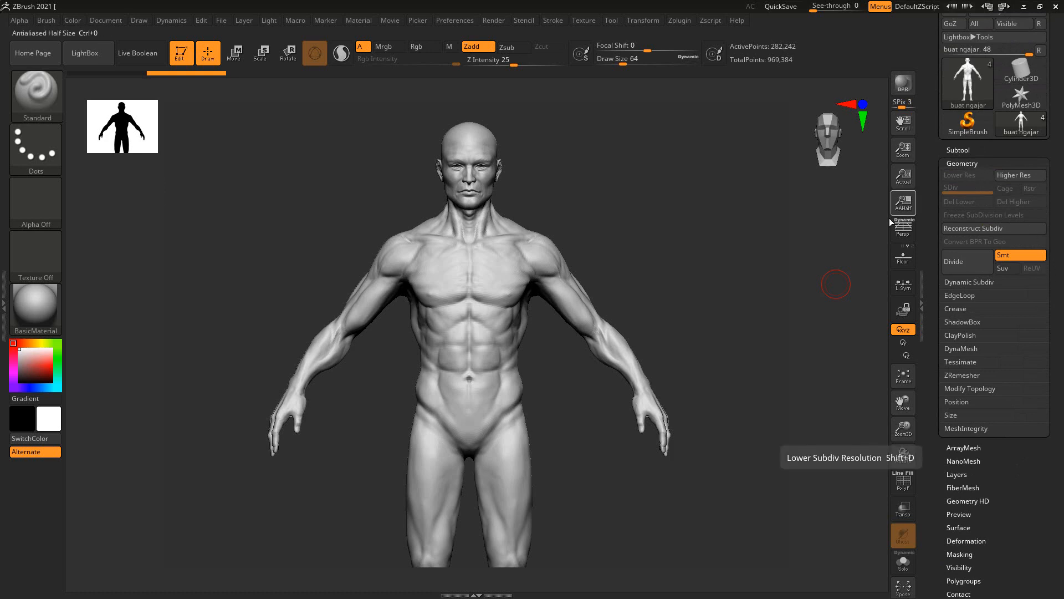
{"action": "left_click_drag", "start_coordinate": [746, 231], "coordinate": [741, 243]}
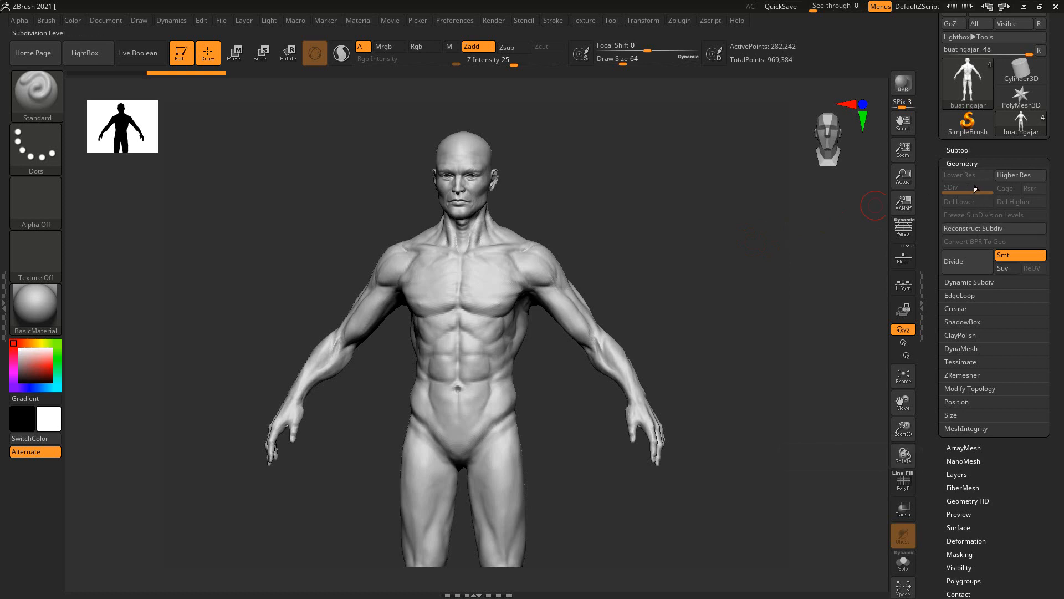
{"action": "left_click_drag", "start_coordinate": [608, 204], "coordinate": [595, 214]}
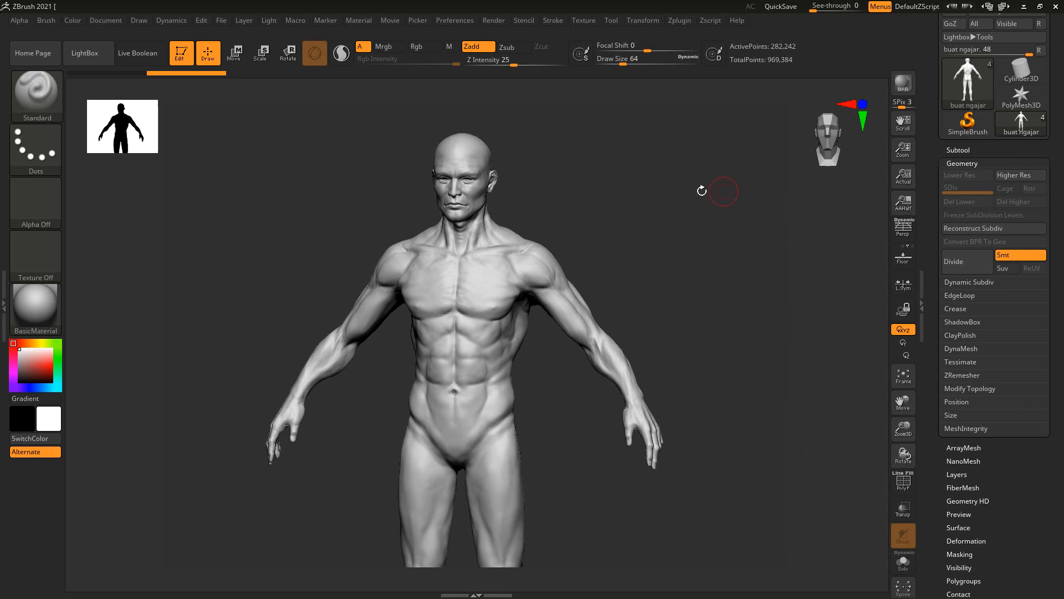
{"action": "left_click_drag", "start_coordinate": [700, 188], "coordinate": [744, 198]}
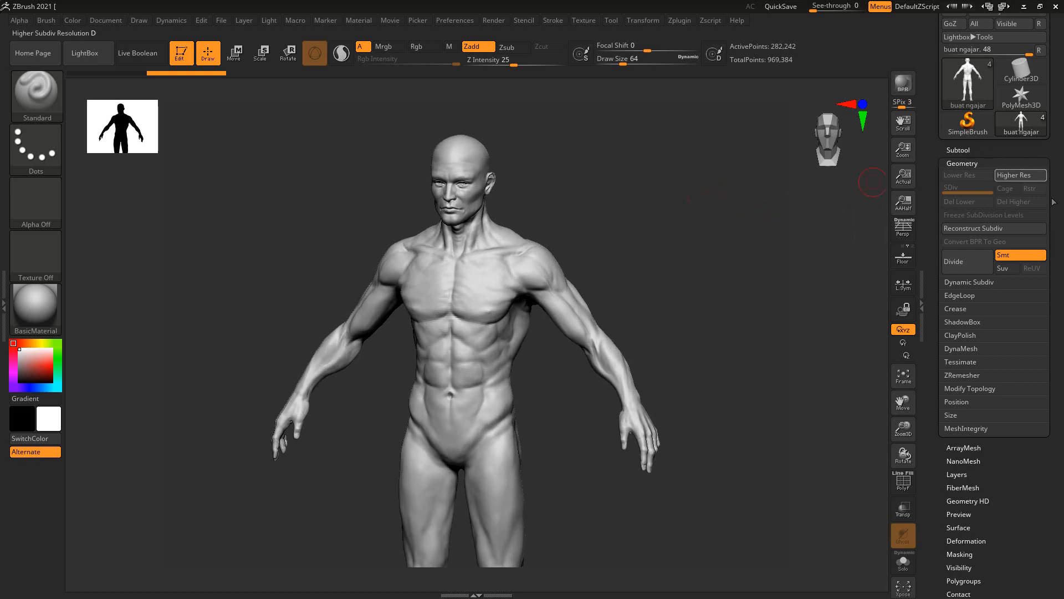
{"action": "left_click_drag", "start_coordinate": [689, 209], "coordinate": [671, 213]}
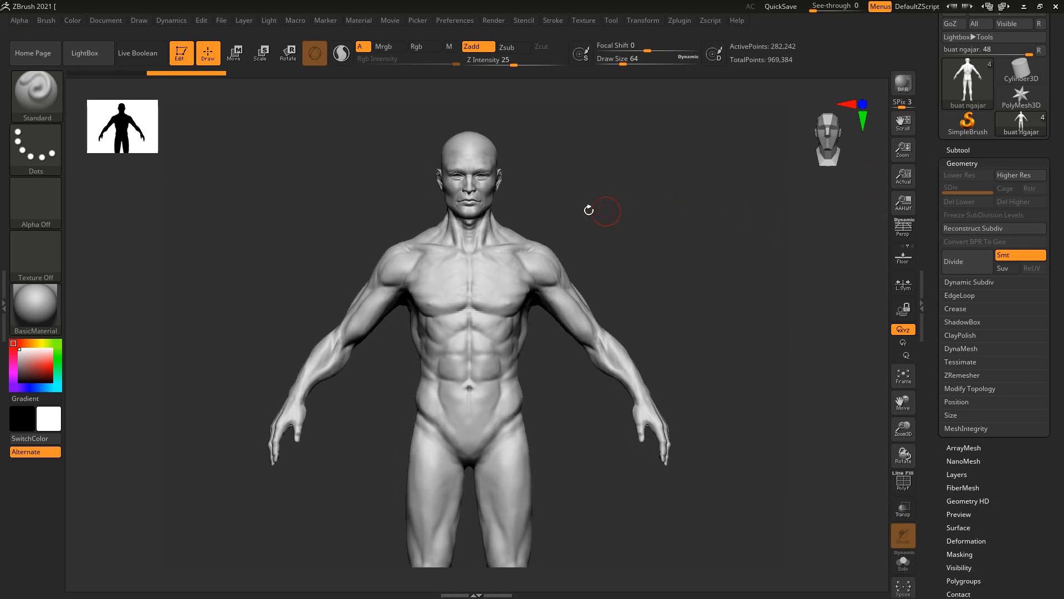
{"action": "left_click_drag", "start_coordinate": [554, 111], "coordinate": [391, 189], "text": "ctrl"}
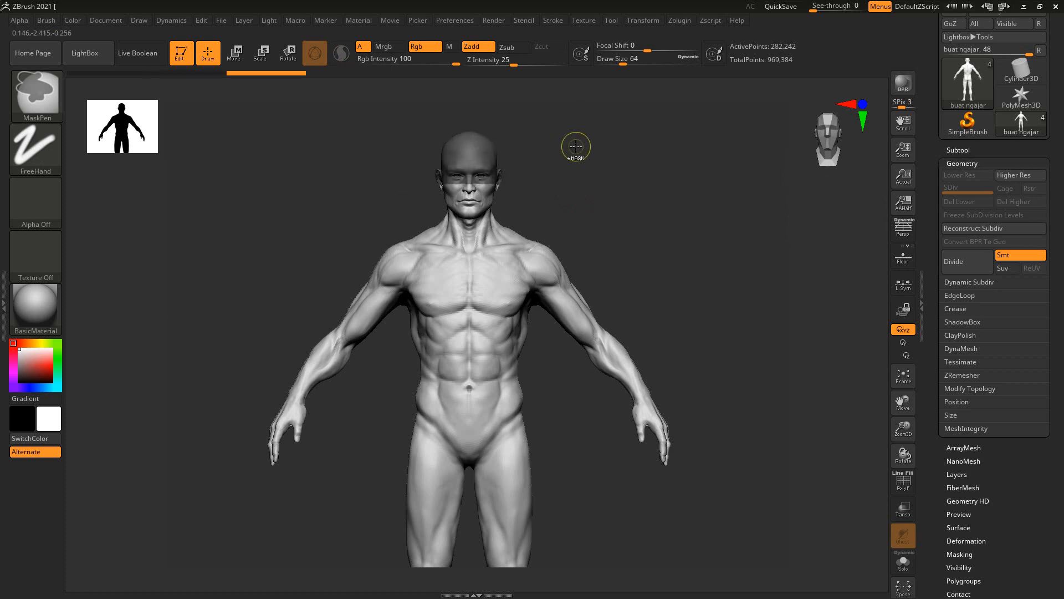
{"action": "mouse_move", "coordinate": [583, 146]}
{"action": "left_mouse_down"}
{"action": "mouse_move", "coordinate": [697, 167]}
{"action": "mouse_move", "coordinate": [520, 228]}
{"action": "mouse_move", "coordinate": [567, 207]}
{"action": "mouse_move", "coordinate": [352, 269]}
{"action": "left_mouse_up"}
{"action": "left_click", "coordinate": [553, 199], "text": "ctrl"}
{"action": "mouse_move", "coordinate": [600, 231]}
{"action": "left_mouse_down", "text": "ctrl"}
{"action": "mouse_move", "coordinate": [625, 226]}
{"action": "mouse_move", "coordinate": [604, 250]}
{"action": "left_mouse_up", "text": "ctrl"}
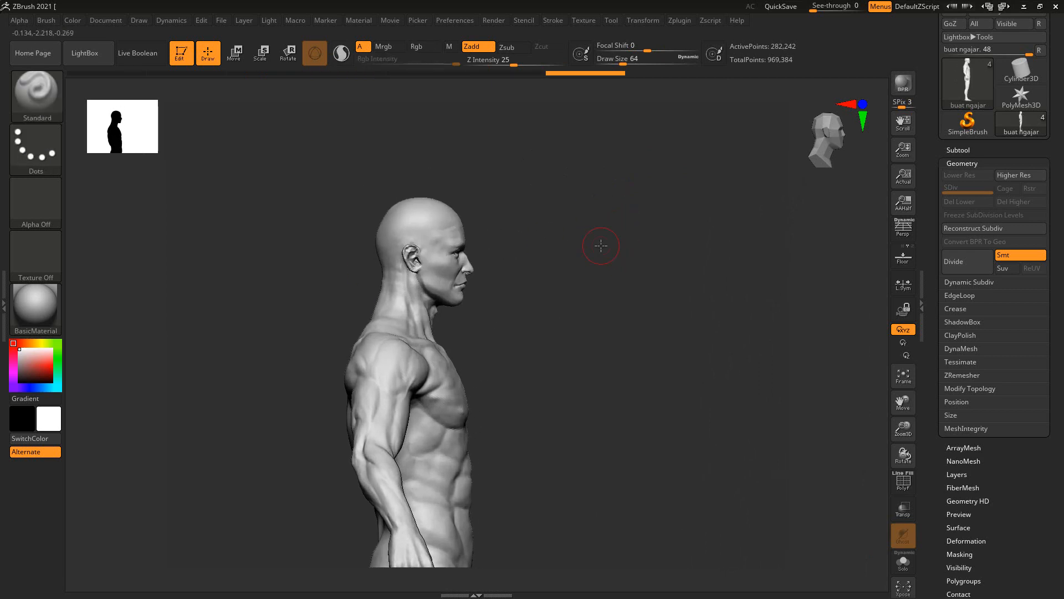
Step: Switch the masking brush to MaskLasso and mask the entire head down to the upper neck, working from the side
{"action": "mouse_move", "coordinate": [588, 214]}
{"action": "left_mouse_down", "text": "alt"}
{"action": "mouse_move", "coordinate": [582, 224]}
{"action": "mouse_move", "coordinate": [601, 216]}
{"action": "mouse_move", "coordinate": [584, 230]}
{"action": "left_mouse_up", "text": "alt"}
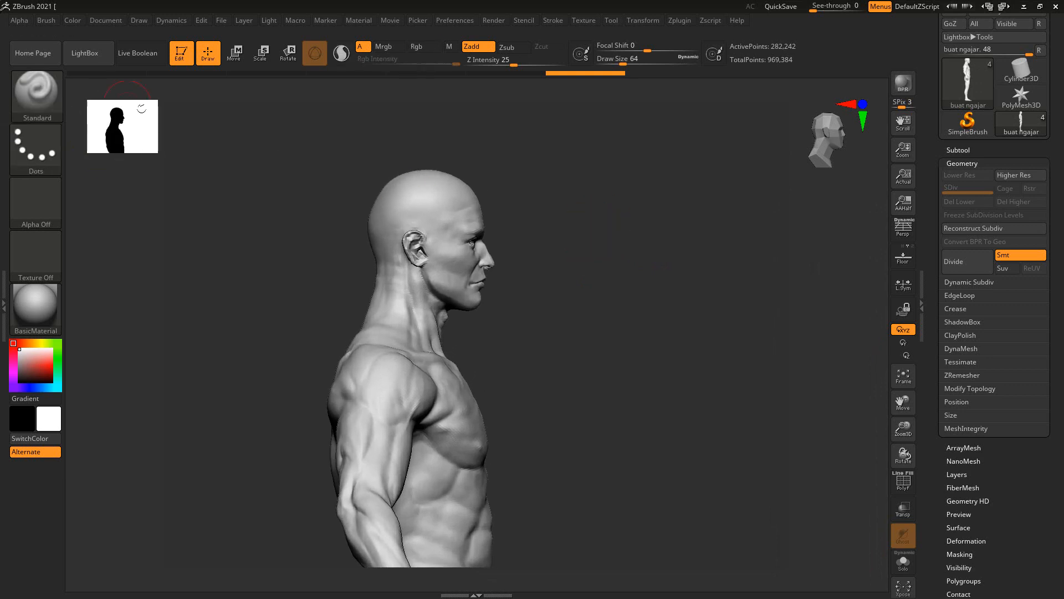
{"action": "left_click", "coordinate": [35, 89], "text": "ctrl"}
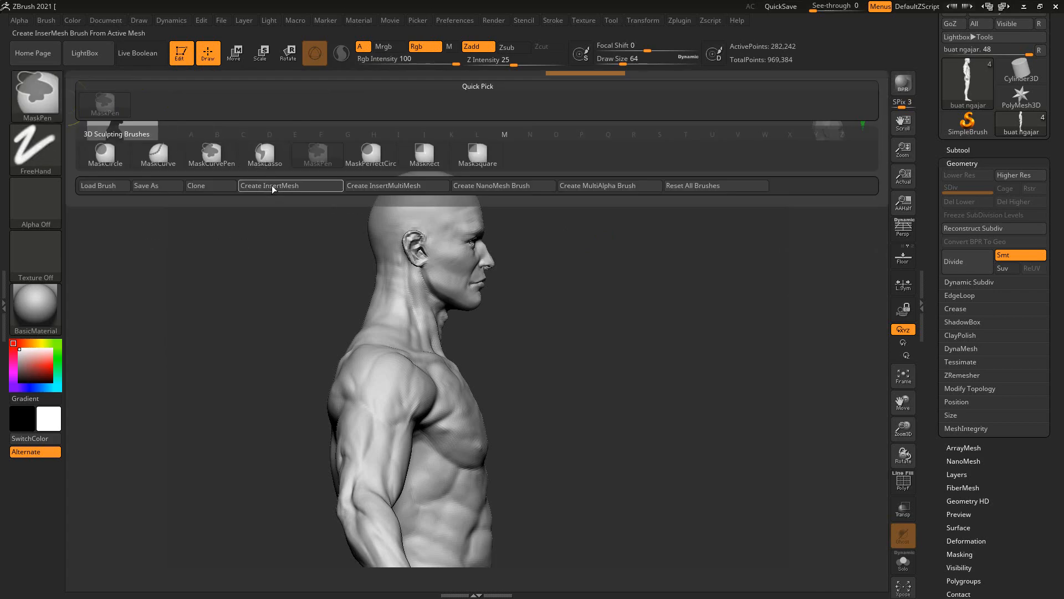
{"action": "left_click", "coordinate": [265, 158]}
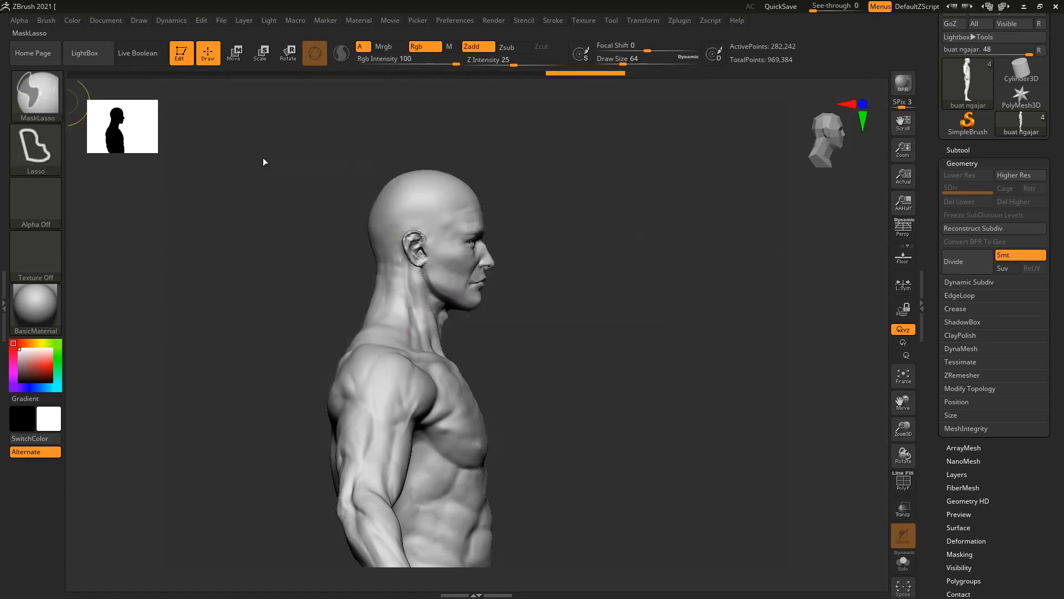
{"action": "left_click_drag", "start_coordinate": [549, 203], "coordinate": [557, 212], "text": "alt"}
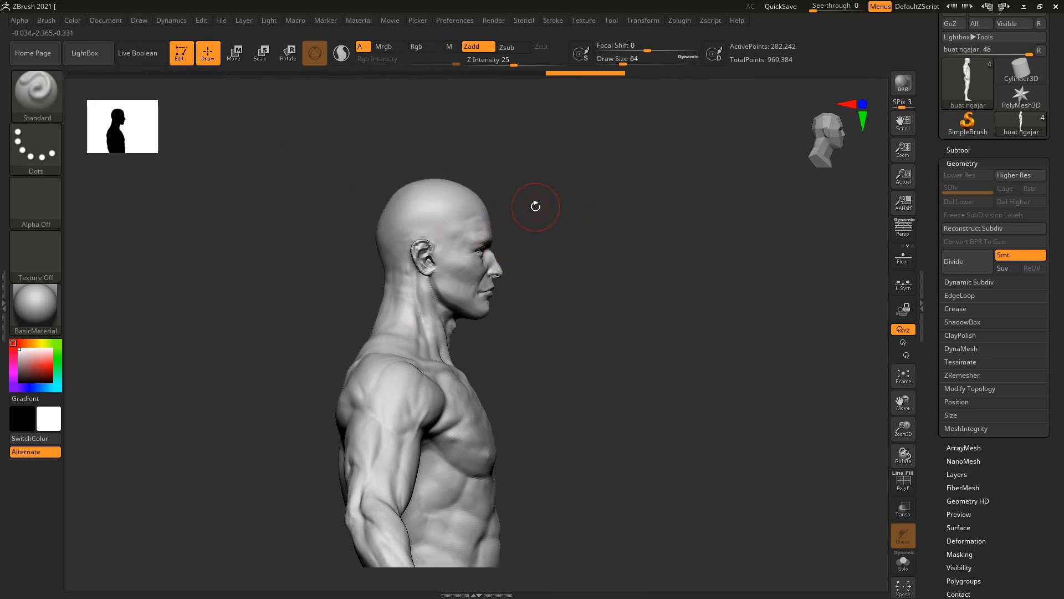
{"action": "mouse_move", "coordinate": [564, 233]}
{"action": "left_mouse_down", "text": "ctrl"}
{"action": "mouse_move", "coordinate": [535, 166]}
{"action": "mouse_move", "coordinate": [419, 148]}
{"action": "mouse_move", "coordinate": [386, 177]}
{"action": "mouse_move", "coordinate": [366, 231]}
{"action": "mouse_move", "coordinate": [389, 280]}
{"action": "mouse_move", "coordinate": [477, 340]}
{"action": "mouse_move", "coordinate": [538, 337]}
{"action": "mouse_move", "coordinate": [562, 235]}
{"action": "left_mouse_up", "text": "ctrl"}
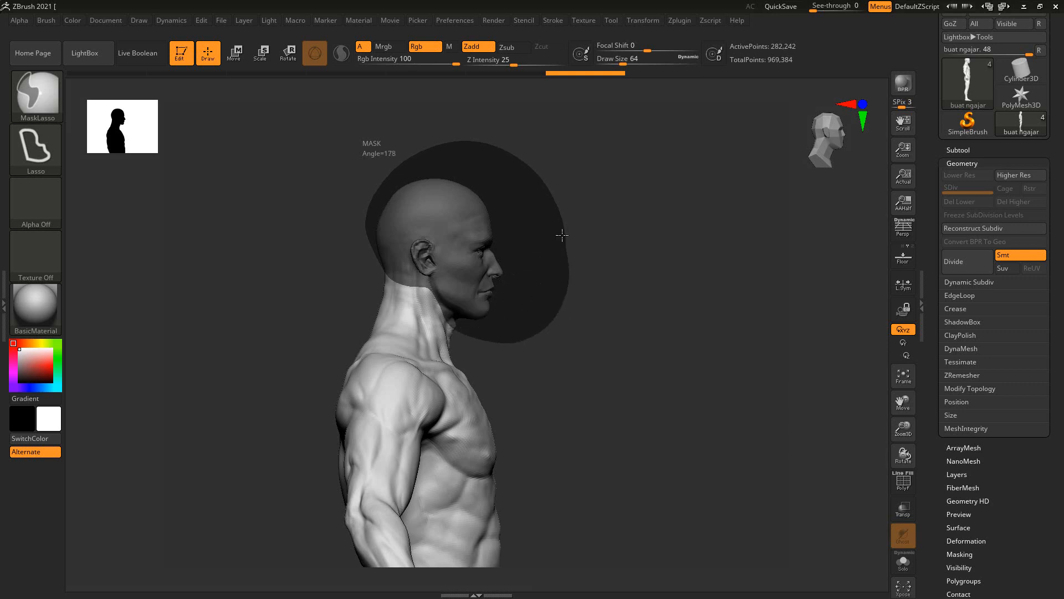
{"action": "left_click_drag", "start_coordinate": [463, 157], "coordinate": [465, 157], "text": "ctrl"}
Step: Turn the masked head into its own polygroup and display the polyframe over the model
{"action": "mouse_move", "coordinate": [606, 188]}
{"action": "left_mouse_down"}
{"action": "mouse_move", "coordinate": [558, 199]}
{"action": "mouse_move", "coordinate": [584, 192]}
{"action": "left_mouse_up"}
{"action": "mouse_move", "coordinate": [522, 254]}
{"action": "left_mouse_down"}
{"action": "mouse_move", "coordinate": [567, 235]}
{"action": "mouse_move", "coordinate": [551, 232]}
{"action": "mouse_move", "coordinate": [567, 207]}
{"action": "mouse_move", "coordinate": [558, 209]}
{"action": "mouse_move", "coordinate": [568, 216]}
{"action": "mouse_move", "coordinate": [577, 203]}
{"action": "left_mouse_up"}
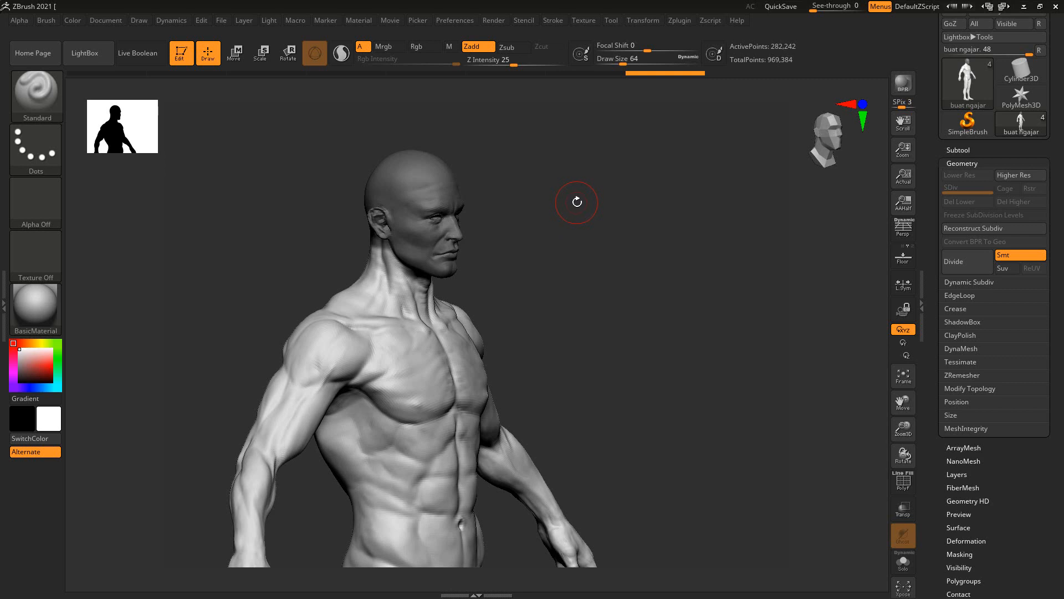
{"action": "key", "text": "ctrl"}
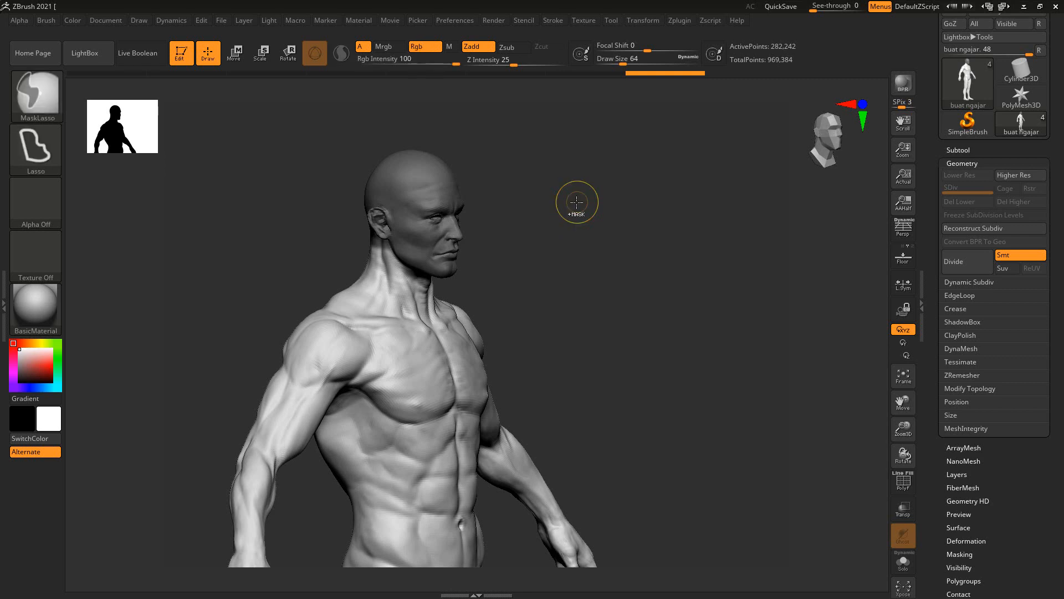
{"action": "left_click_drag", "start_coordinate": [576, 201], "coordinate": [576, 202], "text": "ctrl"}
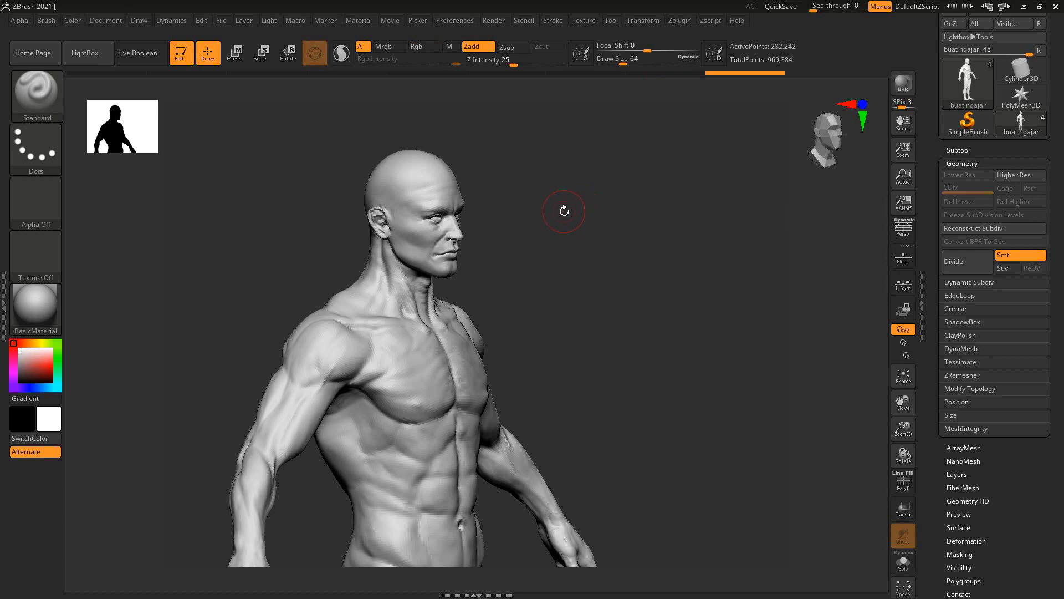
{"action": "left_click_drag", "start_coordinate": [563, 212], "coordinate": [566, 210]}
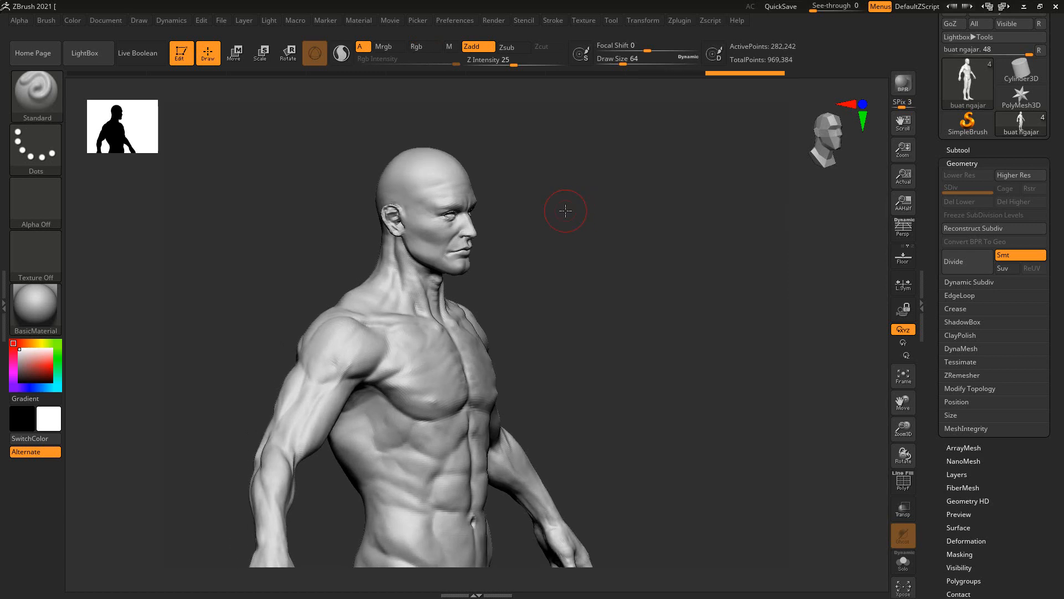
{"action": "key", "text": "shift"}
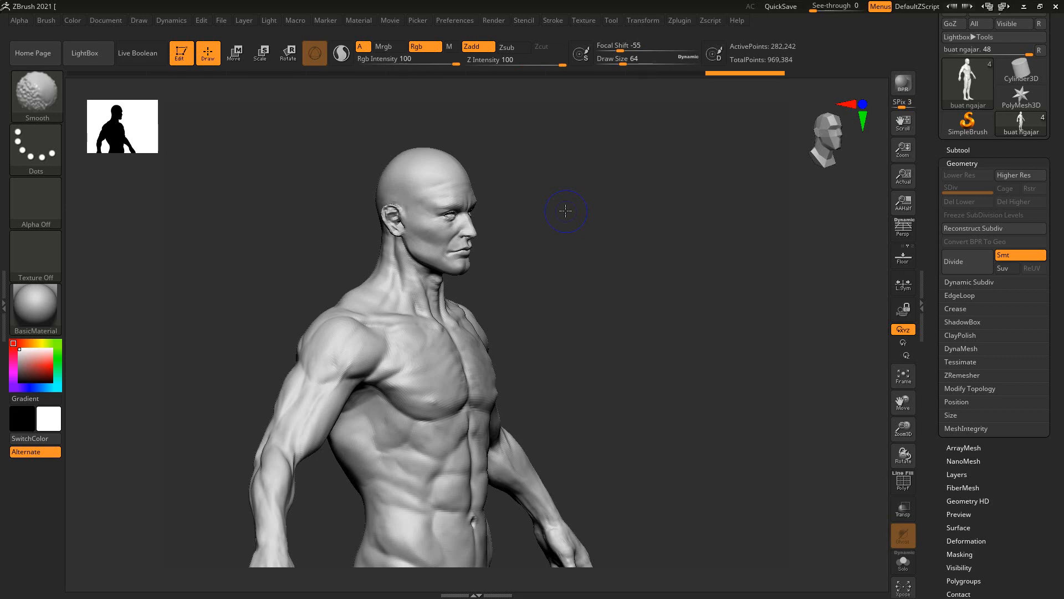
{"action": "key", "text": "shift+f"}
{"action": "mouse_move", "coordinate": [566, 210]}
{"action": "left_mouse_down"}
{"action": "mouse_move", "coordinate": [633, 223]}
{"action": "mouse_move", "coordinate": [610, 221]}
{"action": "left_mouse_up"}
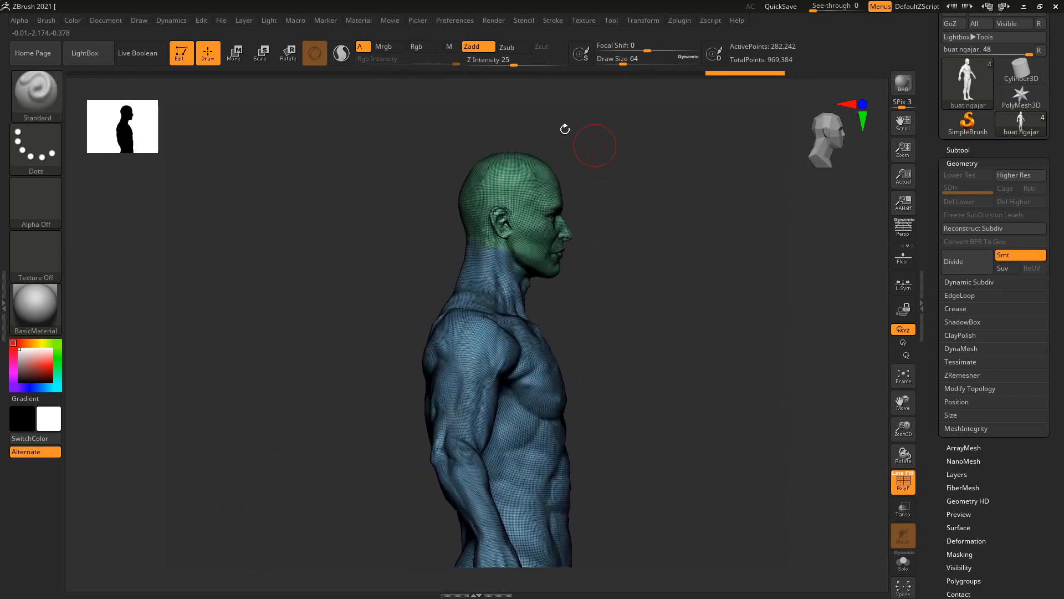
Step: Isolate the head polygroup and bring the whole figure back into display
{"action": "left_click_drag", "start_coordinate": [447, 206], "coordinate": [573, 229]}
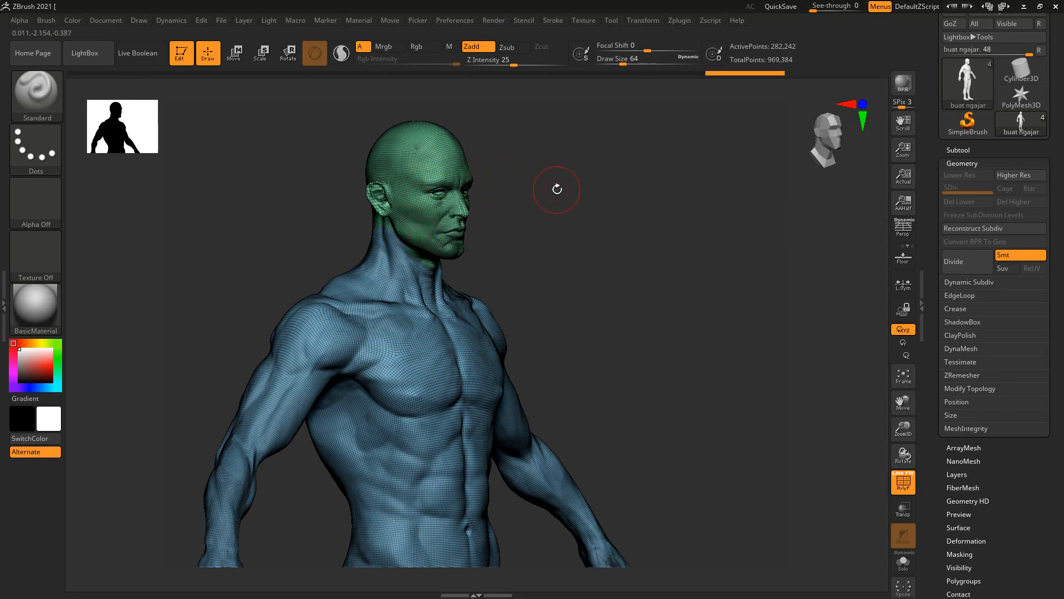
{"action": "left_click_drag", "start_coordinate": [557, 189], "coordinate": [460, 178]}
{"action": "left_click_drag", "start_coordinate": [568, 168], "coordinate": [568, 175]}
{"action": "left_click", "coordinate": [453, 210], "text": "ctrl+shift"}
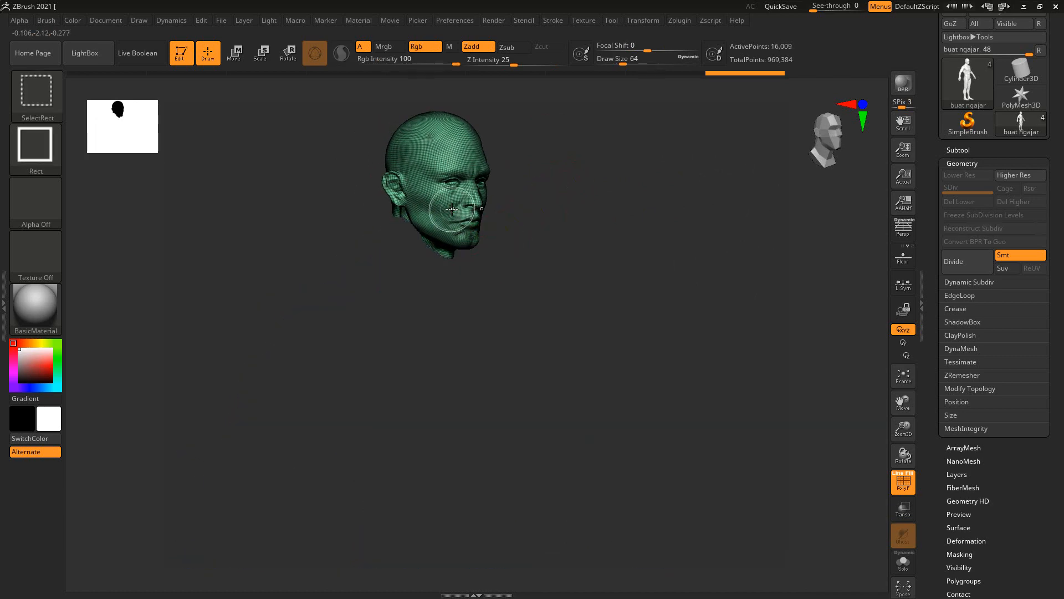
{"action": "left_click", "coordinate": [573, 202], "text": "ctrl+shift"}
{"action": "left_click", "coordinate": [572, 202], "text": "ctrl+shift"}
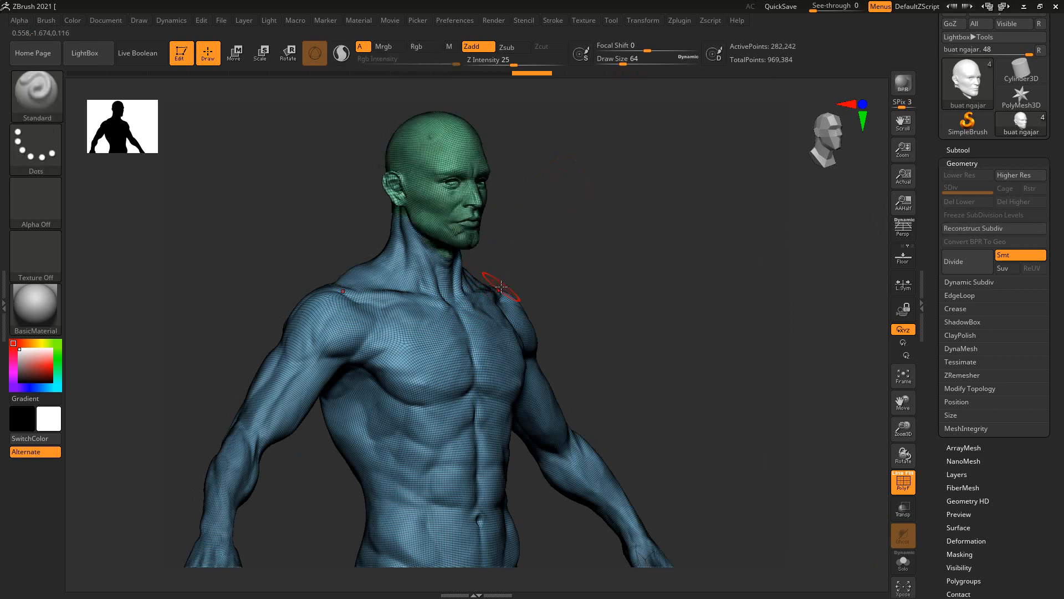
Step: Isolate the body polygroup so that the head polygroup is hidden
{"action": "key", "text": "ctrl+shift"}
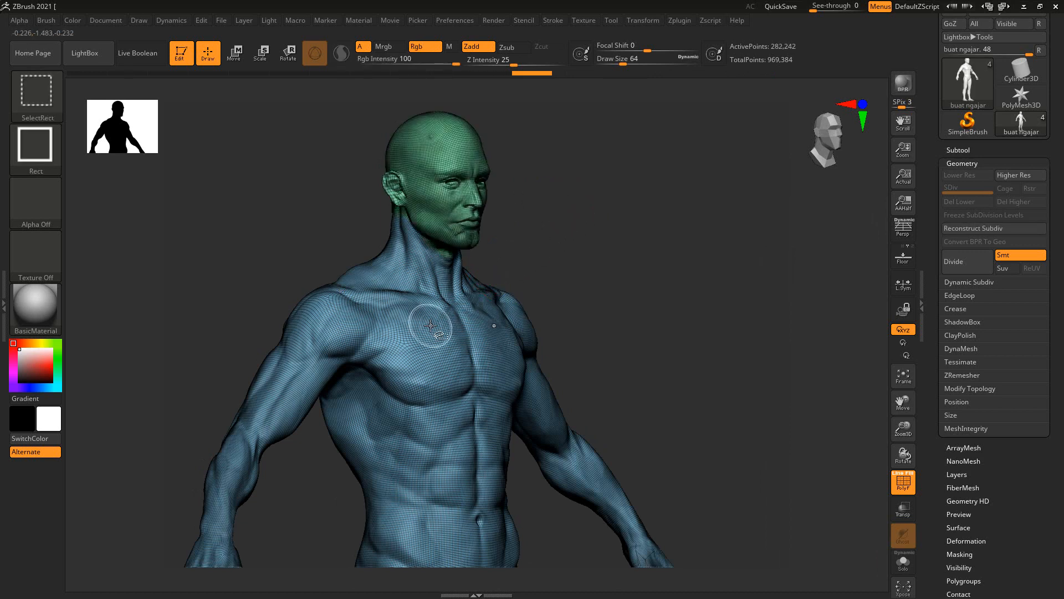
{"action": "key", "text": "ctrl"}
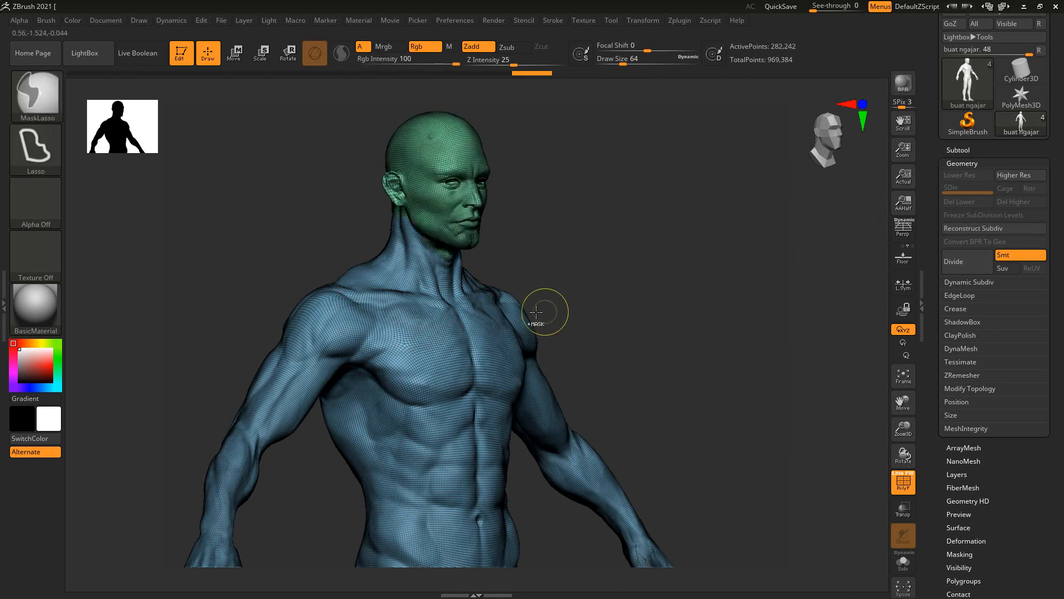
{"action": "key", "text": "ctrl+shift"}
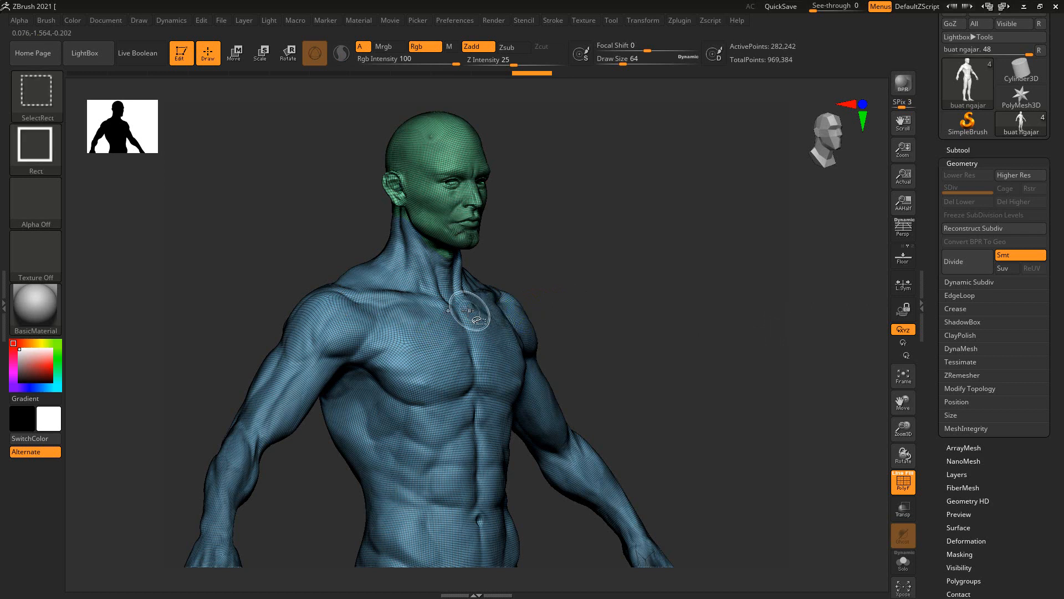
{"action": "left_click", "coordinate": [416, 342], "text": "ctrl+shift"}
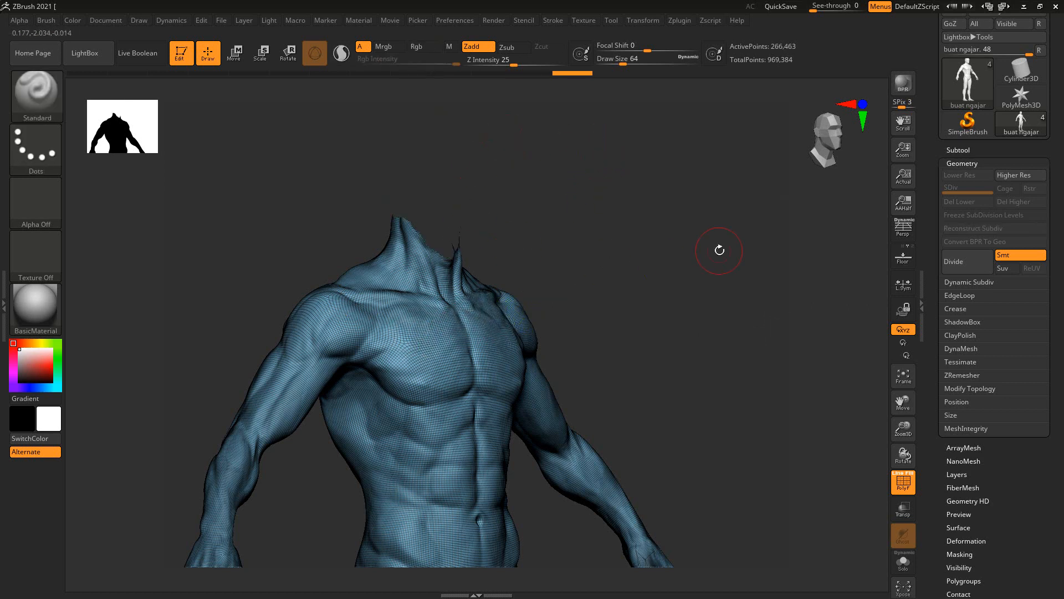
{"action": "left_click_drag", "start_coordinate": [685, 262], "coordinate": [684, 255]}
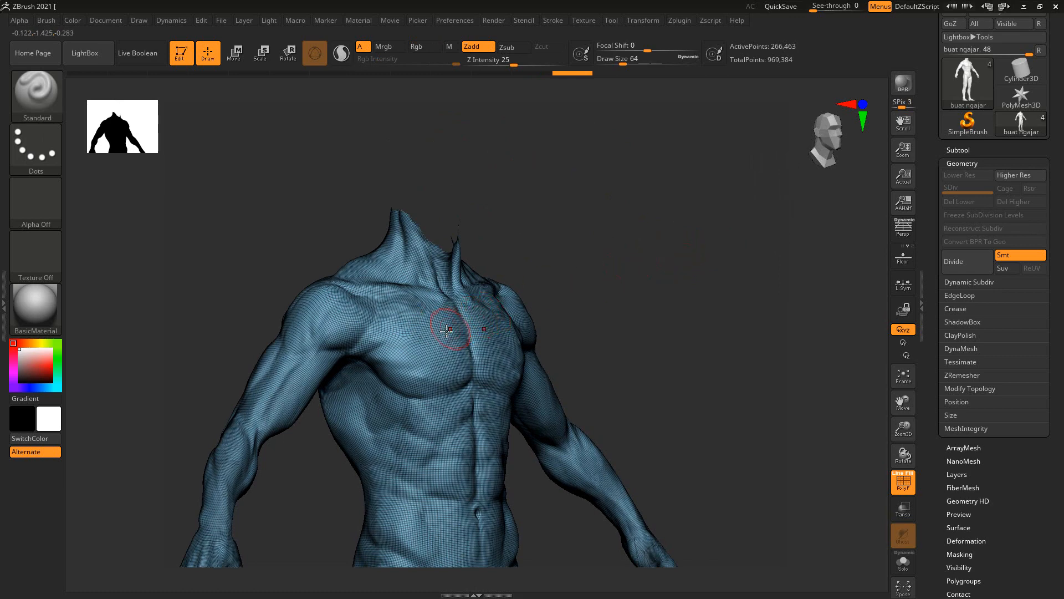
Step: Invert the polygroup visibility to hide the body and show only the head
{"action": "key", "text": "ctrl+shift"}
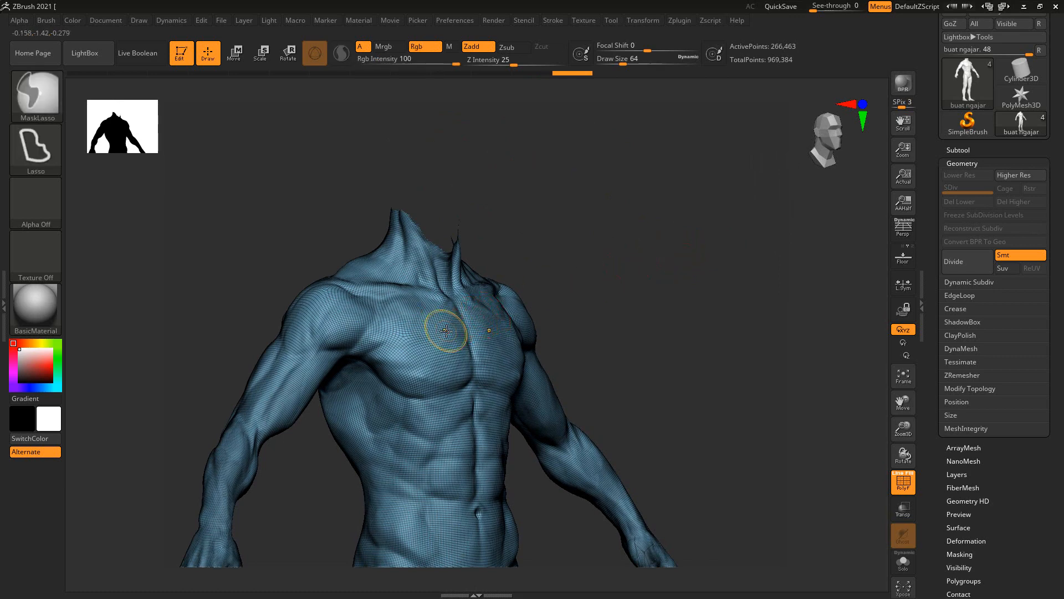
{"action": "key", "text": "ctrl+shift"}
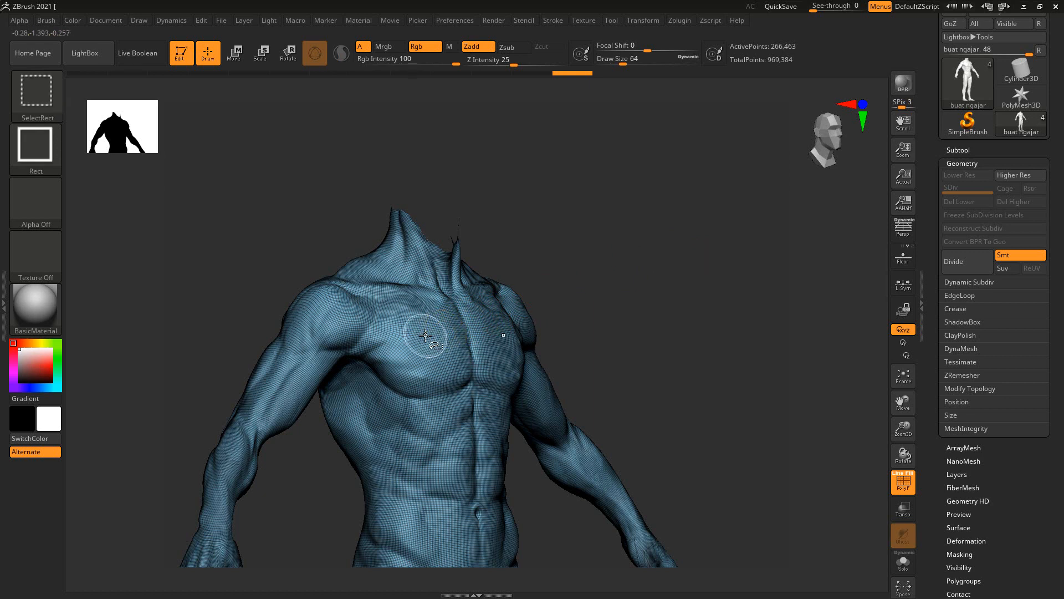
{"action": "left_click", "coordinate": [425, 336], "text": "ctrl+shift"}
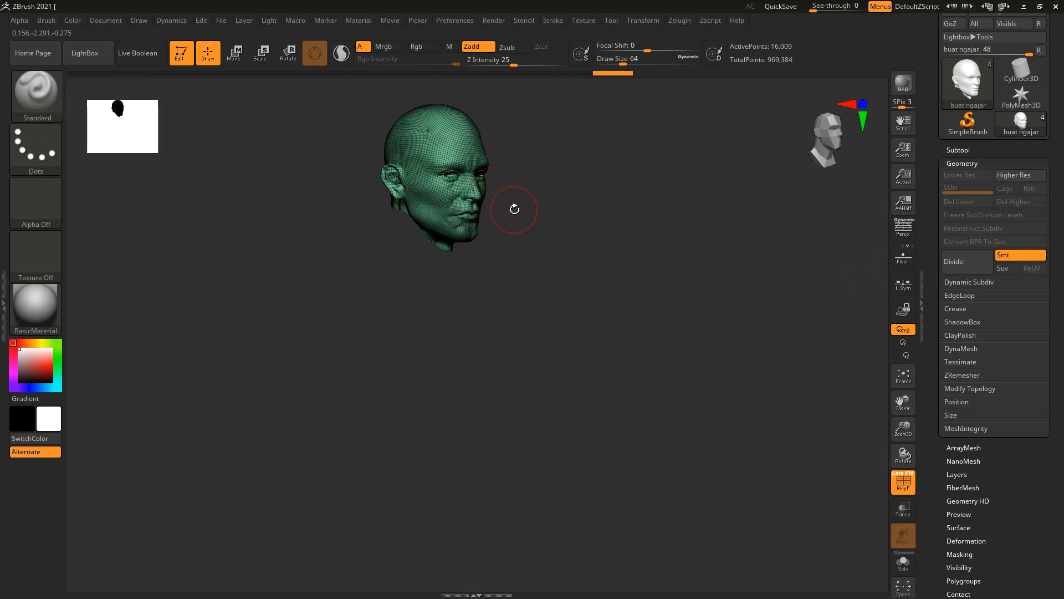
{"action": "mouse_move", "coordinate": [618, 250]}
{"action": "left_mouse_down"}
{"action": "mouse_move", "coordinate": [630, 251]}
{"action": "mouse_move", "coordinate": [620, 242]}
{"action": "left_mouse_up"}
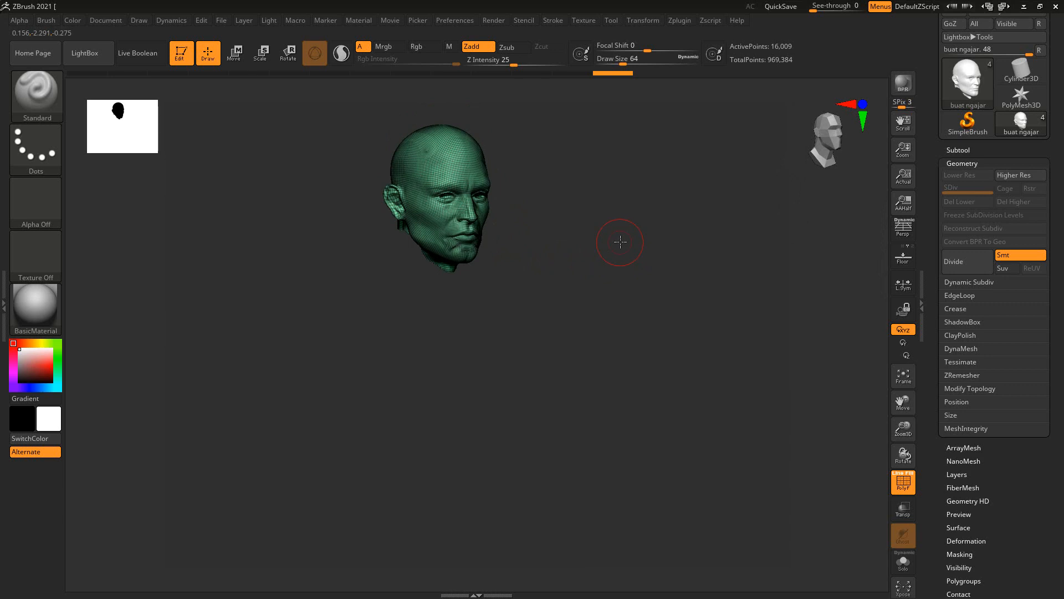
Step: Bring the whole figure back into display with both the head and body polygroups, and face it from the front
{"action": "key", "text": "ctrl+shift"}
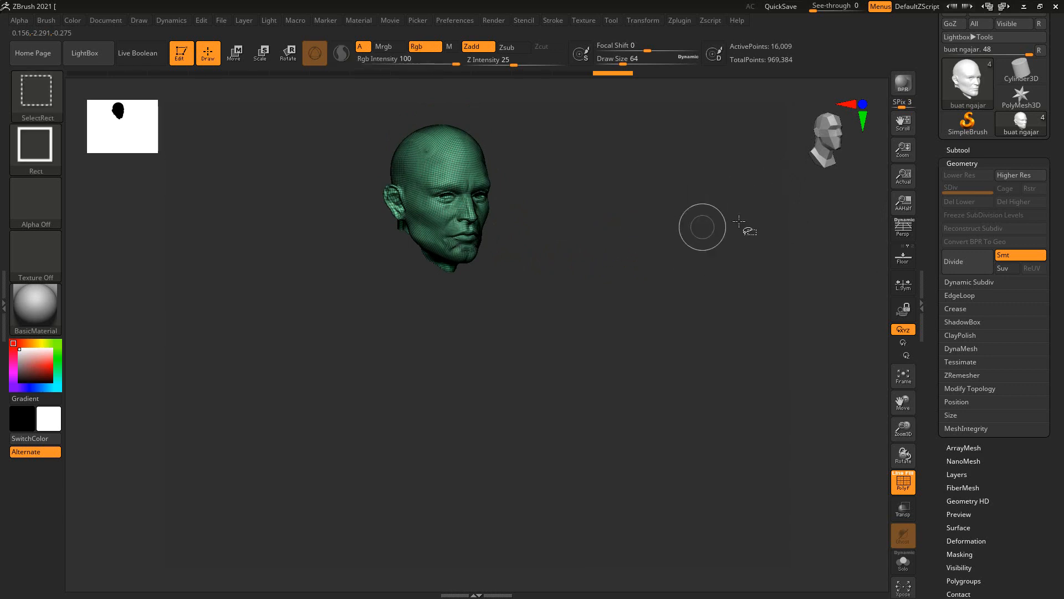
{"action": "left_click", "coordinate": [740, 201], "text": "ctrl+shift"}
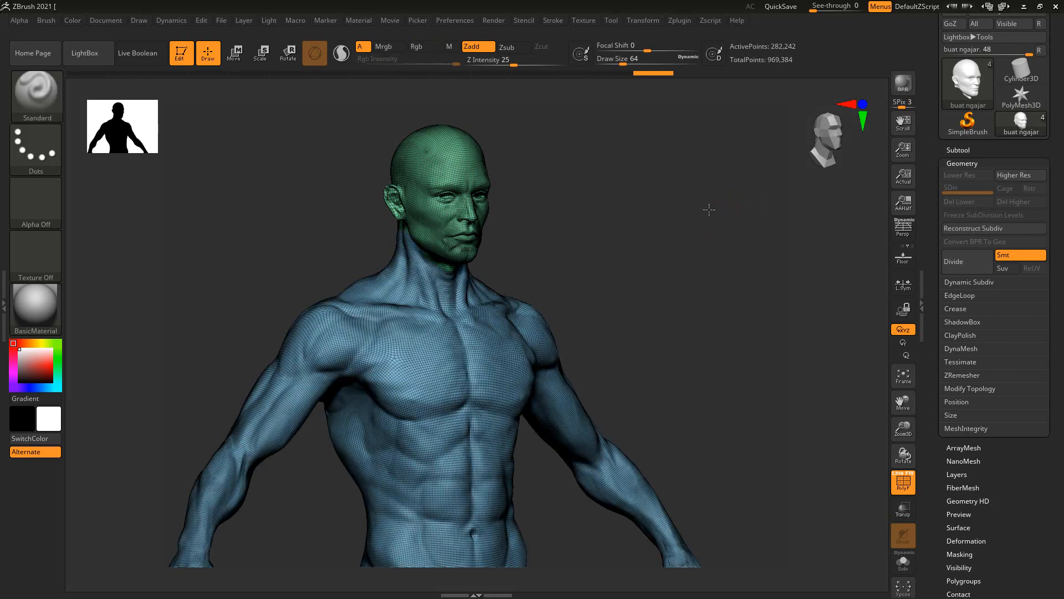
{"action": "mouse_move", "coordinate": [705, 209]}
{"action": "left_mouse_down"}
{"action": "mouse_move", "coordinate": [696, 216]}
{"action": "mouse_move", "coordinate": [716, 242]}
{"action": "left_mouse_up"}
{"action": "mouse_move", "coordinate": [716, 243]}
{"action": "left_mouse_down"}
{"action": "mouse_move", "coordinate": [689, 261]}
{"action": "mouse_move", "coordinate": [668, 248]}
{"action": "mouse_move", "coordinate": [660, 271]}
{"action": "mouse_move", "coordinate": [689, 234]}
{"action": "mouse_move", "coordinate": [672, 233]}
{"action": "mouse_move", "coordinate": [658, 285]}
{"action": "mouse_move", "coordinate": [670, 257]}
{"action": "mouse_move", "coordinate": [648, 268]}
{"action": "mouse_move", "coordinate": [645, 224]}
{"action": "mouse_move", "coordinate": [659, 235]}
{"action": "mouse_move", "coordinate": [658, 278]}
{"action": "mouse_move", "coordinate": [654, 261]}
{"action": "mouse_move", "coordinate": [667, 251]}
{"action": "mouse_move", "coordinate": [654, 255]}
{"action": "mouse_move", "coordinate": [665, 277]}
{"action": "left_mouse_up"}
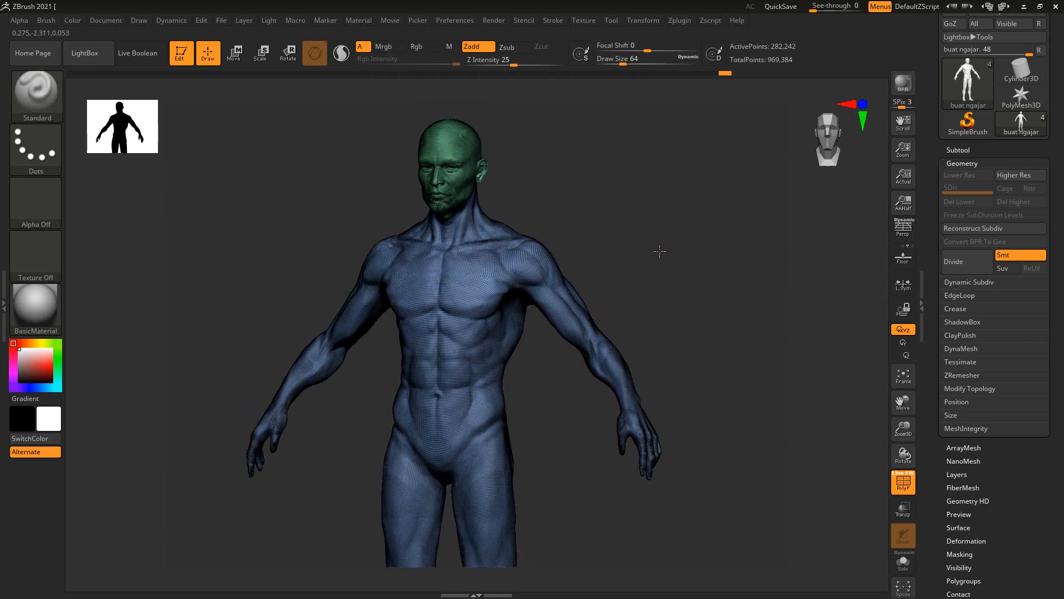
{"action": "left_click_drag", "start_coordinate": [672, 236], "coordinate": [669, 282], "text": "shift"}
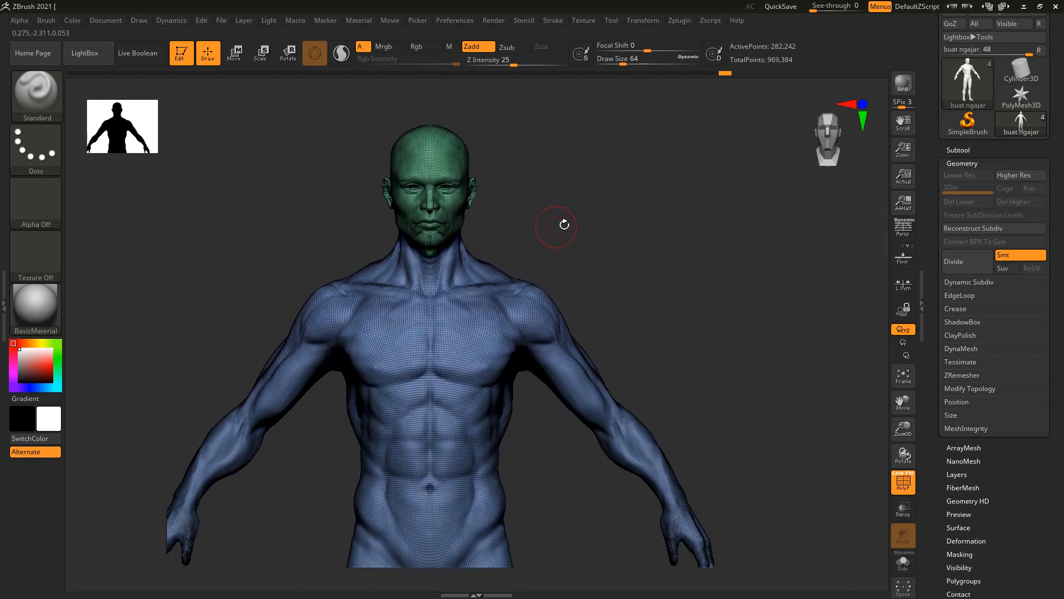
{"action": "mouse_move", "coordinate": [564, 225]}
{"action": "left_mouse_down"}
{"action": "mouse_move", "coordinate": [613, 224]}
{"action": "mouse_move", "coordinate": [600, 228]}
{"action": "mouse_move", "coordinate": [606, 240]}
{"action": "mouse_move", "coordinate": [627, 256]}
{"action": "mouse_move", "coordinate": [614, 226]}
{"action": "left_mouse_up"}
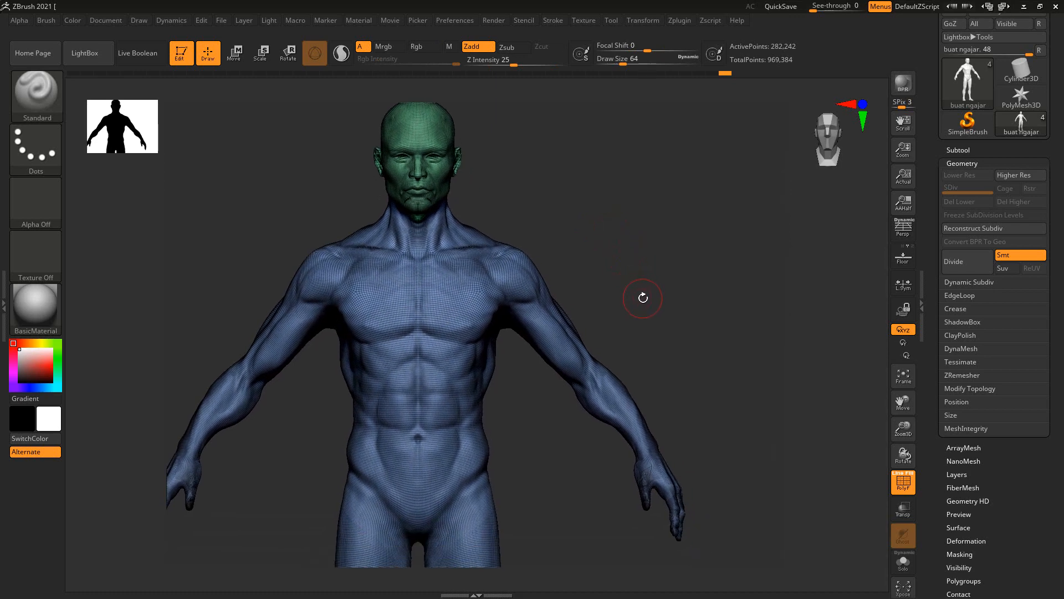
{"action": "mouse_move", "coordinate": [650, 295]}
{"action": "left_mouse_down"}
{"action": "mouse_move", "coordinate": [660, 276]}
{"action": "mouse_move", "coordinate": [634, 274]}
{"action": "left_mouse_up"}
{"action": "right_click_drag", "start_coordinate": [618, 268], "coordinate": [629, 293], "text": "ctrl"}
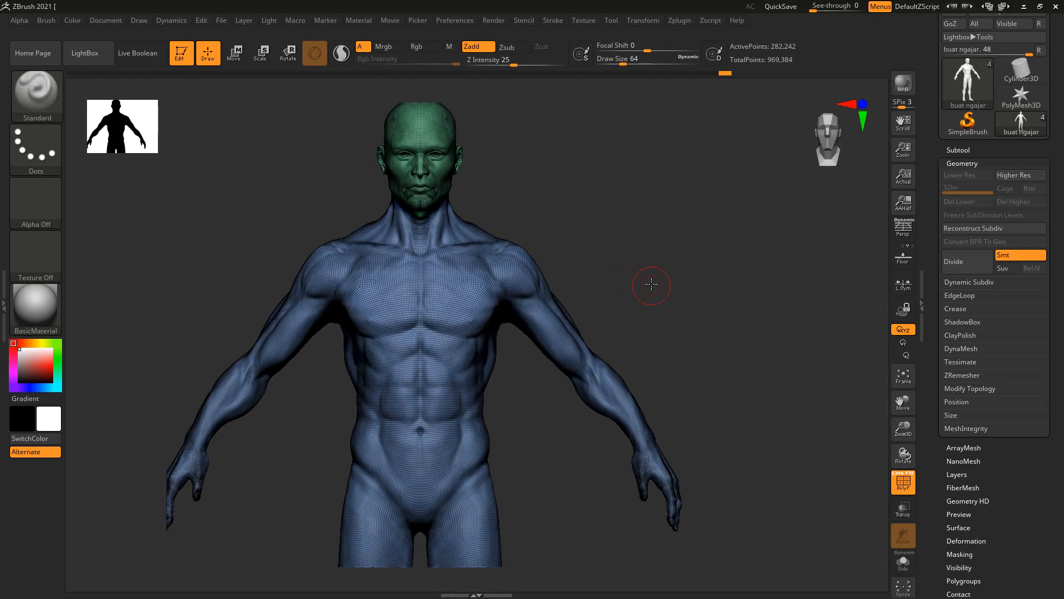
{"action": "left_click_drag", "start_coordinate": [651, 284], "coordinate": [647, 273]}
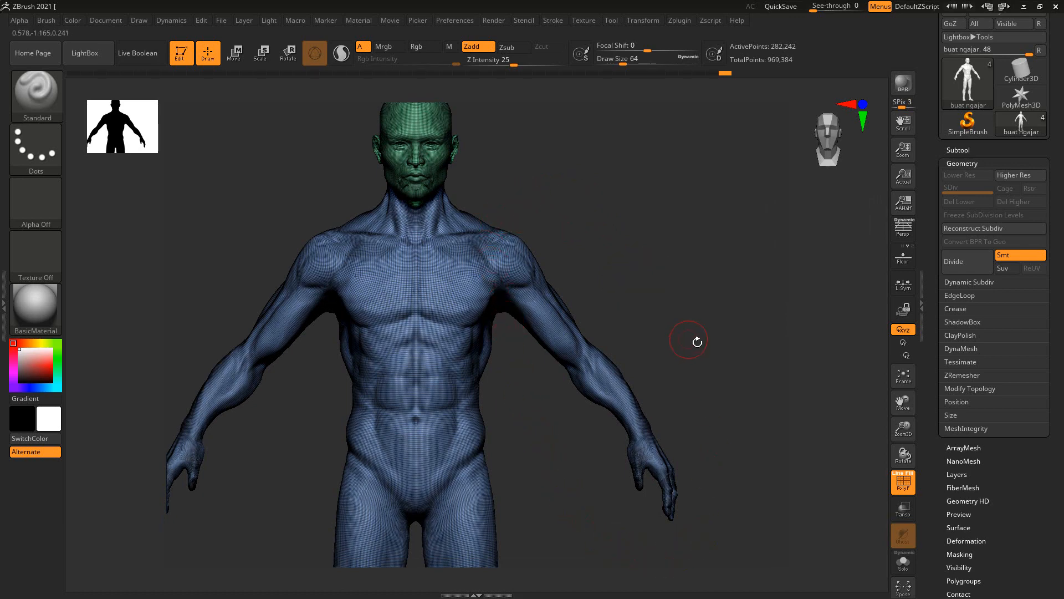
{"action": "right_click_drag", "start_coordinate": [697, 342], "coordinate": [685, 200], "text": "ctrl"}
{"action": "mouse_move", "coordinate": [669, 195]}
{"action": "left_mouse_down"}
{"action": "mouse_move", "coordinate": [656, 196]}
{"action": "mouse_move", "coordinate": [675, 212]}
{"action": "mouse_move", "coordinate": [650, 259]}
{"action": "mouse_move", "coordinate": [653, 209]}
{"action": "left_mouse_up"}
{"action": "left_click_drag", "start_coordinate": [659, 274], "coordinate": [669, 304]}
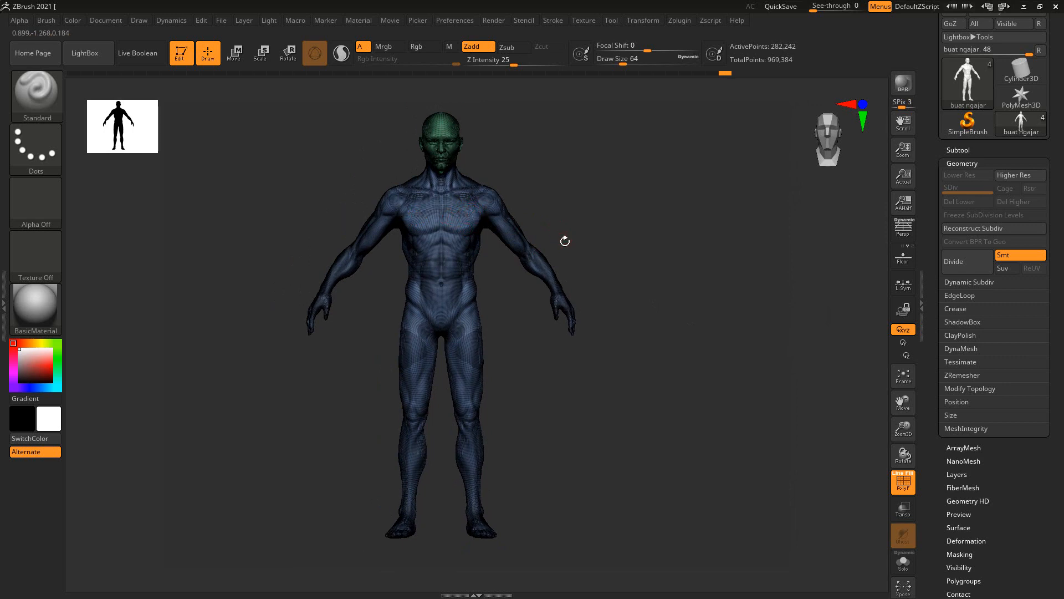
Step: Lasso-mask both feet up to the ankles and turn them into their own polygroup
{"action": "mouse_move", "coordinate": [565, 242]}
{"action": "left_mouse_down"}
{"action": "mouse_move", "coordinate": [599, 251]}
{"action": "mouse_move", "coordinate": [601, 233]}
{"action": "mouse_move", "coordinate": [643, 383]}
{"action": "mouse_move", "coordinate": [649, 366]}
{"action": "left_mouse_up"}
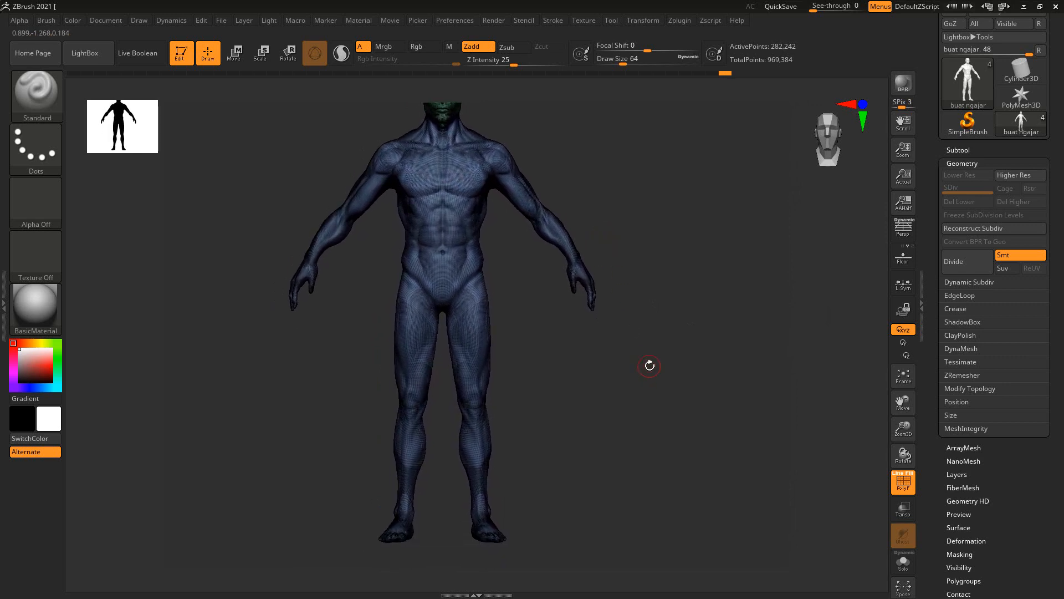
{"action": "mouse_move", "coordinate": [540, 436]}
{"action": "left_mouse_down"}
{"action": "mouse_move", "coordinate": [548, 404]}
{"action": "mouse_move", "coordinate": [484, 455]}
{"action": "left_mouse_up"}
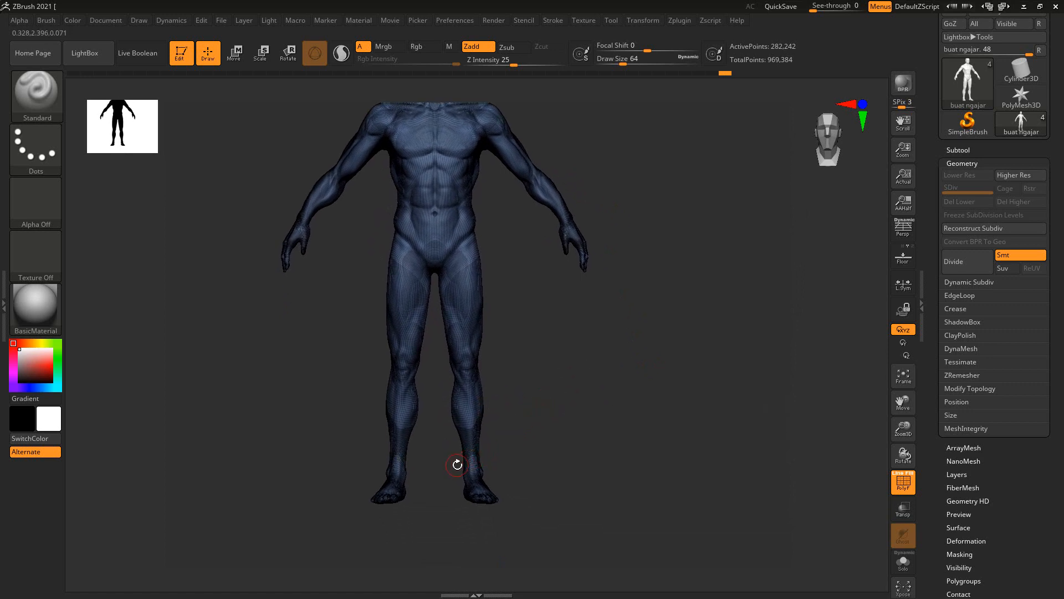
{"action": "key", "text": "ctrl"}
{"action": "left_click_drag", "start_coordinate": [547, 491], "coordinate": [450, 534], "text": "ctrl"}
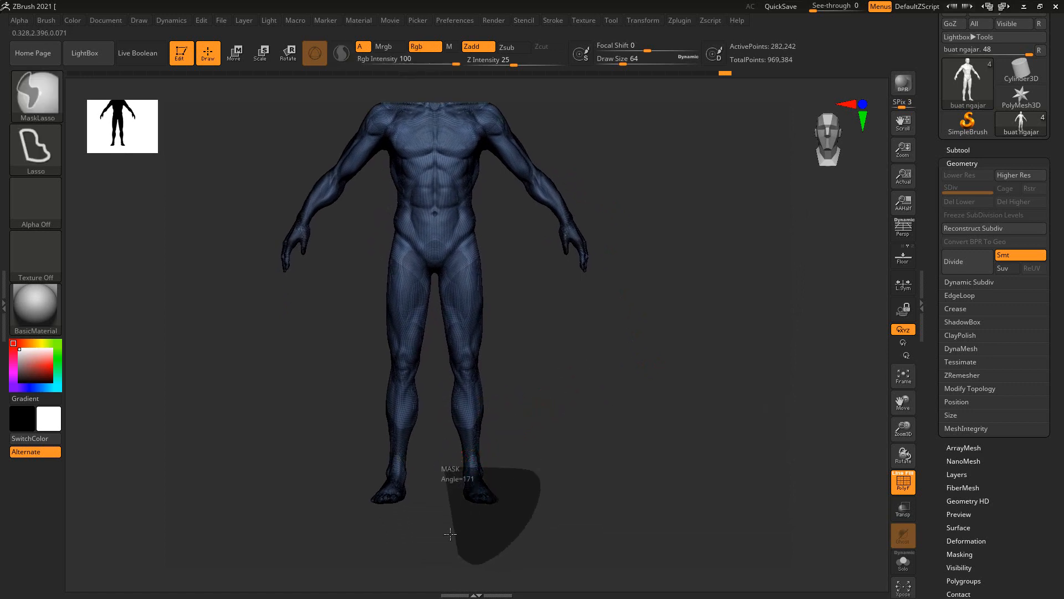
{"action": "left_click_drag", "start_coordinate": [466, 464], "coordinate": [468, 461], "text": "ctrl"}
{"action": "mouse_move", "coordinate": [641, 435]}
{"action": "left_mouse_down"}
{"action": "mouse_move", "coordinate": [594, 440]}
{"action": "mouse_move", "coordinate": [613, 450]}
{"action": "mouse_move", "coordinate": [634, 409]}
{"action": "mouse_move", "coordinate": [525, 477]}
{"action": "left_mouse_up"}
{"action": "key", "text": "ctrl"}
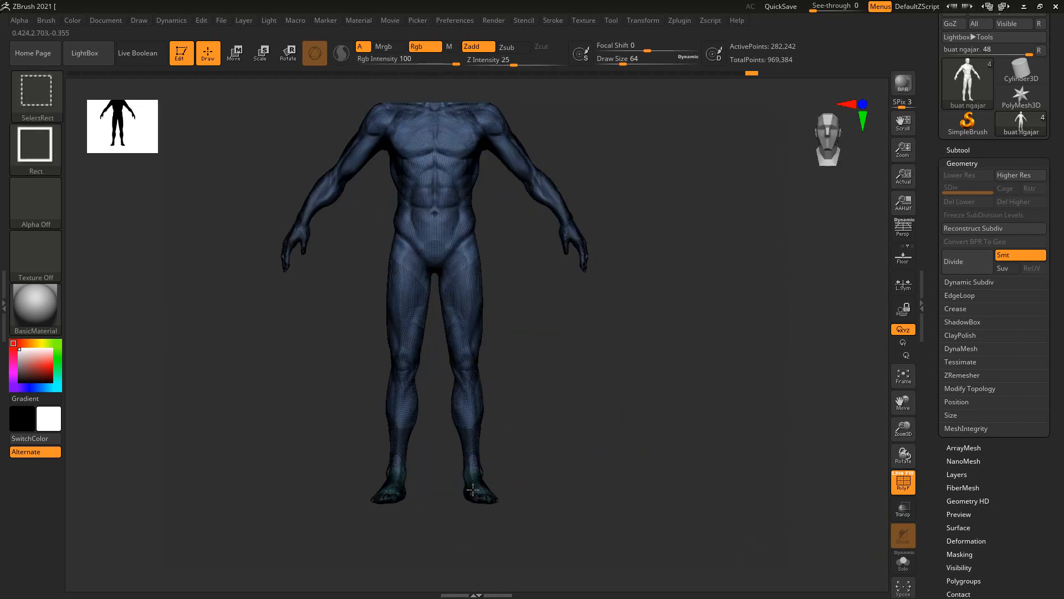
Step: Isolate the feet polygroup and bring the whole figure back into display
{"action": "left_click", "coordinate": [473, 488], "text": "ctrl+shift"}
{"action": "left_click", "coordinate": [594, 458], "text": "ctrl+shift"}
{"action": "left_click_drag", "start_coordinate": [580, 417], "coordinate": [558, 429], "text": "alt"}
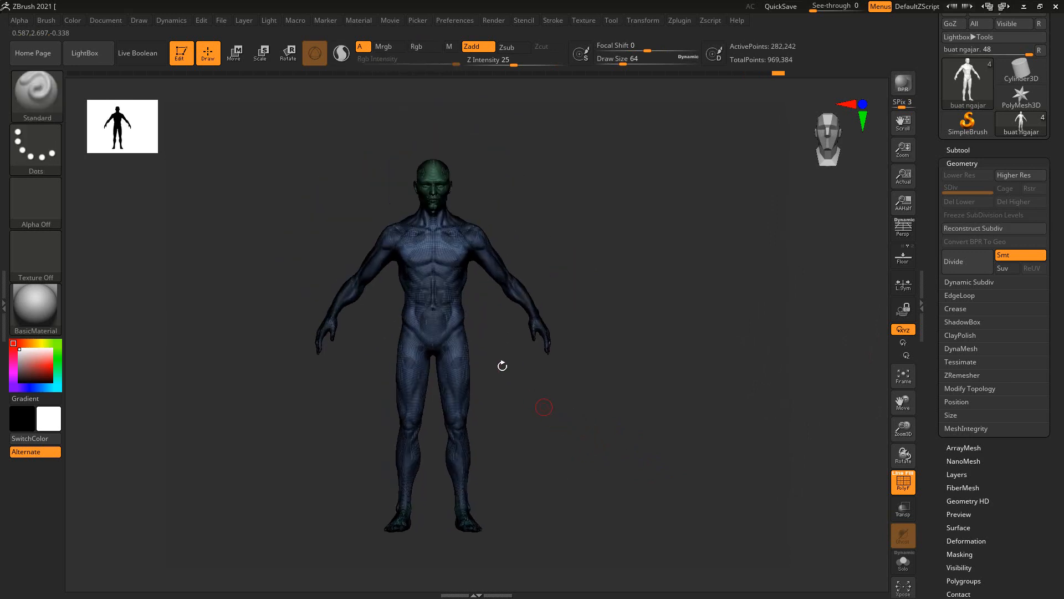
Step: Toggle between the body polygroup and the full figure, ending with the body isolated and the head and feet hidden
{"action": "left_click", "coordinate": [434, 289], "text": "ctrl+shift"}
{"action": "left_click_drag", "start_coordinate": [613, 252], "coordinate": [635, 238], "text": "alt"}
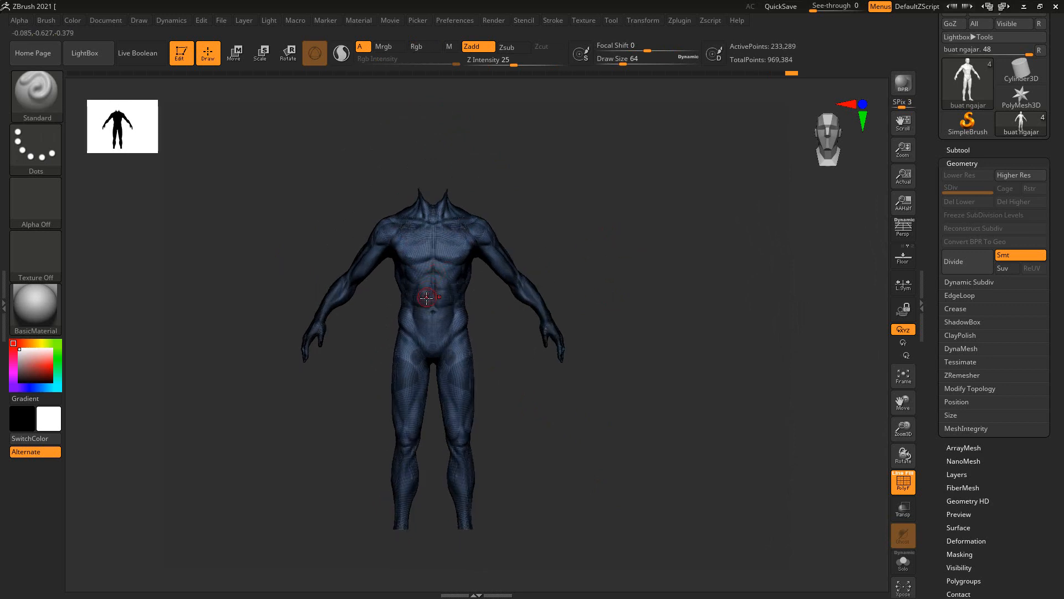
{"action": "left_click", "coordinate": [442, 269], "text": "ctrl+shift"}
{"action": "left_click", "coordinate": [575, 264], "text": "ctrl+shift"}
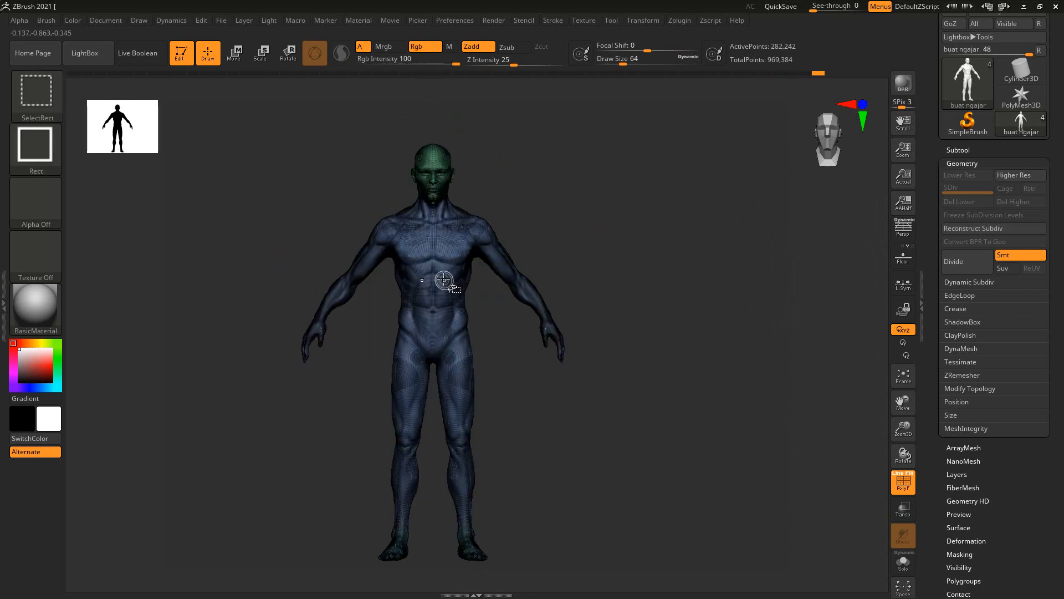
{"action": "left_click", "coordinate": [441, 282], "text": "ctrl+shift"}
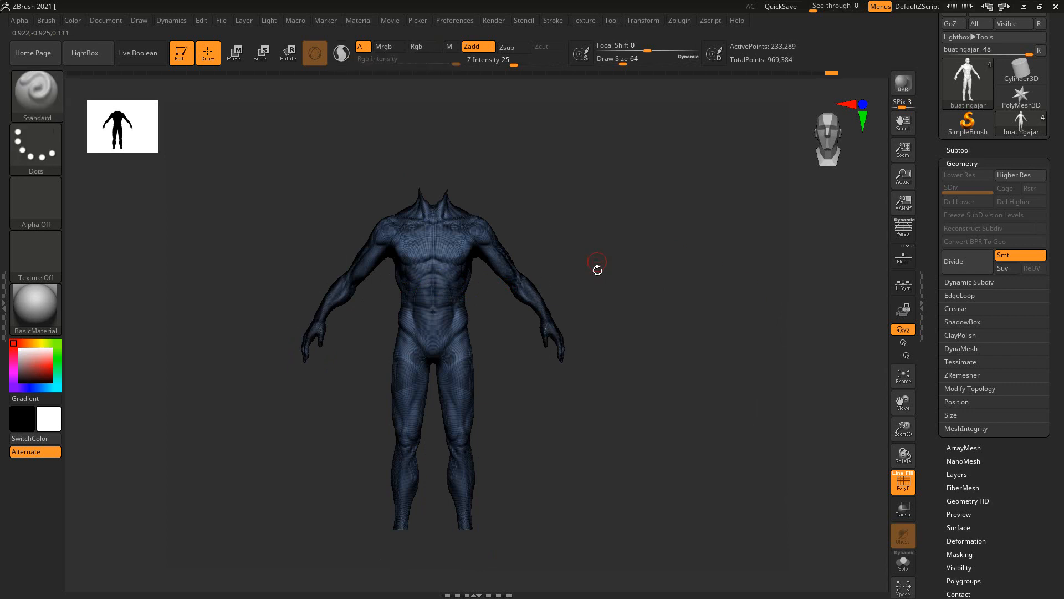
Step: Lasso-mask both hands of the isolated body and turn them into their own polygroup
{"action": "mouse_move", "coordinate": [518, 335]}
{"action": "left_mouse_down", "text": "ctrl"}
{"action": "mouse_move", "coordinate": [579, 297]}
{"action": "mouse_move", "coordinate": [622, 357]}
{"action": "left_mouse_up", "text": "ctrl"}
{"action": "left_click_drag", "start_coordinate": [580, 299], "coordinate": [660, 313], "text": "ctrl"}
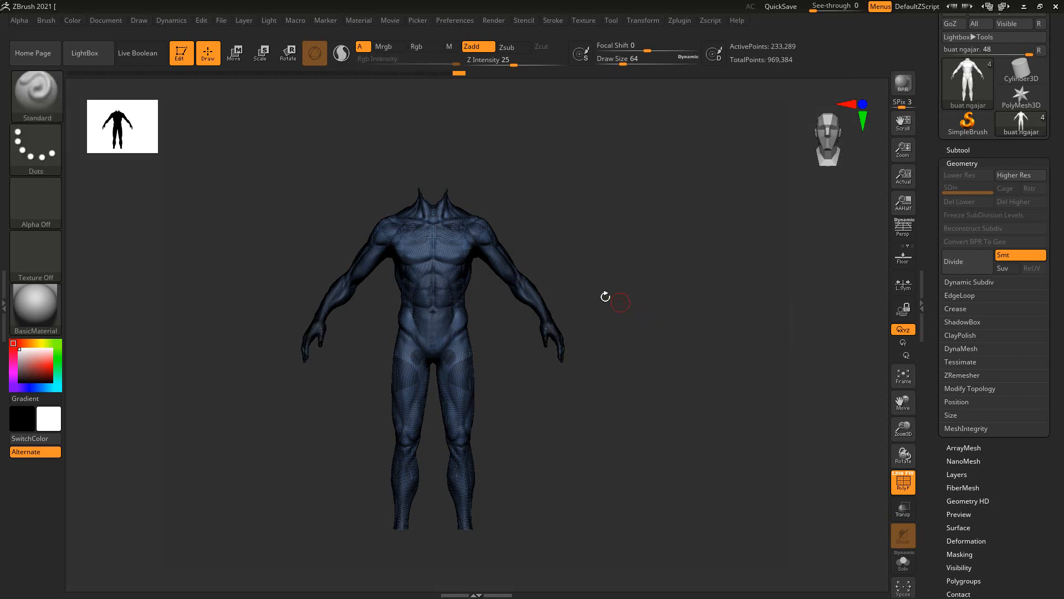
{"action": "right_click_drag", "start_coordinate": [599, 278], "coordinate": [615, 334], "text": "ctrl"}
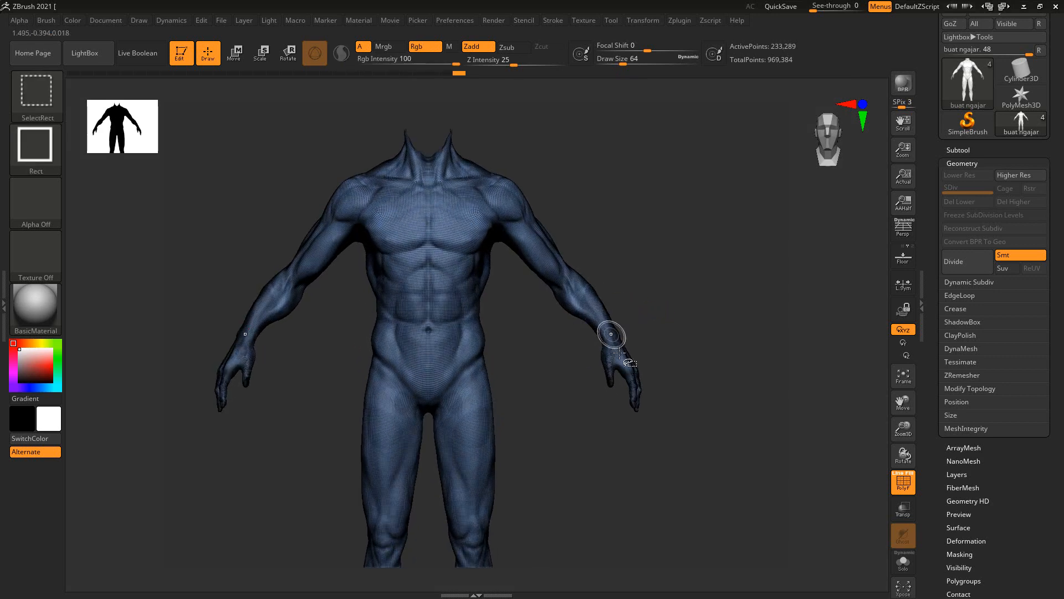
Step: Restore the full figure and isolate the body polygroup so that the head, hands and feet are hidden
{"action": "left_click", "coordinate": [587, 297], "text": "ctrl+shift"}
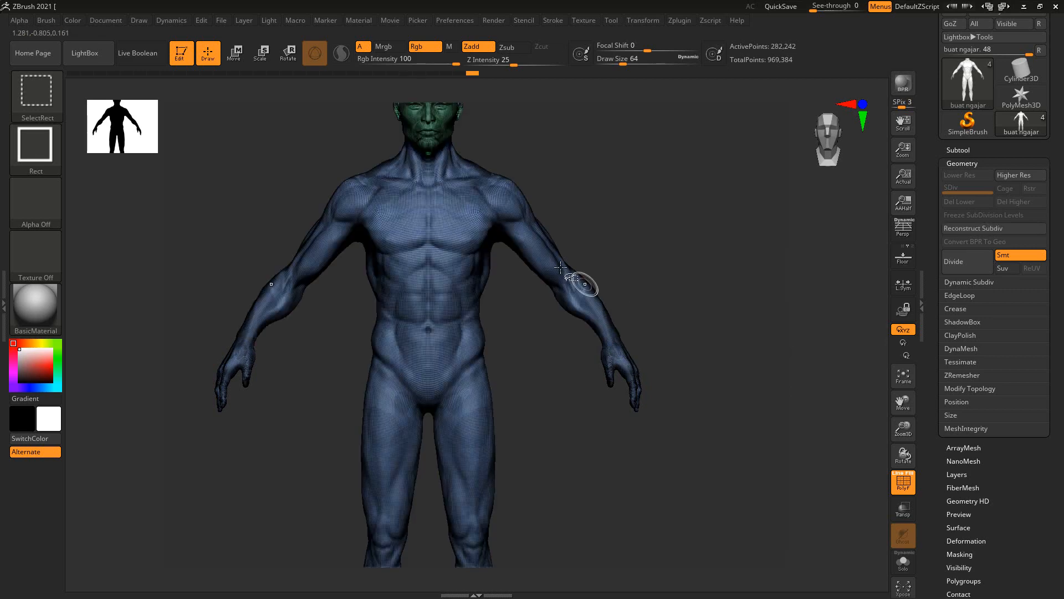
{"action": "left_click", "coordinate": [606, 301], "text": "ctrl+shift"}
{"action": "left_click", "coordinate": [534, 253], "text": "ctrl+shift"}
{"action": "mouse_move", "coordinate": [627, 231]}
{"action": "right_mouse_down", "text": "ctrl"}
{"action": "mouse_move", "coordinate": [620, 204]}
{"action": "mouse_move", "coordinate": [619, 224]}
{"action": "right_mouse_up", "text": "ctrl"}
{"action": "right_click_drag", "start_coordinate": [621, 315], "coordinate": [623, 237], "text": "alt"}
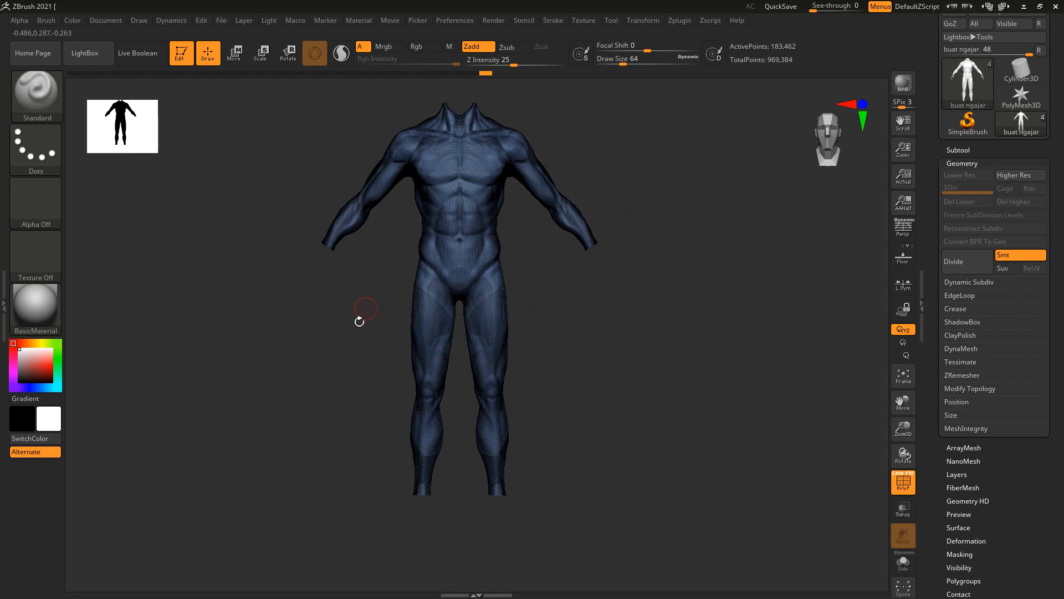
Step: Lasso-mask both lower legs below the knees and turn them into their own polygroup
{"action": "mouse_move", "coordinate": [576, 369]}
{"action": "right_mouse_down", "text": "ctrl"}
{"action": "mouse_move", "coordinate": [577, 409]}
{"action": "mouse_move", "coordinate": [570, 311]}
{"action": "mouse_move", "coordinate": [581, 349]}
{"action": "right_mouse_up", "text": "ctrl"}
{"action": "key", "text": "ctrl"}
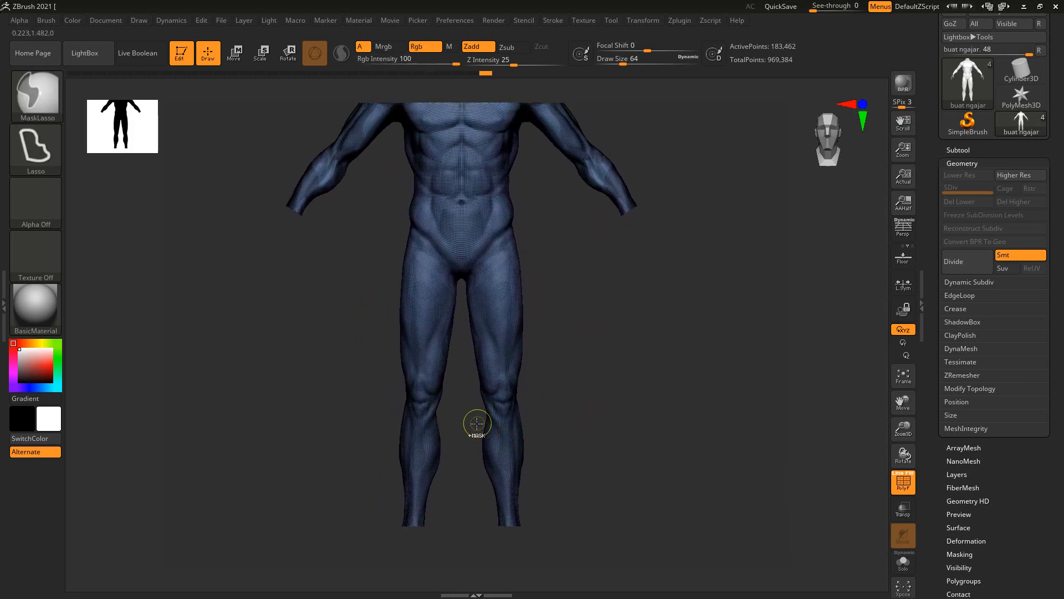
{"action": "mouse_move", "coordinate": [549, 422]}
{"action": "left_mouse_down", "text": "ctrl"}
{"action": "mouse_move", "coordinate": [562, 500]}
{"action": "mouse_move", "coordinate": [481, 554]}
{"action": "mouse_move", "coordinate": [484, 475]}
{"action": "left_mouse_up", "text": "ctrl"}
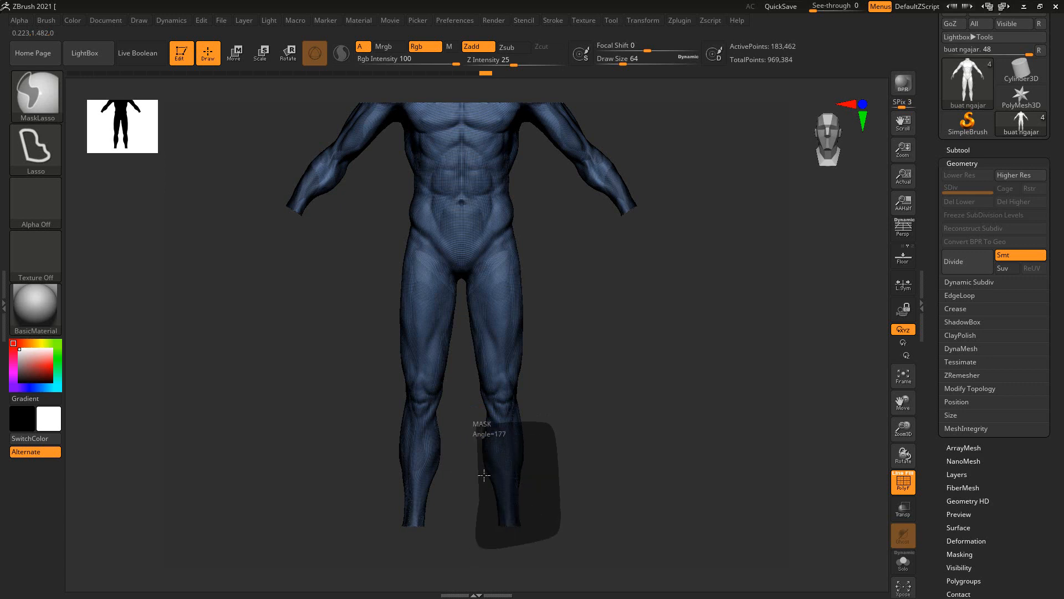
{"action": "left_click_drag", "start_coordinate": [479, 426], "coordinate": [474, 425], "text": "ctrl"}
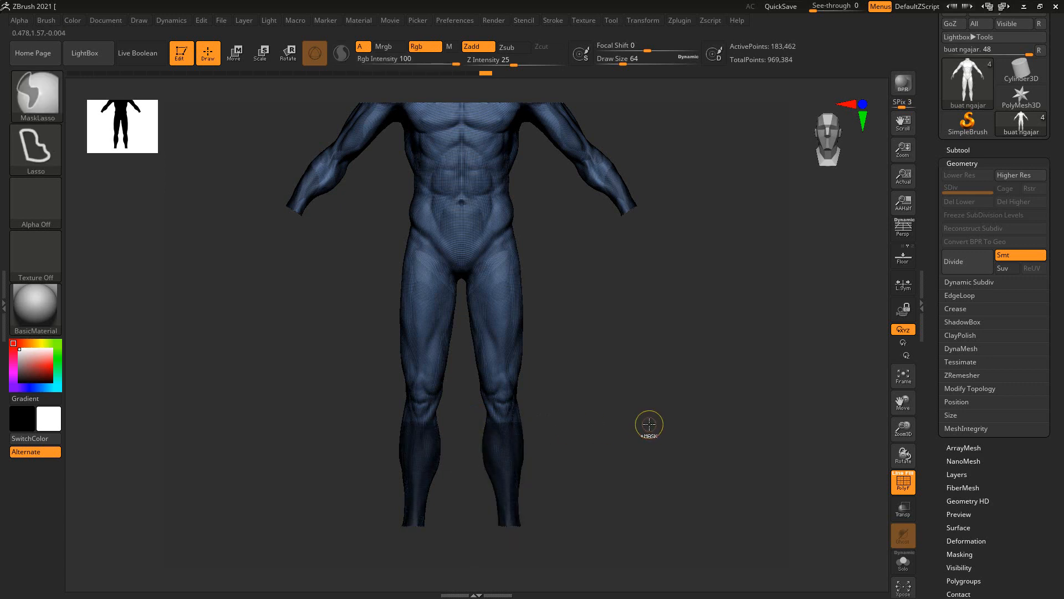
Step: Hide the lower-leg polygroup, inspect the inner calves for missed polygons, and bring the whole figure back into display
{"action": "left_click", "coordinate": [506, 456], "text": "ctrl+alt+shift"}
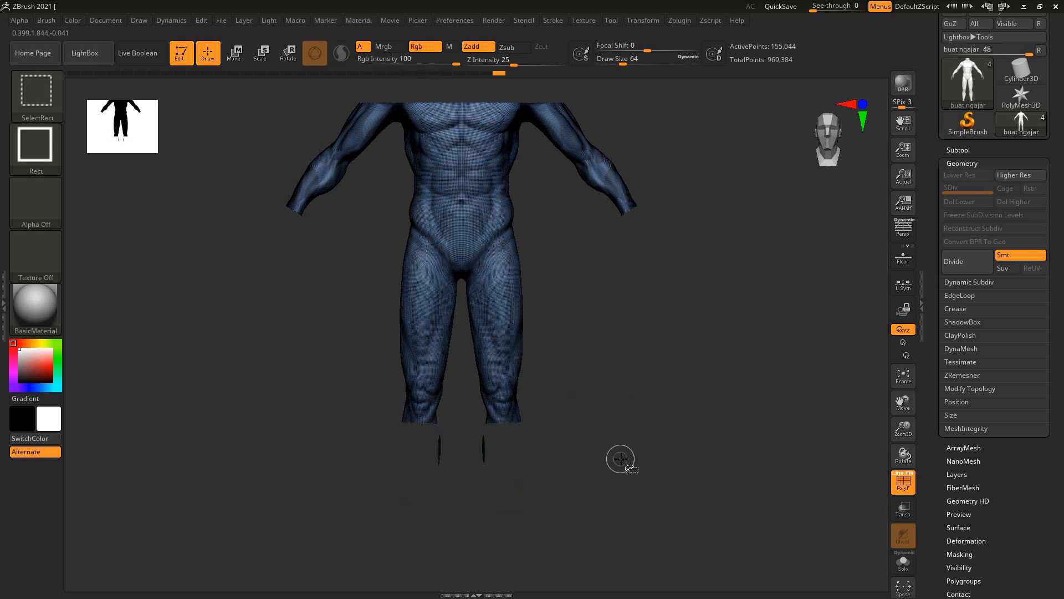
{"action": "left_click_drag", "start_coordinate": [525, 439], "coordinate": [495, 391]}
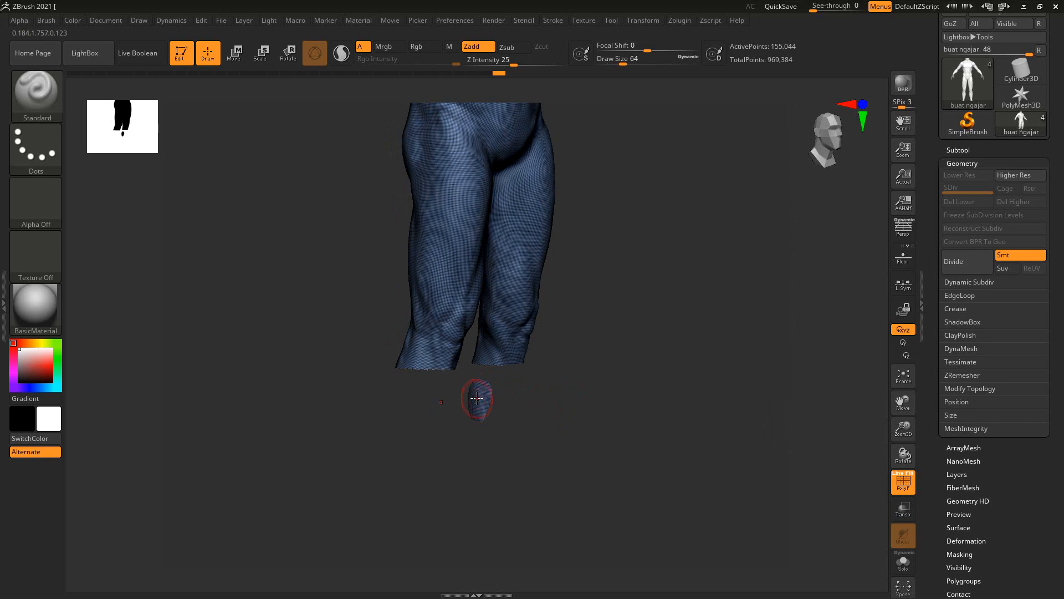
{"action": "left_click_drag", "start_coordinate": [677, 373], "coordinate": [637, 360]}
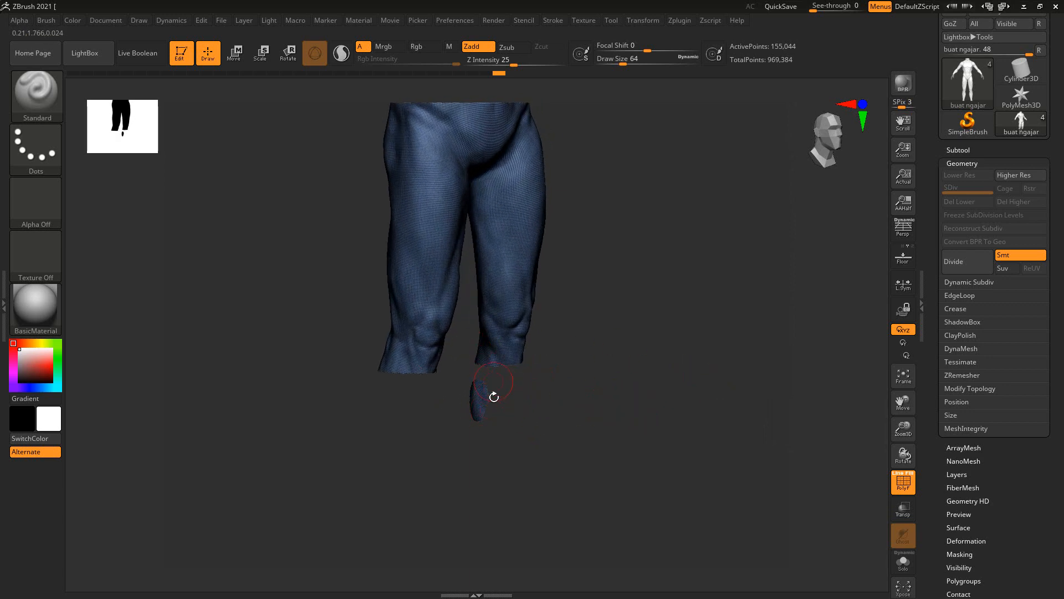
{"action": "key", "text": "ctrl"}
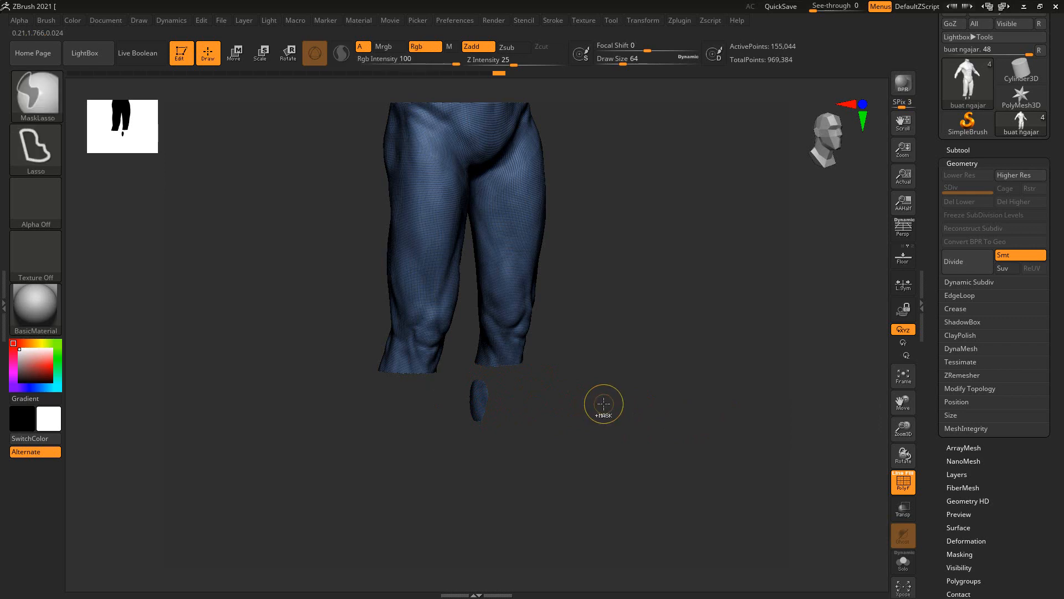
{"action": "left_click", "coordinate": [614, 399], "text": "ctrl+shift"}
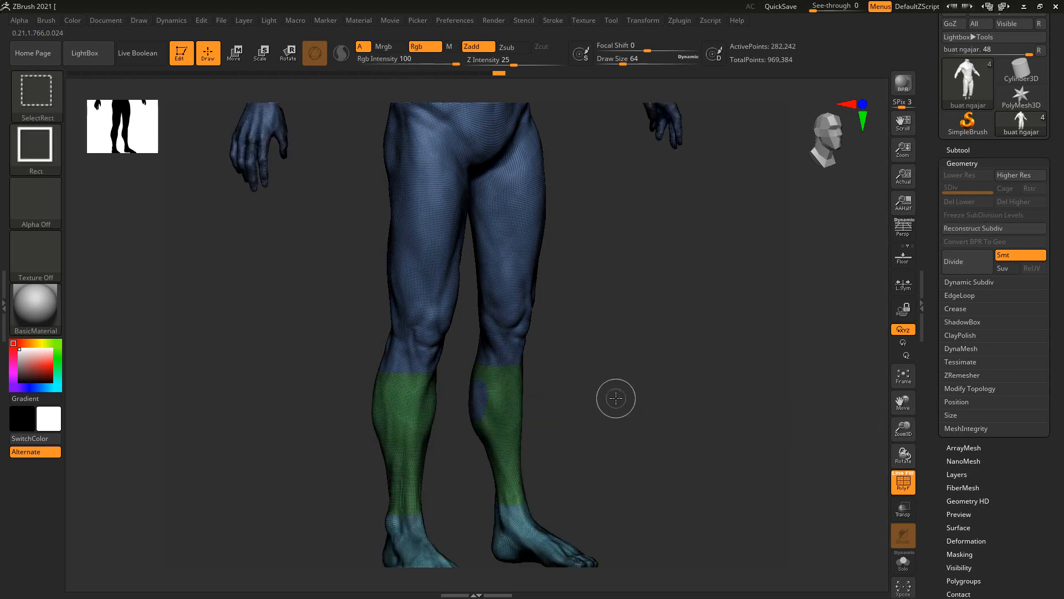
{"action": "mouse_move", "coordinate": [619, 396]}
{"action": "left_mouse_down", "text": "shift"}
{"action": "mouse_move", "coordinate": [611, 403]}
{"action": "mouse_move", "coordinate": [608, 364]}
{"action": "mouse_move", "coordinate": [591, 431]}
{"action": "left_mouse_up", "text": "shift"}
Step: Check the torso-and-thigh and lower-leg polygroups by isolating each in turn, and restore the whole figure
{"action": "left_click", "coordinate": [504, 323], "text": "ctrl+shift"}
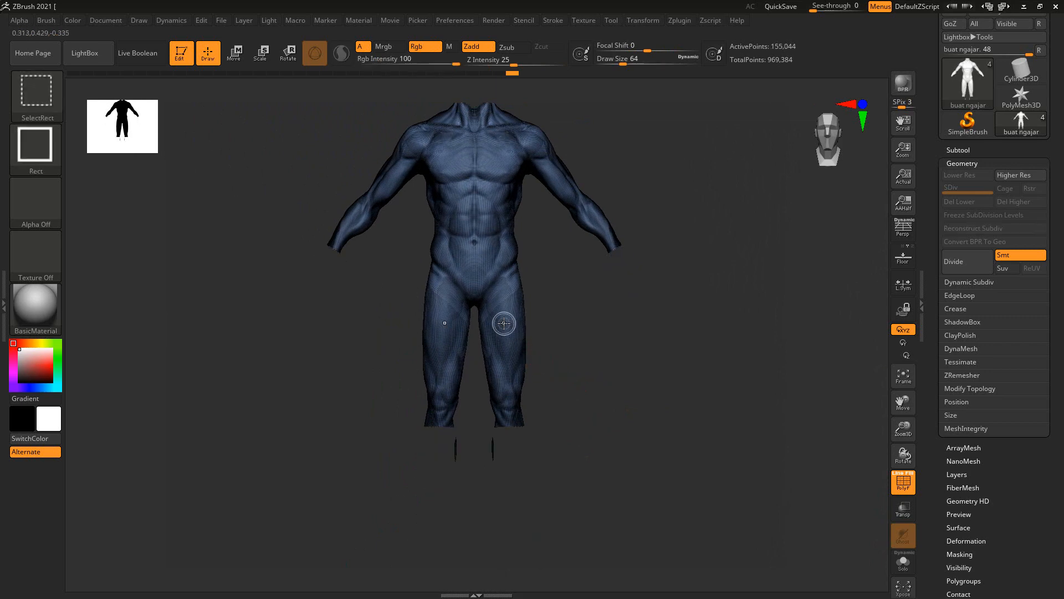
{"action": "left_click", "coordinate": [504, 323], "text": "ctrl+shift"}
{"action": "left_click", "coordinate": [504, 441], "text": "ctrl+shift"}
{"action": "left_click", "coordinate": [626, 438], "text": "ctrl+shift"}
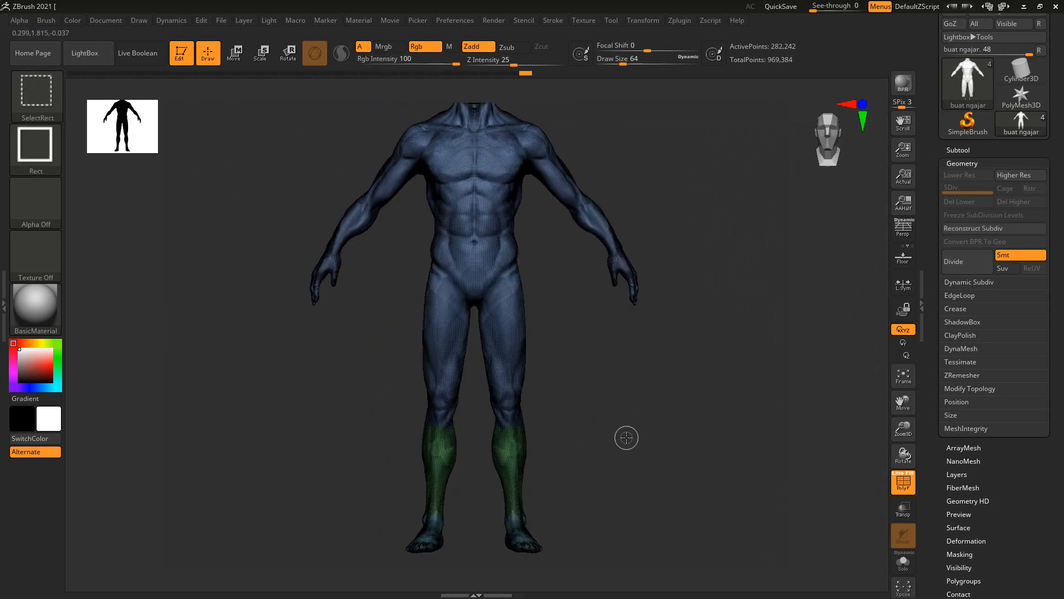
Step: Hide the feet, hands and head polygroups, keeping the body and lower legs in display
{"action": "left_click", "coordinate": [523, 543], "text": "ctrl+shift"}
{"action": "left_click", "coordinate": [520, 533], "text": "ctrl+shift"}
{"action": "left_click_drag", "start_coordinate": [625, 311], "coordinate": [620, 356], "text": "alt"}
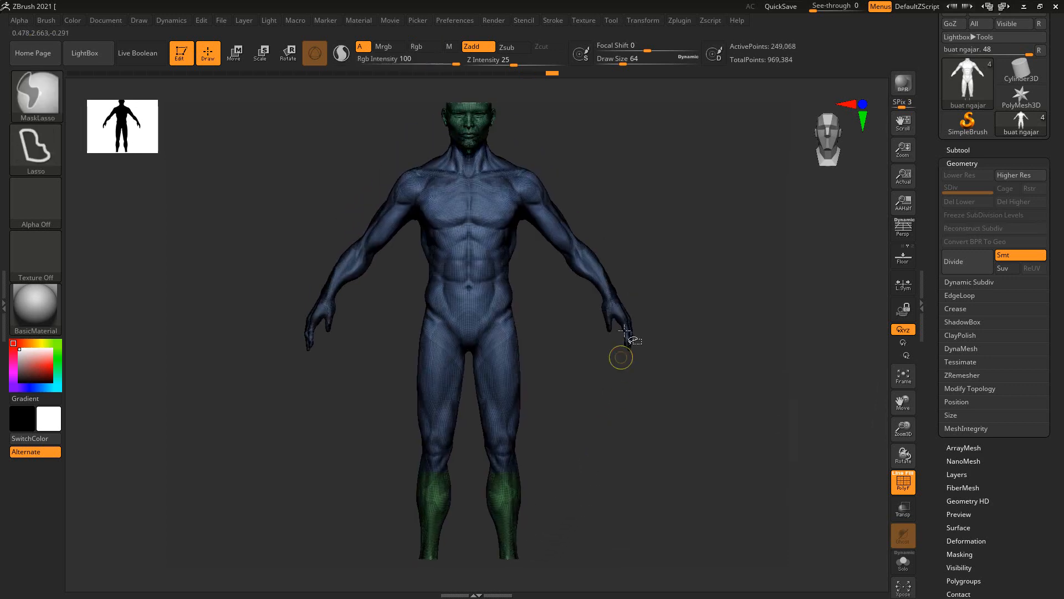
{"action": "left_click", "coordinate": [623, 316], "text": "ctrl+shift"}
{"action": "left_click_drag", "start_coordinate": [700, 321], "coordinate": [635, 340], "text": "alt"}
{"action": "left_click", "coordinate": [457, 180], "text": "ctrl+shift"}
Step: Mask the whole visible mesh, covering both the body and the lower-leg polygroups
{"action": "left_click_drag", "start_coordinate": [578, 364], "coordinate": [578, 346], "text": "alt"}
{"action": "left_click_drag", "start_coordinate": [590, 424], "coordinate": [608, 359], "text": "alt"}
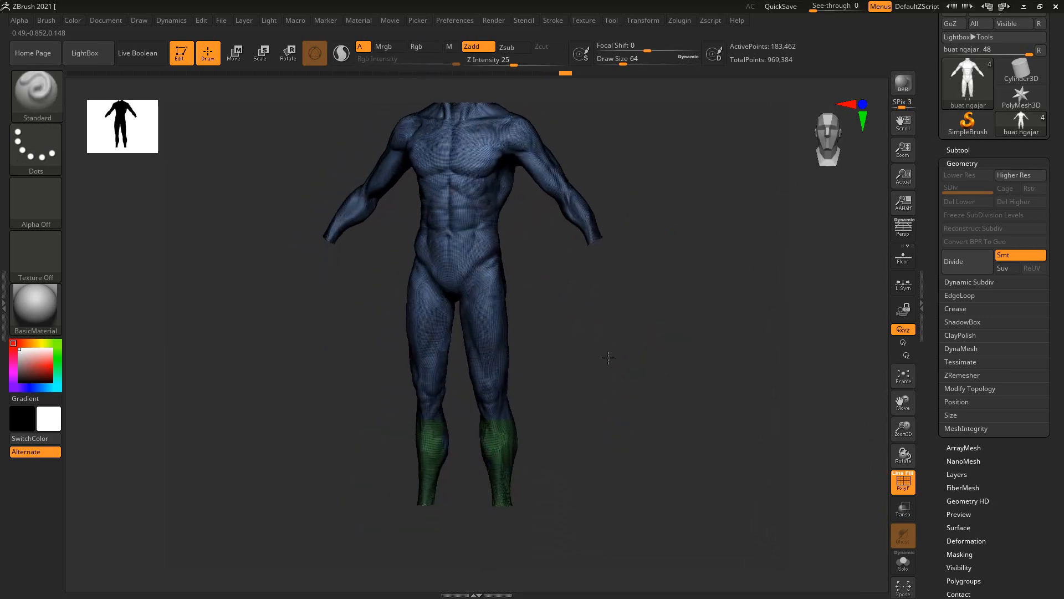
{"action": "left_click_drag", "start_coordinate": [577, 466], "coordinate": [567, 400], "text": "alt"}
{"action": "left_click_drag", "start_coordinate": [613, 353], "coordinate": [643, 355]}
{"action": "left_click_drag", "start_coordinate": [533, 430], "coordinate": [533, 458], "text": "alt"}
{"action": "left_click_drag", "start_coordinate": [532, 435], "coordinate": [611, 326], "text": "alt"}
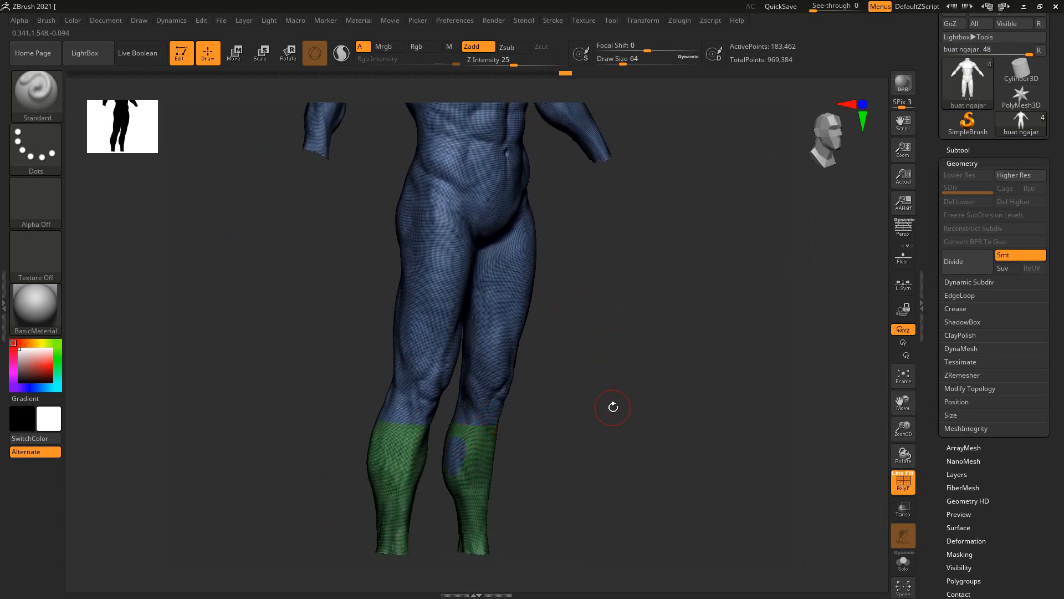
{"action": "left_click", "coordinate": [612, 407], "text": "ctrl"}
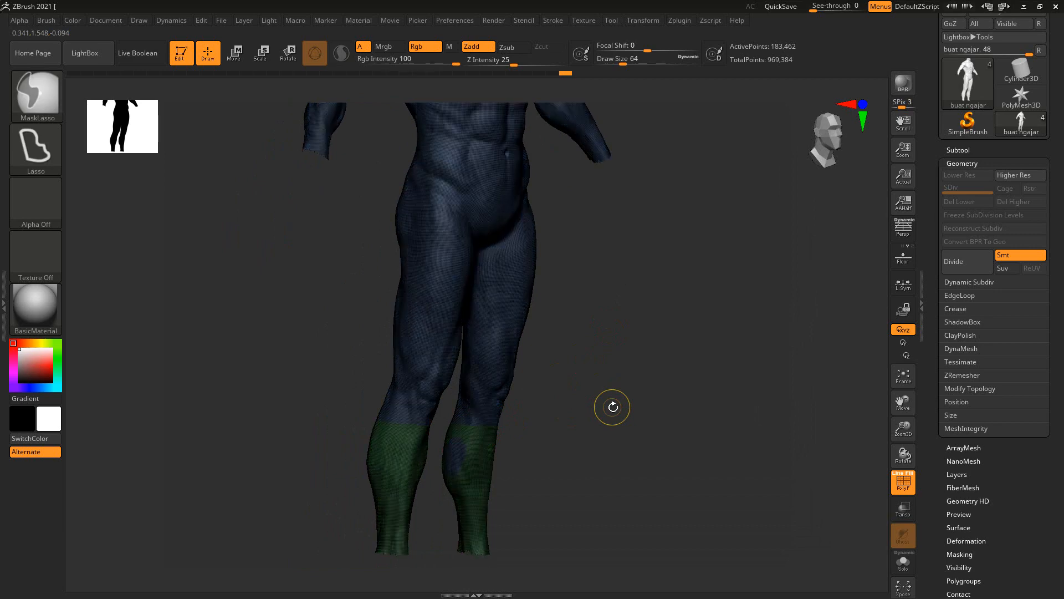
{"action": "left_click_drag", "start_coordinate": [622, 388], "coordinate": [616, 393]}
{"action": "left_click_drag", "start_coordinate": [658, 357], "coordinate": [633, 392], "text": "alt"}
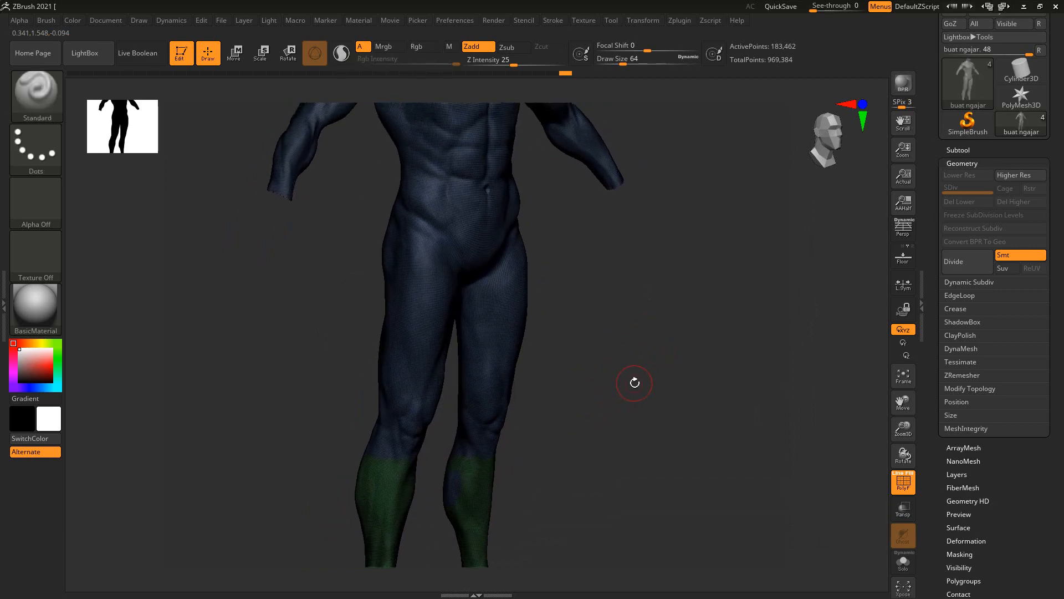
Step: Group the masked body and lower legs into a single polygroup
{"action": "key", "text": "ctrl"}
{"action": "key", "text": "ctrl+w"}
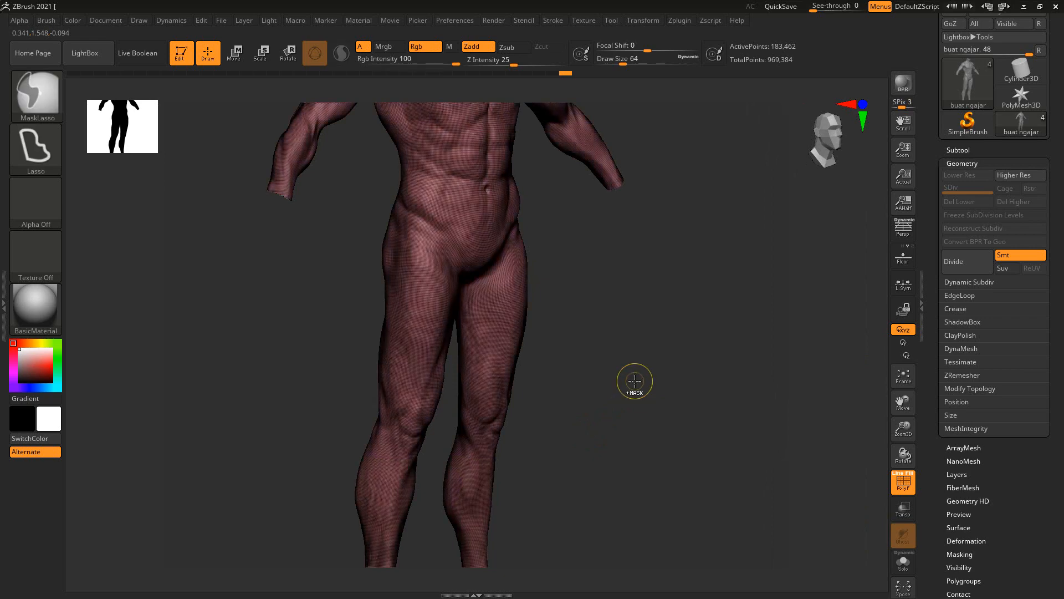
Step: Lasso-mask both lower legs from just below the knees, turn them into their own polygroup and hide it
{"action": "mouse_move", "coordinate": [634, 382]}
{"action": "left_mouse_down", "text": "shift"}
{"action": "mouse_move", "coordinate": [620, 399]}
{"action": "mouse_move", "coordinate": [633, 346]}
{"action": "mouse_move", "coordinate": [644, 349]}
{"action": "mouse_move", "coordinate": [626, 354]}
{"action": "mouse_move", "coordinate": [634, 387]}
{"action": "left_mouse_up", "text": "shift"}
{"action": "key", "text": "ctrl"}
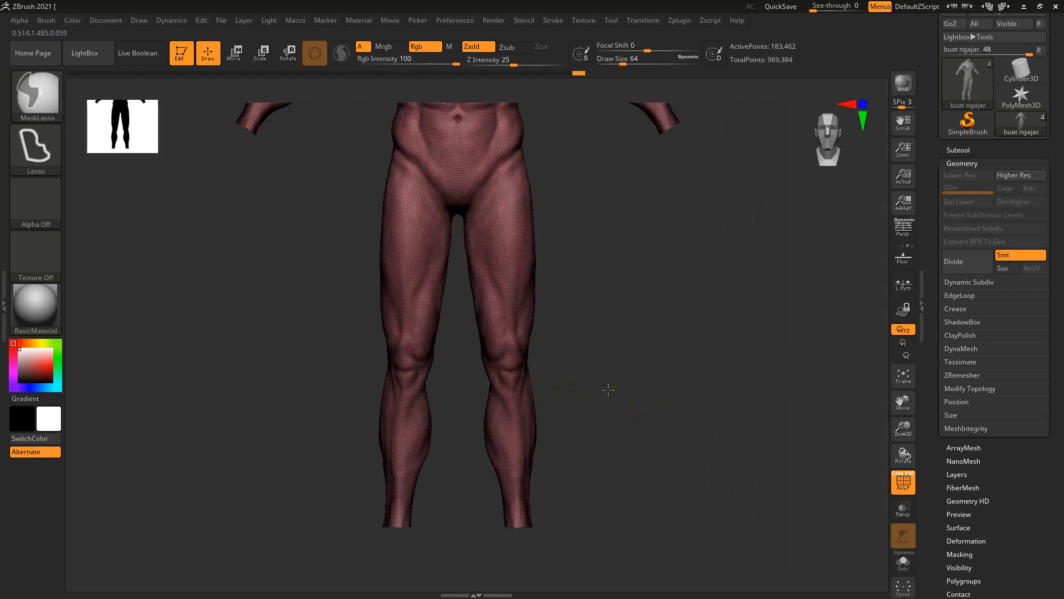
{"action": "mouse_move", "coordinate": [466, 384]}
{"action": "left_mouse_down", "text": "ctrl"}
{"action": "mouse_move", "coordinate": [555, 432]}
{"action": "mouse_move", "coordinate": [441, 549]}
{"action": "mouse_move", "coordinate": [616, 422]}
{"action": "mouse_move", "coordinate": [604, 366]}
{"action": "mouse_move", "coordinate": [653, 357]}
{"action": "mouse_move", "coordinate": [625, 363]}
{"action": "left_mouse_up", "text": "ctrl"}
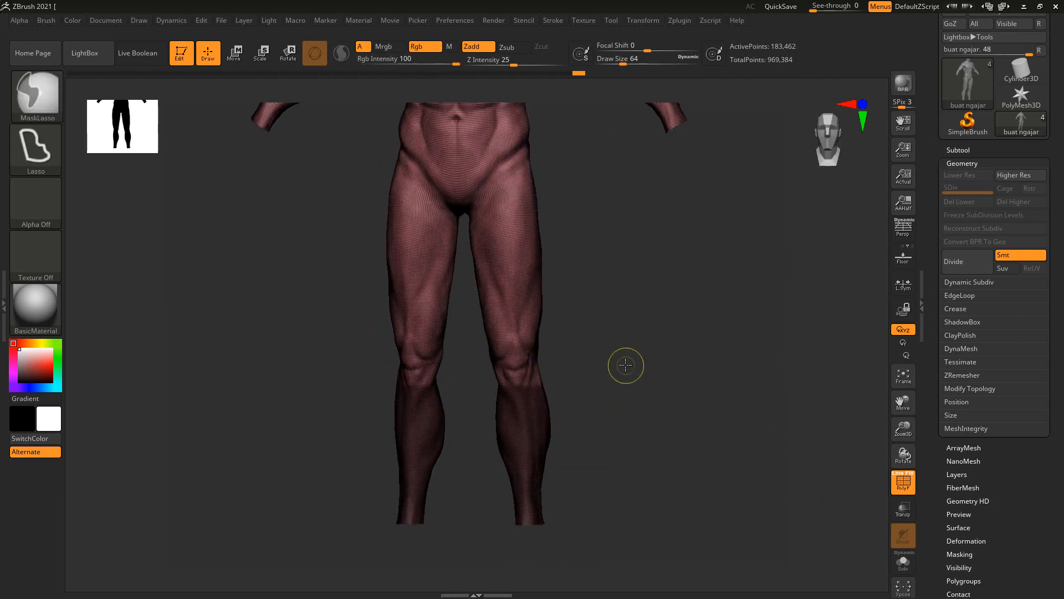
{"action": "key", "text": "ctrl+w"}
{"action": "left_click", "coordinate": [519, 427], "text": "ctrl+alt+shift"}
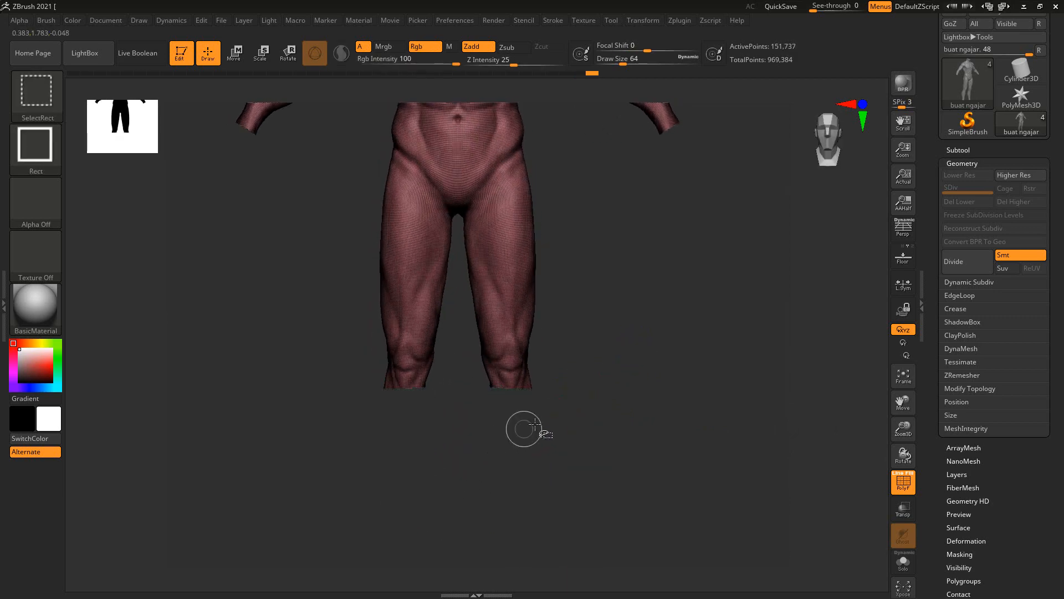
Step: Lasso-mask the knee sections at the lower ends of the thighs, make them a separate polygroup and hide it
{"action": "mouse_move", "coordinate": [593, 341]}
{"action": "left_mouse_down", "text": "alt"}
{"action": "mouse_move", "coordinate": [602, 375]}
{"action": "mouse_move", "coordinate": [556, 444]}
{"action": "mouse_move", "coordinate": [497, 455]}
{"action": "left_mouse_up", "text": "alt"}
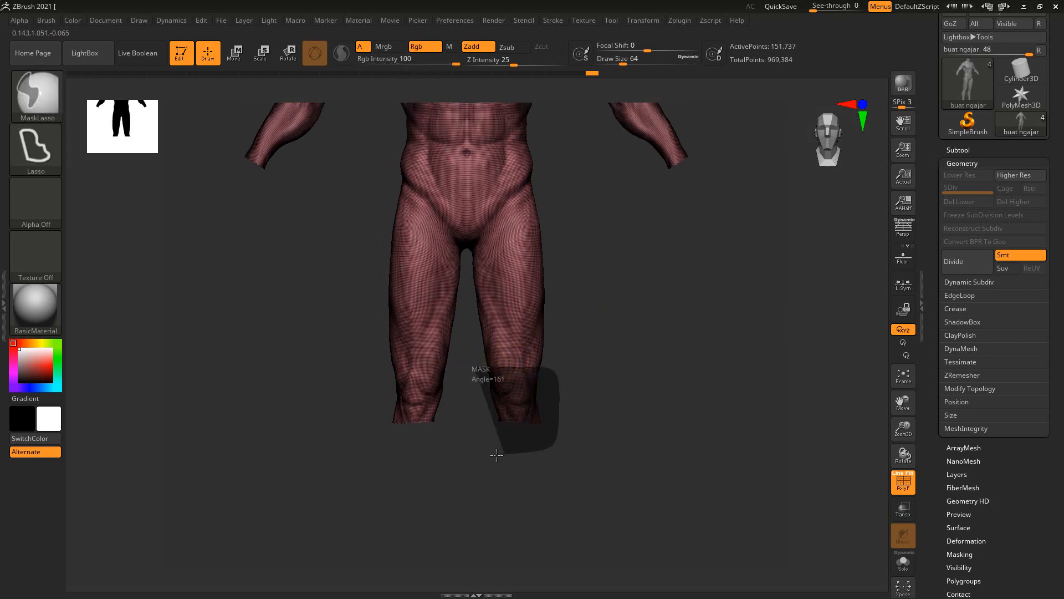
{"action": "left_click_drag", "start_coordinate": [470, 377], "coordinate": [469, 367], "text": "ctrl"}
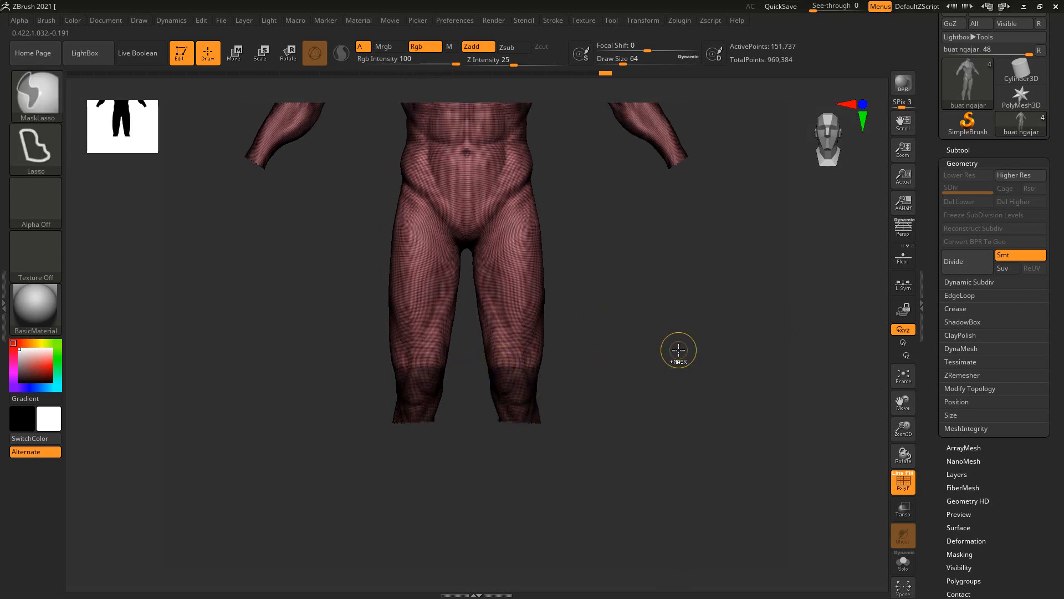
{"action": "mouse_move", "coordinate": [677, 351]}
{"action": "left_mouse_down", "text": "ctrl"}
{"action": "mouse_move", "coordinate": [606, 380]}
{"action": "mouse_move", "coordinate": [513, 464]}
{"action": "left_mouse_up", "text": "ctrl"}
{"action": "left_click", "coordinate": [522, 408], "text": "ctrl+shift"}
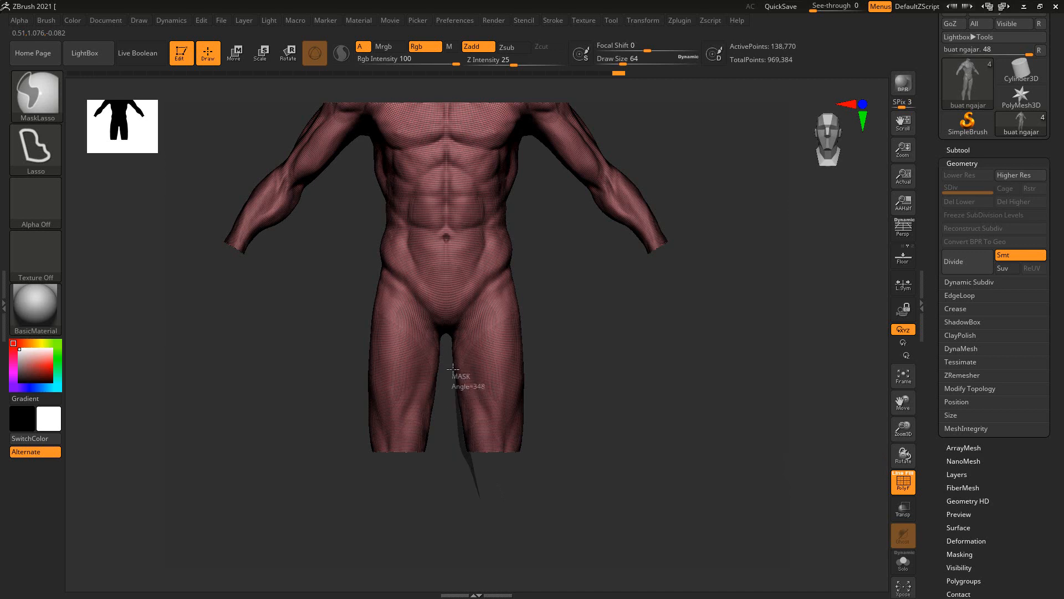
Step: Lasso-mask both thighs up to the diagonal groin line at the hips, filling in the mask along the upper edge
{"action": "mouse_move", "coordinate": [447, 332]}
{"action": "left_mouse_down"}
{"action": "mouse_move", "coordinate": [528, 256]}
{"action": "mouse_move", "coordinate": [554, 439]}
{"action": "mouse_move", "coordinate": [477, 479]}
{"action": "left_mouse_up"}
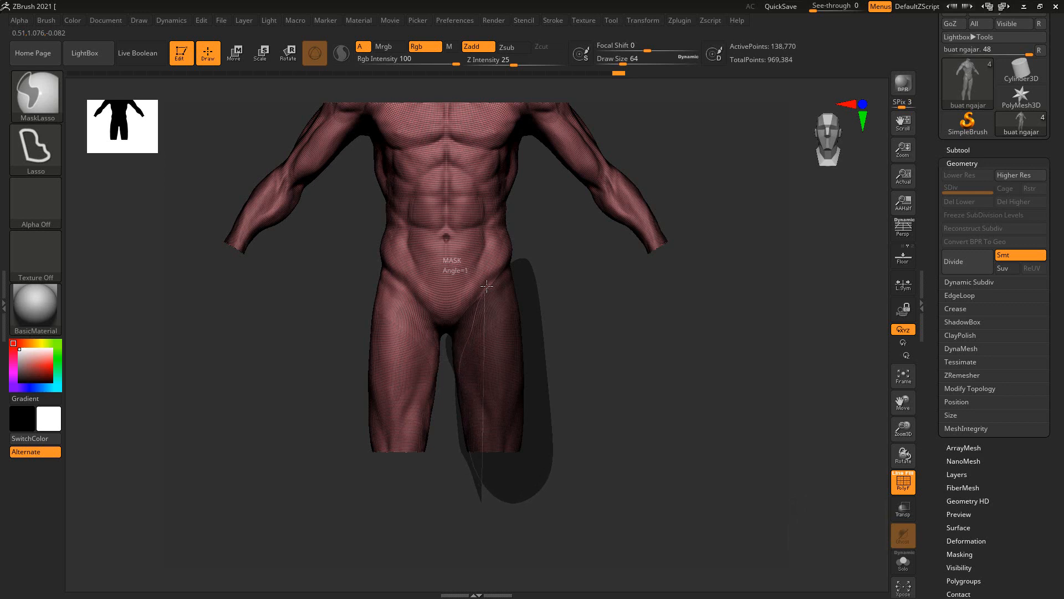
{"action": "mouse_move", "coordinate": [486, 286]}
{"action": "left_mouse_down"}
{"action": "mouse_move", "coordinate": [602, 388]}
{"action": "mouse_move", "coordinate": [525, 561]}
{"action": "left_mouse_up"}
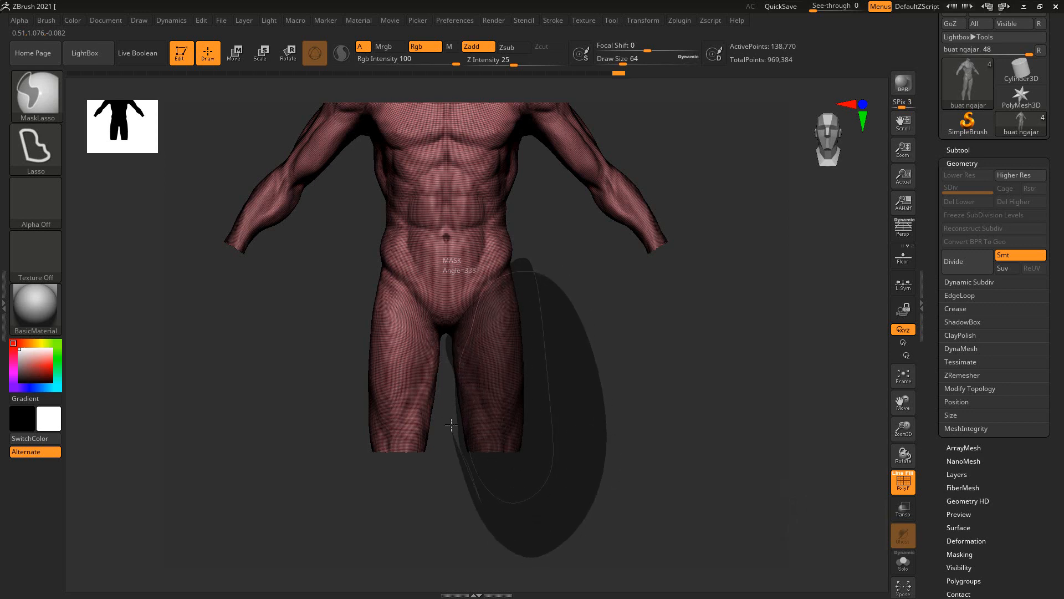
{"action": "left_click_drag", "start_coordinate": [507, 300], "coordinate": [603, 297], "text": "ctrl"}
{"action": "left_click_drag", "start_coordinate": [615, 194], "coordinate": [606, 422], "text": "alt"}
{"action": "key", "text": "ctrl"}
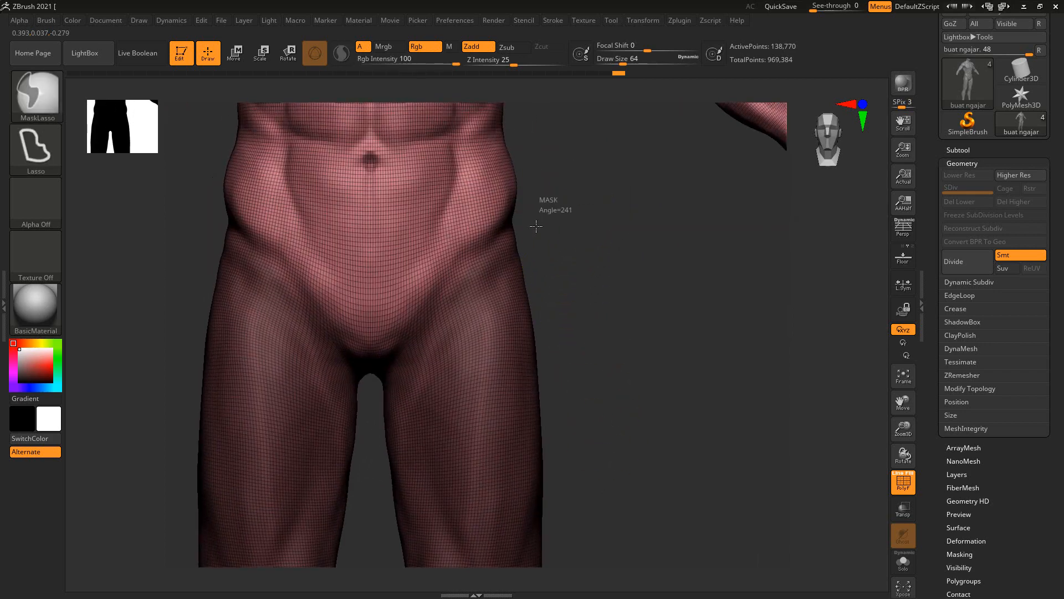
{"action": "mouse_move", "coordinate": [452, 278]}
{"action": "left_mouse_down", "text": "ctrl"}
{"action": "mouse_move", "coordinate": [444, 451]}
{"action": "mouse_move", "coordinate": [582, 424]}
{"action": "left_mouse_up", "text": "ctrl"}
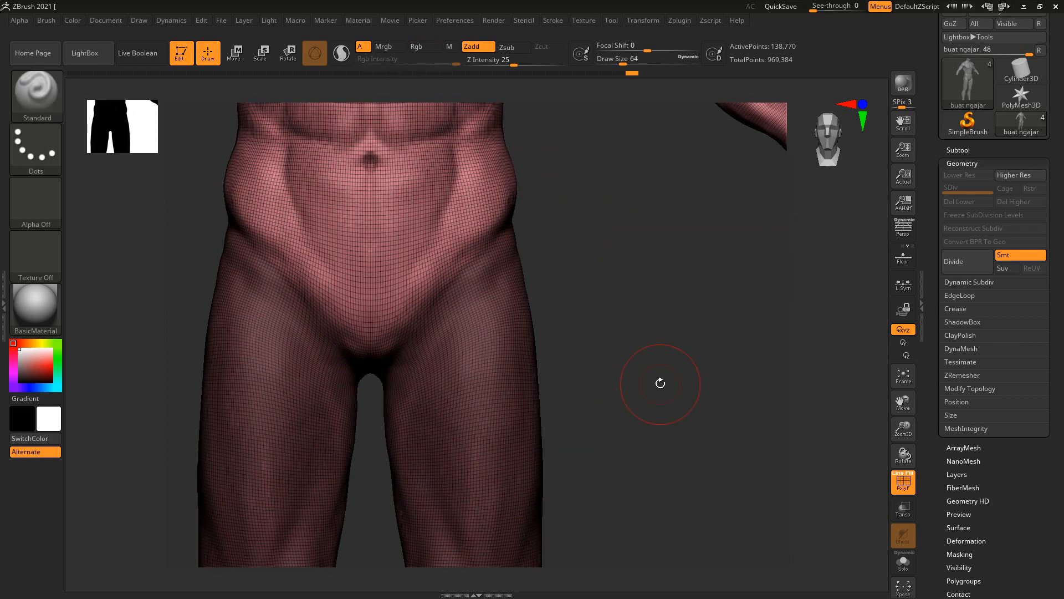
Step: Turn the masked thighs into their own polygroup and hide it
{"action": "mouse_move", "coordinate": [660, 382]}
{"action": "left_mouse_down", "text": "alt"}
{"action": "mouse_move", "coordinate": [615, 271]}
{"action": "mouse_move", "coordinate": [648, 119]}
{"action": "left_mouse_up", "text": "alt"}
{"action": "key", "text": "ctrl"}
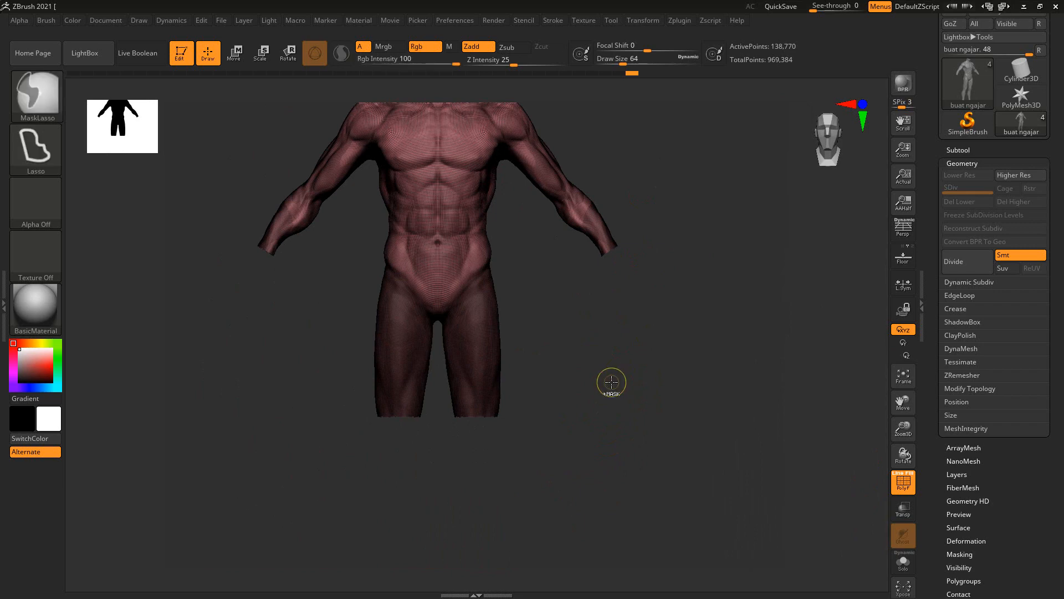
{"action": "key", "text": "ctrl+w"}
{"action": "double_click", "coordinate": [482, 314], "text": "ctrl+shift"}
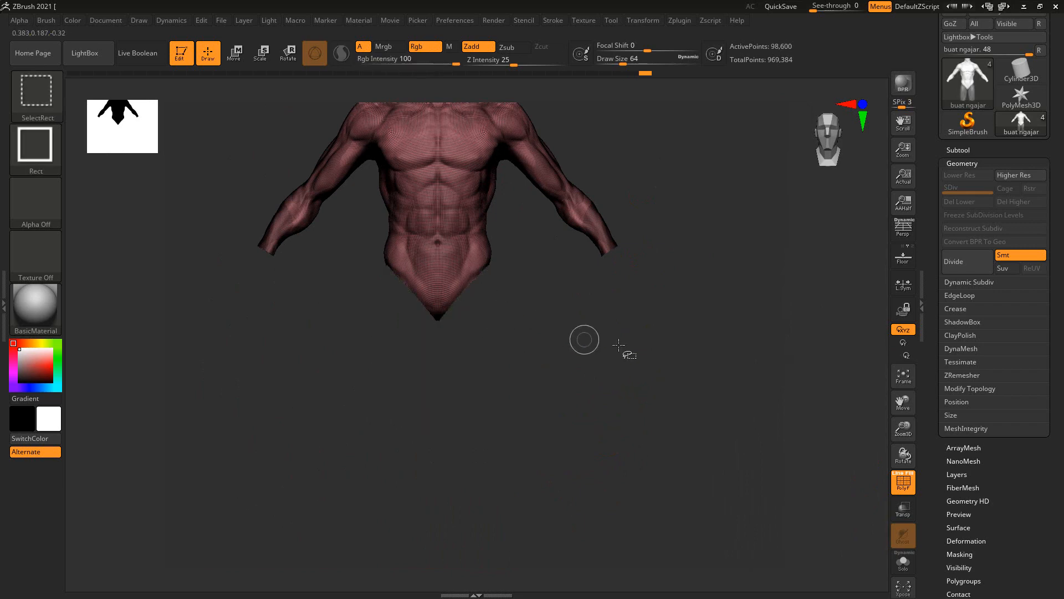
Step: Lasso-mask both forearms from just below the elbows to the wrists, make them a polygroup and hide it
{"action": "mouse_move", "coordinate": [672, 361]}
{"action": "left_mouse_down"}
{"action": "mouse_move", "coordinate": [565, 349]}
{"action": "mouse_move", "coordinate": [634, 388]}
{"action": "mouse_move", "coordinate": [716, 392]}
{"action": "mouse_move", "coordinate": [687, 381]}
{"action": "mouse_move", "coordinate": [686, 254]}
{"action": "mouse_move", "coordinate": [689, 274]}
{"action": "mouse_move", "coordinate": [675, 251]}
{"action": "mouse_move", "coordinate": [691, 324]}
{"action": "left_mouse_up"}
{"action": "left_click_drag", "start_coordinate": [716, 265], "coordinate": [670, 389], "text": "alt"}
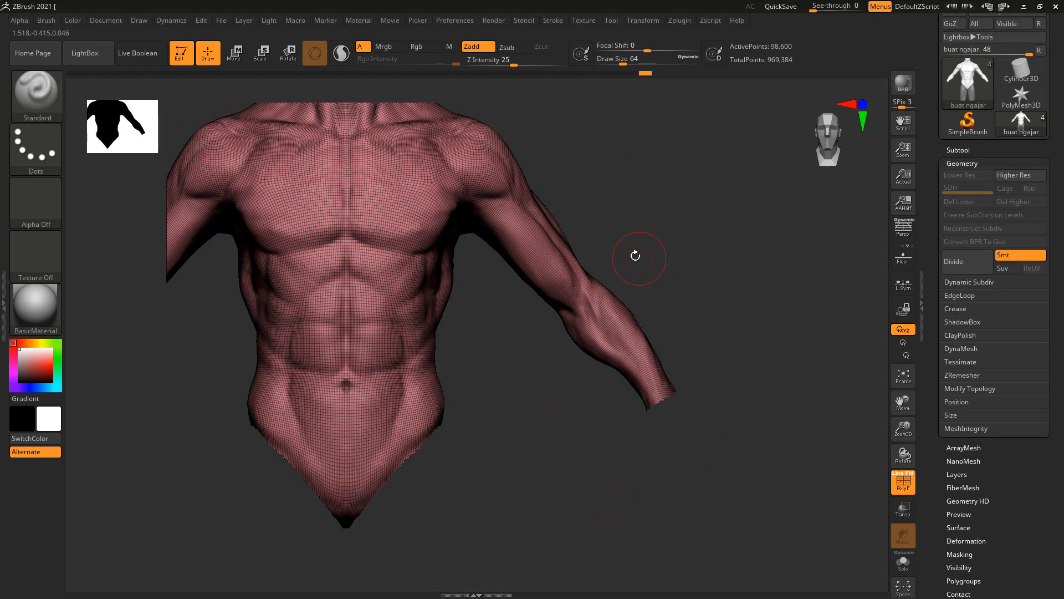
{"action": "left_click_drag", "start_coordinate": [613, 227], "coordinate": [641, 270], "text": "ctrl"}
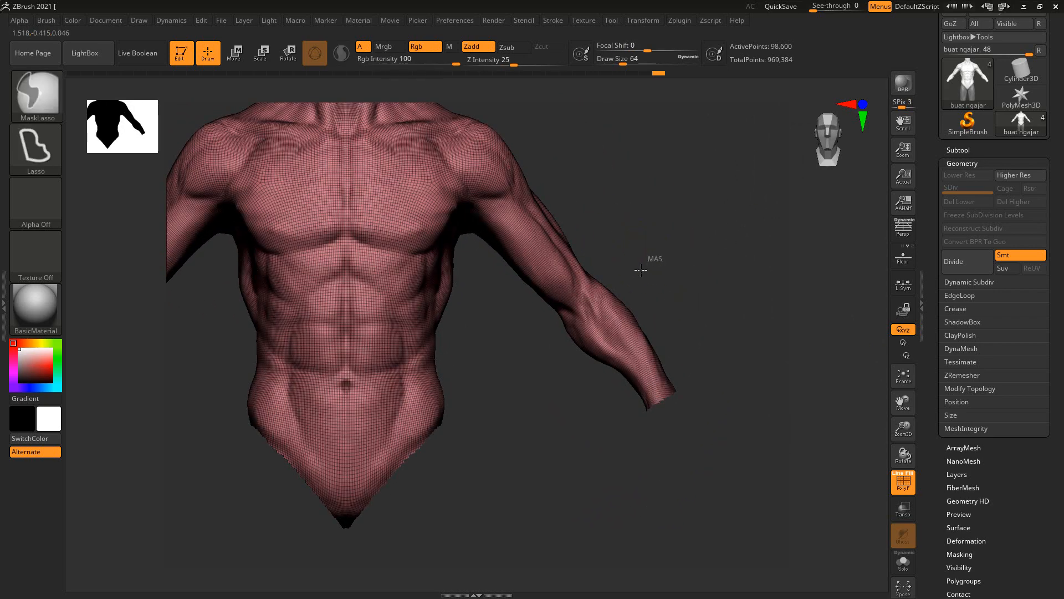
{"action": "left_click_drag", "start_coordinate": [562, 387], "coordinate": [740, 475], "text": "ctrl"}
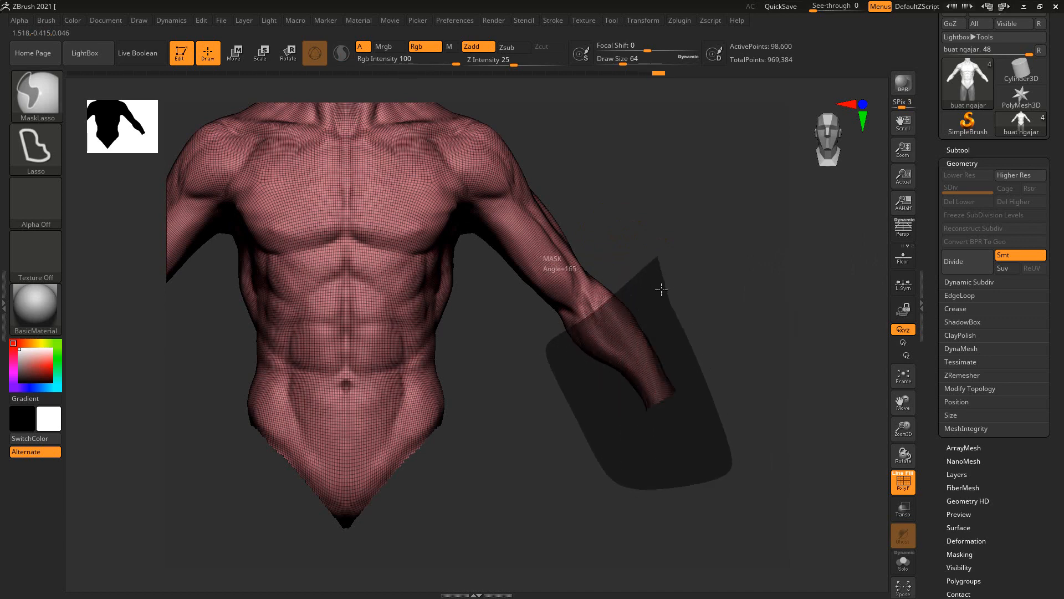
{"action": "left_click_drag", "start_coordinate": [662, 289], "coordinate": [658, 263], "text": "ctrl"}
{"action": "left_click_drag", "start_coordinate": [724, 271], "coordinate": [689, 205], "text": "alt"}
{"action": "mouse_move", "coordinate": [689, 204]}
{"action": "left_mouse_down", "text": "alt"}
{"action": "mouse_move", "coordinate": [671, 228]}
{"action": "mouse_move", "coordinate": [673, 217]}
{"action": "left_mouse_up", "text": "alt"}
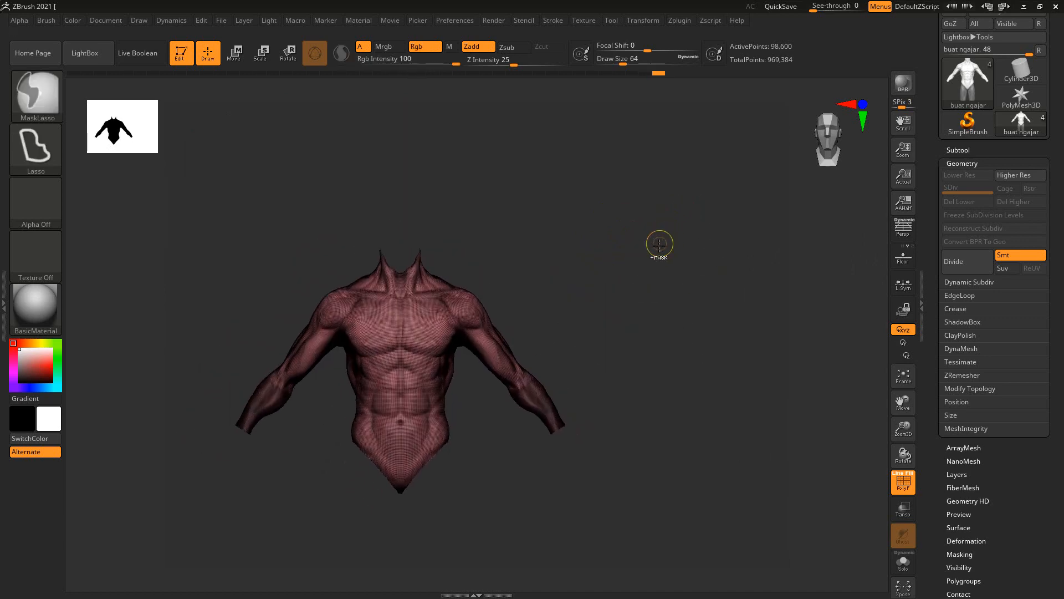
{"action": "key", "text": "ctrl+w"}
{"action": "double_click", "coordinate": [544, 401], "text": "ctrl+shift"}
Step: Lasso-mask the elbow sections at the remaining arm ends, make them a separate polygroup and hide it
{"action": "left_click_drag", "start_coordinate": [577, 342], "coordinate": [578, 389], "text": "alt"}
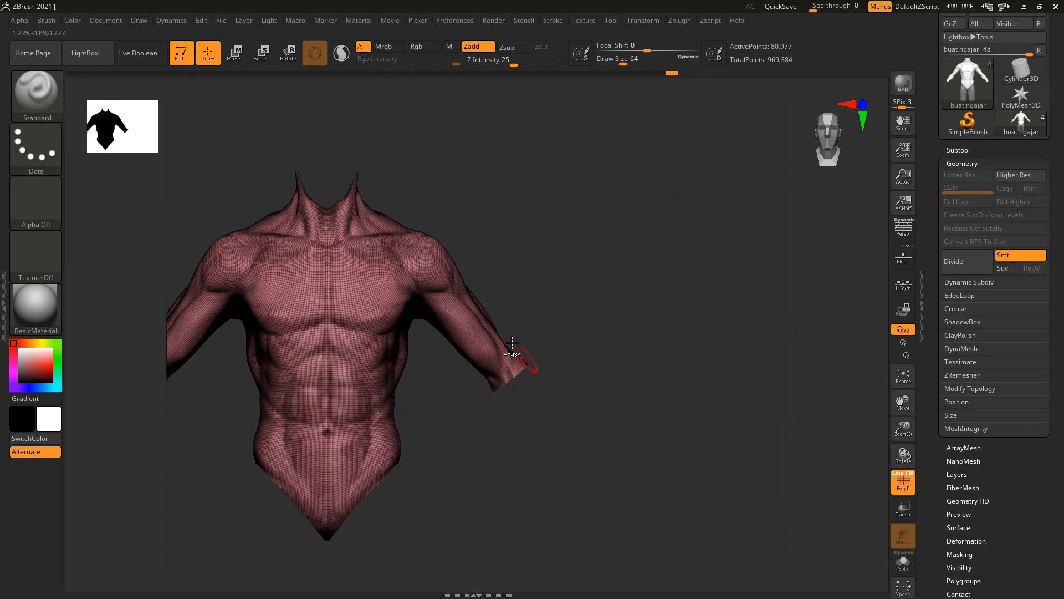
{"action": "mouse_move", "coordinate": [454, 366]}
{"action": "left_mouse_down", "text": "ctrl"}
{"action": "mouse_move", "coordinate": [488, 449]}
{"action": "mouse_move", "coordinate": [554, 313]}
{"action": "mouse_move", "coordinate": [541, 308]}
{"action": "mouse_move", "coordinate": [611, 328]}
{"action": "mouse_move", "coordinate": [577, 285]}
{"action": "left_mouse_up", "text": "ctrl"}
{"action": "key", "text": "ctrl+w"}
{"action": "left_click", "coordinate": [502, 365], "text": "ctrl+shift"}
Step: Lasso-mask the lower abdomen and pelvis from just above the navel down, make it a polygroup and hide it
{"action": "left_click_drag", "start_coordinate": [600, 337], "coordinate": [646, 283], "text": "alt"}
{"action": "left_click_drag", "start_coordinate": [608, 243], "coordinate": [604, 326], "text": "alt"}
{"action": "left_click_drag", "start_coordinate": [658, 231], "coordinate": [672, 248], "text": "alt"}
{"action": "mouse_move", "coordinate": [540, 416]}
{"action": "left_mouse_down", "text": "alt"}
{"action": "mouse_move", "coordinate": [583, 329]}
{"action": "mouse_move", "coordinate": [553, 375]}
{"action": "mouse_move", "coordinate": [333, 542]}
{"action": "mouse_move", "coordinate": [288, 332]}
{"action": "left_mouse_up", "text": "alt"}
{"action": "key", "text": "ctrl"}
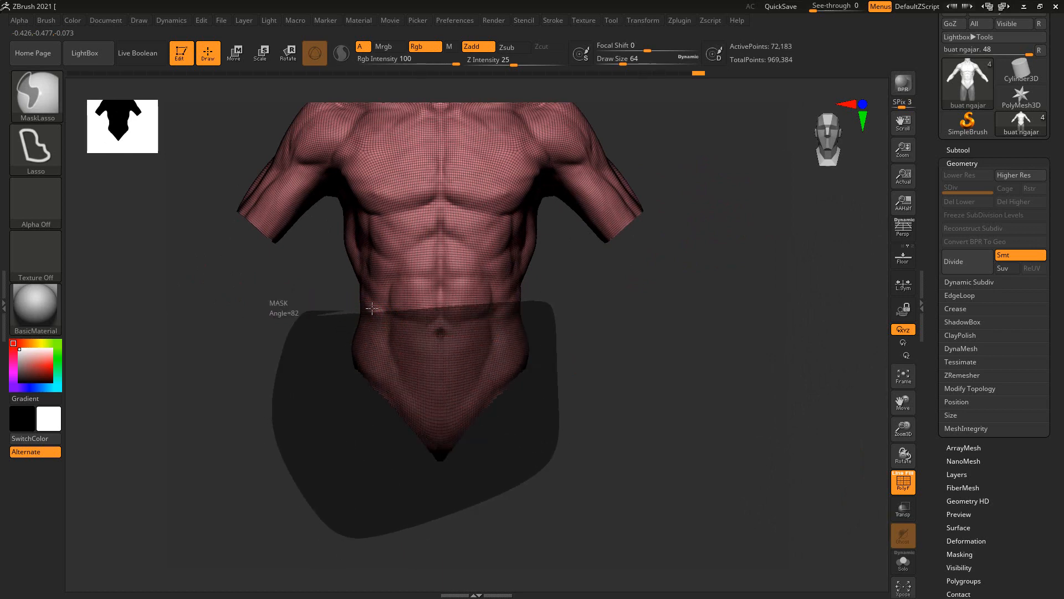
{"action": "left_click_drag", "start_coordinate": [470, 307], "coordinate": [499, 306], "text": "ctrl"}
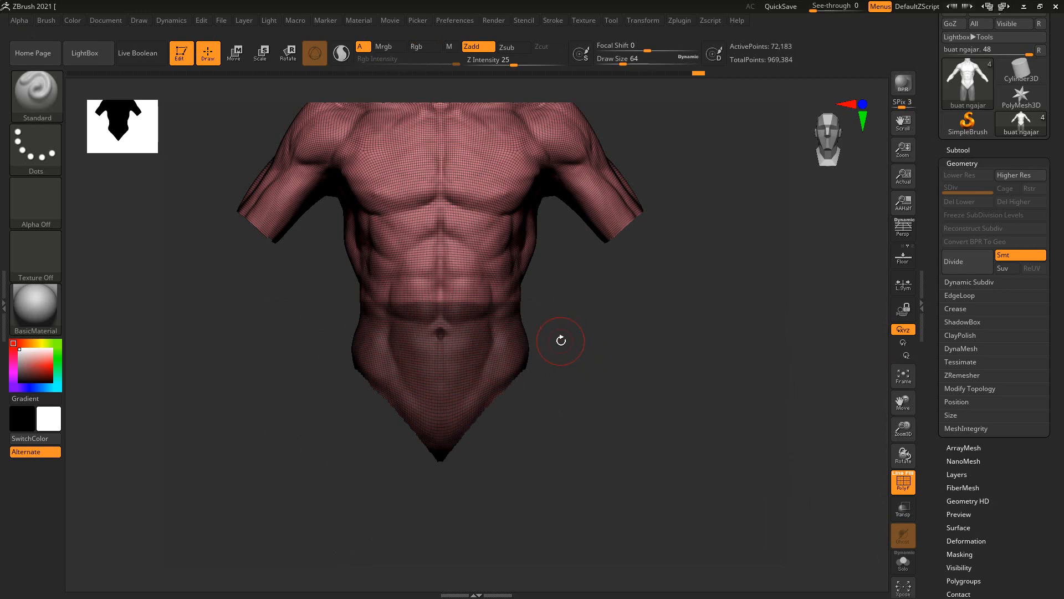
{"action": "key", "text": "ctrl+w"}
{"action": "left_click", "coordinate": [447, 370], "text": "ctrl+alt+shift"}
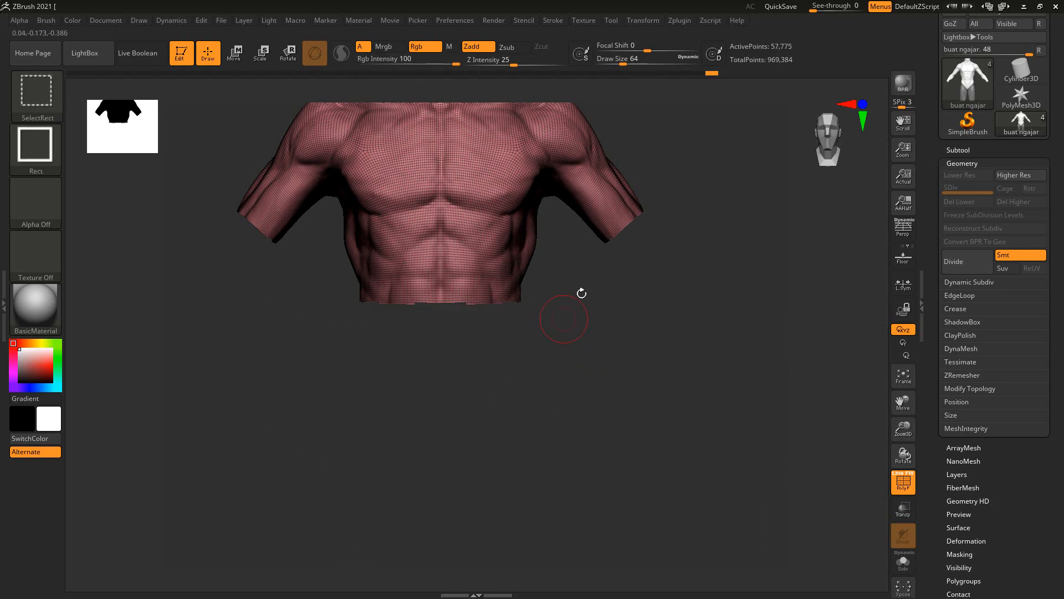
Step: Lasso-mask the midriff, following the lower contour of the chest muscles down to the cut waist
{"action": "left_click_drag", "start_coordinate": [582, 292], "coordinate": [488, 349]}
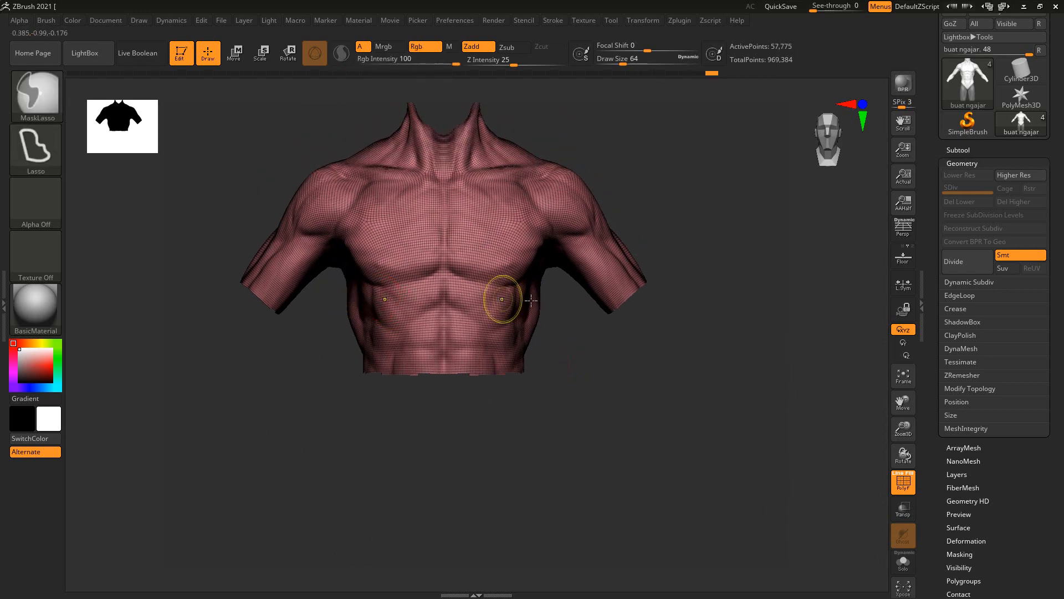
{"action": "mouse_move", "coordinate": [565, 308]}
{"action": "left_mouse_down", "text": "alt"}
{"action": "mouse_move", "coordinate": [613, 301]}
{"action": "mouse_move", "coordinate": [620, 352]}
{"action": "mouse_move", "coordinate": [603, 412]}
{"action": "left_mouse_up", "text": "alt"}
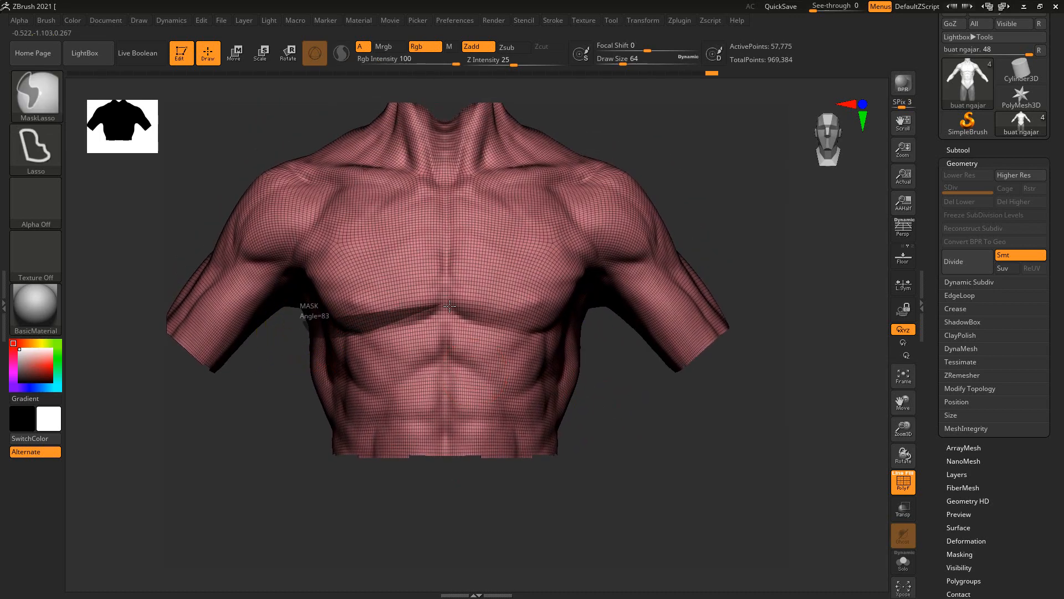
{"action": "left_click_drag", "start_coordinate": [449, 305], "coordinate": [476, 323], "text": "ctrl"}
{"action": "mouse_move", "coordinate": [568, 331]}
{"action": "left_mouse_down", "text": "ctrl"}
{"action": "mouse_move", "coordinate": [627, 428]}
{"action": "mouse_move", "coordinate": [338, 566]}
{"action": "mouse_move", "coordinate": [277, 421]}
{"action": "mouse_move", "coordinate": [277, 361]}
{"action": "left_mouse_up", "text": "ctrl"}
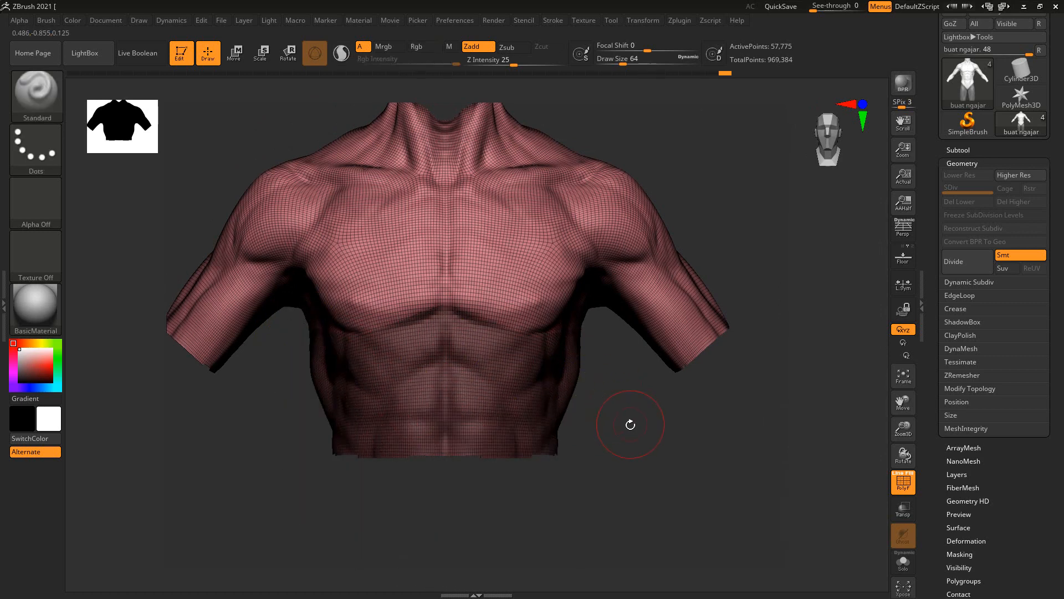
Step: Invert the mask back and forth between the midriff and the upper chest, leaving the midriff masked
{"action": "left_click_drag", "start_coordinate": [630, 426], "coordinate": [668, 440]}
{"action": "left_click", "coordinate": [685, 448], "text": "ctrl"}
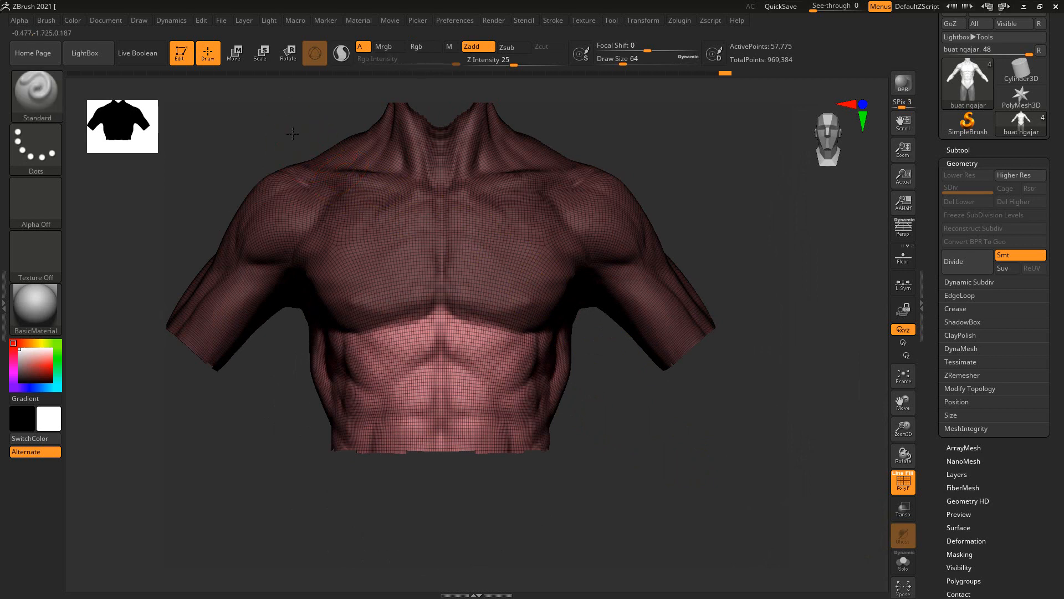
{"action": "mouse_move", "coordinate": [292, 133]}
{"action": "left_mouse_down"}
{"action": "mouse_move", "coordinate": [318, 295]}
{"action": "mouse_move", "coordinate": [348, 320]}
{"action": "mouse_move", "coordinate": [379, 331]}
{"action": "mouse_move", "coordinate": [427, 317]}
{"action": "mouse_move", "coordinate": [417, 185]}
{"action": "left_mouse_up"}
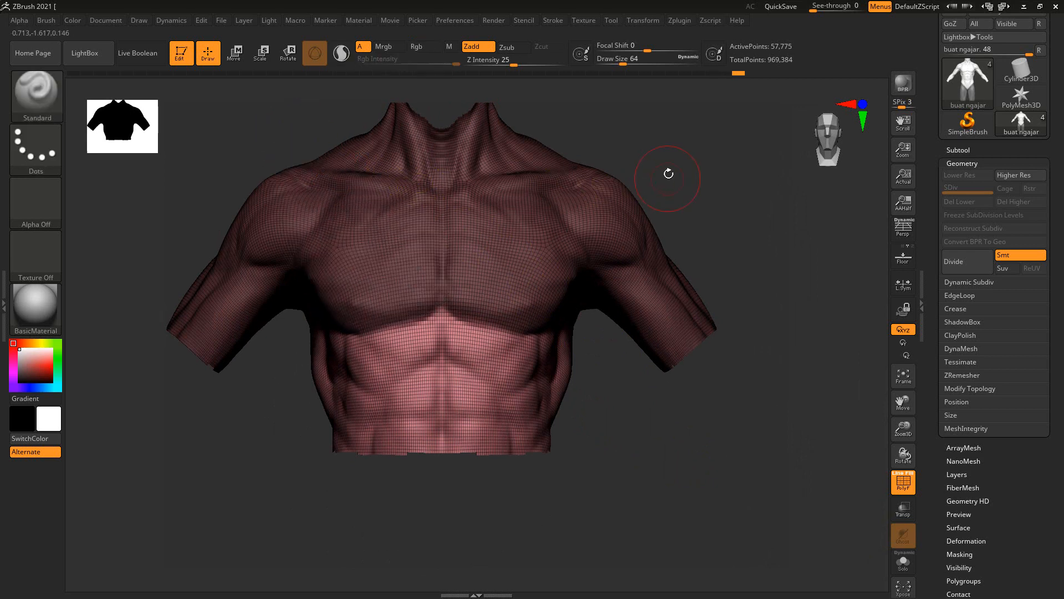
{"action": "left_click", "coordinate": [651, 130], "text": "ctrl"}
{"action": "left_click", "coordinate": [651, 131], "text": "ctrl"}
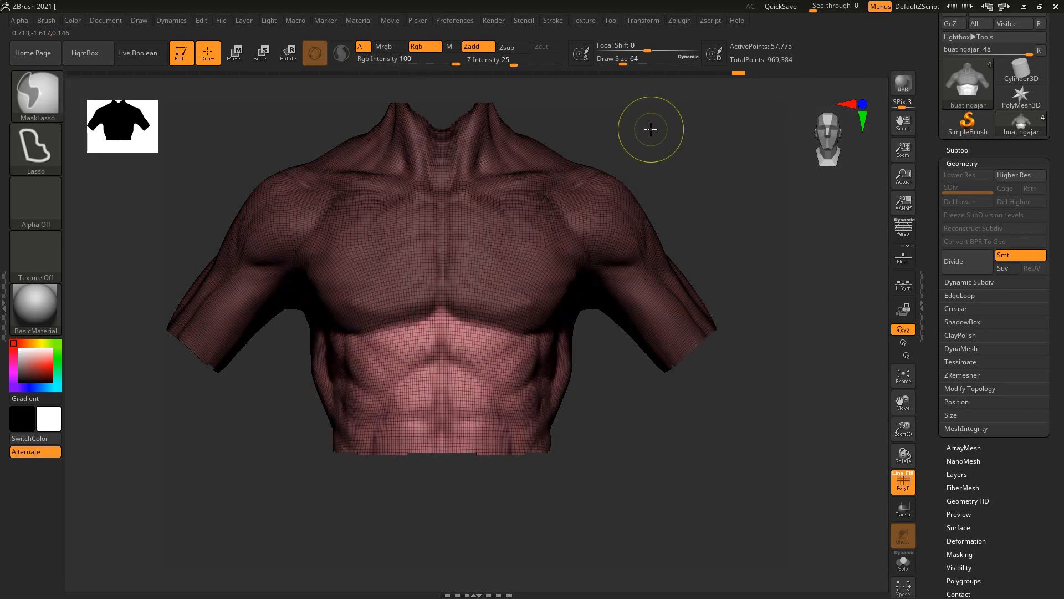
{"action": "left_click", "coordinate": [650, 128], "text": "ctrl"}
{"action": "left_click", "coordinate": [650, 128], "text": "ctrl"}
{"action": "left_click", "coordinate": [650, 127], "text": "ctrl"}
{"action": "left_click", "coordinate": [650, 127], "text": "ctrl"}
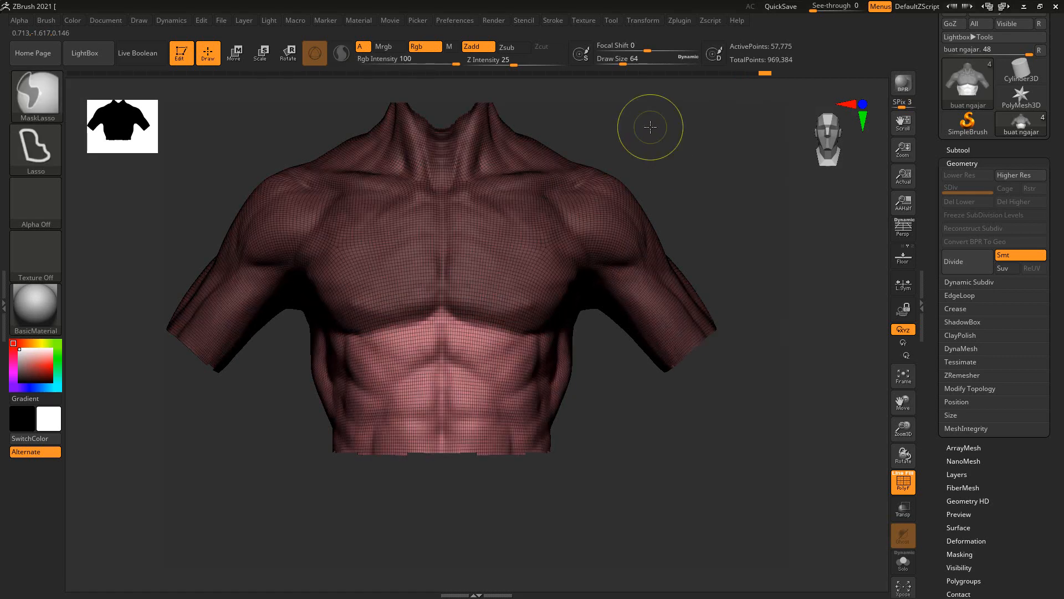
{"action": "left_click", "coordinate": [650, 127], "text": "ctrl"}
Step: Turn the masked midriff into its own polygroup and hide it
{"action": "key", "text": "ctrl"}
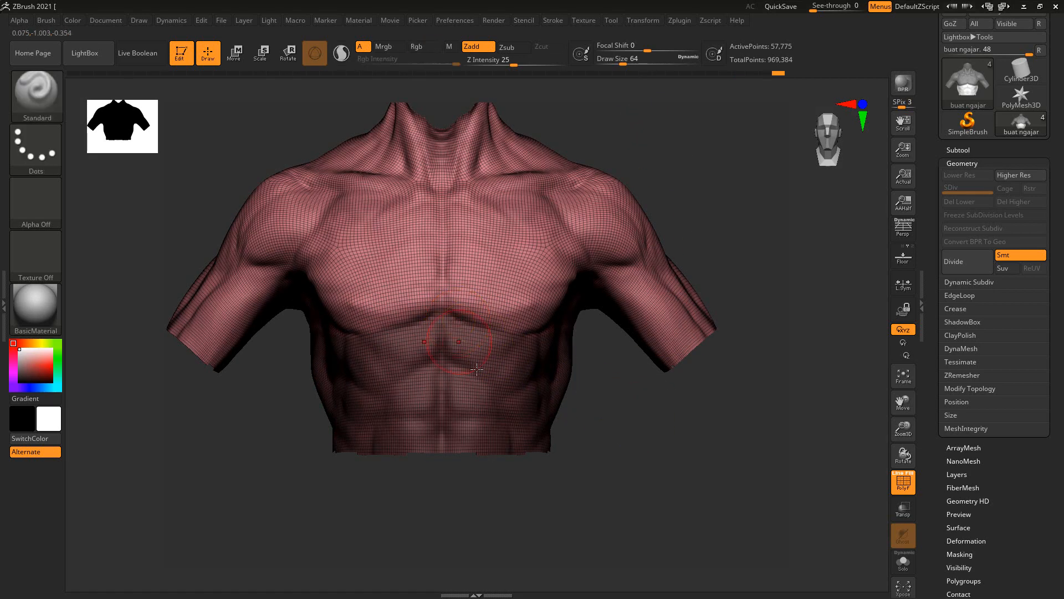
{"action": "key", "text": "ctrl+w"}
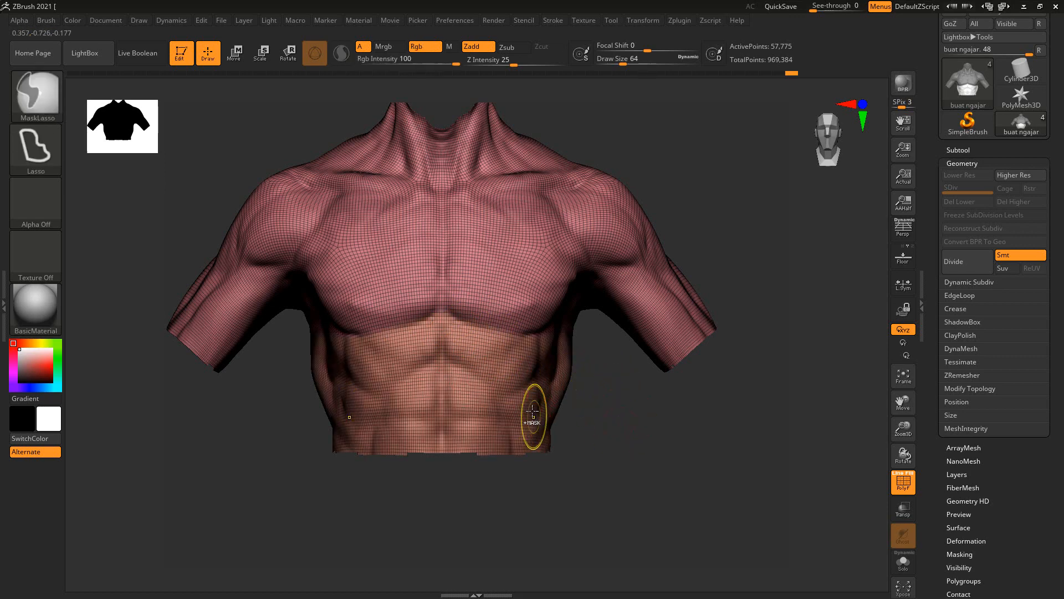
{"action": "left_click", "coordinate": [514, 399], "text": "ctrl+shift"}
Step: Lasso-mask the neck and trapezius down to the collarbones, make them a separate polygroup and hide it
{"action": "mouse_move", "coordinate": [491, 435]}
{"action": "left_mouse_down"}
{"action": "mouse_move", "coordinate": [589, 439]}
{"action": "mouse_move", "coordinate": [517, 446]}
{"action": "mouse_move", "coordinate": [482, 468]}
{"action": "mouse_move", "coordinate": [667, 238]}
{"action": "left_mouse_up"}
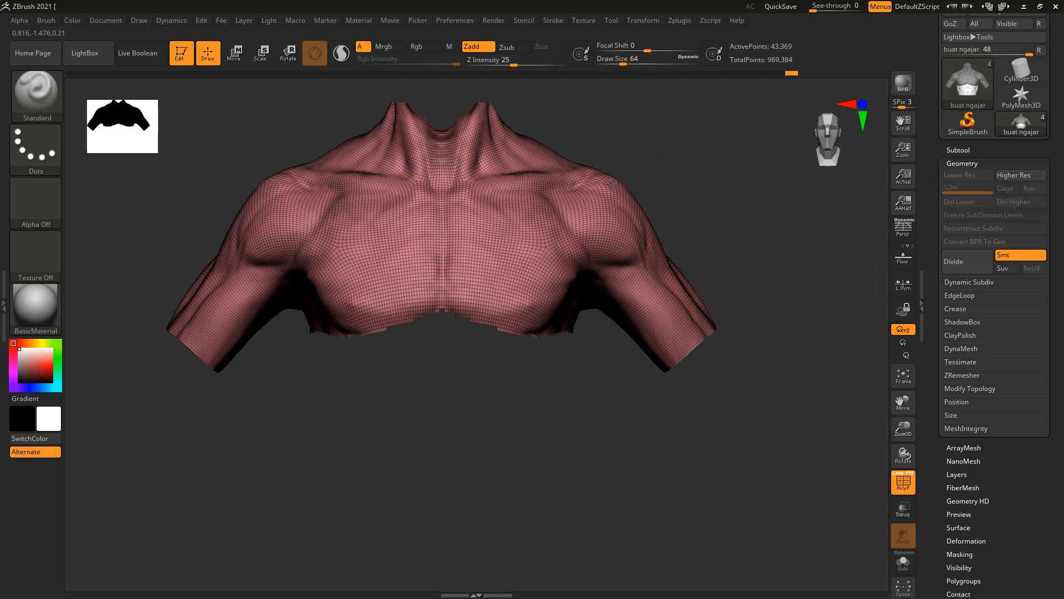
{"action": "mouse_move", "coordinate": [610, 183]}
{"action": "left_mouse_down"}
{"action": "mouse_move", "coordinate": [608, 171]}
{"action": "mouse_move", "coordinate": [627, 176]}
{"action": "mouse_move", "coordinate": [606, 171]}
{"action": "mouse_move", "coordinate": [601, 220]}
{"action": "left_mouse_up"}
{"action": "left_click_drag", "start_coordinate": [363, 135], "coordinate": [324, 175], "text": "ctrl"}
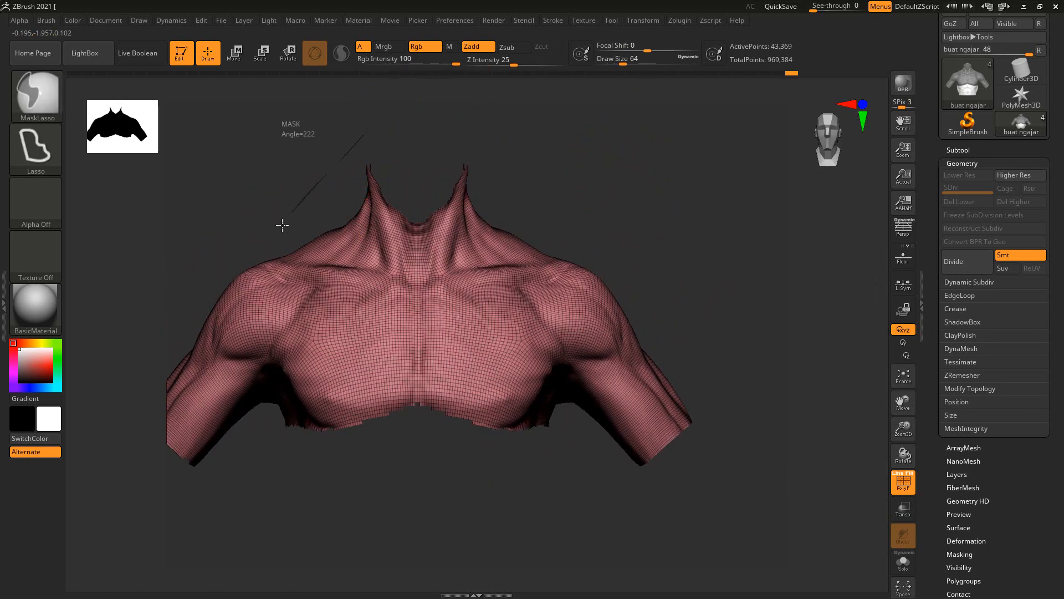
{"action": "mouse_move", "coordinate": [279, 250]}
{"action": "left_mouse_down", "text": "ctrl"}
{"action": "mouse_move", "coordinate": [295, 265]}
{"action": "mouse_move", "coordinate": [382, 271]}
{"action": "mouse_move", "coordinate": [455, 261]}
{"action": "mouse_move", "coordinate": [532, 106]}
{"action": "left_mouse_up", "text": "ctrl"}
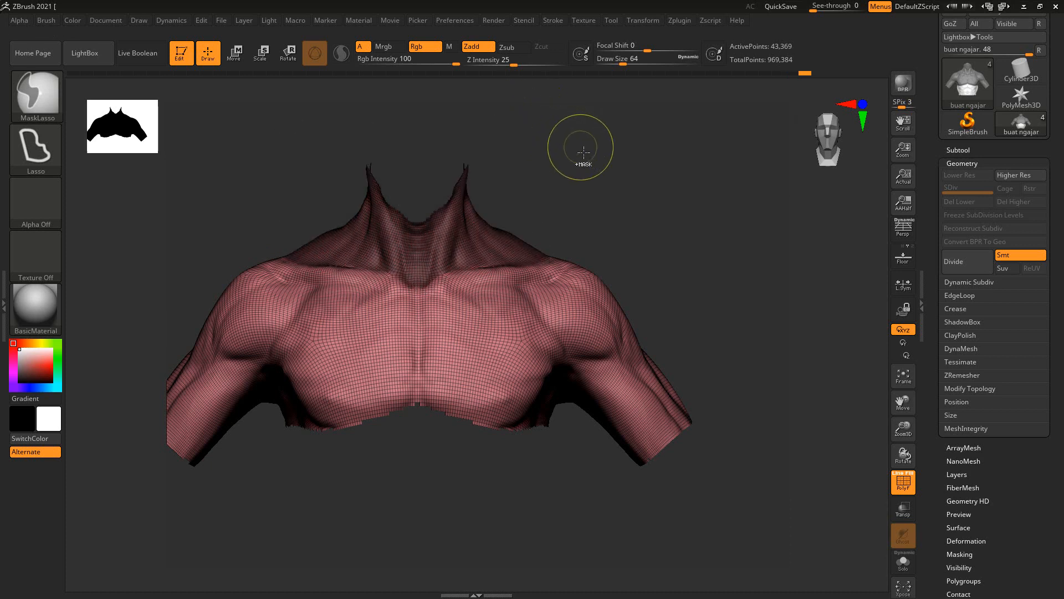
{"action": "mouse_move", "coordinate": [588, 169]}
{"action": "left_mouse_down"}
{"action": "mouse_move", "coordinate": [694, 178]}
{"action": "mouse_move", "coordinate": [587, 173]}
{"action": "mouse_move", "coordinate": [601, 174]}
{"action": "left_mouse_up"}
{"action": "key", "text": "ctrl+w"}
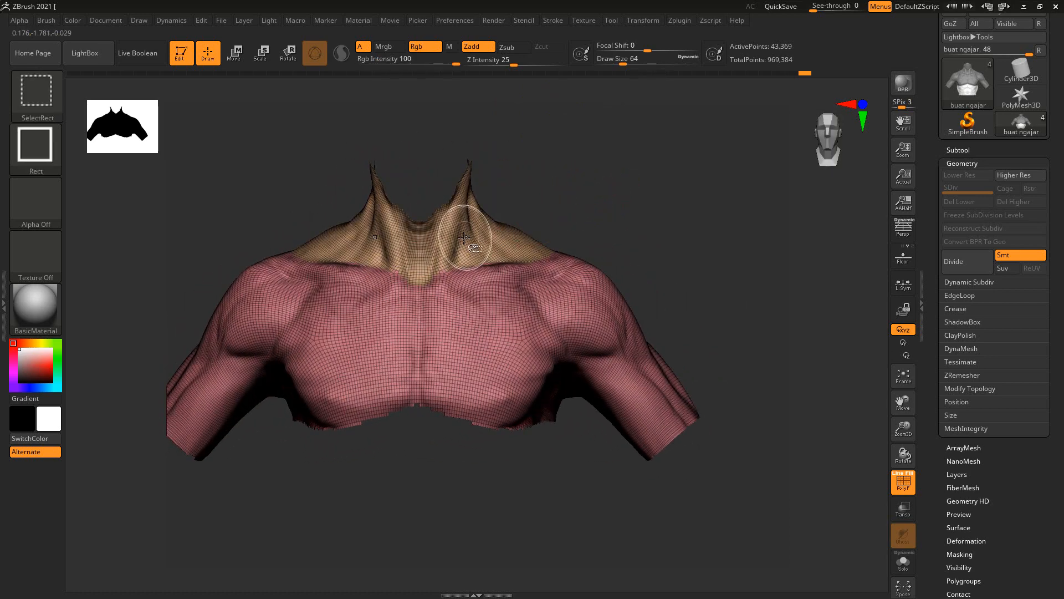
{"action": "left_click", "coordinate": [468, 232], "text": "ctrl+shift"}
Step: Mask both shoulders with the upper arms, make them a polygroup separate from the chest and switch its visibility
{"action": "mouse_move", "coordinate": [609, 210]}
{"action": "left_mouse_down"}
{"action": "mouse_move", "coordinate": [653, 219]}
{"action": "mouse_move", "coordinate": [571, 178]}
{"action": "mouse_move", "coordinate": [482, 176]}
{"action": "mouse_move", "coordinate": [551, 143]}
{"action": "mouse_move", "coordinate": [521, 125]}
{"action": "mouse_move", "coordinate": [418, 135]}
{"action": "left_mouse_up"}
{"action": "mouse_move", "coordinate": [495, 135]}
{"action": "left_mouse_down"}
{"action": "mouse_move", "coordinate": [570, 119]}
{"action": "mouse_move", "coordinate": [604, 134]}
{"action": "mouse_move", "coordinate": [513, 136]}
{"action": "mouse_move", "coordinate": [539, 157]}
{"action": "mouse_move", "coordinate": [567, 147]}
{"action": "mouse_move", "coordinate": [594, 175]}
{"action": "mouse_move", "coordinate": [585, 181]}
{"action": "mouse_move", "coordinate": [452, 138]}
{"action": "mouse_move", "coordinate": [417, 147]}
{"action": "mouse_move", "coordinate": [389, 169]}
{"action": "mouse_move", "coordinate": [388, 186]}
{"action": "mouse_move", "coordinate": [450, 264]}
{"action": "mouse_move", "coordinate": [475, 380]}
{"action": "mouse_move", "coordinate": [599, 447]}
{"action": "mouse_move", "coordinate": [584, 229]}
{"action": "mouse_move", "coordinate": [547, 184]}
{"action": "left_mouse_up"}
{"action": "mouse_move", "coordinate": [671, 179]}
{"action": "left_mouse_down", "text": "shift"}
{"action": "mouse_move", "coordinate": [570, 181]}
{"action": "mouse_move", "coordinate": [672, 135]}
{"action": "mouse_move", "coordinate": [654, 124]}
{"action": "mouse_move", "coordinate": [526, 432]}
{"action": "mouse_move", "coordinate": [516, 449]}
{"action": "mouse_move", "coordinate": [505, 437]}
{"action": "mouse_move", "coordinate": [490, 470]}
{"action": "mouse_move", "coordinate": [488, 555]}
{"action": "left_mouse_up", "text": "shift"}
{"action": "left_click_drag", "start_coordinate": [396, 181], "coordinate": [610, 227]}
{"action": "key", "text": "ctrl+w"}
{"action": "left_click", "coordinate": [602, 210], "text": "ctrl+shift"}
Step: Bring all polygroups back into display and view the whole figure from the front
{"action": "left_click_drag", "start_coordinate": [581, 142], "coordinate": [675, 160], "text": "alt"}
{"action": "mouse_move", "coordinate": [562, 167]}
{"action": "left_mouse_down", "text": "shift"}
{"action": "mouse_move", "coordinate": [600, 178]}
{"action": "mouse_move", "coordinate": [582, 161]}
{"action": "mouse_move", "coordinate": [527, 159]}
{"action": "mouse_move", "coordinate": [565, 152]}
{"action": "left_mouse_up", "text": "shift"}
{"action": "mouse_move", "coordinate": [608, 195]}
{"action": "left_mouse_down", "text": "alt"}
{"action": "mouse_move", "coordinate": [613, 216]}
{"action": "mouse_move", "coordinate": [587, 221]}
{"action": "mouse_move", "coordinate": [577, 190]}
{"action": "mouse_move", "coordinate": [526, 212]}
{"action": "mouse_move", "coordinate": [539, 239]}
{"action": "mouse_move", "coordinate": [584, 209]}
{"action": "mouse_move", "coordinate": [577, 216]}
{"action": "mouse_move", "coordinate": [598, 222]}
{"action": "mouse_move", "coordinate": [591, 209]}
{"action": "mouse_move", "coordinate": [625, 214]}
{"action": "left_mouse_up", "text": "alt"}
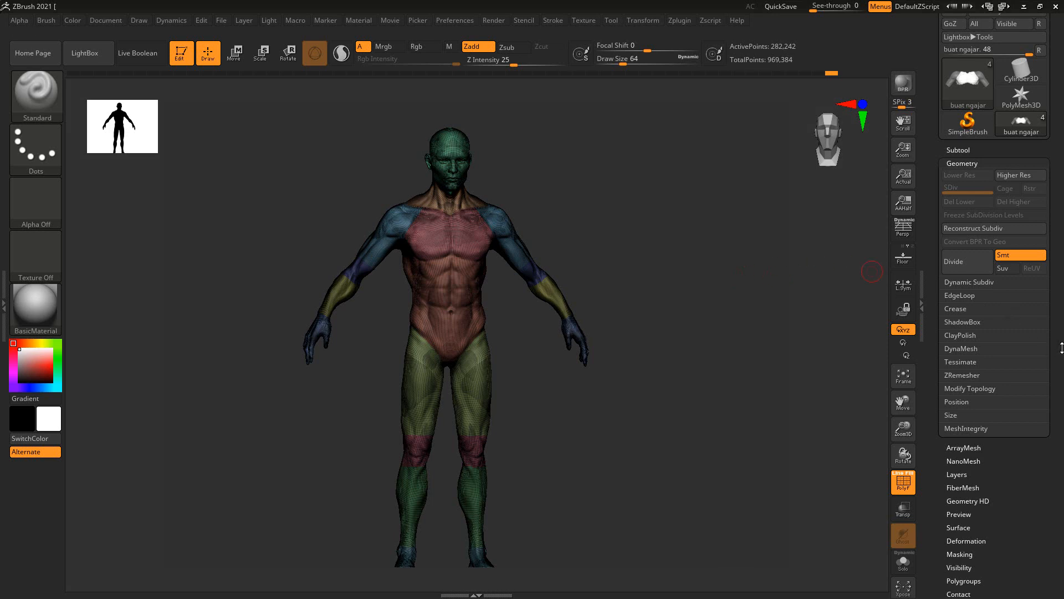
Step: Open the ZRemesher settings for the body mesh and enable KeepGroups
{"action": "left_click_drag", "start_coordinate": [1062, 347], "coordinate": [1062, 342]}
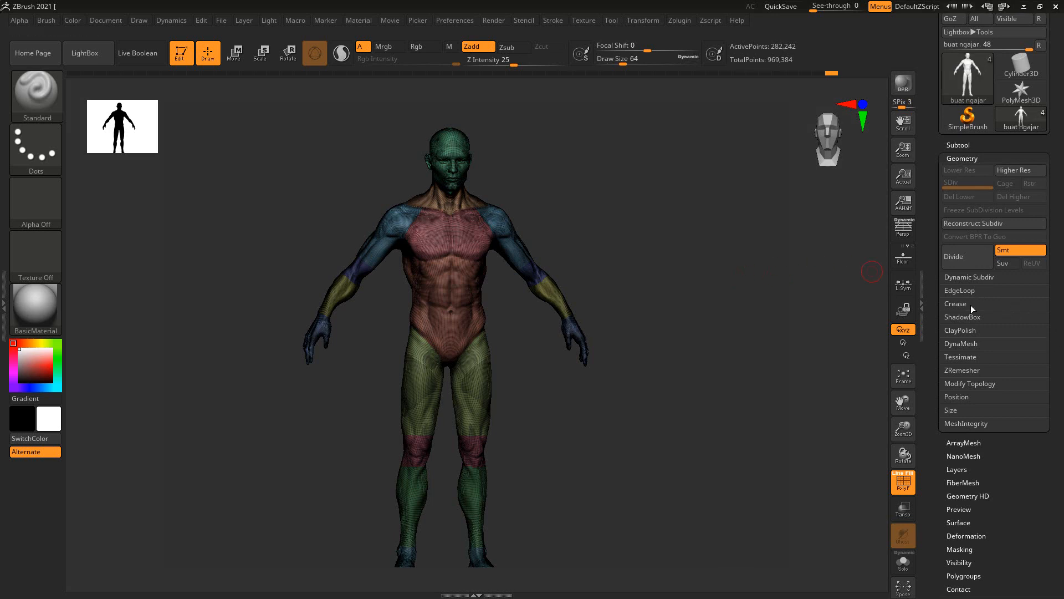
{"action": "left_click_drag", "start_coordinate": [1054, 299], "coordinate": [1061, 326]}
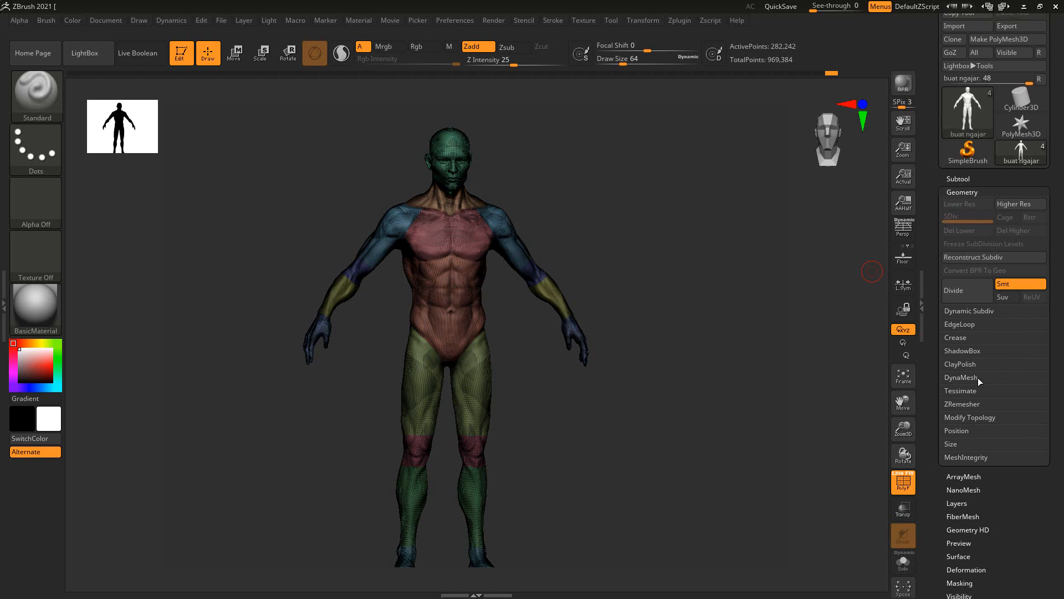
{"action": "left_click", "coordinate": [962, 404]}
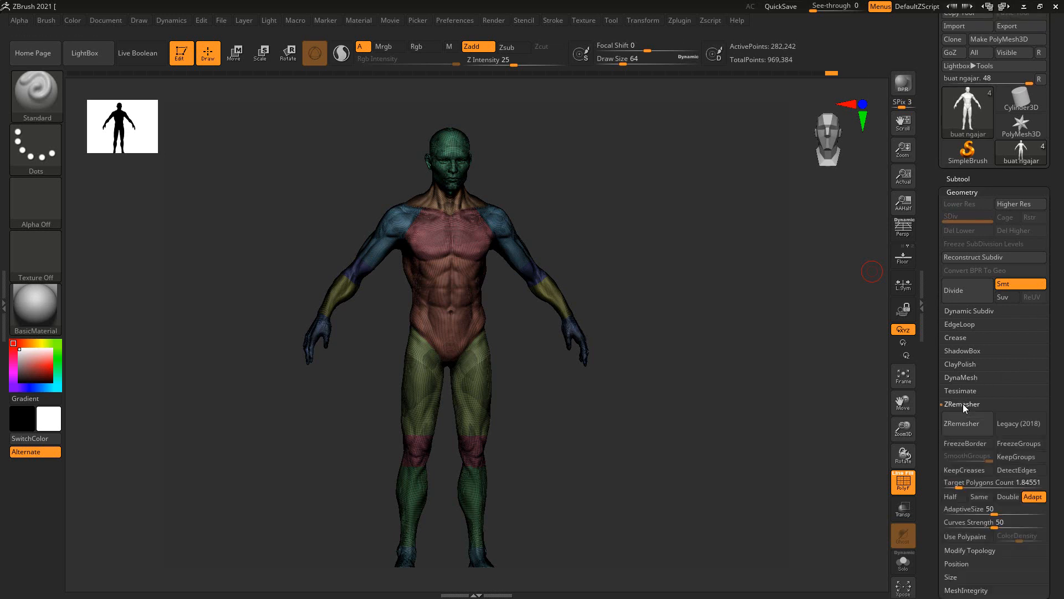
{"action": "left_click_drag", "start_coordinate": [707, 248], "coordinate": [698, 246]}
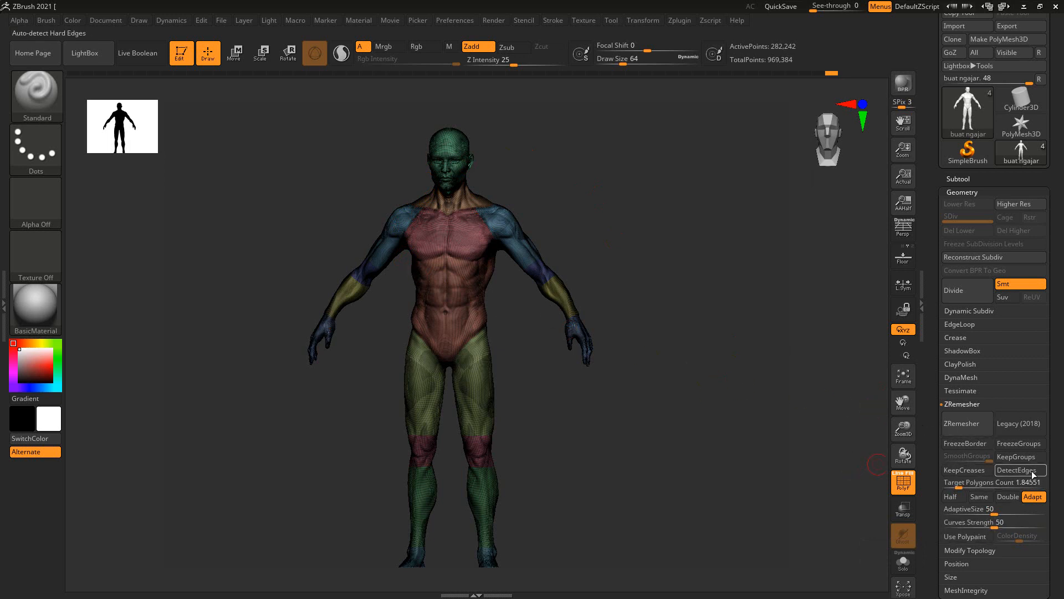
{"action": "left_click", "coordinate": [1016, 456]}
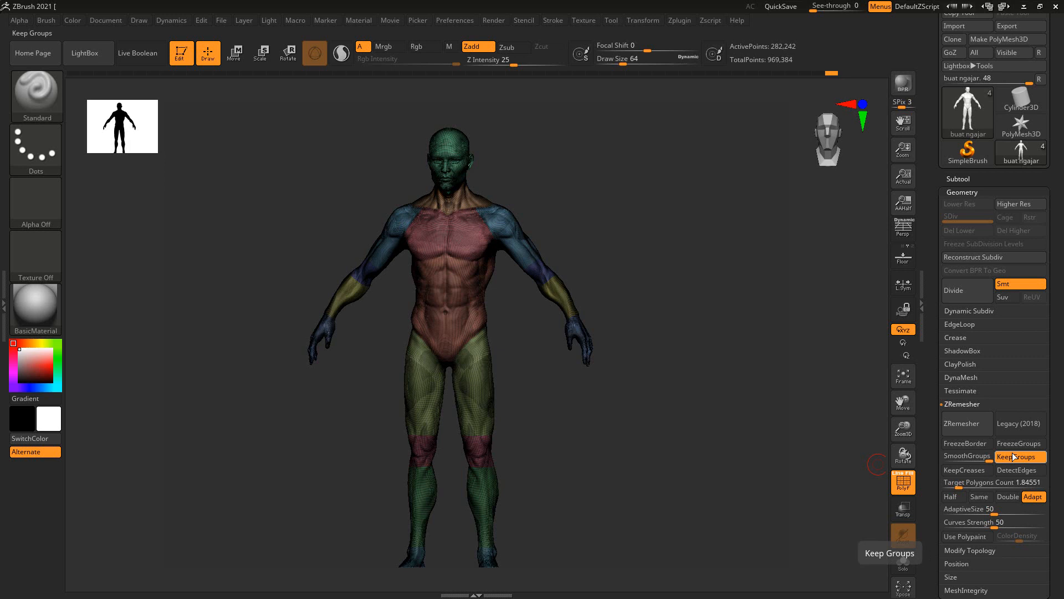
{"action": "mouse_move", "coordinate": [688, 266]}
{"action": "left_mouse_down", "text": "shift"}
{"action": "mouse_move", "coordinate": [696, 297]}
{"action": "mouse_move", "coordinate": [713, 285]}
{"action": "left_mouse_up", "text": "shift"}
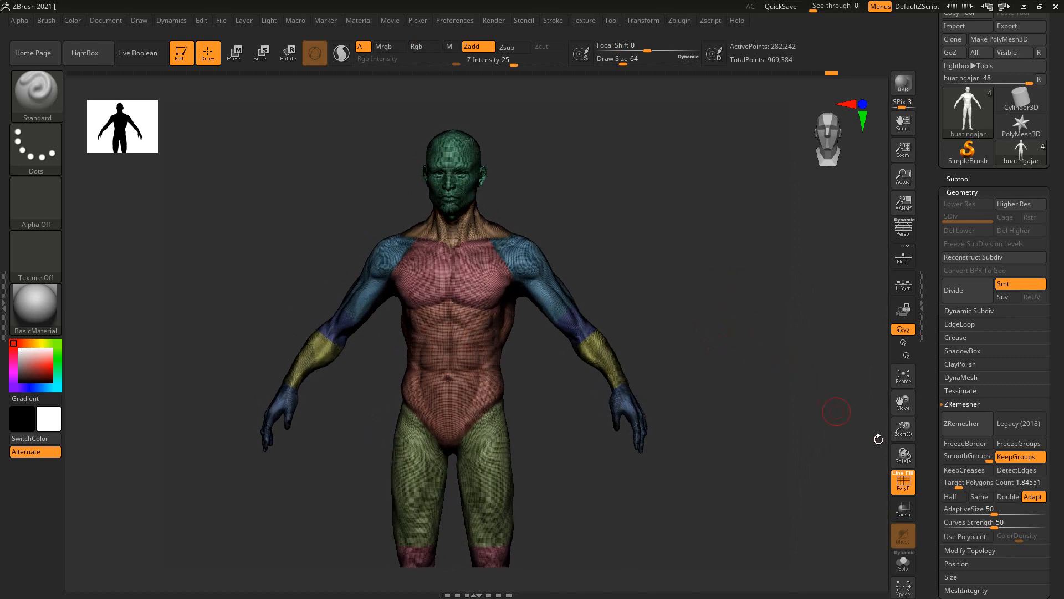
Step: Set the target polygon count to 1 and remesh the body with ZRemesher
{"action": "left_click", "coordinate": [957, 484]}
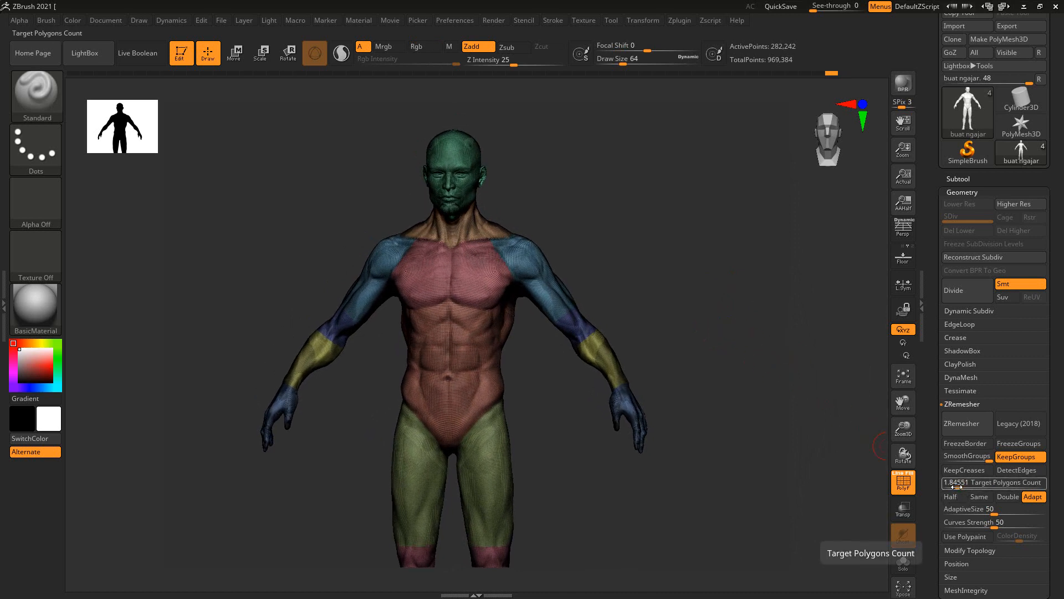
{"action": "left_click_drag", "start_coordinate": [957, 486], "coordinate": [953, 485]}
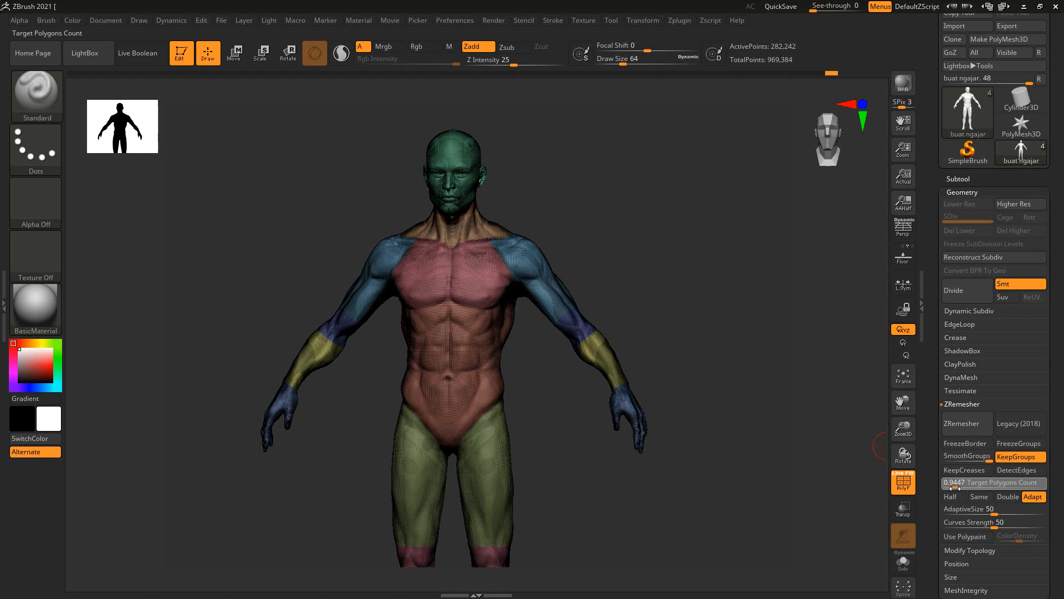
{"action": "left_click", "coordinate": [954, 487]}
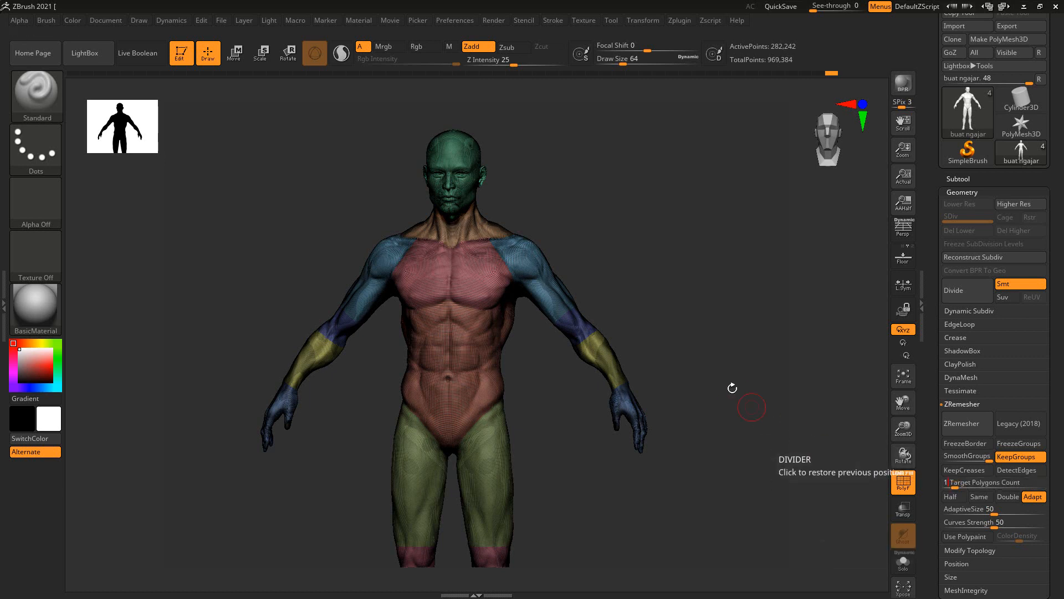
{"action": "left_click_drag", "start_coordinate": [724, 383], "coordinate": [771, 392]}
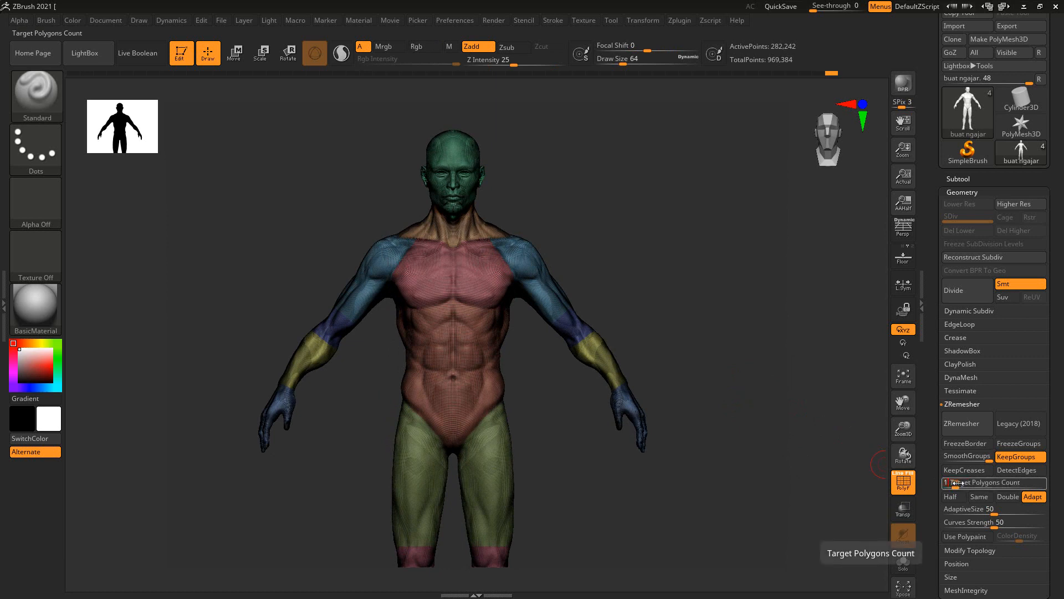
{"action": "key", "text": "Return"}
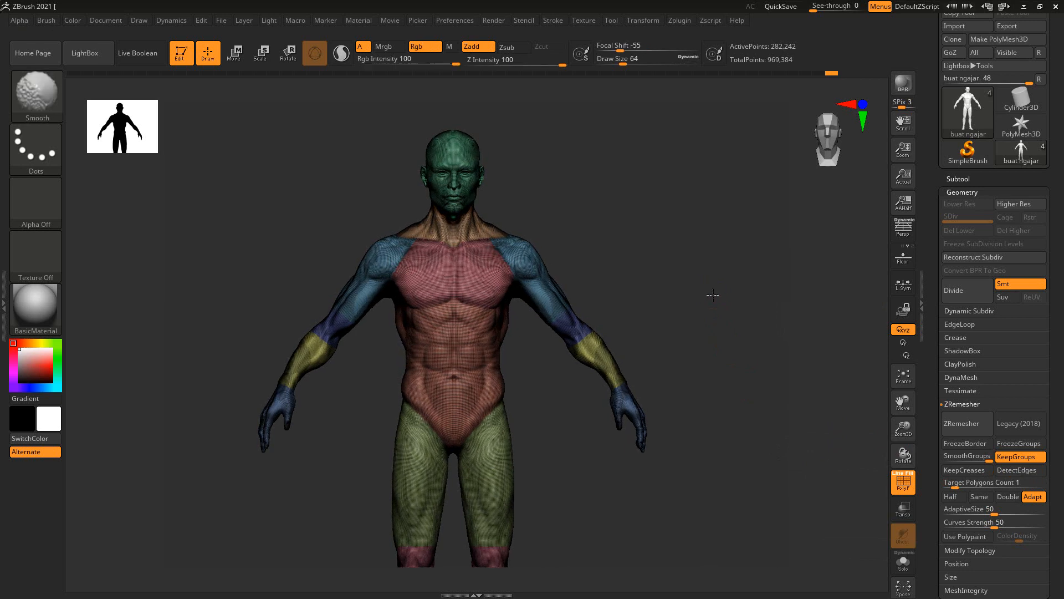
{"action": "left_click_drag", "start_coordinate": [714, 295], "coordinate": [748, 300], "text": "alt"}
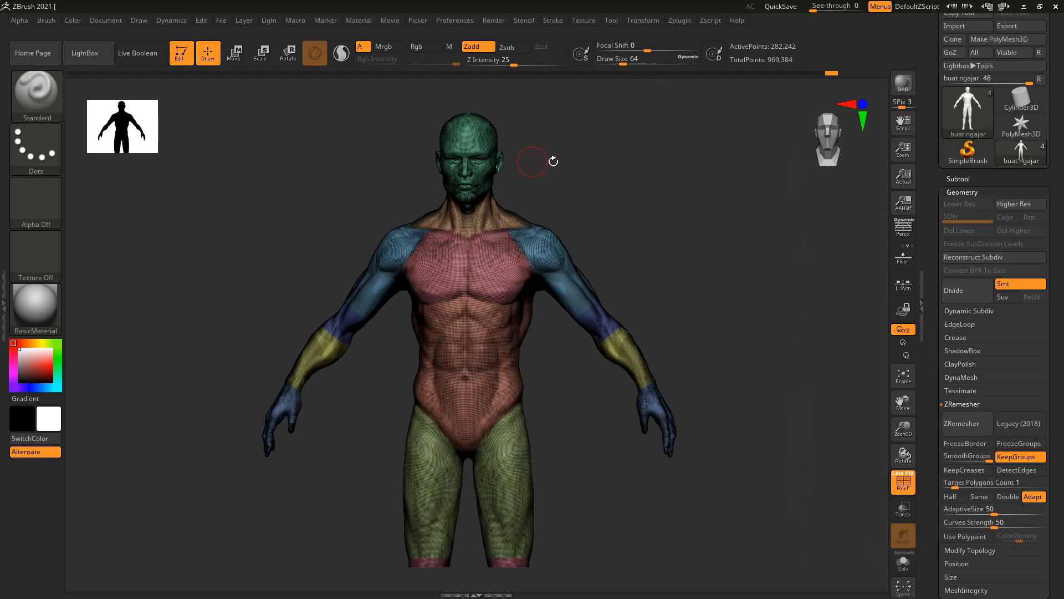
{"action": "mouse_move", "coordinate": [553, 161]}
{"action": "left_mouse_down"}
{"action": "mouse_move", "coordinate": [608, 171]}
{"action": "mouse_move", "coordinate": [615, 192]}
{"action": "mouse_move", "coordinate": [608, 173]}
{"action": "mouse_move", "coordinate": [571, 170]}
{"action": "left_mouse_up"}
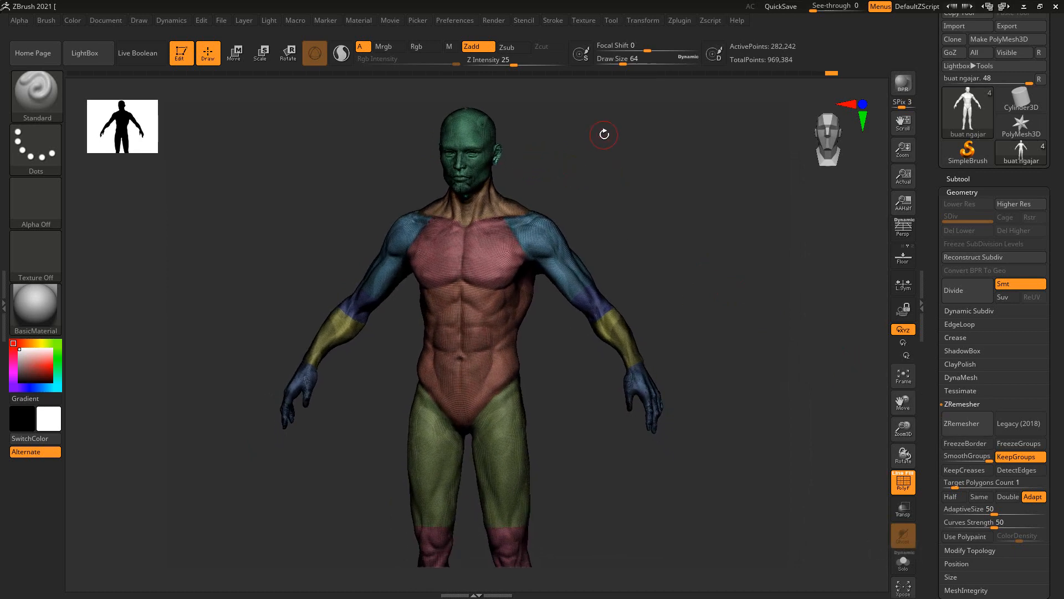
{"action": "left_click_drag", "start_coordinate": [683, 219], "coordinate": [689, 230], "text": "alt"}
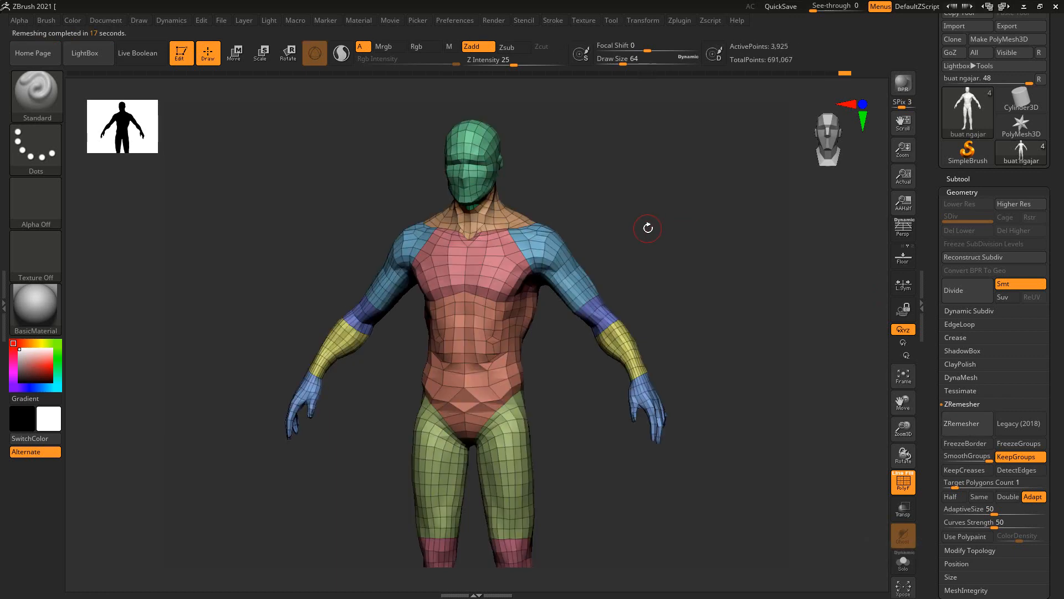
Step: Inspect the remeshed topology and polygroup borders on the legs, back, torso, head and hands
{"action": "left_click_drag", "start_coordinate": [647, 228], "coordinate": [614, 105]}
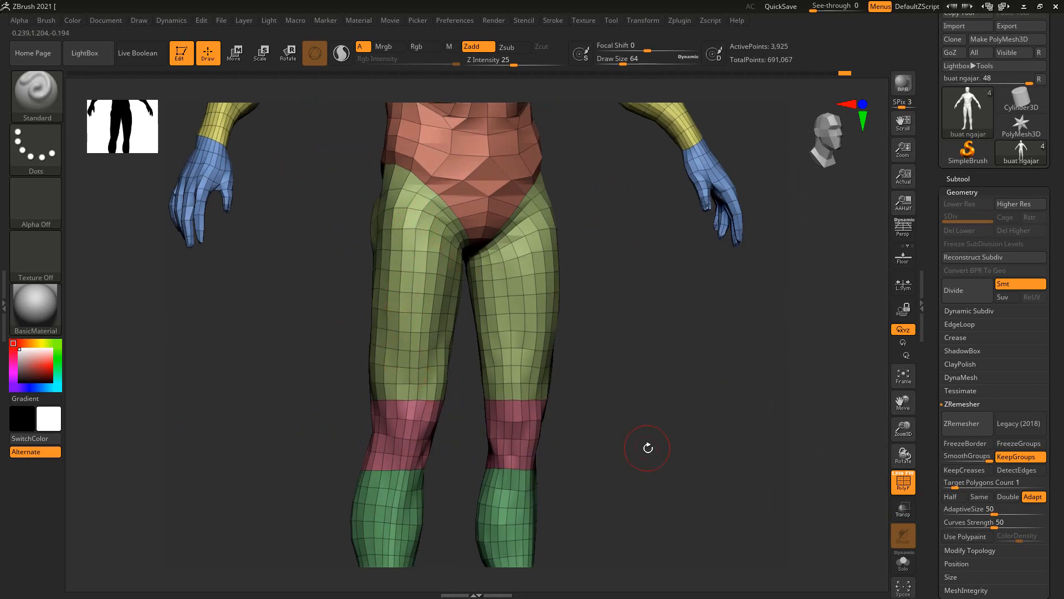
{"action": "left_click_drag", "start_coordinate": [648, 448], "coordinate": [526, 328]}
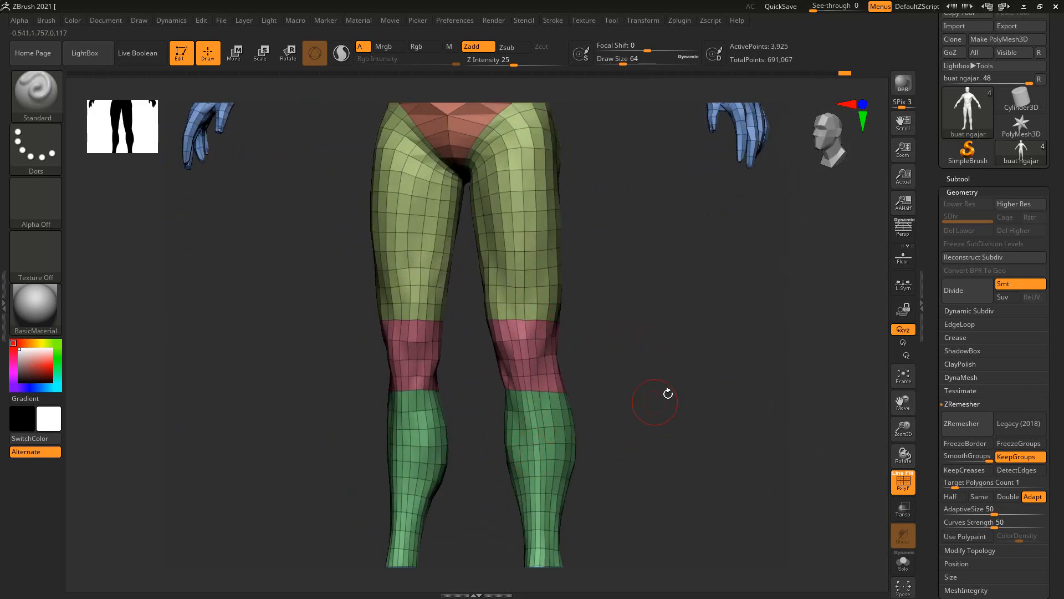
{"action": "left_click_drag", "start_coordinate": [668, 393], "coordinate": [619, 409]}
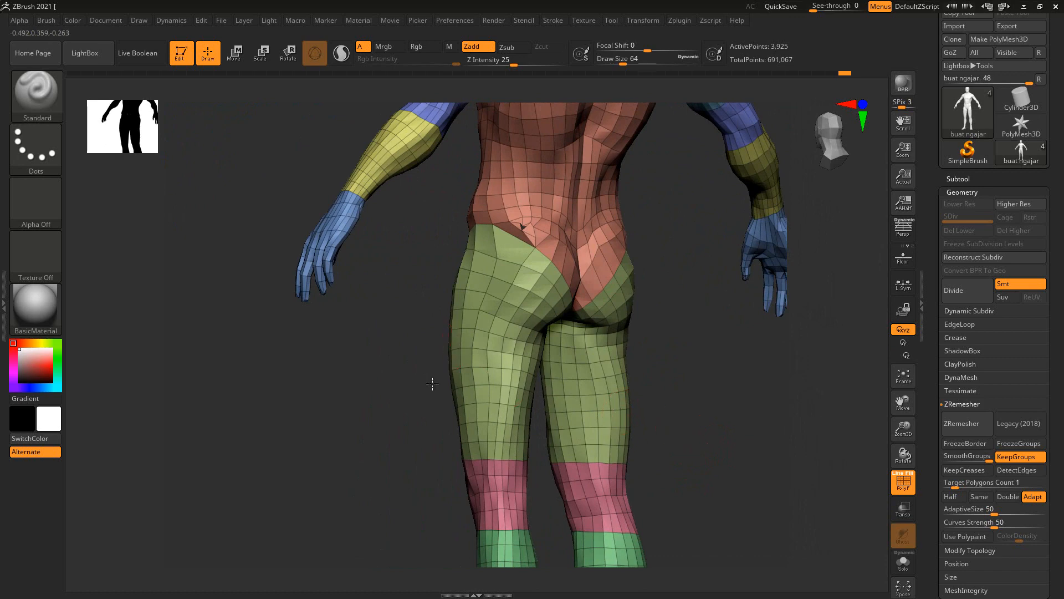
{"action": "left_click_drag", "start_coordinate": [408, 379], "coordinate": [405, 465], "text": "alt"}
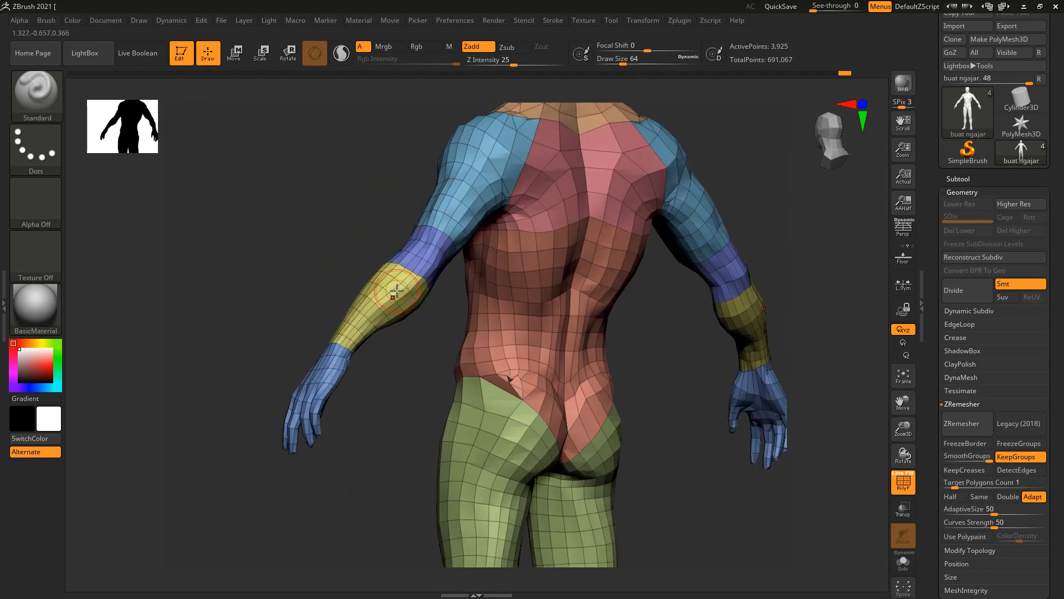
{"action": "left_click_drag", "start_coordinate": [261, 219], "coordinate": [639, 249]}
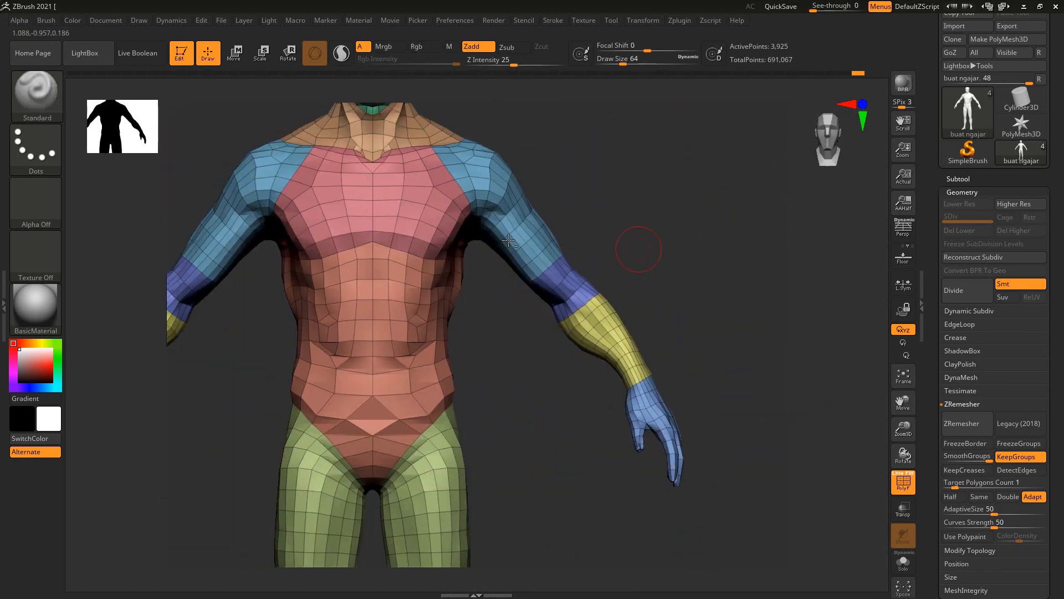
{"action": "left_click_drag", "start_coordinate": [462, 373], "coordinate": [549, 341]}
{"action": "left_click_drag", "start_coordinate": [763, 140], "coordinate": [711, 212], "text": "alt"}
{"action": "left_click_drag", "start_coordinate": [635, 193], "coordinate": [486, 146]}
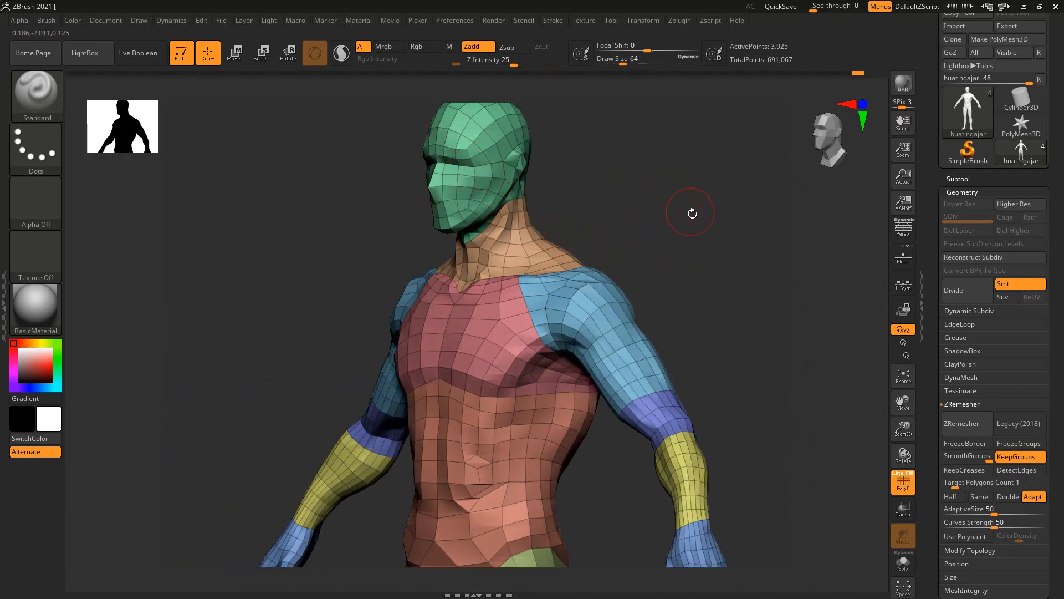
{"action": "left_click_drag", "start_coordinate": [693, 213], "coordinate": [662, 213]}
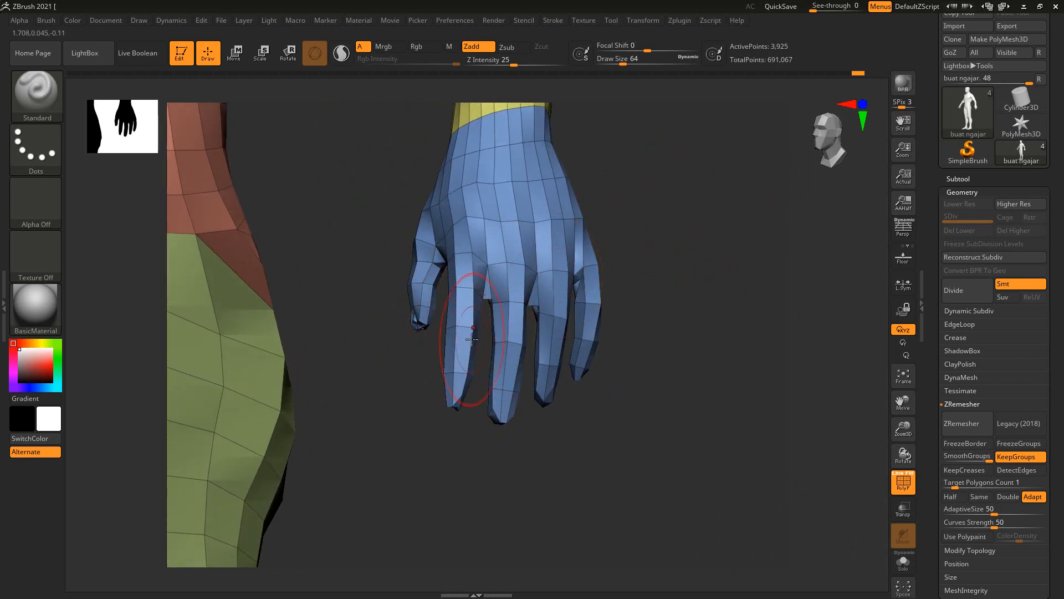
{"action": "left_click_drag", "start_coordinate": [704, 245], "coordinate": [493, 368]}
{"action": "mouse_move", "coordinate": [669, 367]}
{"action": "left_mouse_down"}
{"action": "mouse_move", "coordinate": [696, 344]}
{"action": "mouse_move", "coordinate": [636, 352]}
{"action": "mouse_move", "coordinate": [590, 416]}
{"action": "mouse_move", "coordinate": [683, 252]}
{"action": "mouse_move", "coordinate": [634, 423]}
{"action": "mouse_move", "coordinate": [580, 477]}
{"action": "mouse_move", "coordinate": [643, 480]}
{"action": "mouse_move", "coordinate": [662, 415]}
{"action": "left_mouse_up"}
{"action": "left_click_drag", "start_coordinate": [665, 299], "coordinate": [786, 187], "text": "alt"}
Step: Export the remeshed body as an OBJ file named aaa in the Documents folder
{"action": "left_click_drag", "start_coordinate": [1055, 112], "coordinate": [1062, 233]}
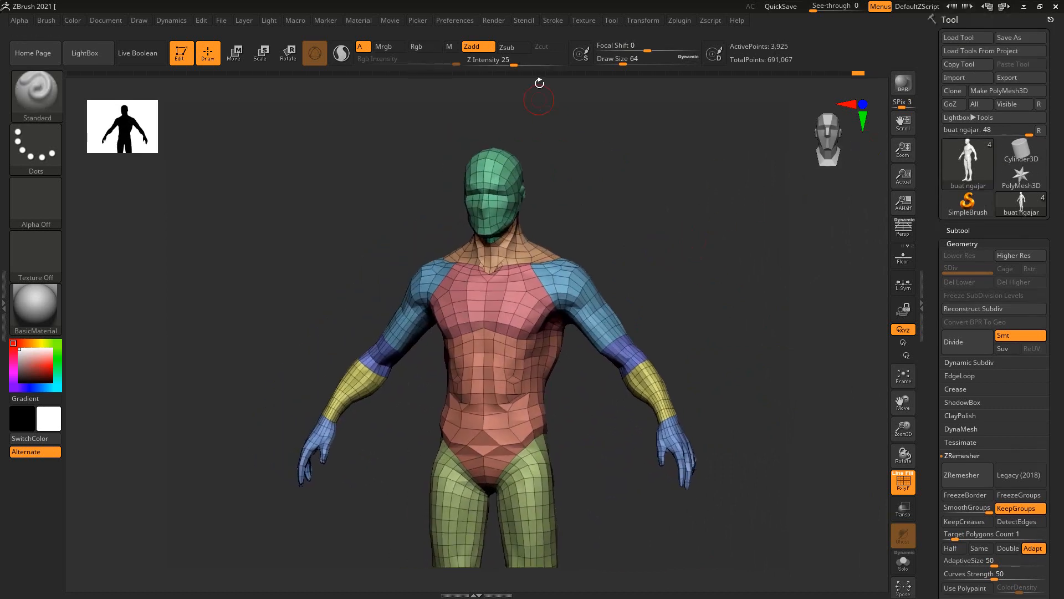
{"action": "left_click_drag", "start_coordinate": [539, 82], "coordinate": [615, 149]}
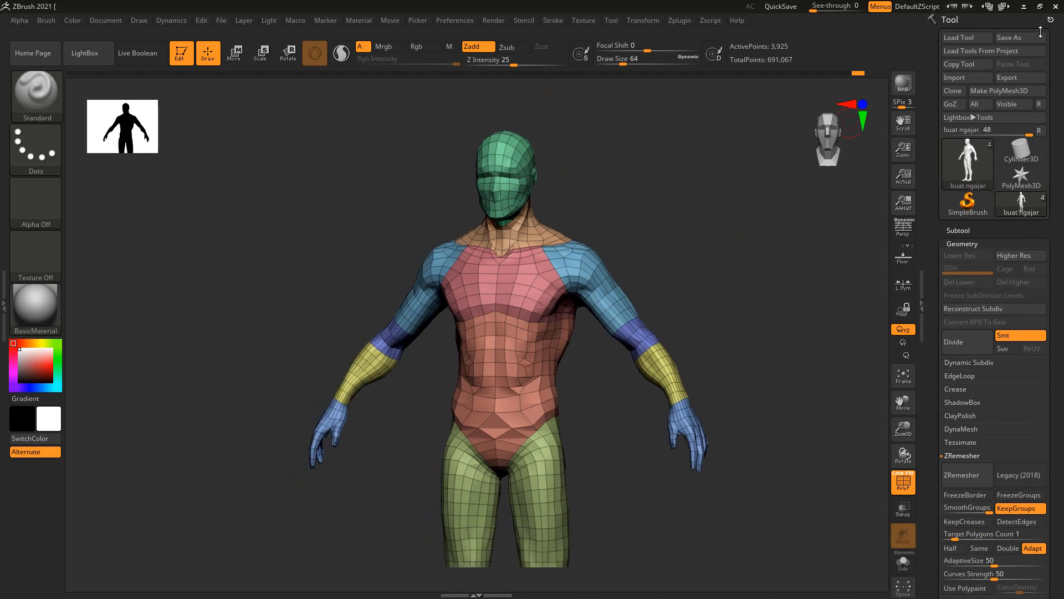
{"action": "left_click", "coordinate": [1018, 77]}
{"action": "scroll", "coordinate": [280, 210], "scroll_direction": "up", "scroll_amount": 5}
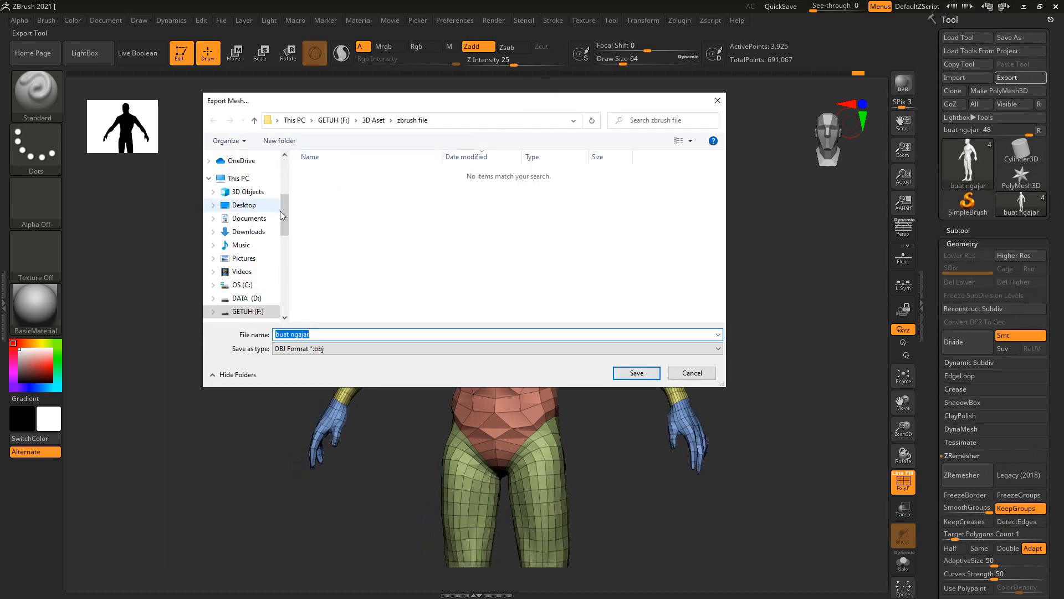
{"action": "left_click_drag", "start_coordinate": [281, 211], "coordinate": [287, 173]}
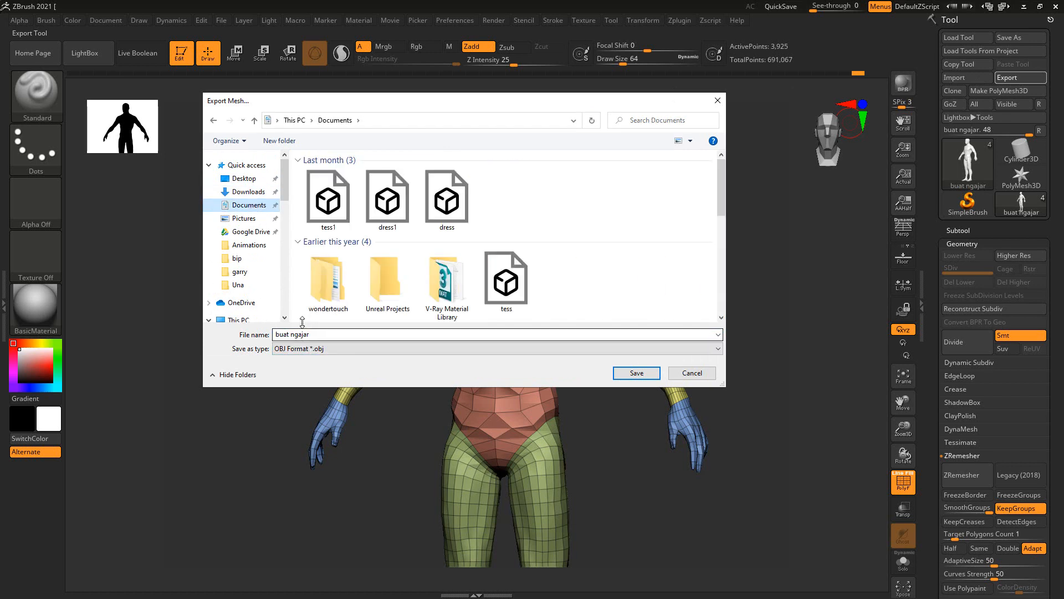
{"action": "left_click", "coordinate": [322, 334]}
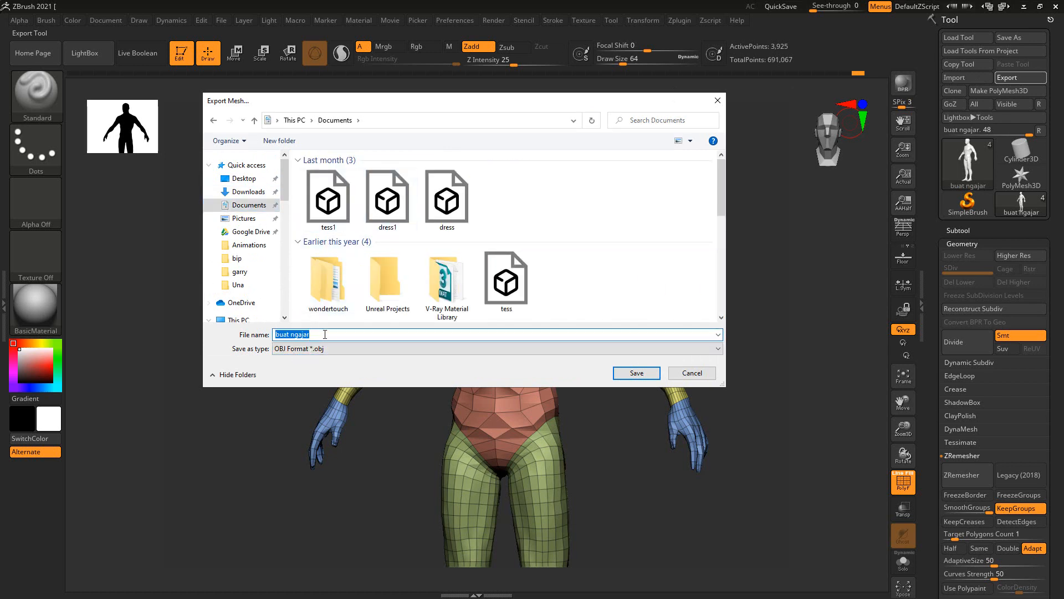
{"action": "type", "text": "a"}
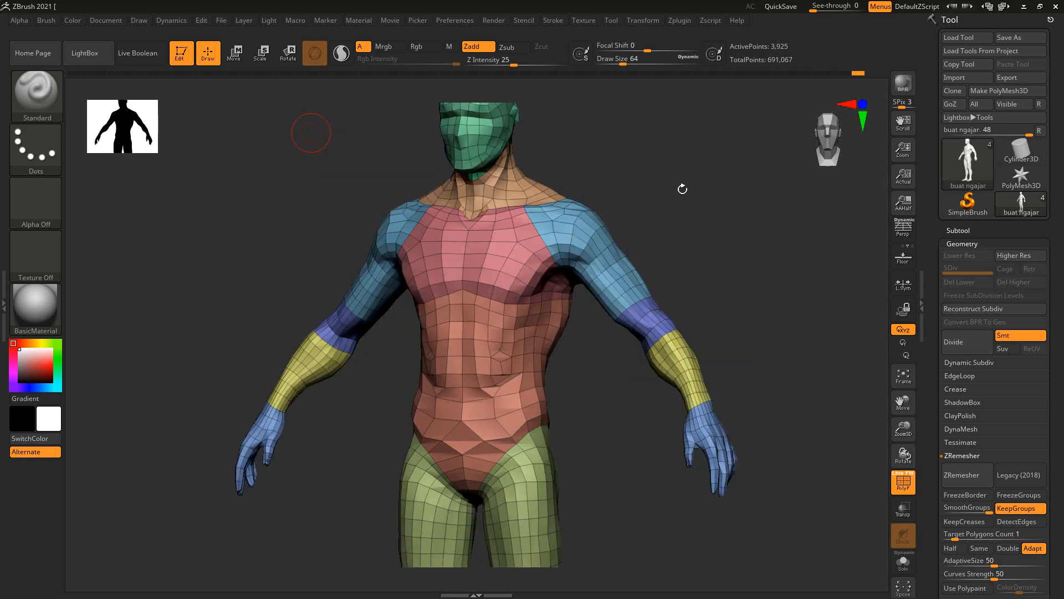
{"action": "left_click_drag", "start_coordinate": [682, 188], "coordinate": [685, 188]}
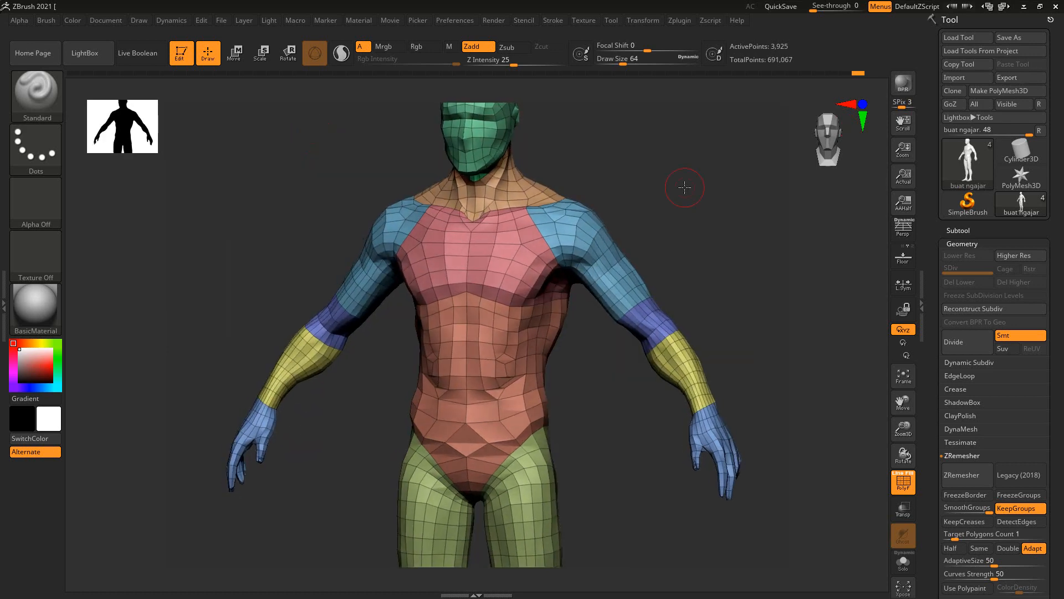
Step: Switch to 3ds Max and import the aaa OBJ file from Documents with all of its groups included
{"action": "key", "text": "alt+Tab"}
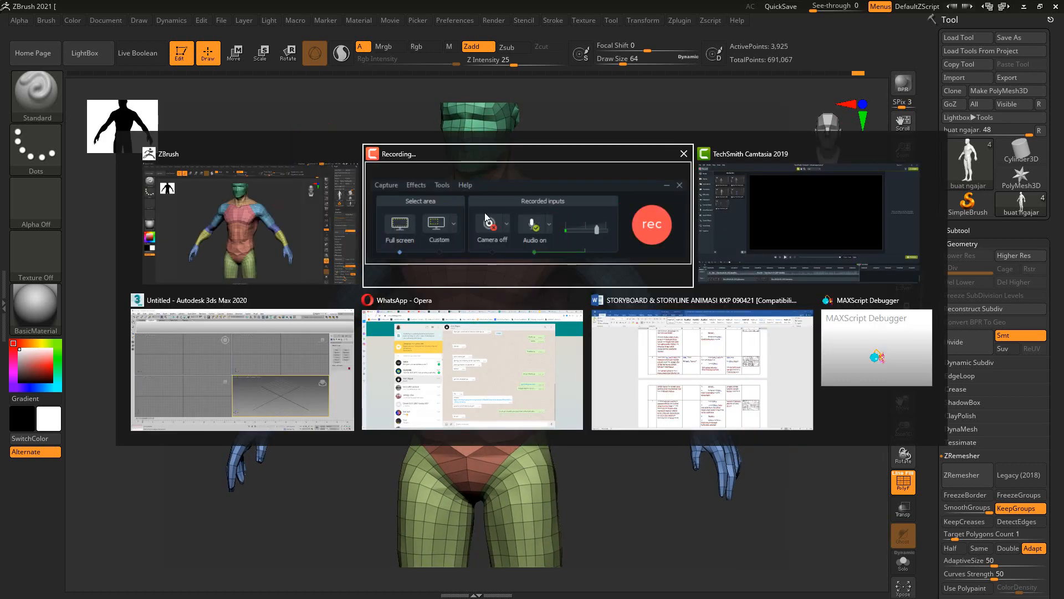
{"action": "left_click", "coordinate": [258, 347]}
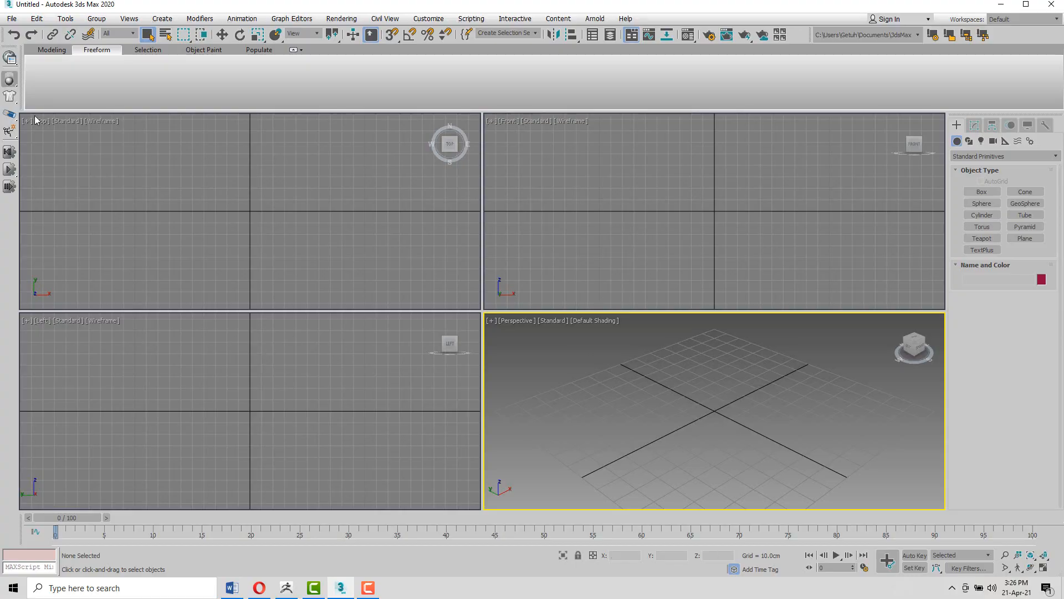
{"action": "left_click", "coordinate": [158, 170]}
{"action": "left_click", "coordinate": [12, 20]}
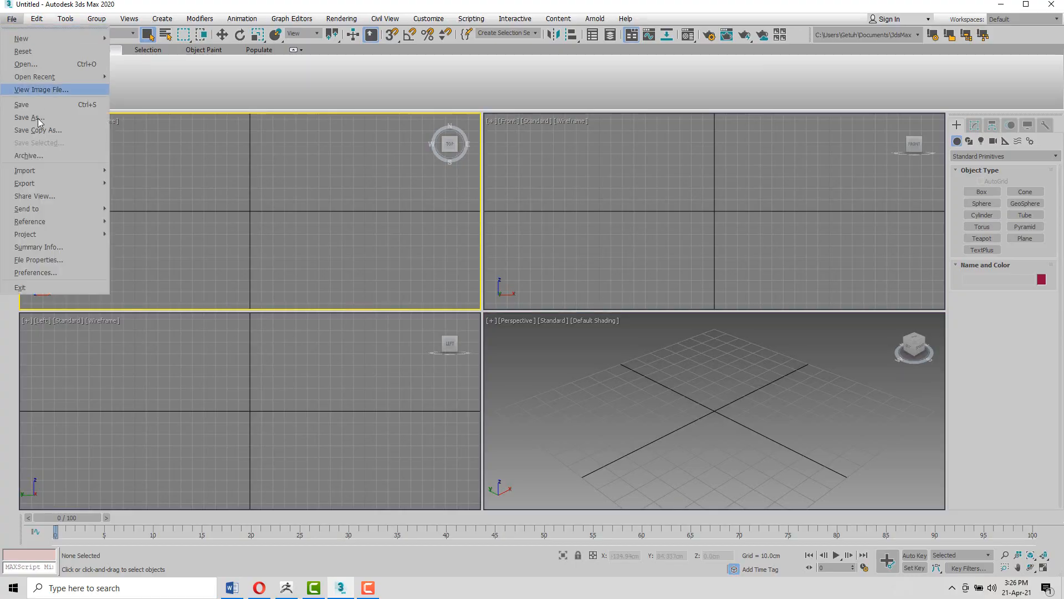
{"action": "mouse_move", "coordinate": [40, 171]}
{"action": "left_click", "coordinate": [138, 171]}
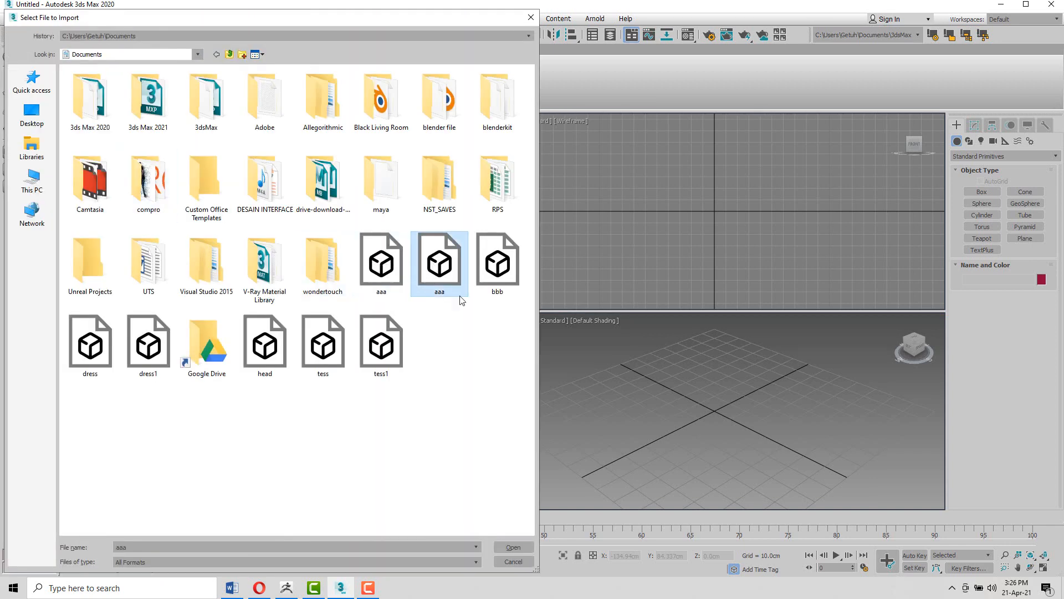
{"action": "left_click", "coordinate": [520, 547]}
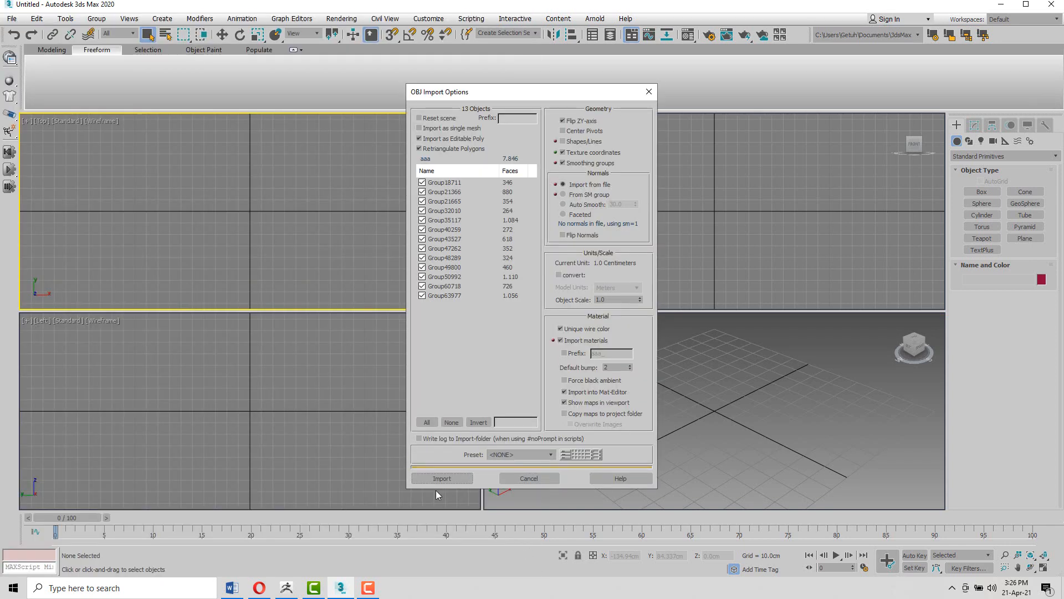
{"action": "left_click", "coordinate": [434, 478]}
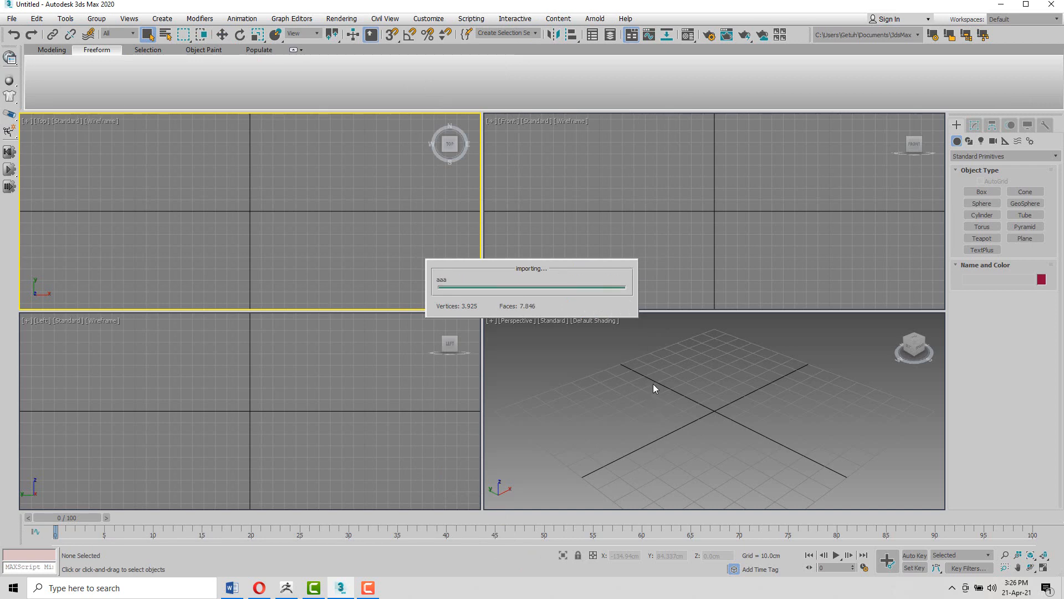
Step: Maximize the perspective viewport and view the imported figure from the front
{"action": "middle_click_drag", "start_coordinate": [786, 400], "coordinate": [754, 397], "text": "alt"}
{"action": "key", "text": "alt+w"}
{"action": "key", "text": "alt+w"}
{"action": "key", "text": "alt+w"}
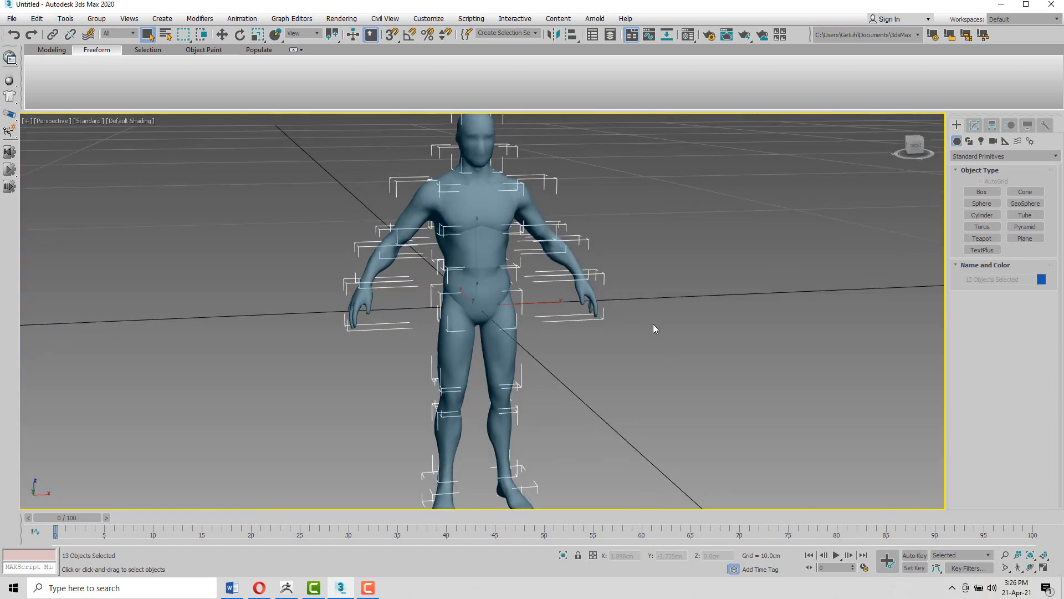
Step: Display the imported figure with edged faces and select the chest part
{"action": "left_click", "coordinate": [653, 324]}
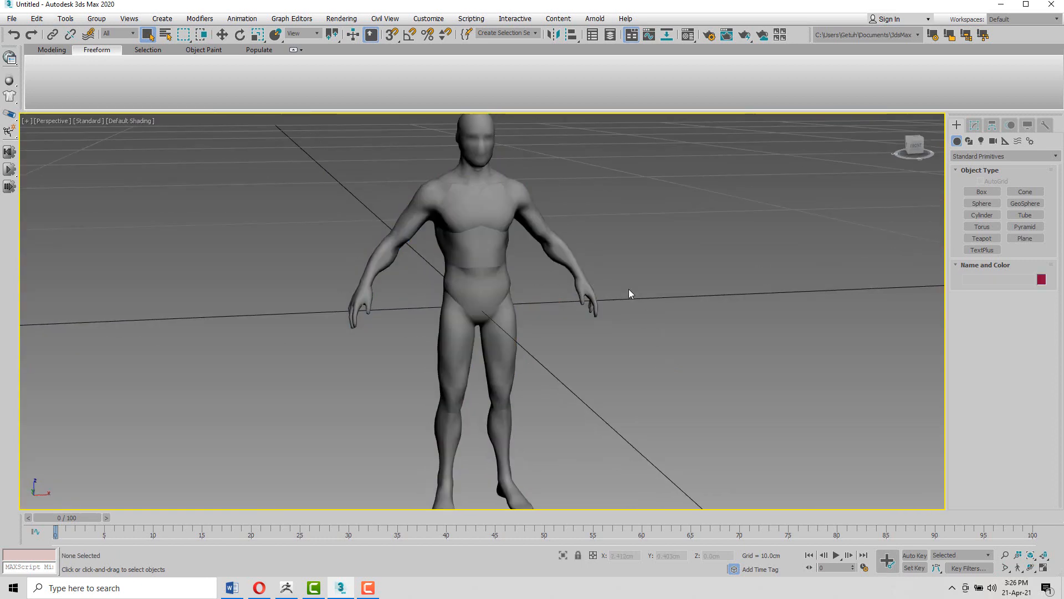
{"action": "left_click", "coordinate": [526, 218]}
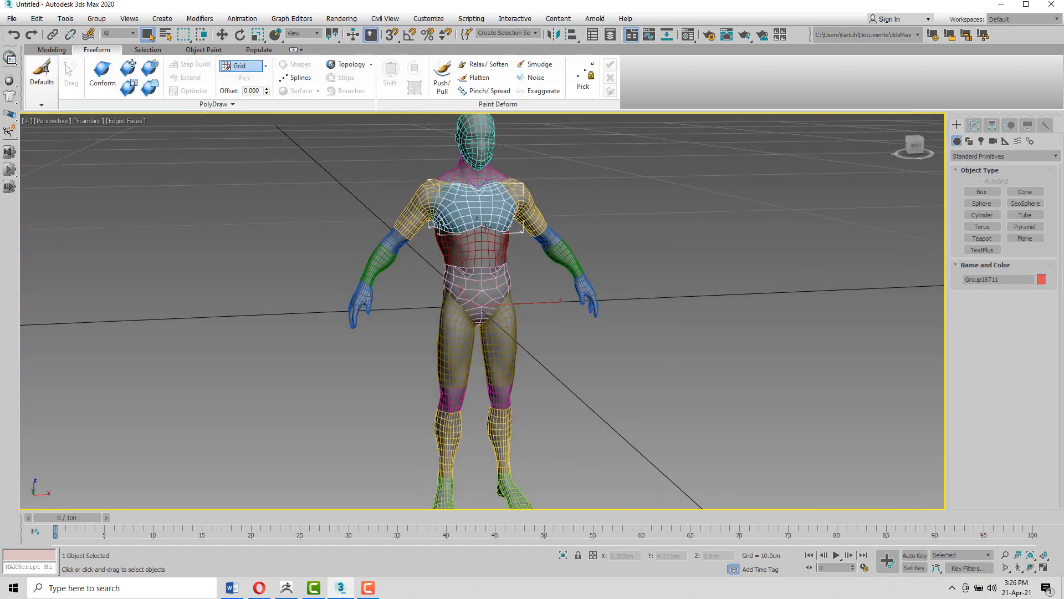
{"action": "middle_click_drag", "start_coordinate": [499, 225], "coordinate": [623, 225], "text": "alt"}
{"action": "scroll", "coordinate": [250, 238], "scroll_direction": "up", "scroll_amount": 3}
Step: Switch to ZBrush to compare the body's polygroups with the imported parts, and return to 3ds Max
{"action": "key", "text": "alt+Tab"}
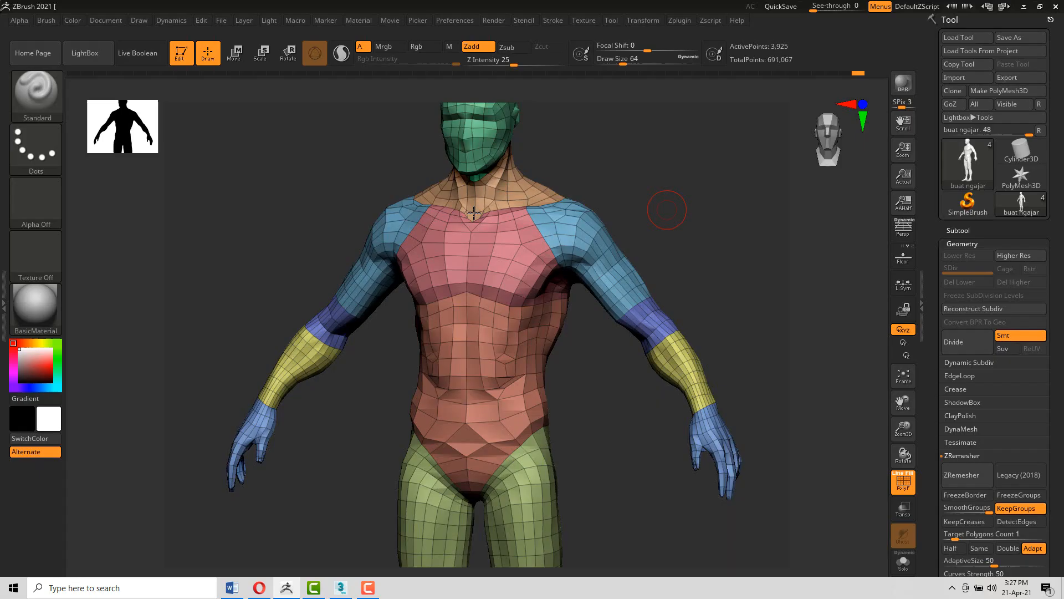
{"action": "key", "text": "f"}
{"action": "left_click_drag", "start_coordinate": [670, 192], "coordinate": [633, 164]}
{"action": "key", "text": "alt+Tab"}
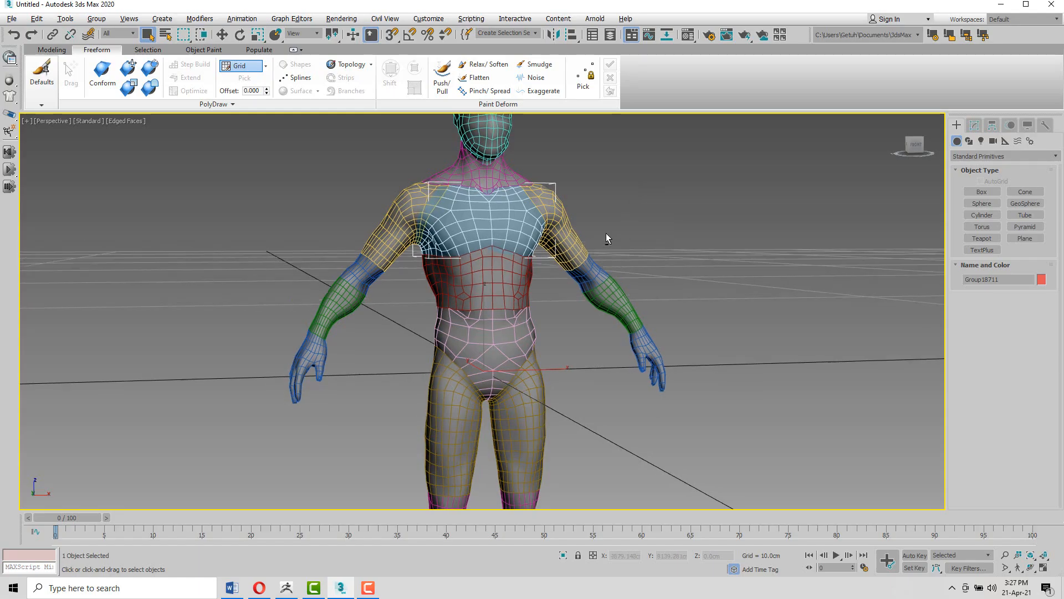
Step: Select the head and both hands of the imported figure and delete them
{"action": "middle_click_drag", "start_coordinate": [591, 237], "coordinate": [599, 191], "text": "alt"}
{"action": "left_click", "coordinate": [502, 180]}
{"action": "left_click", "coordinate": [657, 442], "text": "ctrl"}
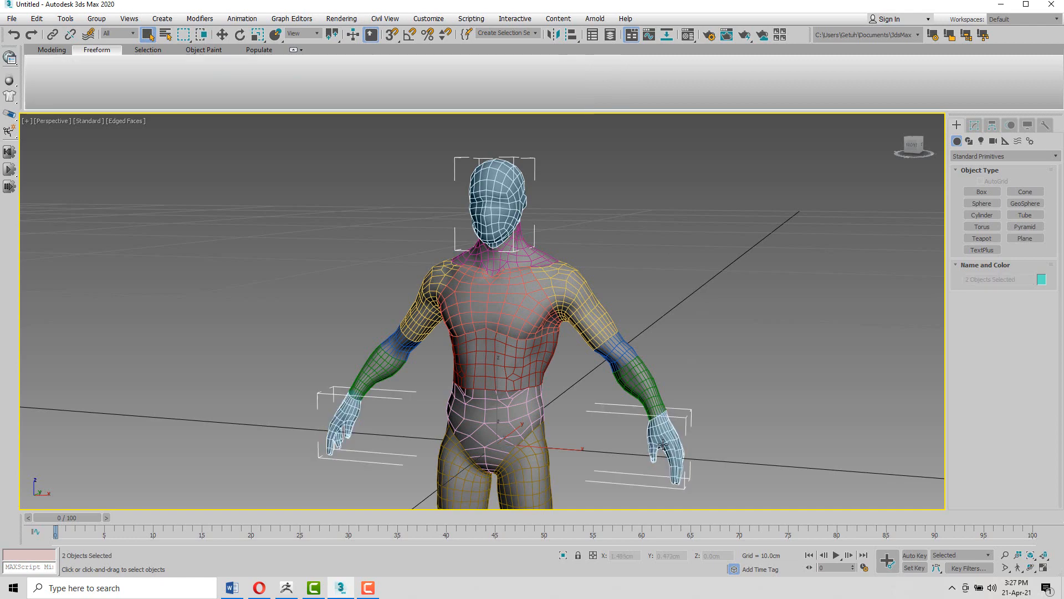
{"action": "middle_click_drag", "start_coordinate": [657, 442], "coordinate": [563, 235], "text": "alt"}
{"action": "key", "text": "Delete"}
{"action": "scroll", "coordinate": [637, 233], "scroll_direction": "down", "scroll_amount": 3}
{"action": "scroll", "coordinate": [563, 235], "scroll_direction": "up", "scroll_amount": 5}
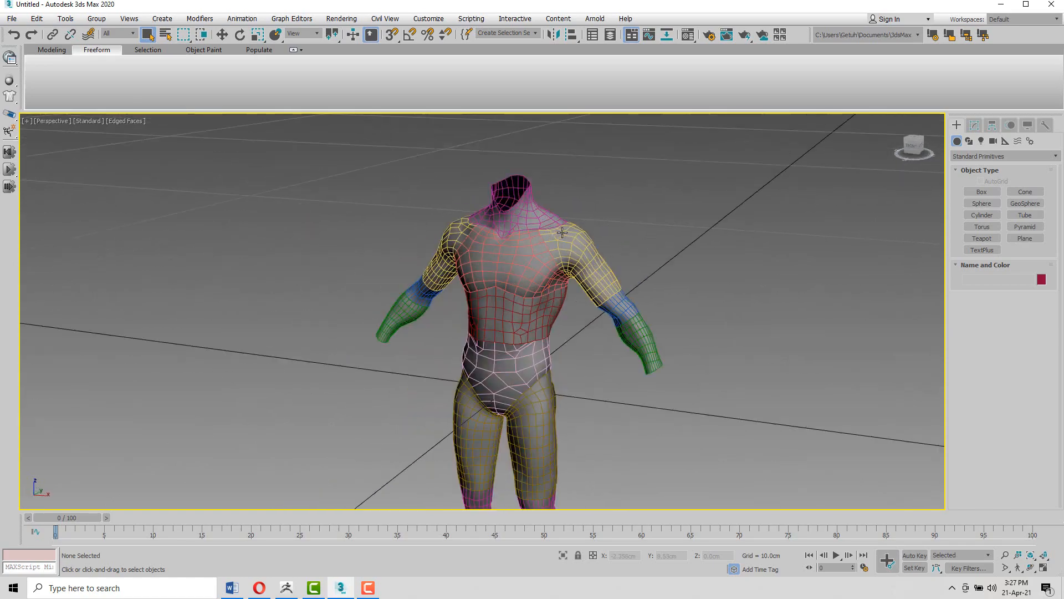
Step: Select the upper-arm part and examine how the remaining body parts are separated on the arms, torso and legs
{"action": "left_click", "coordinate": [565, 239]}
{"action": "mouse_move", "coordinate": [497, 268]}
{"action": "middle_mouse_down", "text": "alt"}
{"action": "mouse_move", "coordinate": [548, 275]}
{"action": "mouse_move", "coordinate": [638, 222]}
{"action": "mouse_move", "coordinate": [499, 291]}
{"action": "mouse_move", "coordinate": [497, 228]}
{"action": "mouse_move", "coordinate": [483, 253]}
{"action": "middle_mouse_up", "text": "alt"}
{"action": "scroll", "coordinate": [656, 211], "scroll_direction": "up", "scroll_amount": 3}
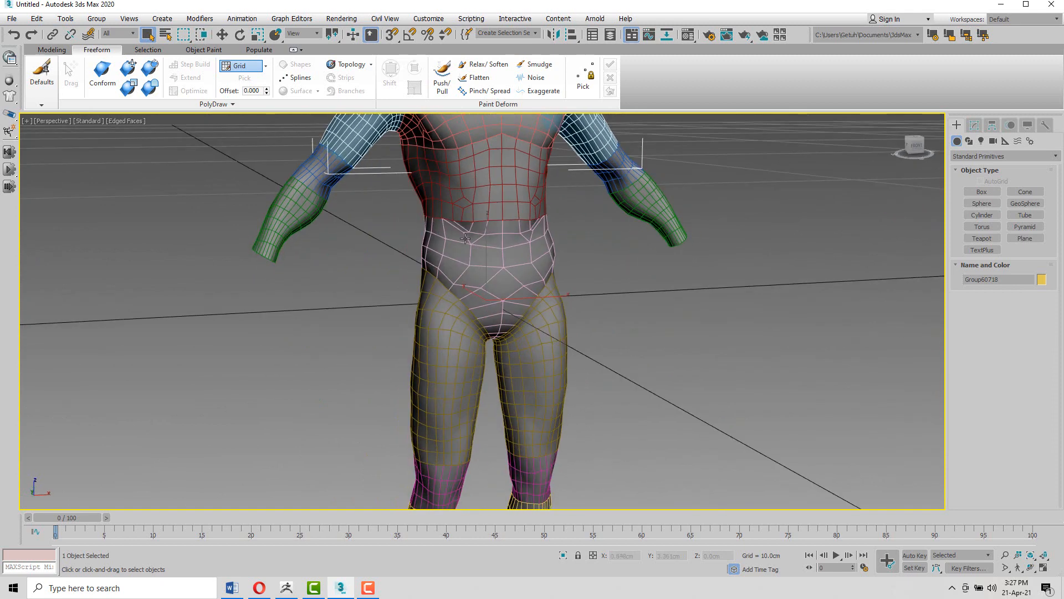
{"action": "middle_click_drag", "start_coordinate": [473, 309], "coordinate": [509, 290], "text": "alt"}
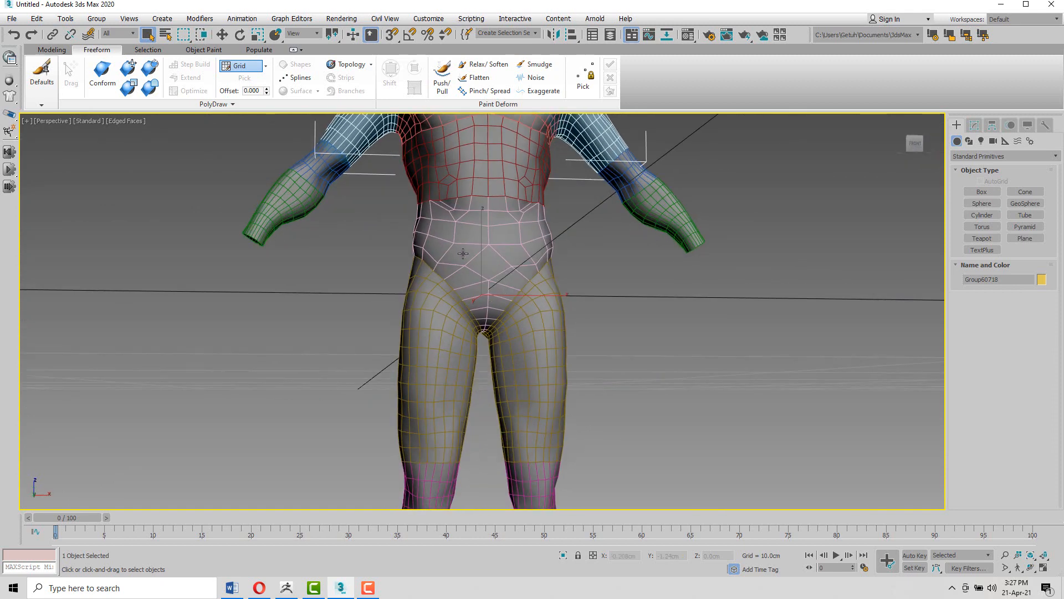
{"action": "mouse_move", "coordinate": [463, 253]}
{"action": "middle_mouse_down", "text": "alt"}
{"action": "mouse_move", "coordinate": [521, 294]}
{"action": "mouse_move", "coordinate": [560, 294]}
{"action": "mouse_move", "coordinate": [473, 289]}
{"action": "mouse_move", "coordinate": [476, 302]}
{"action": "mouse_move", "coordinate": [646, 261]}
{"action": "mouse_move", "coordinate": [476, 263]}
{"action": "middle_mouse_up", "text": "alt"}
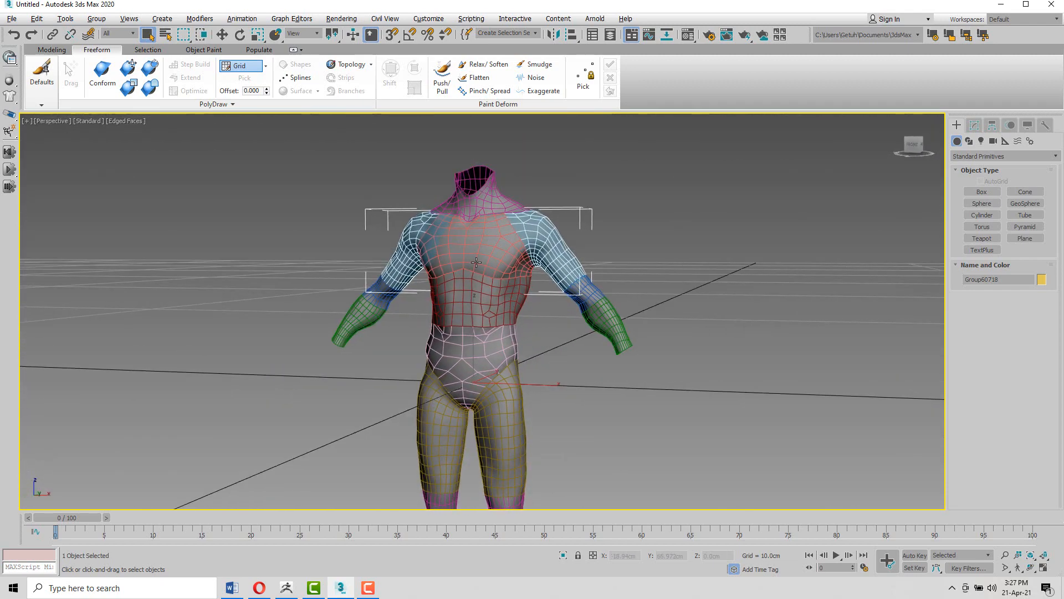
{"action": "middle_click_drag", "start_coordinate": [581, 224], "coordinate": [608, 211], "text": "alt"}
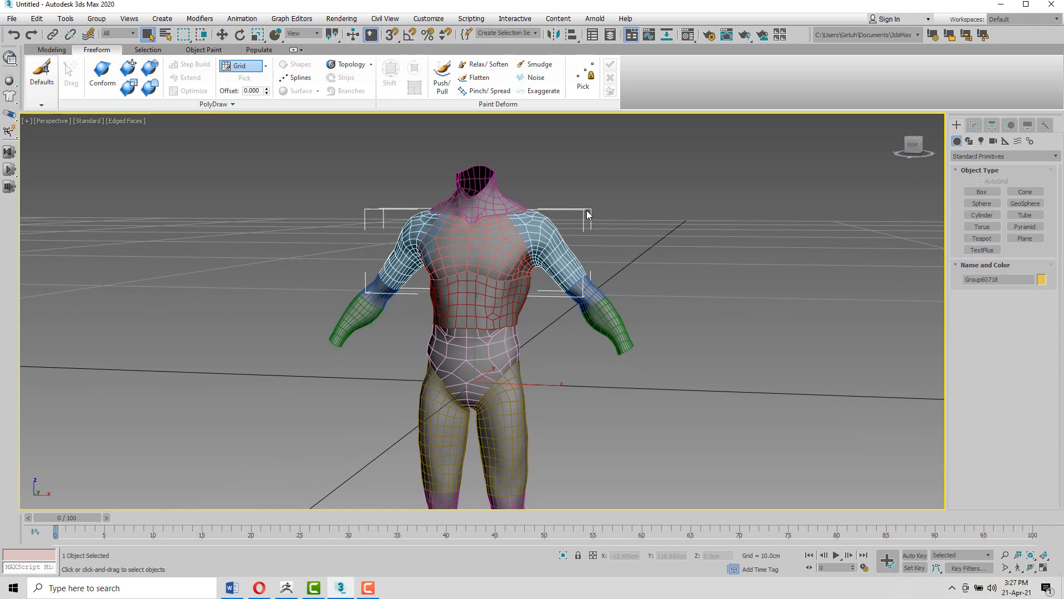
{"action": "scroll", "coordinate": [587, 215], "scroll_direction": "down", "scroll_amount": 3}
{"action": "middle_click_drag", "start_coordinate": [588, 215], "coordinate": [585, 220], "text": "alt"}
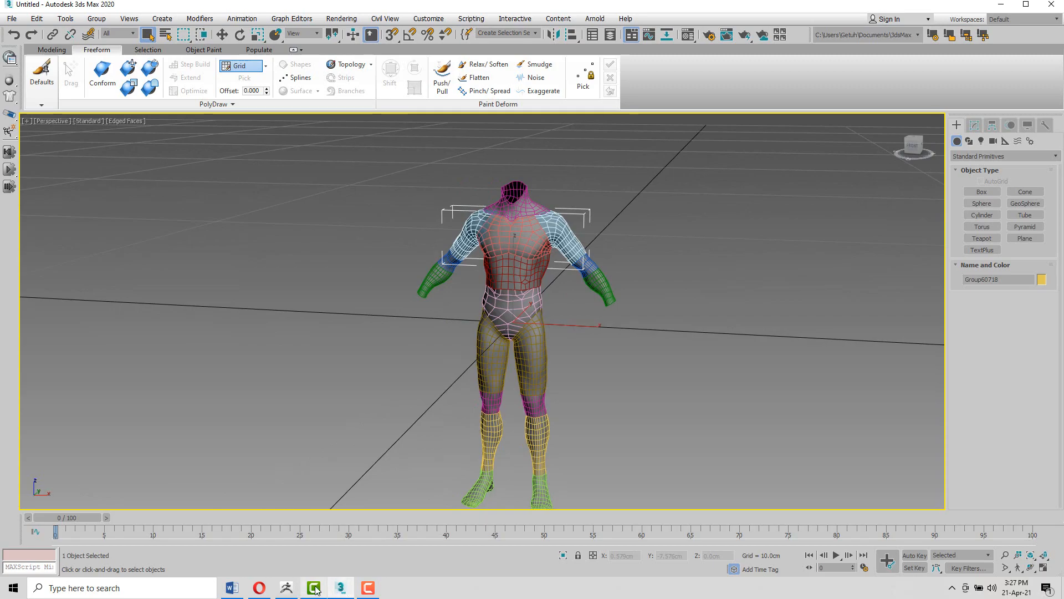
Step: Switch to ZBrush and view the polygrouped low-poly body from the front
{"action": "left_click", "coordinate": [286, 588]}
{"action": "left_click_drag", "start_coordinate": [689, 253], "coordinate": [677, 225]}
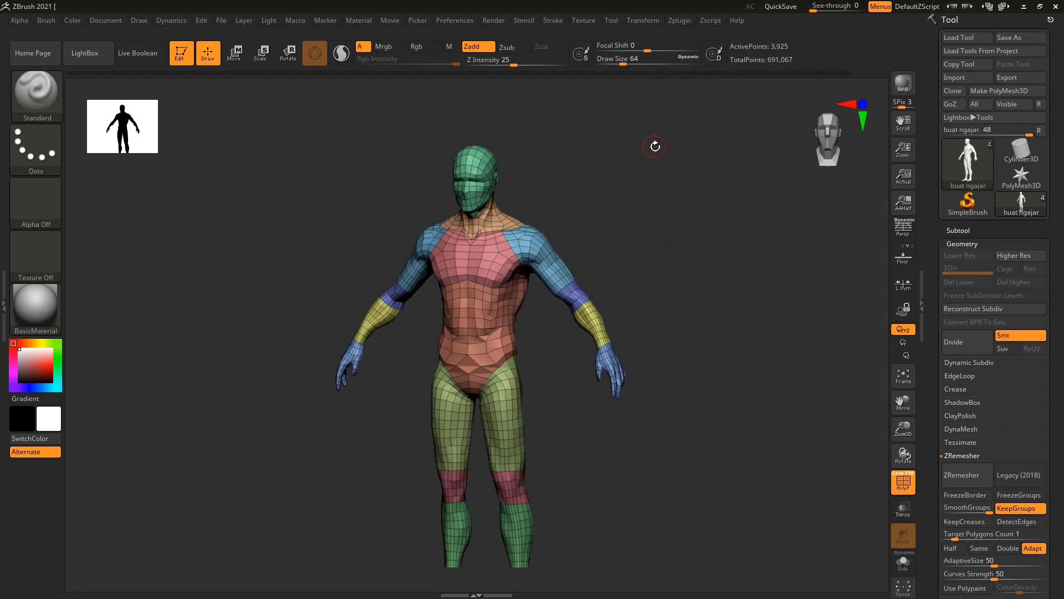
{"action": "left_click_drag", "start_coordinate": [655, 146], "coordinate": [664, 176]}
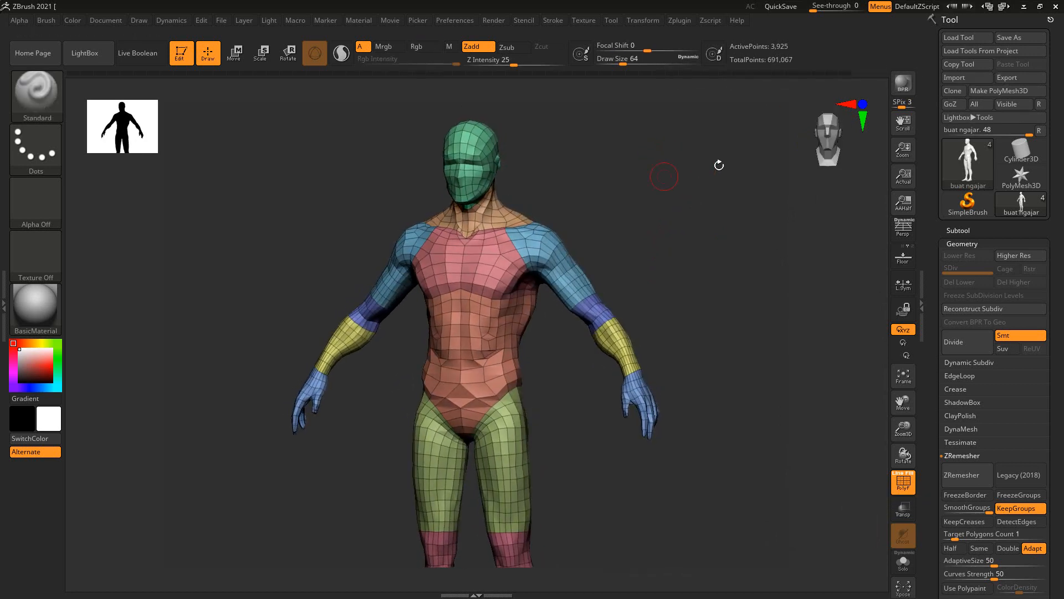
{"action": "left_click", "coordinate": [963, 37]}
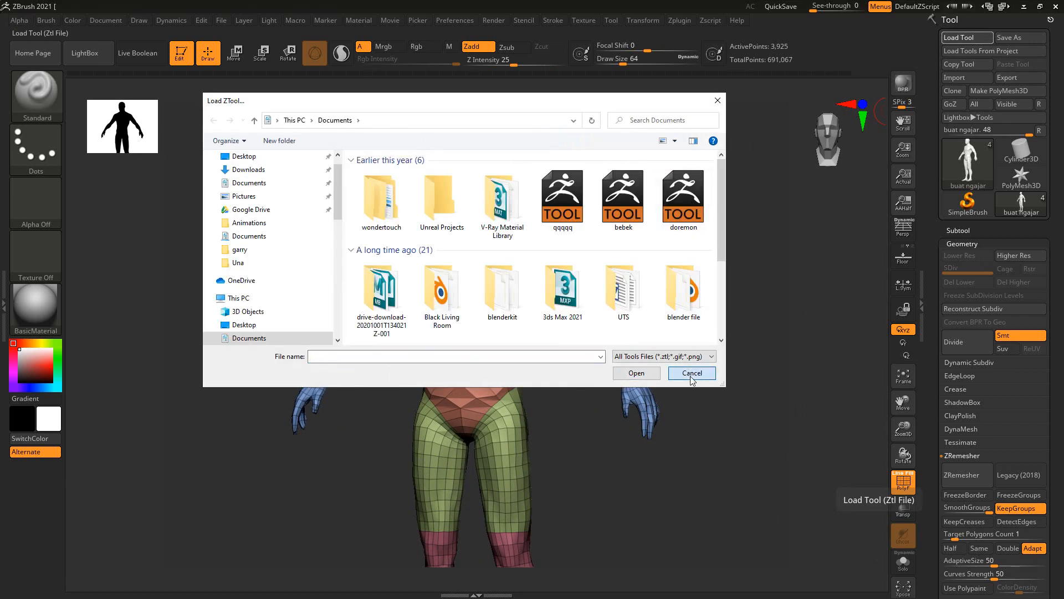
{"action": "left_click", "coordinate": [689, 372]}
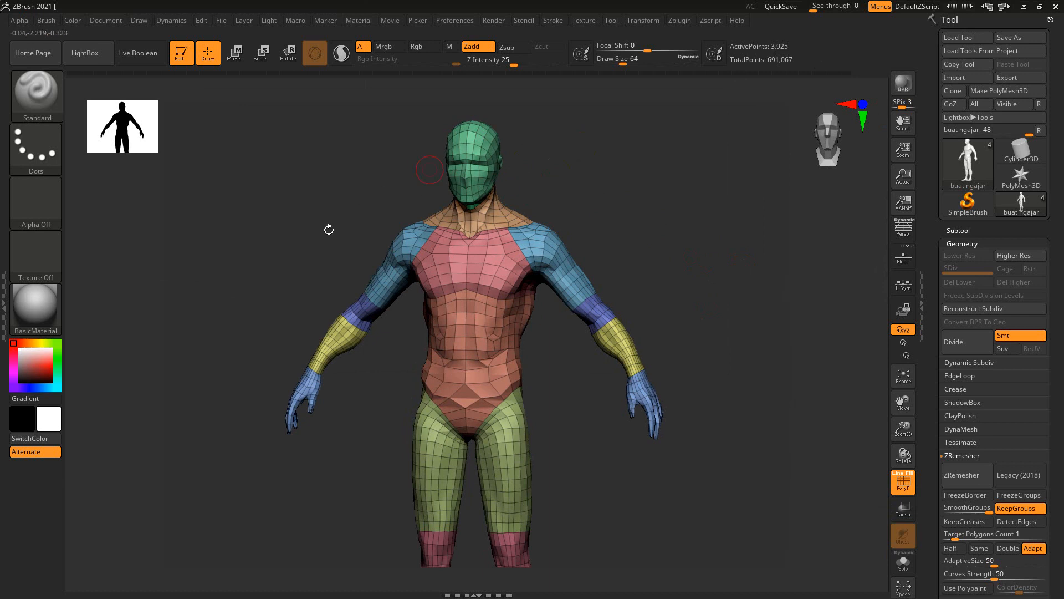
{"action": "left_click", "coordinate": [1016, 37]}
{"action": "left_click", "coordinate": [690, 373]}
Step: Load the buat ngajar tool from the zbrush file folder, place it on the canvas and enter Edit mode
{"action": "left_click", "coordinate": [964, 38]}
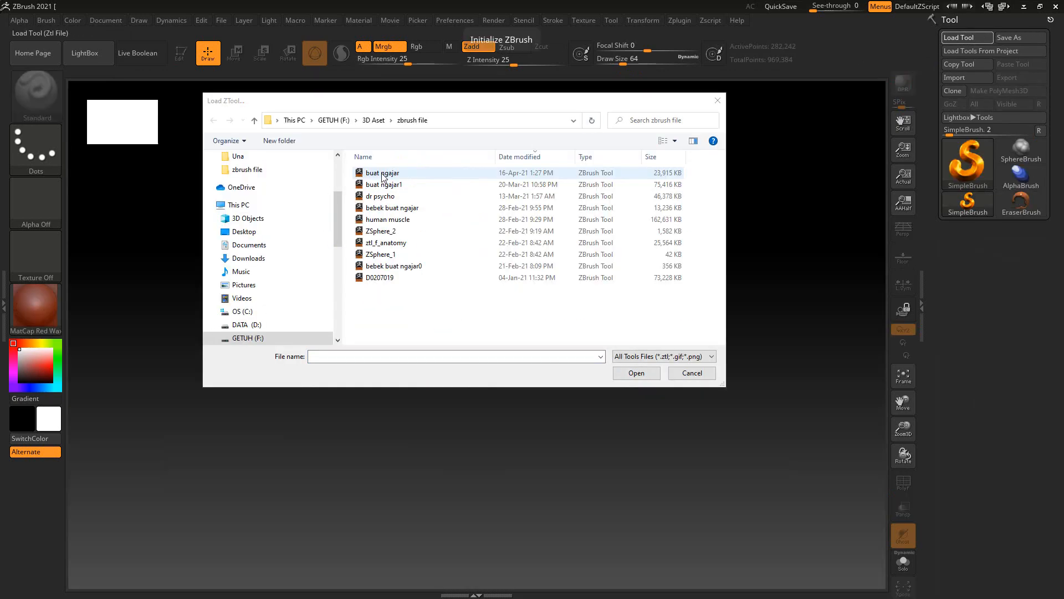
{"action": "left_click", "coordinate": [383, 173]}
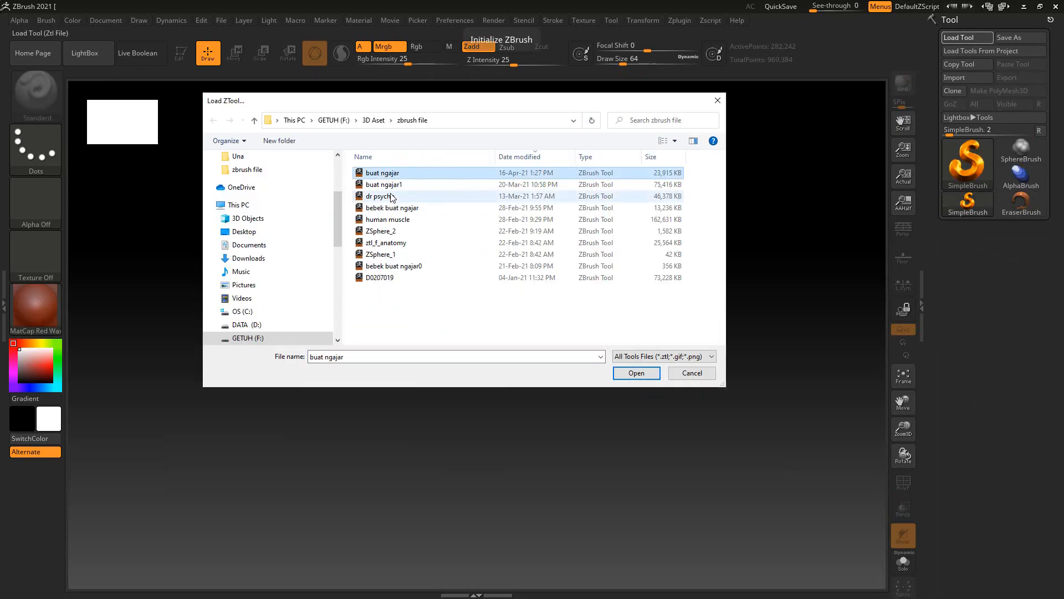
{"action": "left_click", "coordinate": [636, 372]}
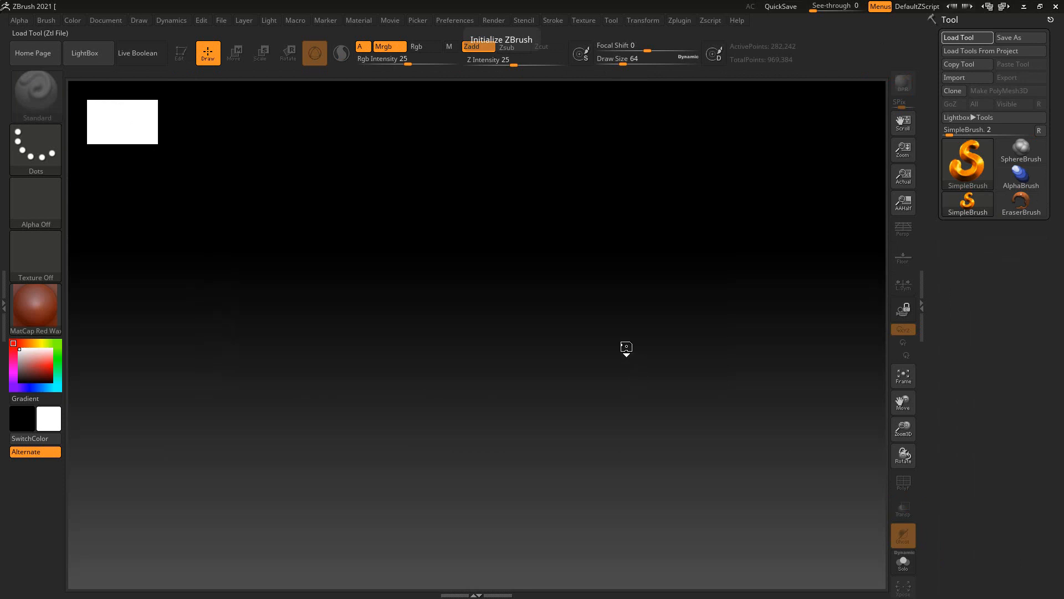
{"action": "mouse_move", "coordinate": [507, 241]}
{"action": "left_mouse_down"}
{"action": "mouse_move", "coordinate": [506, 354]}
{"action": "mouse_move", "coordinate": [497, 359]}
{"action": "left_mouse_up"}
{"action": "left_click", "coordinate": [179, 53]}
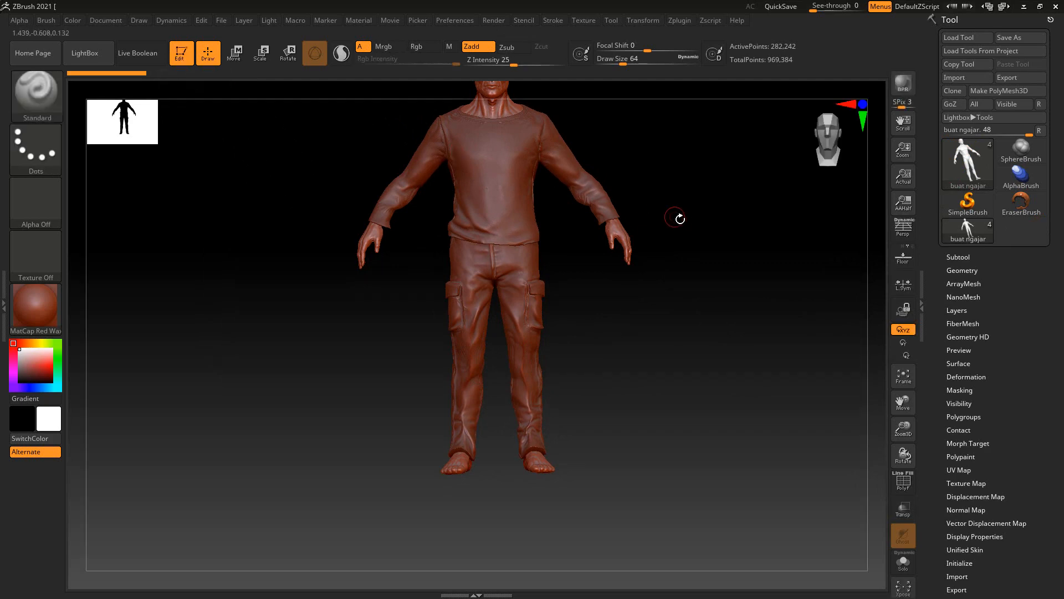
Step: Frame the whole clothed figure and change its material to BasicMaterial
{"action": "key", "text": "f"}
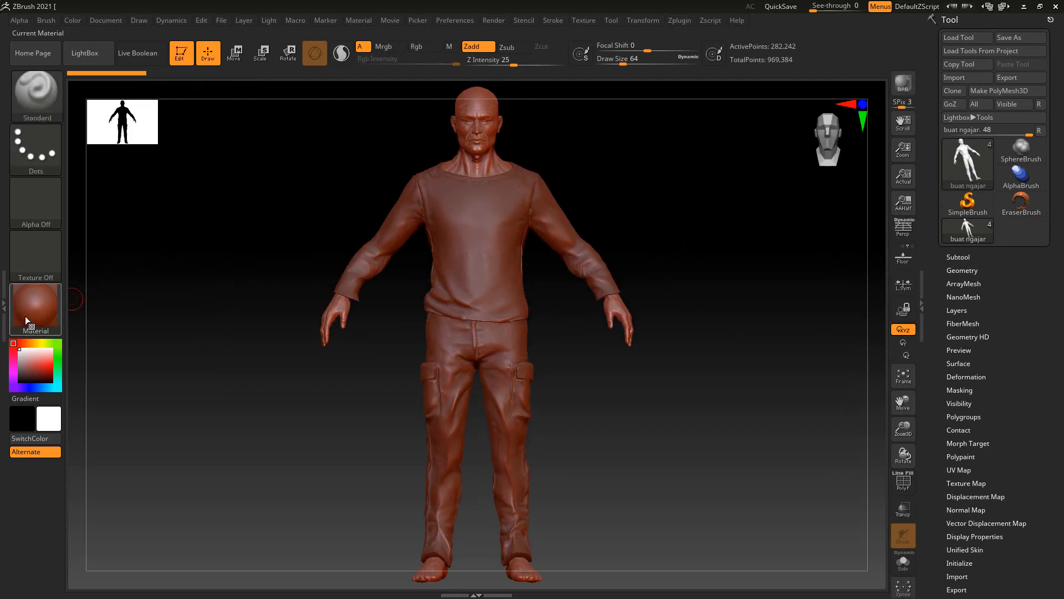
{"action": "left_click", "coordinate": [34, 305]}
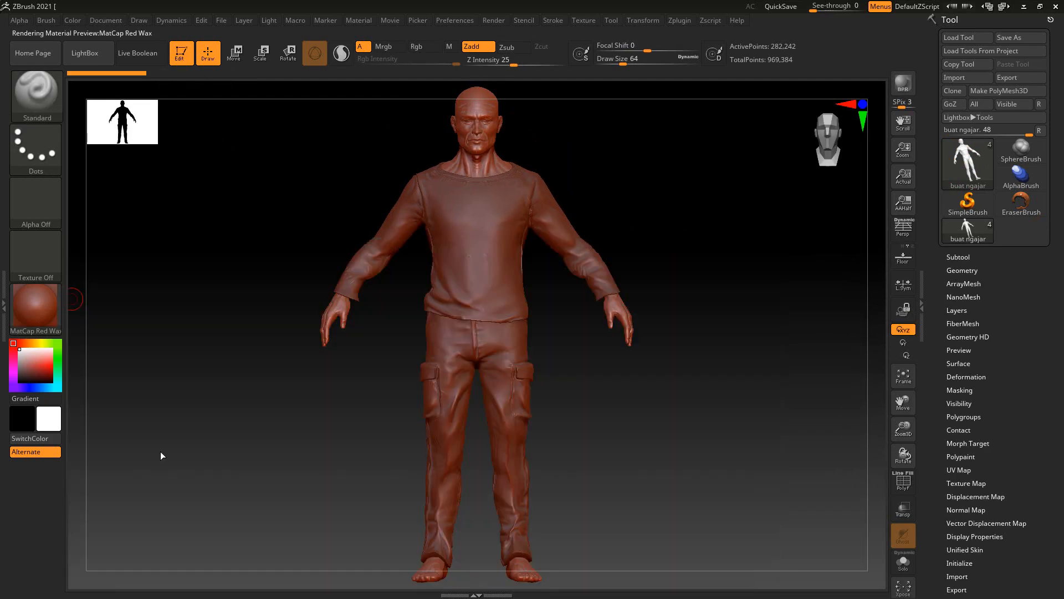
{"action": "left_click", "coordinate": [156, 460]}
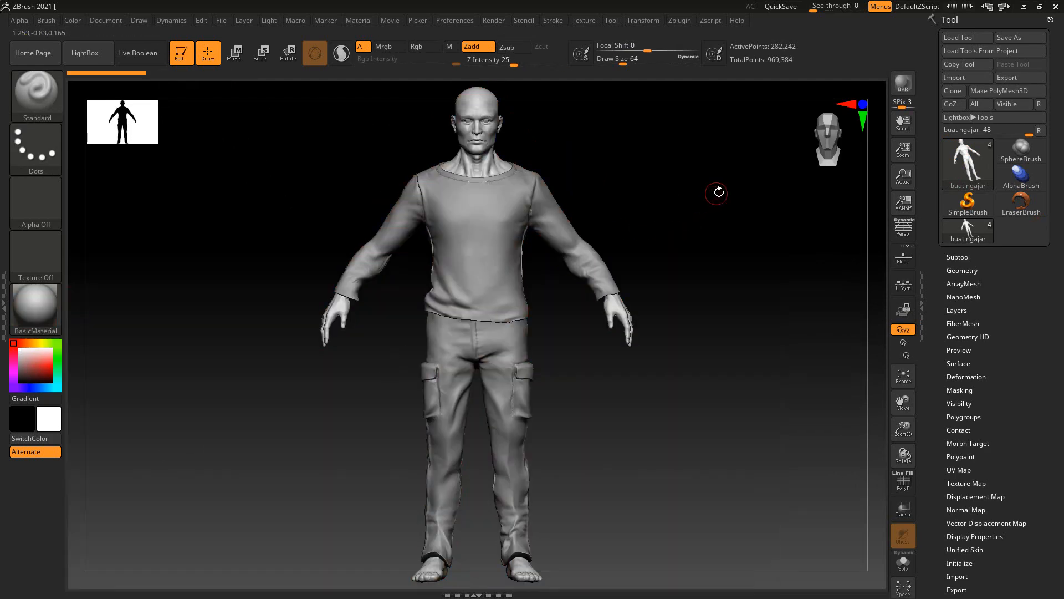
Step: Hide every subtool except the buat ngajar body and inspect its upper body and mesh density
{"action": "left_click", "coordinate": [955, 257]}
{"action": "left_click", "coordinate": [973, 288], "text": "shift"}
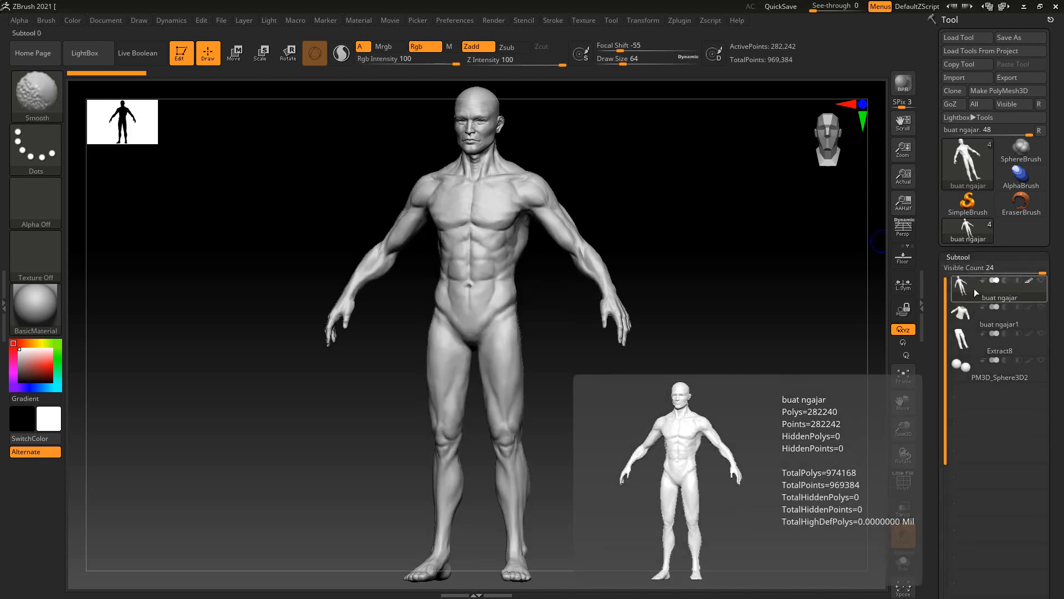
{"action": "left_click_drag", "start_coordinate": [650, 201], "coordinate": [656, 310], "text": "alt"}
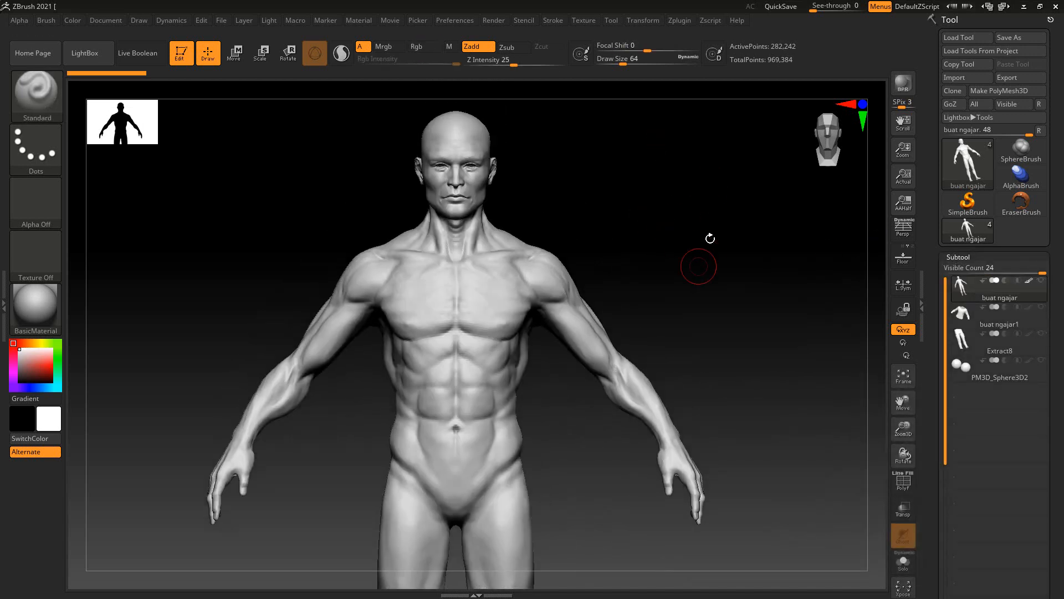
{"action": "mouse_move", "coordinate": [708, 237]}
{"action": "left_mouse_down"}
{"action": "mouse_move", "coordinate": [689, 244]}
{"action": "mouse_move", "coordinate": [715, 363]}
{"action": "mouse_move", "coordinate": [710, 235]}
{"action": "mouse_move", "coordinate": [696, 240]}
{"action": "mouse_move", "coordinate": [756, 192]}
{"action": "mouse_move", "coordinate": [760, 239]}
{"action": "mouse_move", "coordinate": [741, 223]}
{"action": "mouse_move", "coordinate": [724, 266]}
{"action": "mouse_move", "coordinate": [692, 218]}
{"action": "mouse_move", "coordinate": [737, 223]}
{"action": "mouse_move", "coordinate": [701, 254]}
{"action": "mouse_move", "coordinate": [685, 229]}
{"action": "mouse_move", "coordinate": [624, 234]}
{"action": "mouse_move", "coordinate": [706, 231]}
{"action": "mouse_move", "coordinate": [657, 205]}
{"action": "mouse_move", "coordinate": [720, 186]}
{"action": "mouse_move", "coordinate": [704, 223]}
{"action": "mouse_move", "coordinate": [708, 212]}
{"action": "mouse_move", "coordinate": [649, 204]}
{"action": "mouse_move", "coordinate": [668, 207]}
{"action": "mouse_move", "coordinate": [658, 226]}
{"action": "mouse_move", "coordinate": [646, 206]}
{"action": "mouse_move", "coordinate": [673, 195]}
{"action": "mouse_move", "coordinate": [665, 204]}
{"action": "mouse_move", "coordinate": [658, 185]}
{"action": "mouse_move", "coordinate": [665, 171]}
{"action": "mouse_move", "coordinate": [672, 181]}
{"action": "mouse_move", "coordinate": [658, 155]}
{"action": "left_mouse_up"}
{"action": "key", "text": "shift+f"}
{"action": "key", "text": "shift+f"}
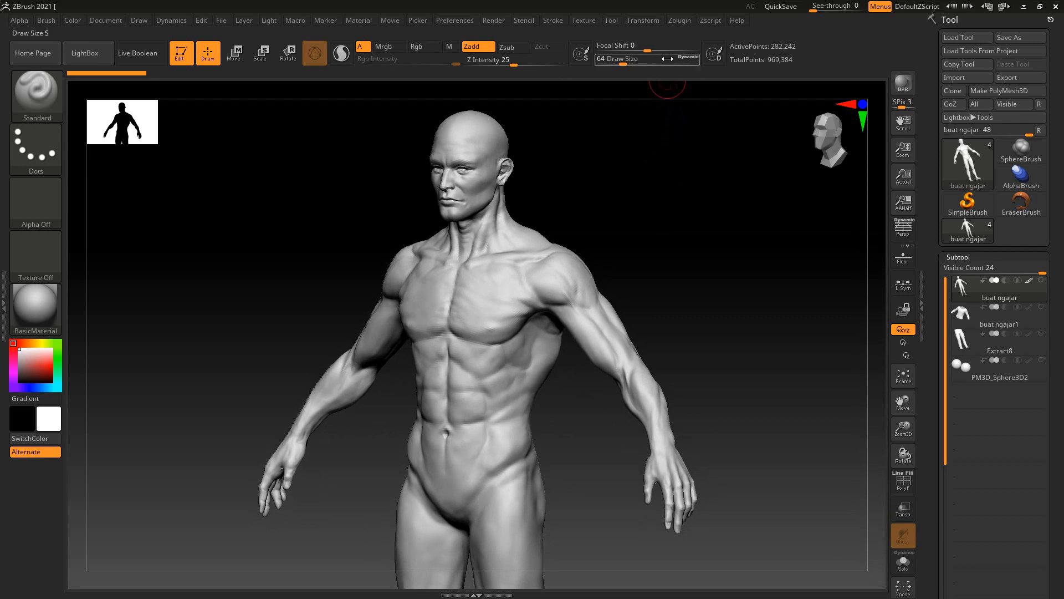
Step: Pre-process the current buat ngajar body subtool with Decimation Master
{"action": "left_click", "coordinate": [681, 22]}
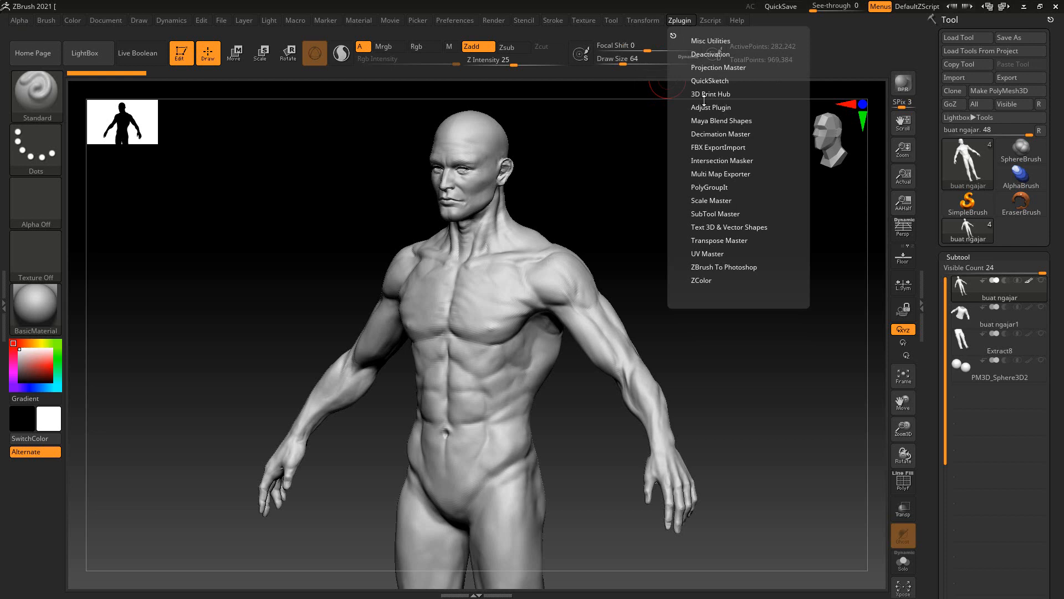
{"action": "left_click", "coordinate": [709, 134]}
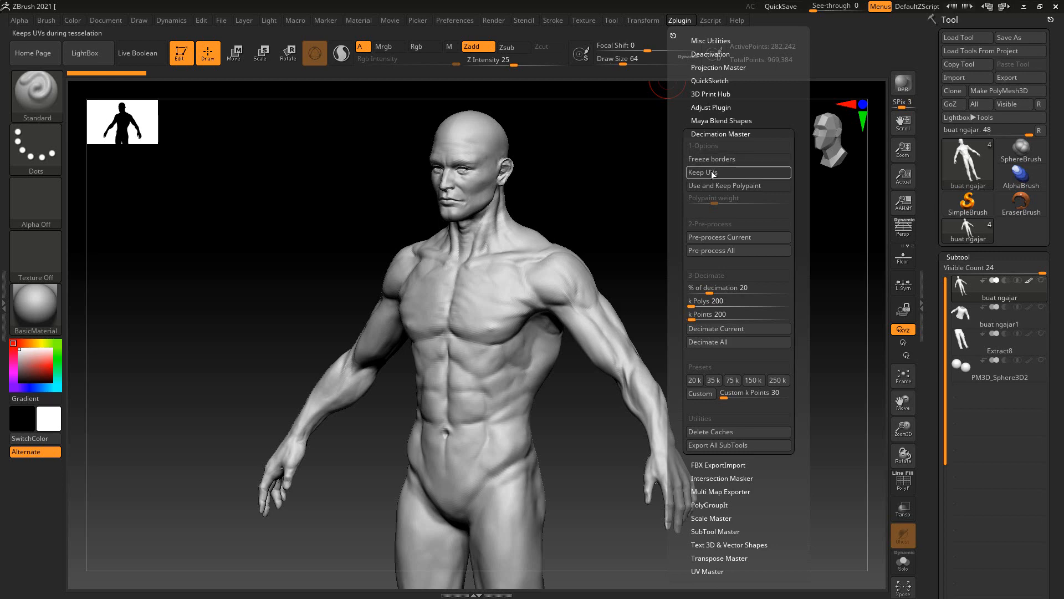
{"action": "mouse_move", "coordinate": [967, 290]}
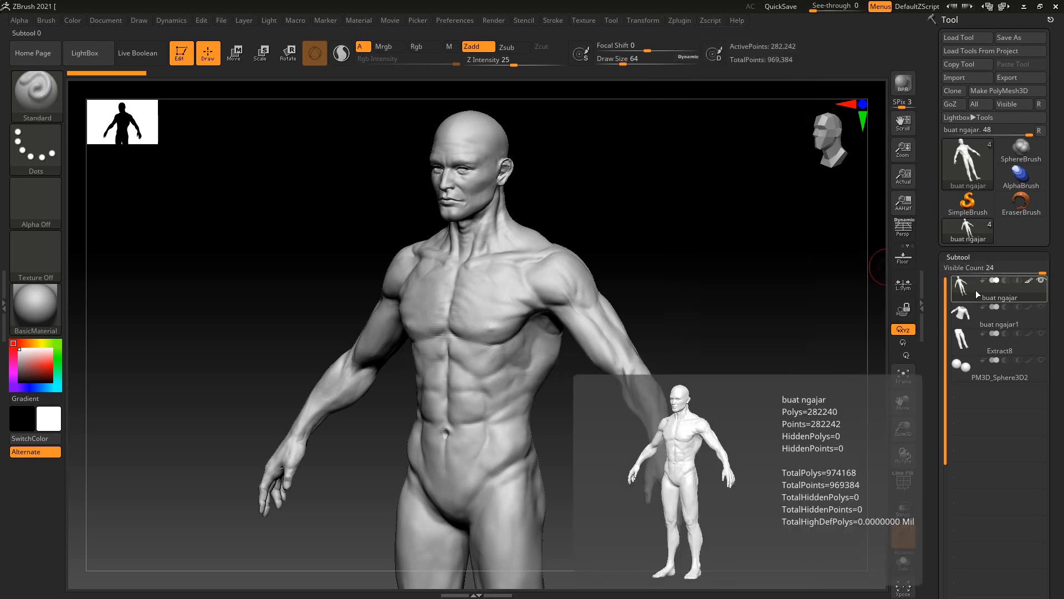
{"action": "left_click", "coordinate": [681, 22]}
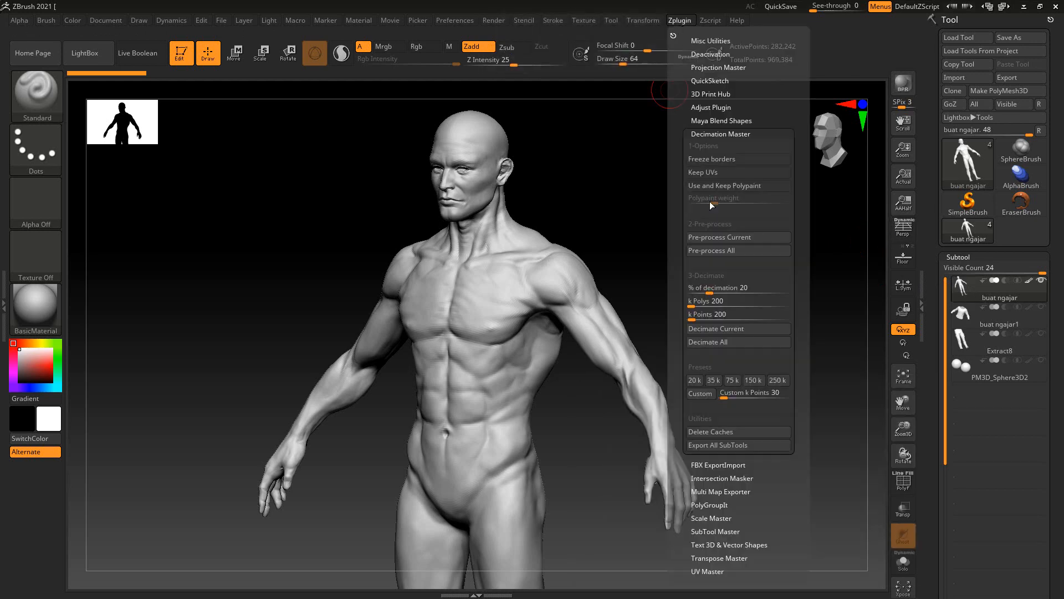
{"action": "left_click", "coordinate": [728, 238]}
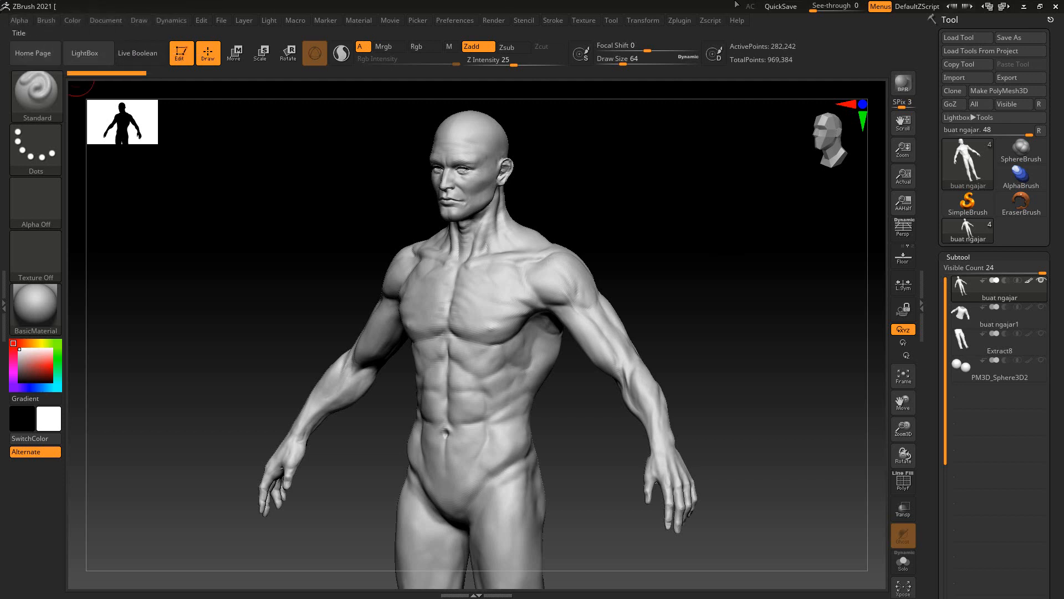
Step: Display the polyframe on the body and inspect the mesh density on the head and torso
{"action": "left_click", "coordinate": [689, 22]}
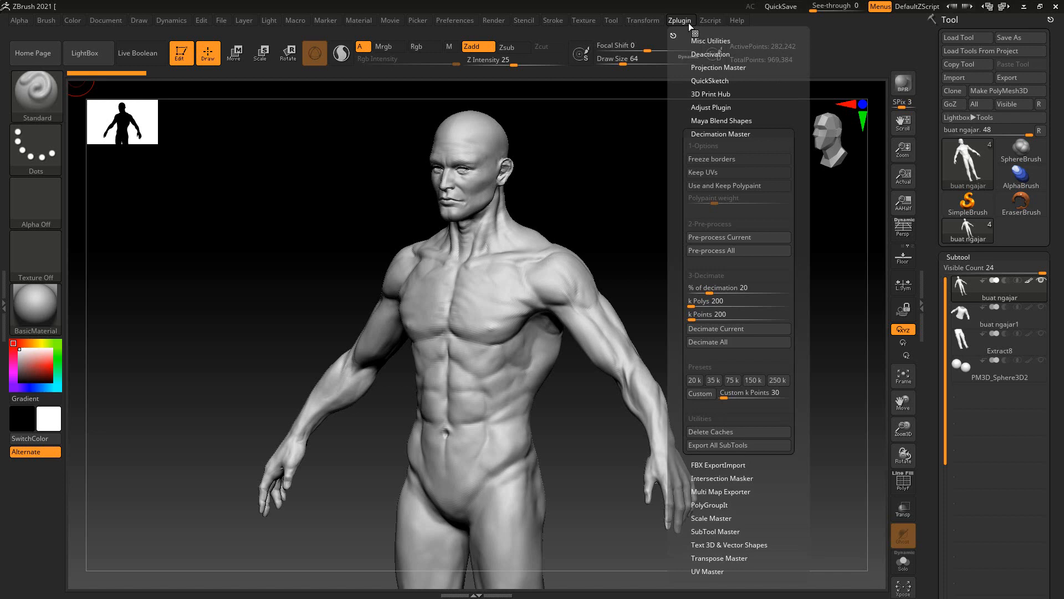
{"action": "left_click_drag", "start_coordinate": [616, 197], "coordinate": [616, 195]}
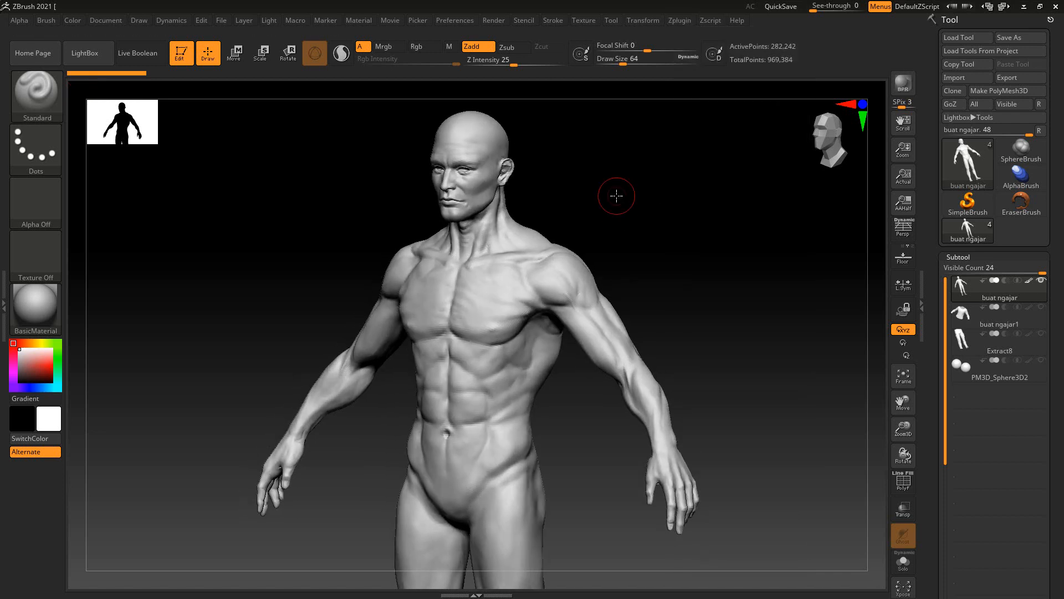
{"action": "key", "text": "shift+f"}
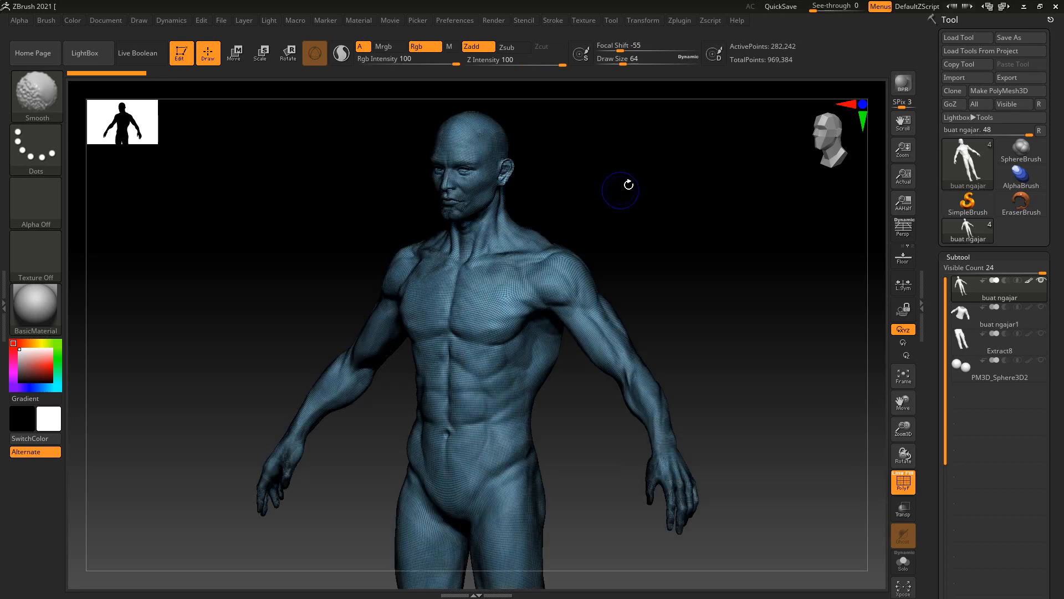
{"action": "left_click_drag", "start_coordinate": [643, 171], "coordinate": [657, 228]}
{"action": "key", "text": "shift+f"}
{"action": "key", "text": "shift+f"}
{"action": "left_click_drag", "start_coordinate": [656, 115], "coordinate": [660, 209], "text": "alt"}
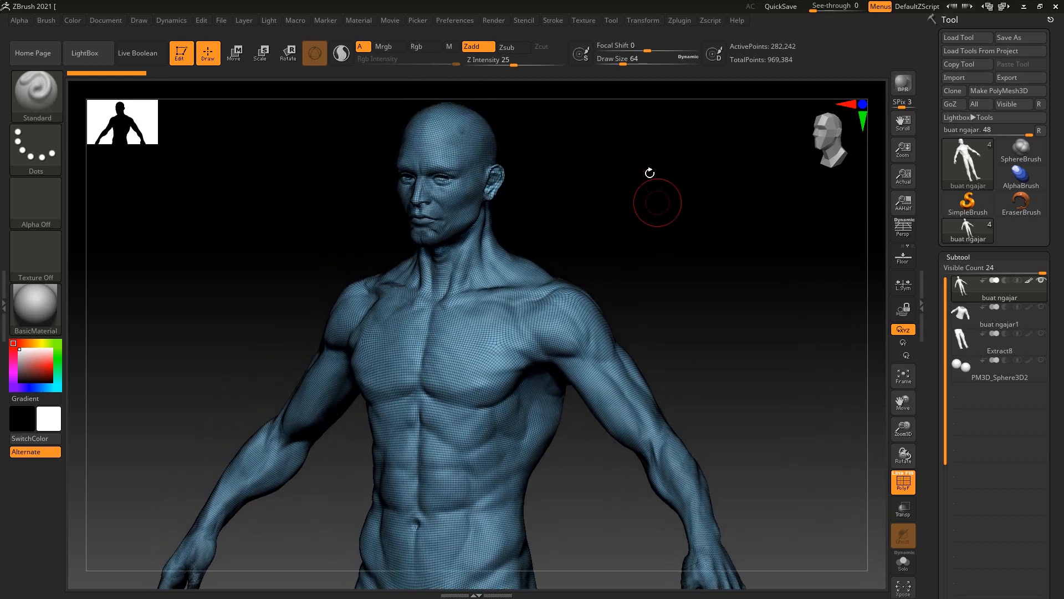
Step: Decimate the current body subtool with Decimation Master at 12.64367 % of decimation
{"action": "left_click", "coordinate": [678, 19]}
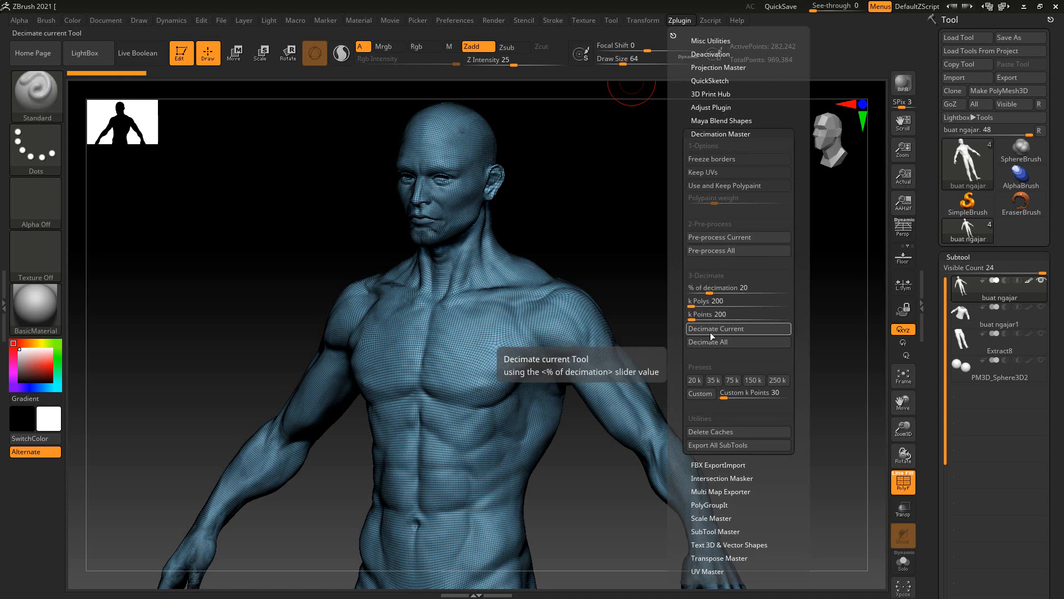
{"action": "left_click", "coordinate": [708, 296]}
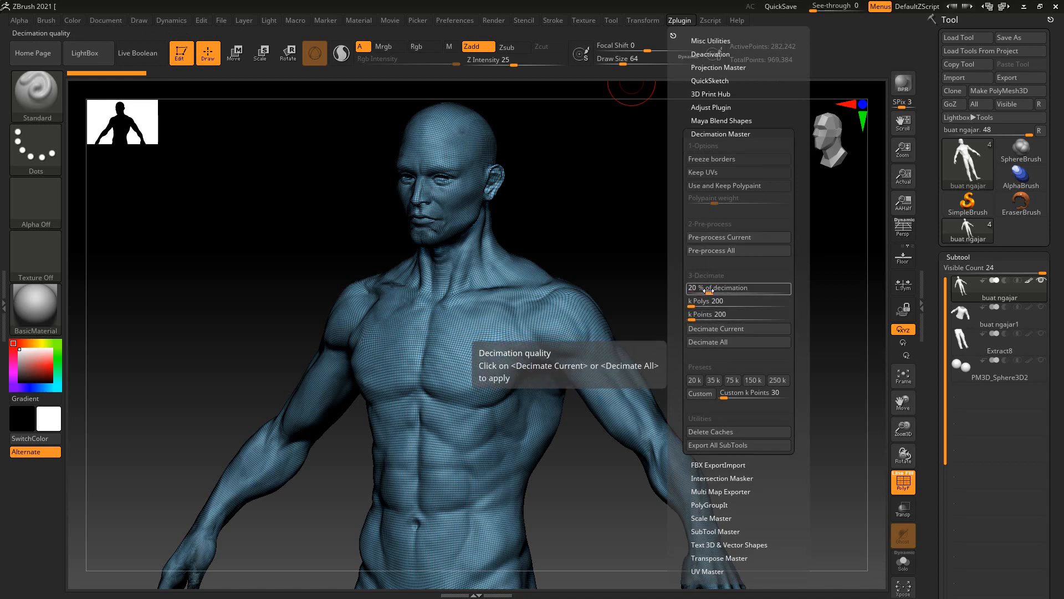
{"action": "left_click_drag", "start_coordinate": [708, 291], "coordinate": [703, 291]}
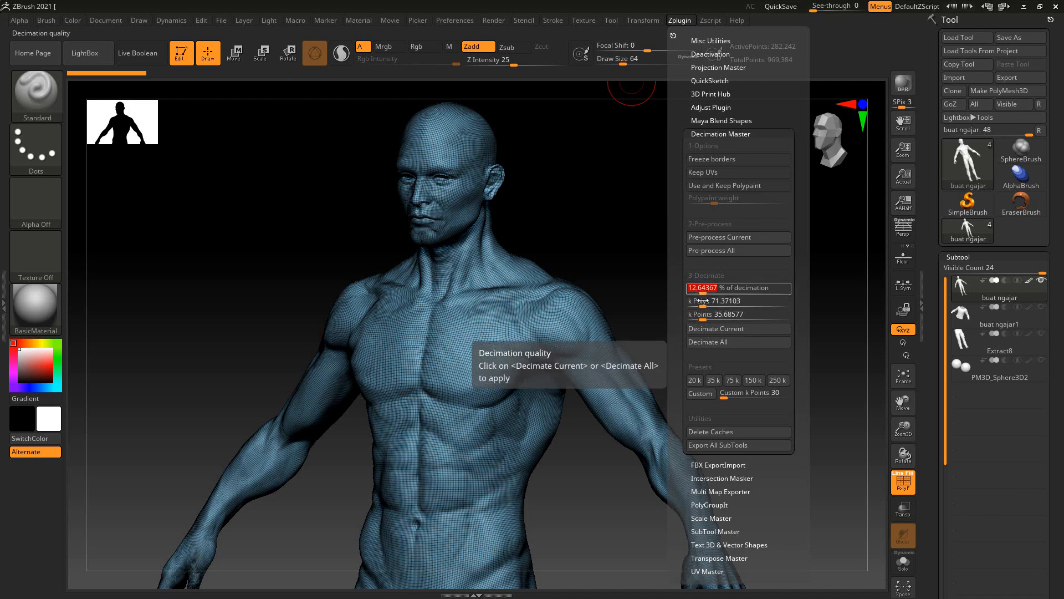
{"action": "left_click", "coordinate": [709, 328]}
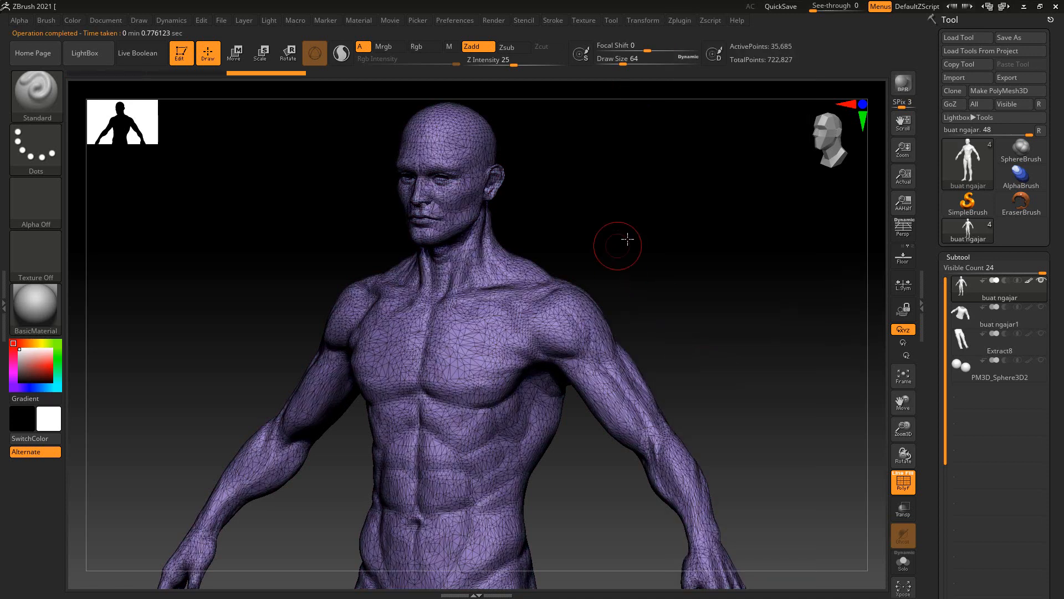
Step: Inspect the decimated mesh on the head and torso, and turn off the polyframe
{"action": "left_click_drag", "start_coordinate": [625, 237], "coordinate": [615, 230]}
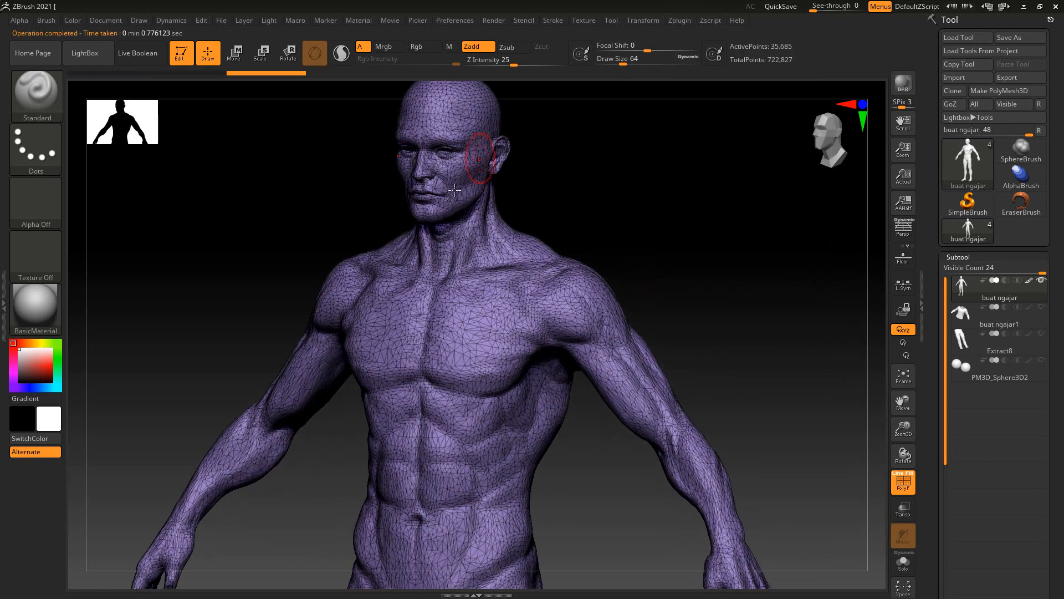
{"action": "mouse_move", "coordinate": [607, 184]}
{"action": "left_mouse_down", "text": "shift"}
{"action": "mouse_move", "coordinate": [635, 187]}
{"action": "mouse_move", "coordinate": [642, 216]}
{"action": "mouse_move", "coordinate": [648, 207]}
{"action": "left_mouse_up", "text": "shift"}
{"action": "mouse_move", "coordinate": [756, 161]}
{"action": "left_mouse_down", "text": "shift"}
{"action": "mouse_move", "coordinate": [753, 226]}
{"action": "mouse_move", "coordinate": [730, 237]}
{"action": "mouse_move", "coordinate": [698, 192]}
{"action": "mouse_move", "coordinate": [651, 164]}
{"action": "mouse_move", "coordinate": [649, 224]}
{"action": "mouse_move", "coordinate": [674, 198]}
{"action": "mouse_move", "coordinate": [670, 183]}
{"action": "mouse_move", "coordinate": [614, 261]}
{"action": "mouse_move", "coordinate": [632, 261]}
{"action": "mouse_move", "coordinate": [653, 157]}
{"action": "mouse_move", "coordinate": [603, 179]}
{"action": "mouse_move", "coordinate": [653, 192]}
{"action": "mouse_move", "coordinate": [651, 216]}
{"action": "mouse_move", "coordinate": [703, 140]}
{"action": "mouse_move", "coordinate": [720, 201]}
{"action": "mouse_move", "coordinate": [693, 144]}
{"action": "mouse_move", "coordinate": [661, 136]}
{"action": "mouse_move", "coordinate": [672, 154]}
{"action": "left_mouse_up", "text": "shift"}
{"action": "key", "text": "shift+f"}
Step: Examine the shaded decimated body from several angles and check the Decimation Master settings and the subtool's polygon information
{"action": "mouse_move", "coordinate": [646, 218]}
{"action": "left_mouse_down", "text": "alt"}
{"action": "mouse_move", "coordinate": [632, 178]}
{"action": "mouse_move", "coordinate": [714, 184]}
{"action": "mouse_move", "coordinate": [654, 167]}
{"action": "mouse_move", "coordinate": [558, 174]}
{"action": "mouse_move", "coordinate": [600, 175]}
{"action": "mouse_move", "coordinate": [641, 156]}
{"action": "left_mouse_up", "text": "alt"}
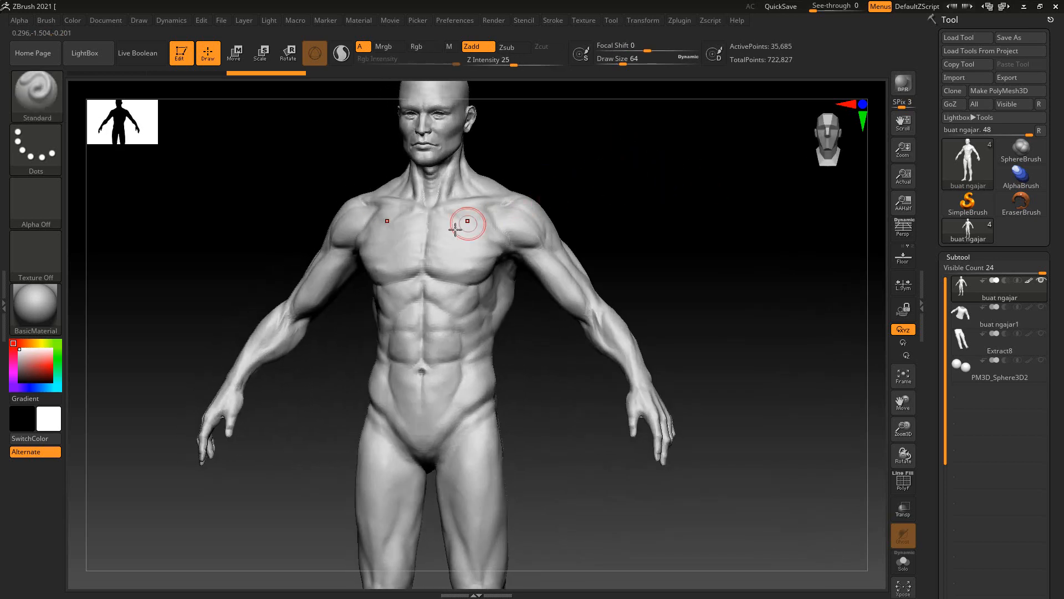
{"action": "key", "text": "f"}
{"action": "mouse_move", "coordinate": [622, 116]}
{"action": "left_mouse_down"}
{"action": "mouse_move", "coordinate": [704, 148]}
{"action": "mouse_move", "coordinate": [599, 148]}
{"action": "mouse_move", "coordinate": [721, 160]}
{"action": "left_mouse_up"}
{"action": "left_click_drag", "start_coordinate": [589, 180], "coordinate": [638, 175]}
{"action": "left_click_drag", "start_coordinate": [638, 175], "coordinate": [632, 271], "text": "alt"}
{"action": "left_click_drag", "start_coordinate": [737, 116], "coordinate": [707, 201], "text": "shift"}
{"action": "mouse_move", "coordinate": [708, 202]}
{"action": "left_mouse_down"}
{"action": "mouse_move", "coordinate": [703, 230]}
{"action": "mouse_move", "coordinate": [811, 169]}
{"action": "left_mouse_up"}
{"action": "left_click_drag", "start_coordinate": [602, 176], "coordinate": [617, 195], "text": "alt"}
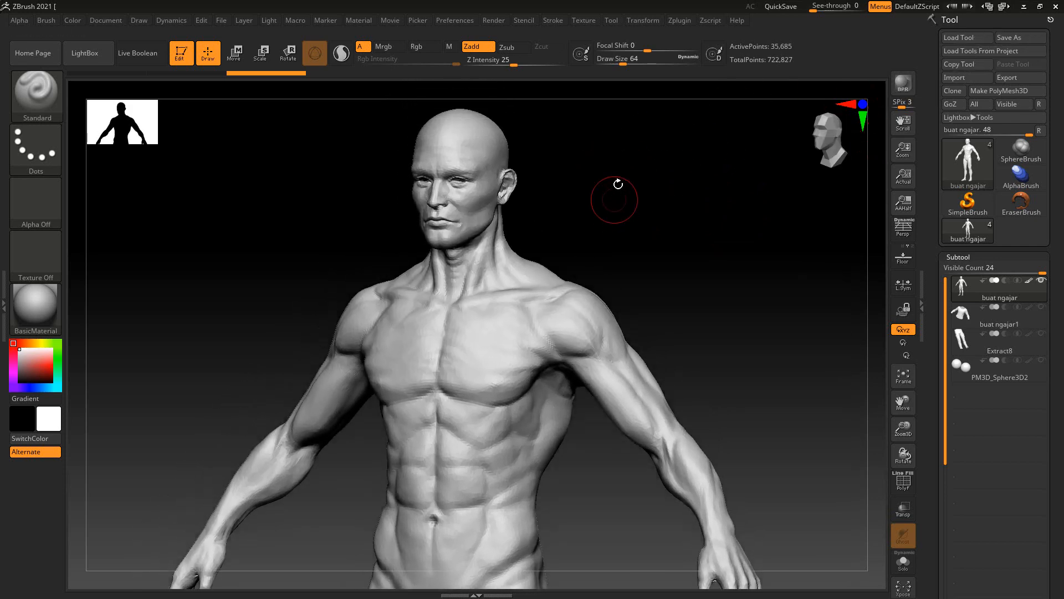
{"action": "left_click", "coordinate": [678, 21]}
{"action": "left_click", "coordinate": [680, 22]}
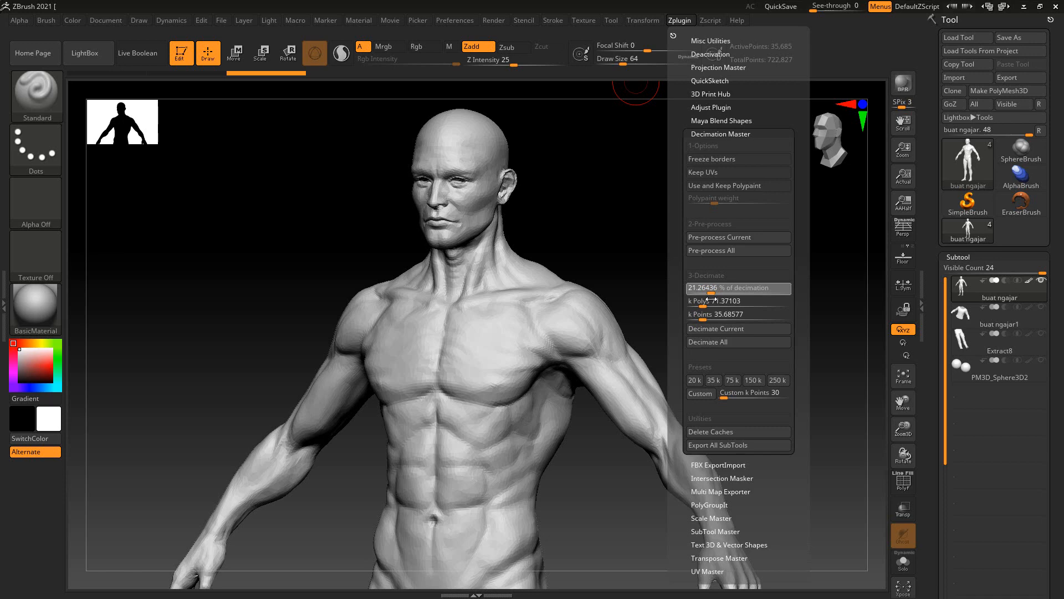
{"action": "left_click_drag", "start_coordinate": [582, 207], "coordinate": [629, 205]}
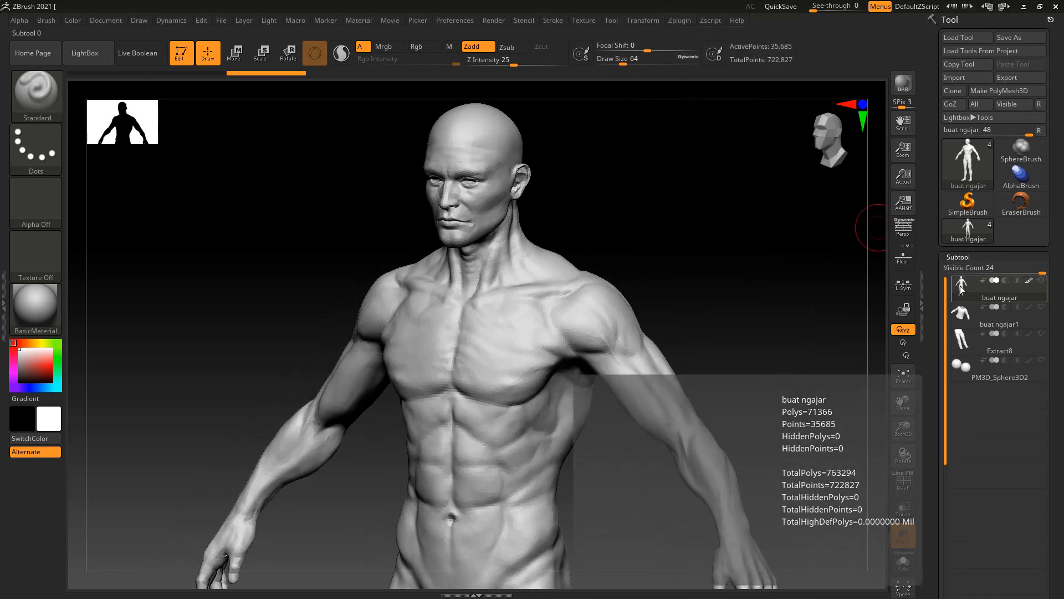
{"action": "left_click_drag", "start_coordinate": [565, 197], "coordinate": [577, 178]}
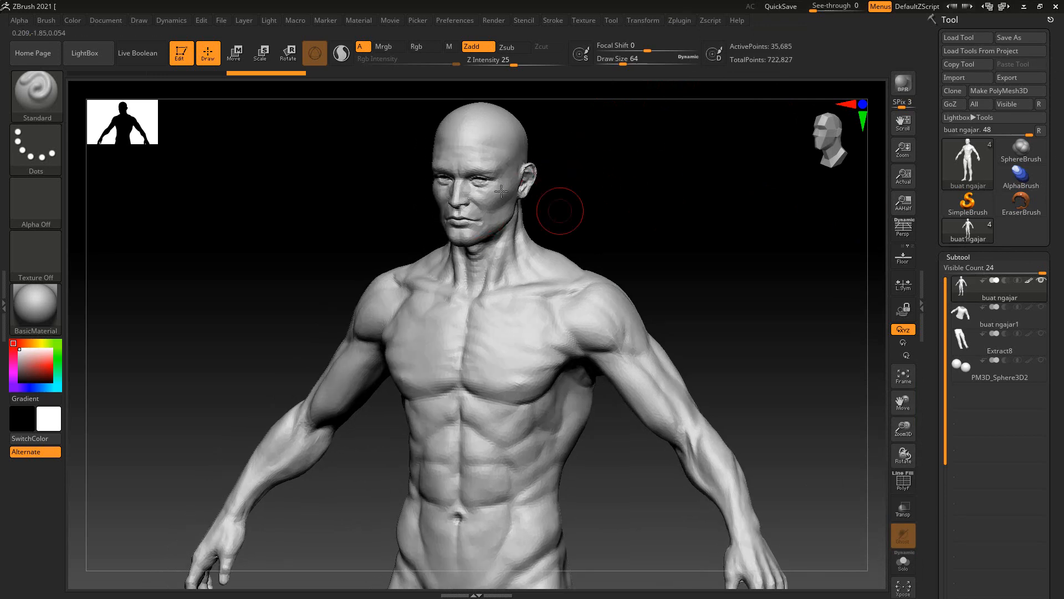
Step: Export the decimated body to the Documents folder as an OBJ file named bbb
{"action": "left_click", "coordinate": [1022, 78]}
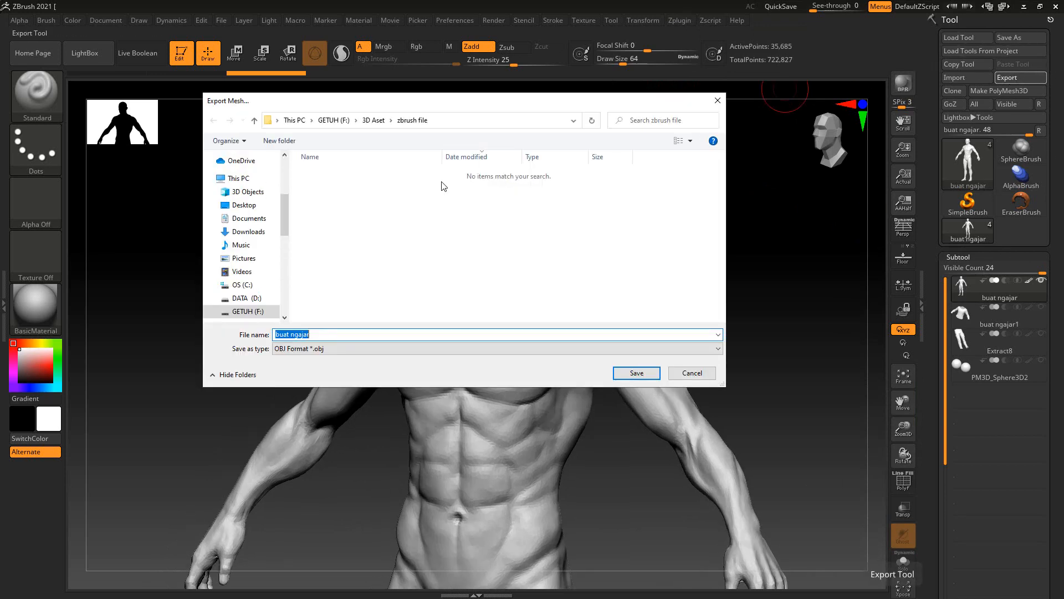
{"action": "left_click", "coordinate": [249, 217]}
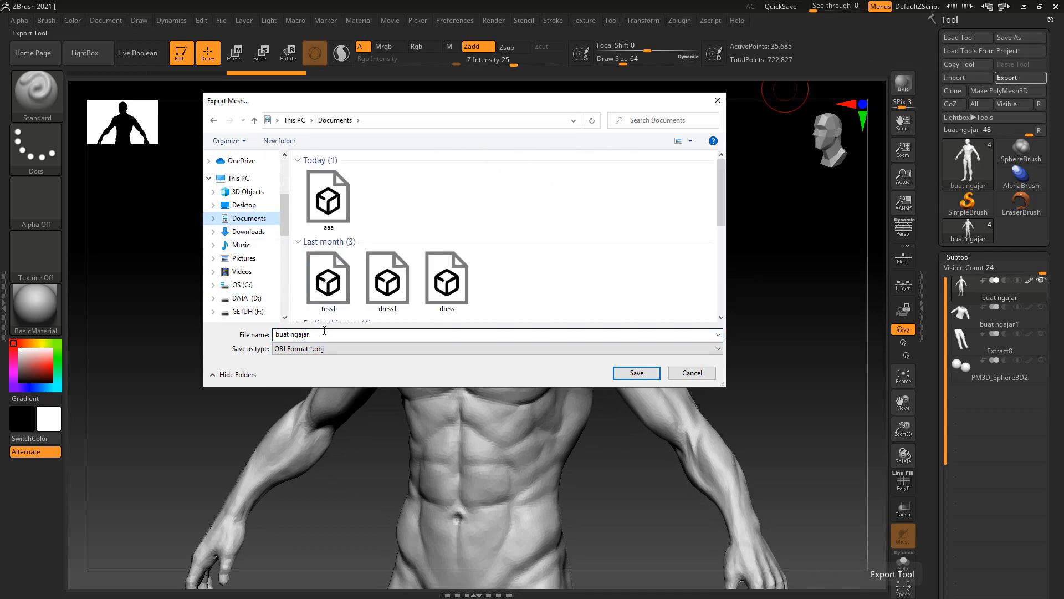
{"action": "left_click", "coordinate": [323, 334]}
{"action": "type", "text": "bbb"}
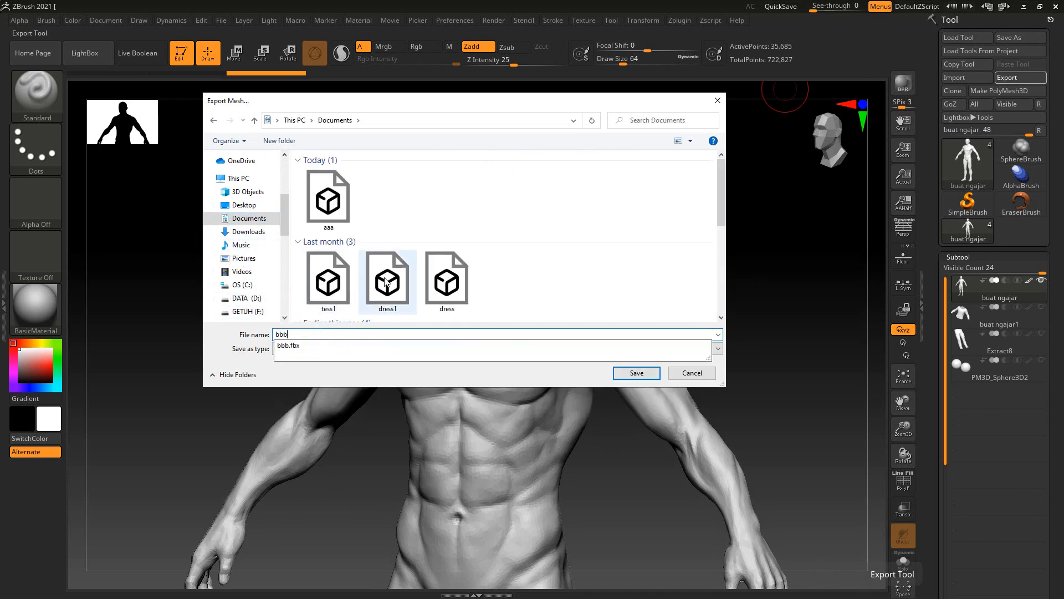
{"action": "left_click_drag", "start_coordinate": [418, 100], "coordinate": [410, 91]}
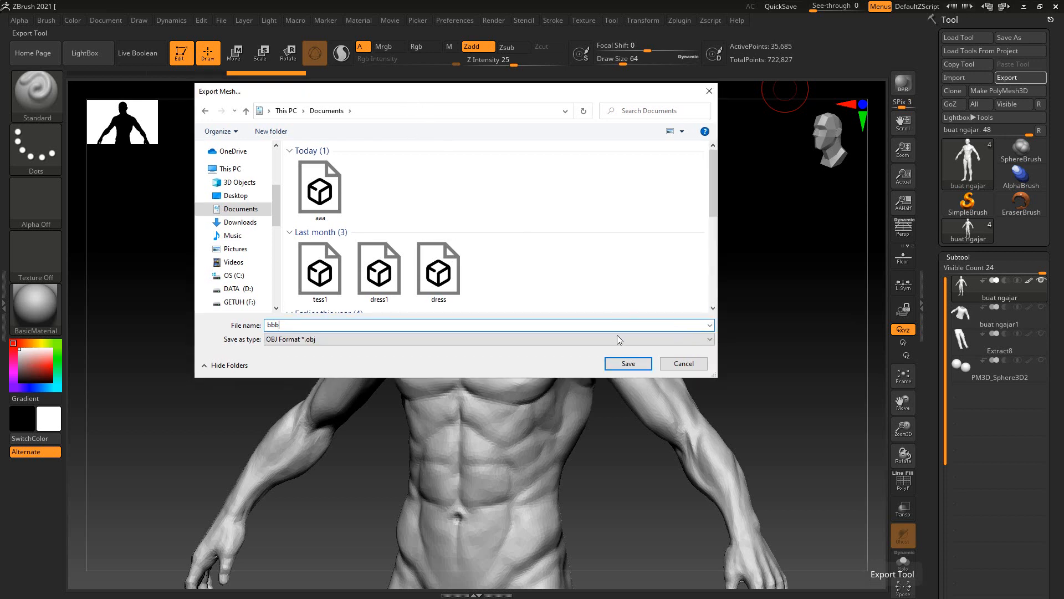
{"action": "left_click", "coordinate": [628, 362]}
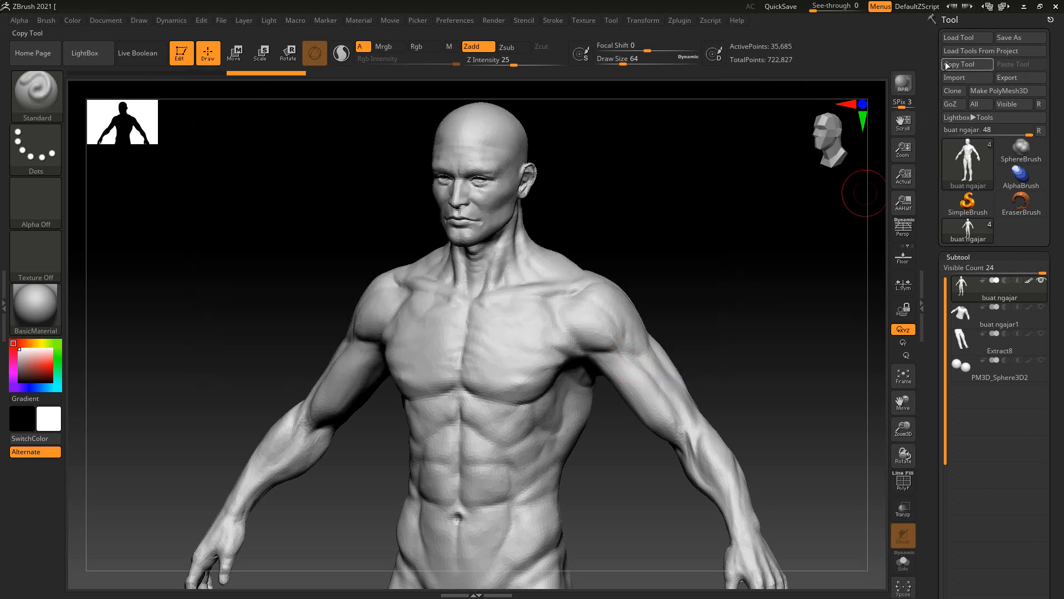
Step: Switch to 3ds Max and import the bbb OBJ from Documents with the default OBJ import options
{"action": "left_click", "coordinate": [1024, 8]}
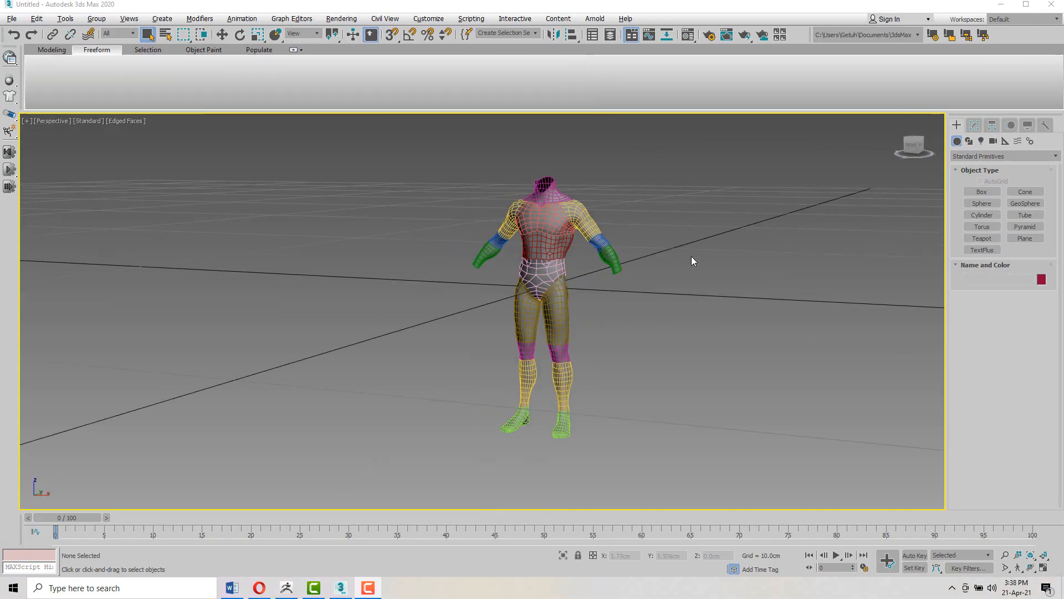
{"action": "middle_click_drag", "start_coordinate": [691, 256], "coordinate": [612, 265], "text": "alt"}
{"action": "scroll", "coordinate": [612, 265], "scroll_direction": "up", "scroll_amount": 3}
{"action": "left_click", "coordinate": [11, 18]}
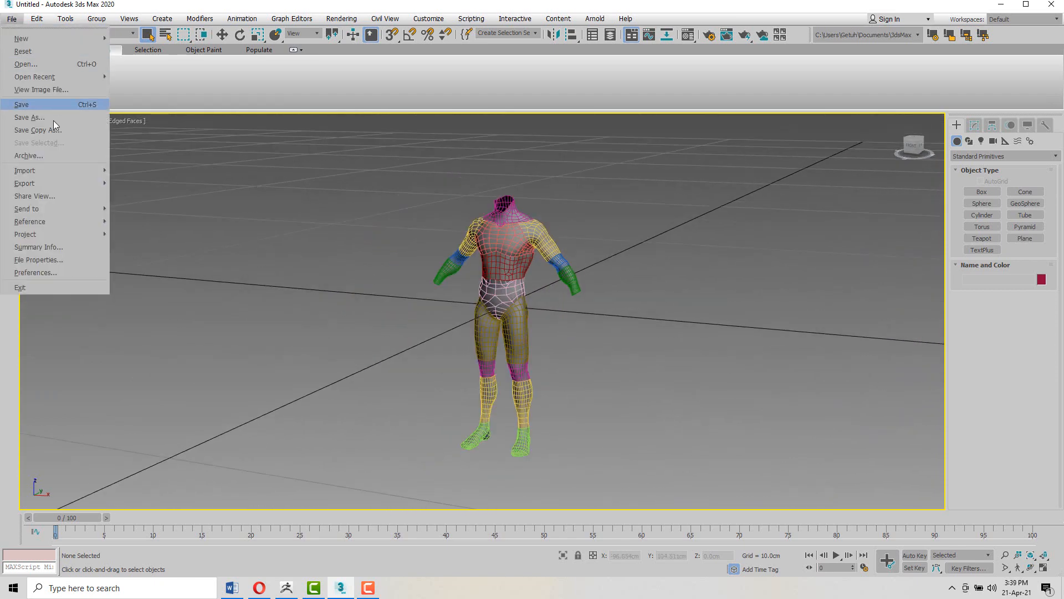
{"action": "mouse_move", "coordinate": [40, 172]}
{"action": "left_click", "coordinate": [135, 170]}
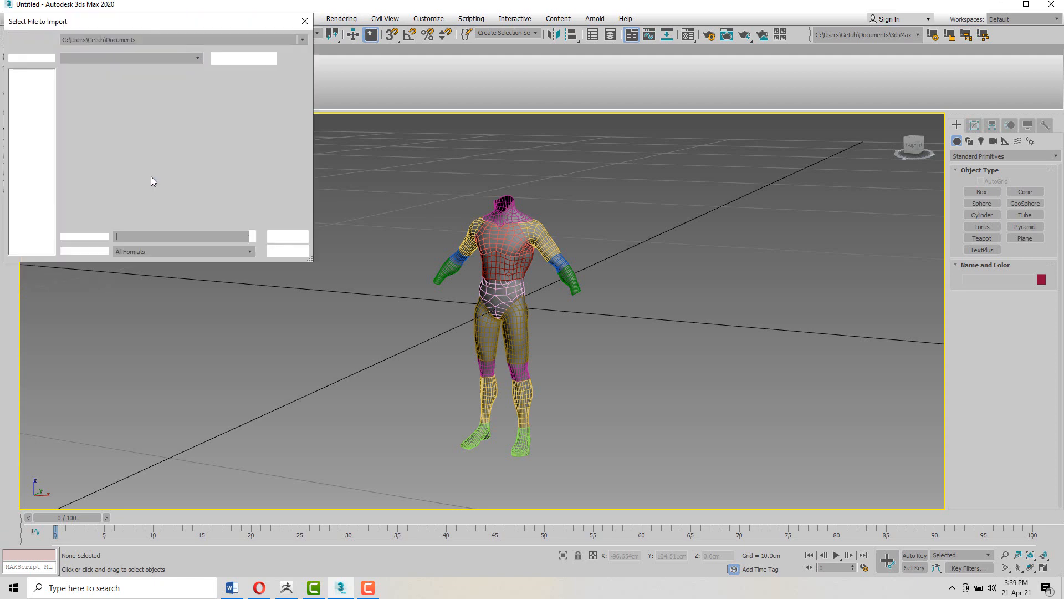
{"action": "left_click", "coordinate": [108, 348]}
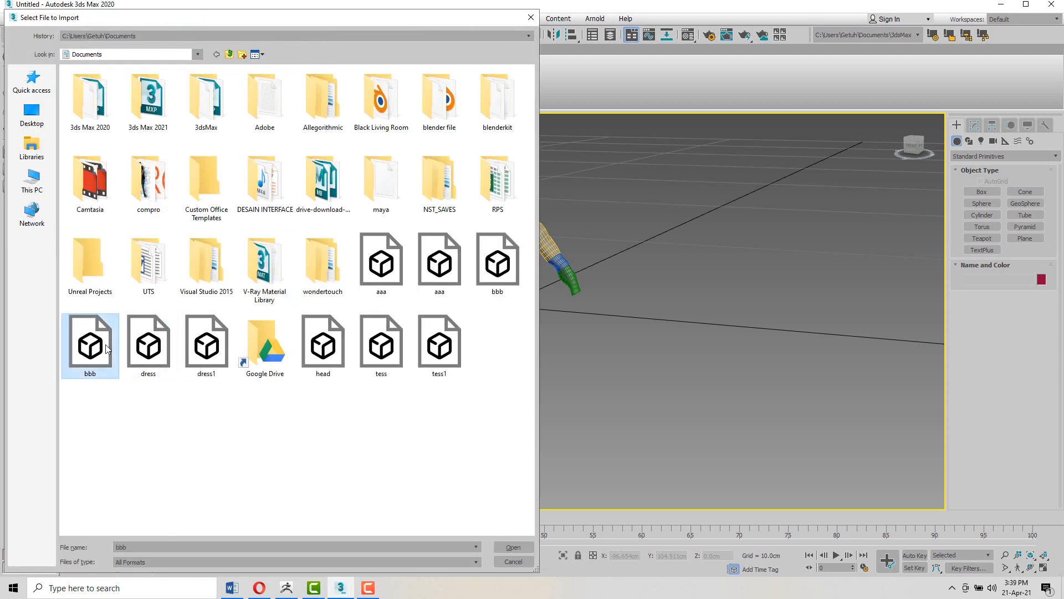
{"action": "left_click", "coordinate": [506, 542]}
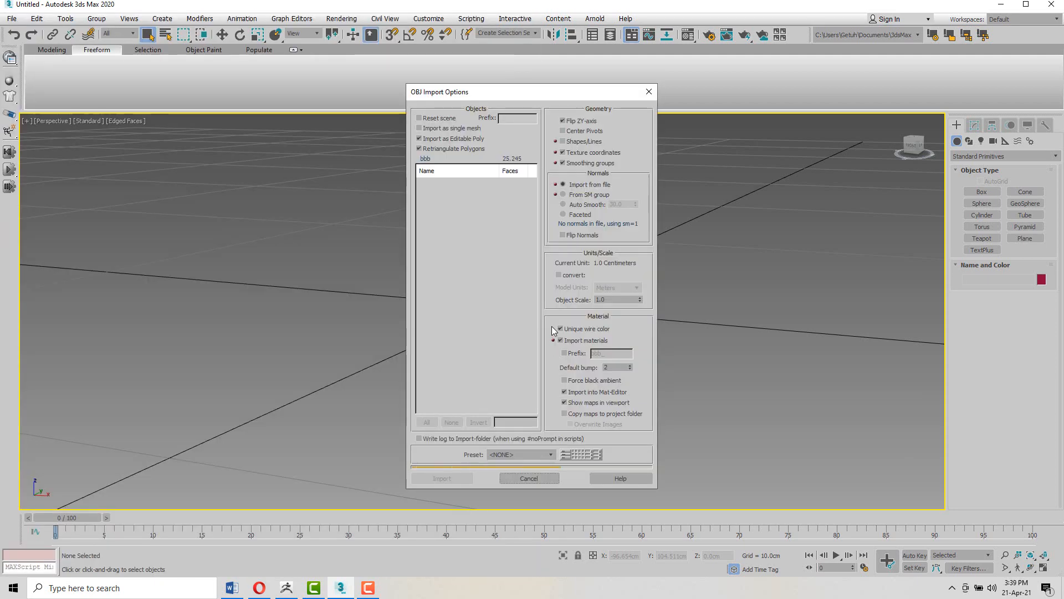
{"action": "left_click", "coordinate": [460, 475]}
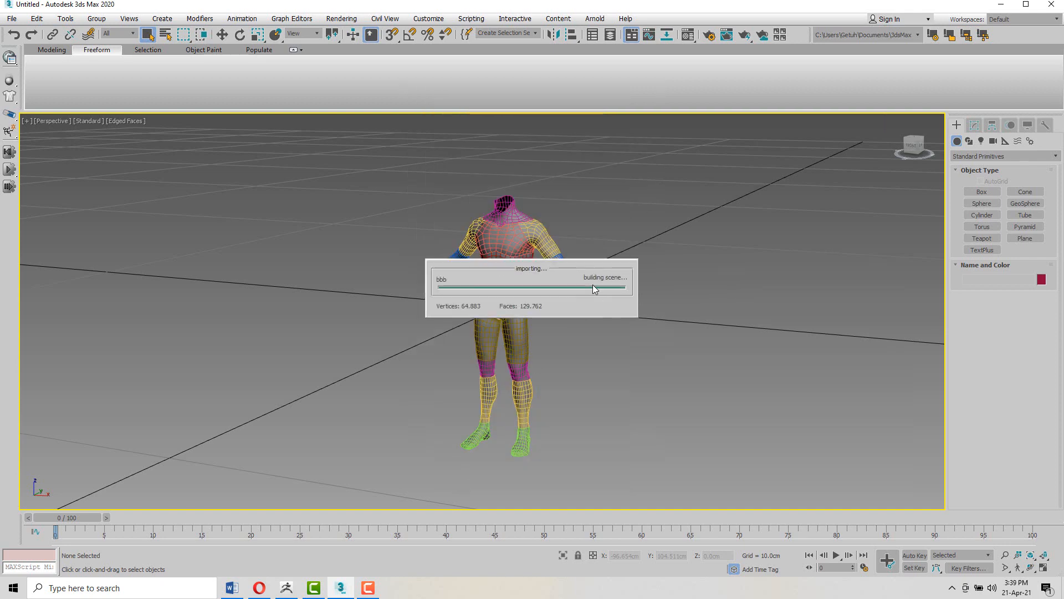
Step: Display the imported body in default shading without edges and inspect its head, torso and full figure
{"action": "scroll", "coordinate": [584, 255], "scroll_direction": "down", "scroll_amount": 3}
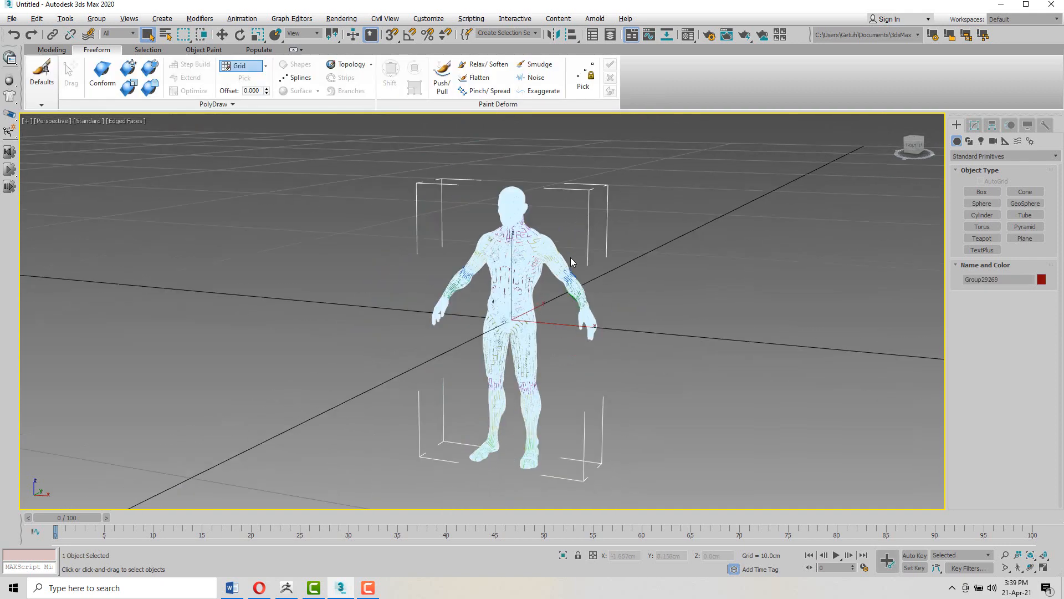
{"action": "middle_click_drag", "start_coordinate": [570, 258], "coordinate": [584, 239], "text": "alt"}
{"action": "left_click", "coordinate": [584, 238]}
{"action": "key", "text": "F3"}
{"action": "scroll", "coordinate": [542, 224], "scroll_direction": "up", "scroll_amount": 3}
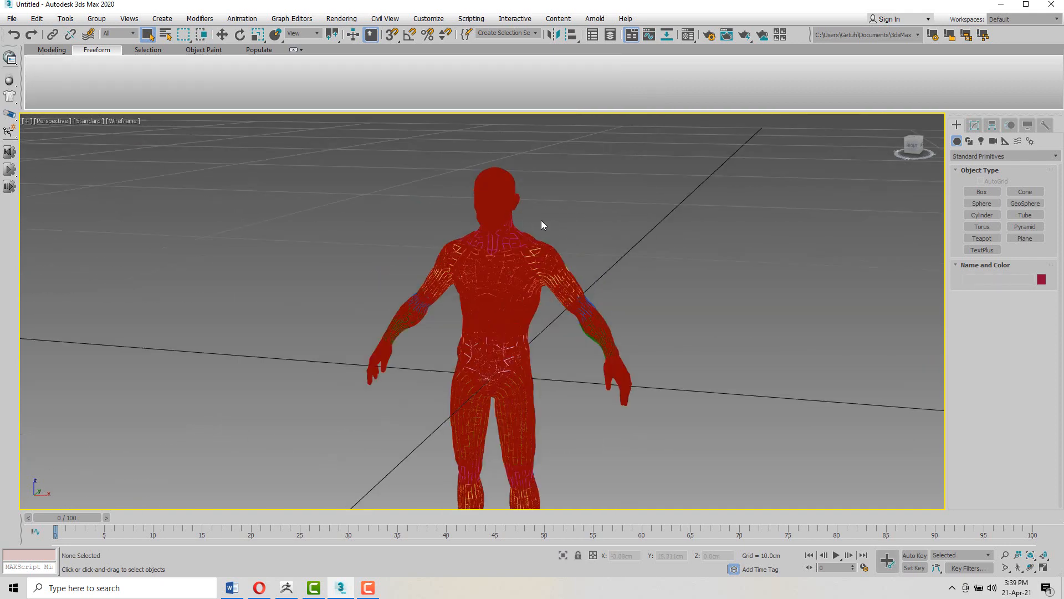
{"action": "key", "text": "F3"}
{"action": "left_click", "coordinate": [504, 201]}
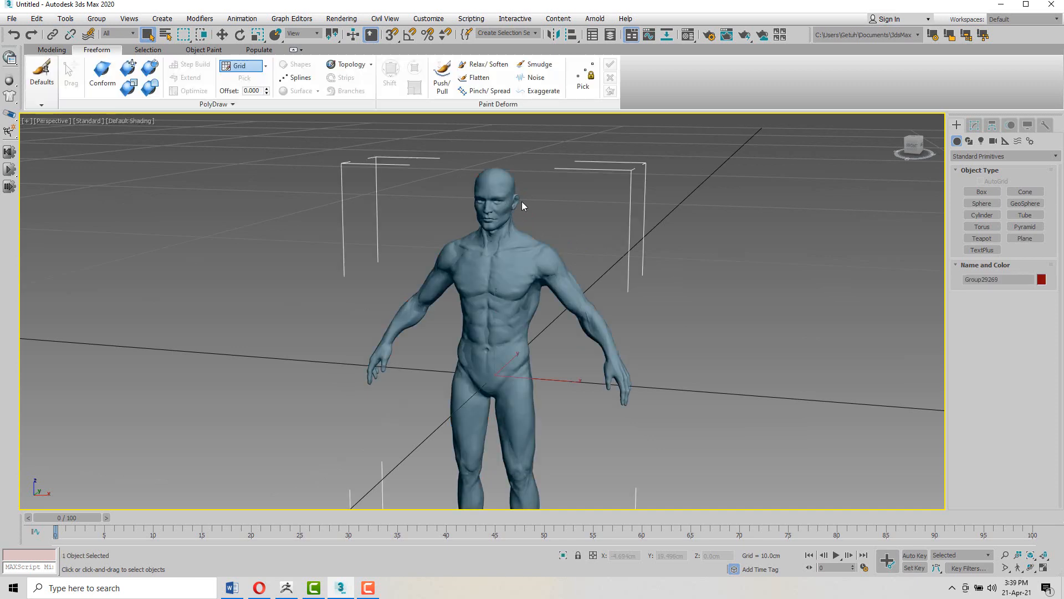
{"action": "scroll", "coordinate": [521, 202], "scroll_direction": "up", "scroll_amount": 3}
{"action": "scroll", "coordinate": [538, 189], "scroll_direction": "down", "scroll_amount": 2}
{"action": "scroll", "coordinate": [590, 215], "scroll_direction": "down", "scroll_amount": 5}
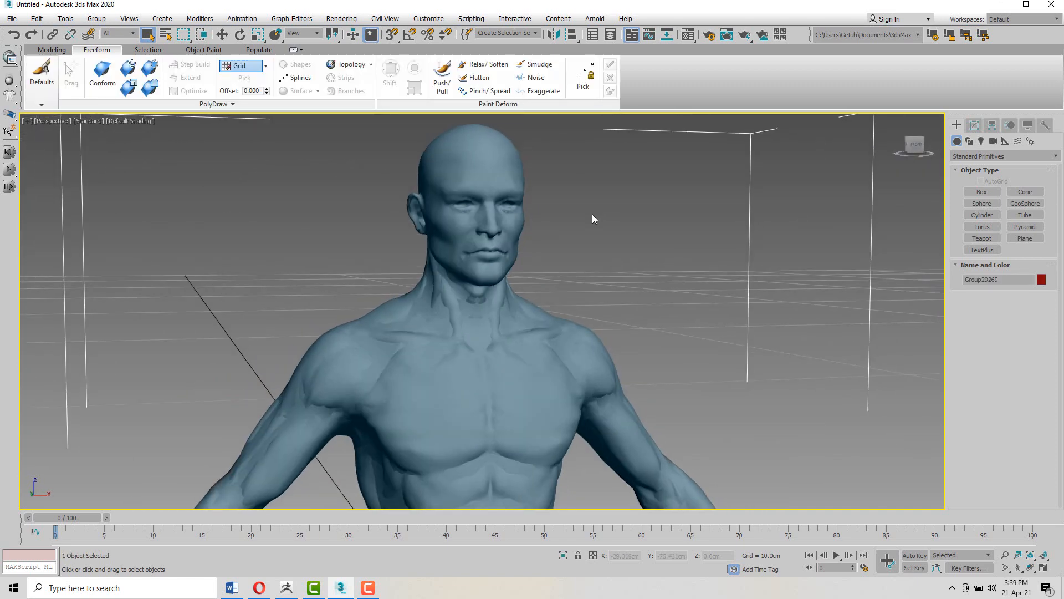
{"action": "scroll", "coordinate": [609, 203], "scroll_direction": "down", "scroll_amount": 2}
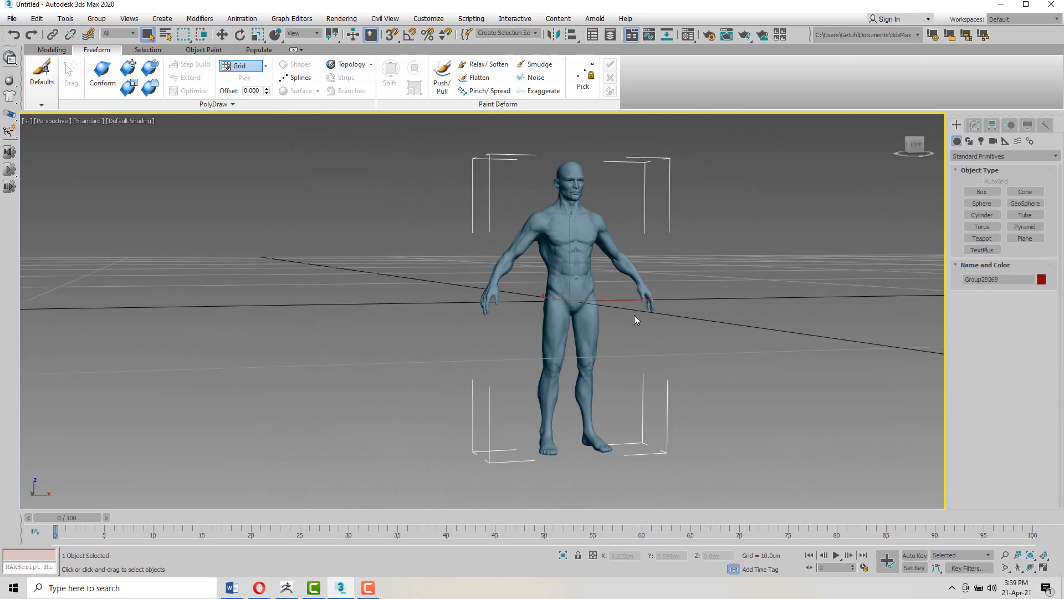
Step: Move the decimated body along X to -3.075 cm, beside the headless low-poly body
{"action": "key", "text": "w"}
{"action": "left_click_drag", "start_coordinate": [618, 300], "coordinate": [461, 311]}
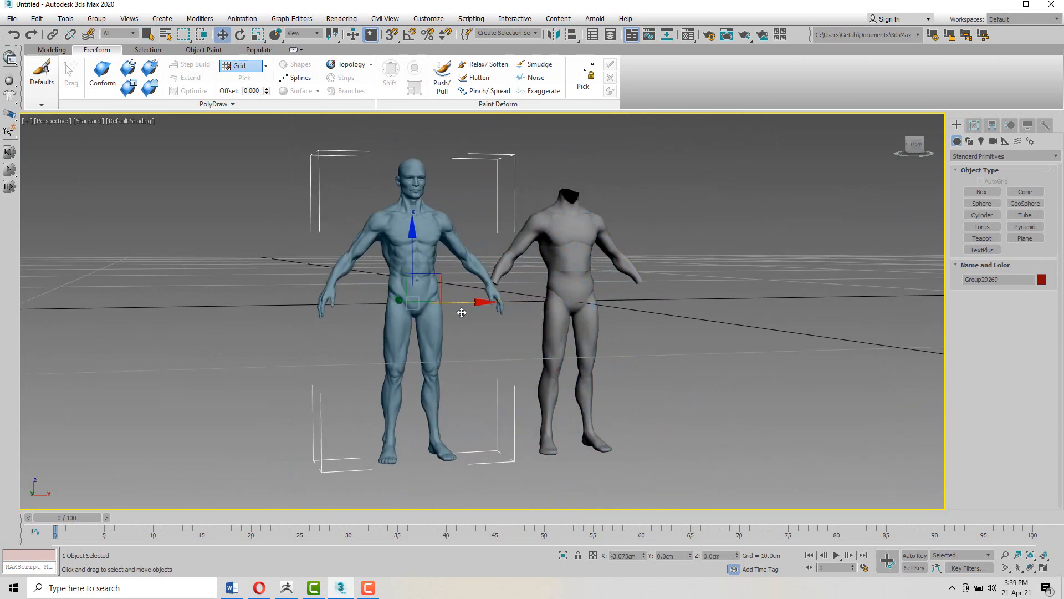
{"action": "scroll", "coordinate": [434, 245], "scroll_direction": "up", "scroll_amount": 3}
{"action": "middle_click_drag", "start_coordinate": [456, 204], "coordinate": [459, 242]}
{"action": "left_click", "coordinate": [456, 209]}
{"action": "left_click", "coordinate": [408, 190]}
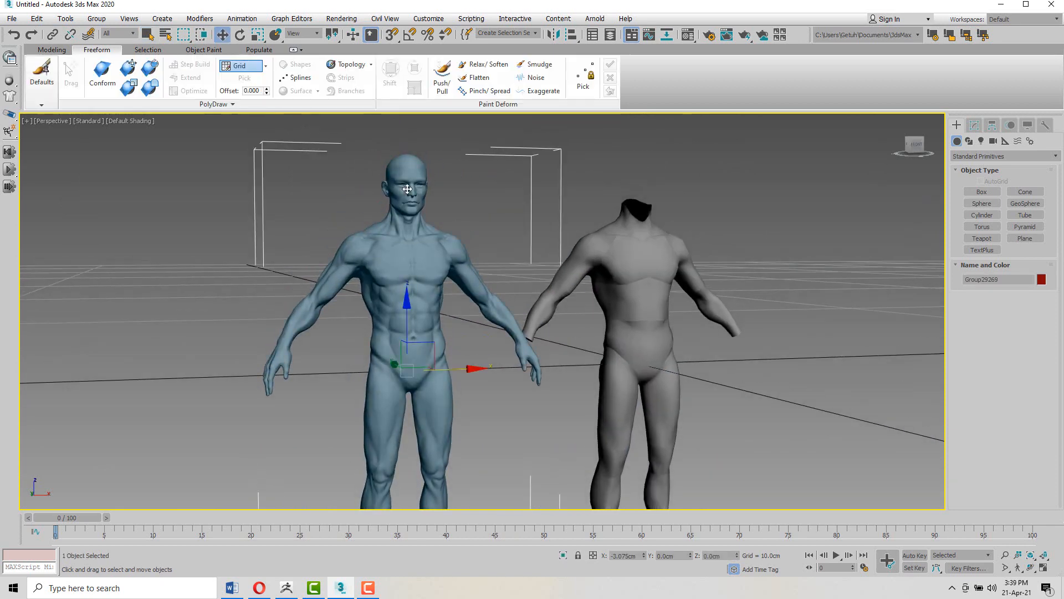
{"action": "left_click", "coordinate": [623, 267]}
{"action": "left_click", "coordinate": [424, 216]}
Step: Compare the mesh density of the decimated body and the low-poly body with edged faces, and return to default shading
{"action": "key", "text": "F4"}
{"action": "key", "text": "F4"}
{"action": "key", "text": "F4"}
{"action": "scroll", "coordinate": [391, 236], "scroll_direction": "up", "scroll_amount": 5}
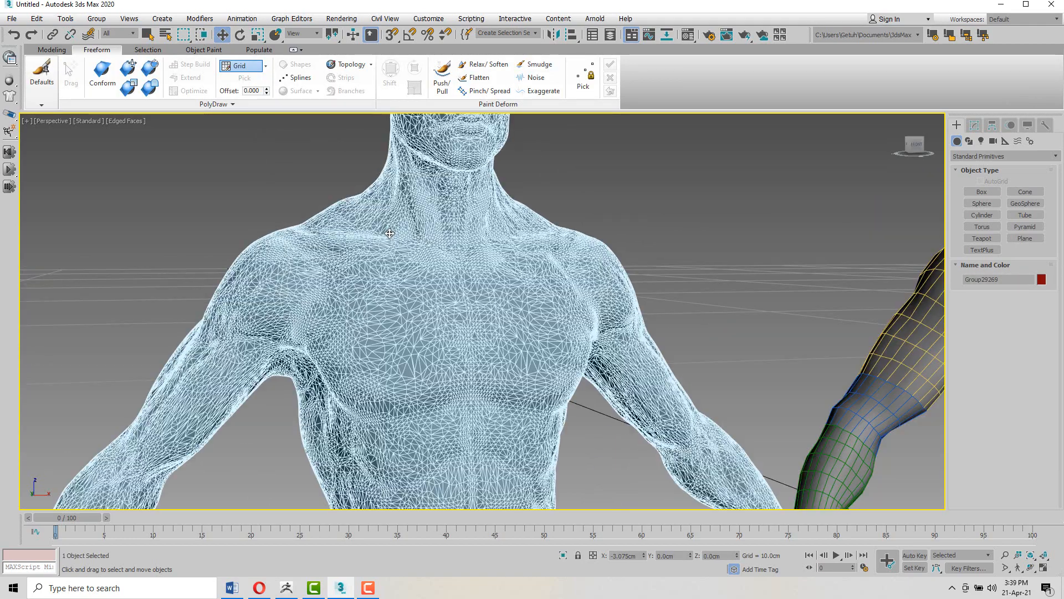
{"action": "scroll", "coordinate": [390, 236], "scroll_direction": "down", "scroll_amount": 5}
{"action": "scroll", "coordinate": [459, 232], "scroll_direction": "up", "scroll_amount": 6}
{"action": "scroll", "coordinate": [459, 232], "scroll_direction": "down", "scroll_amount": 4}
{"action": "scroll", "coordinate": [459, 232], "scroll_direction": "up", "scroll_amount": 2}
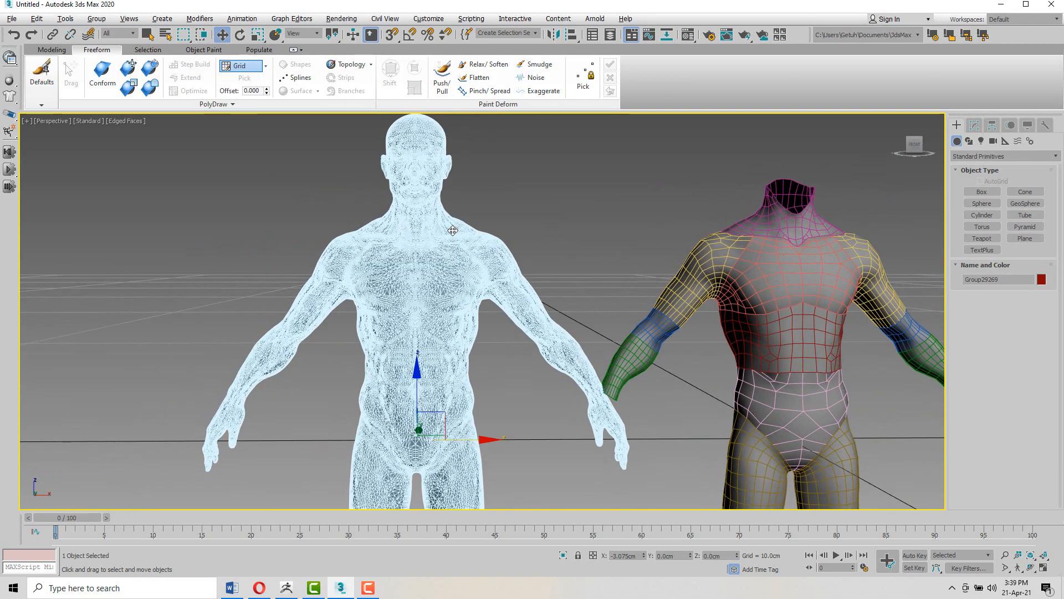
{"action": "key", "text": "F4"}
{"action": "middle_click_drag", "start_coordinate": [497, 214], "coordinate": [502, 177], "text": "alt"}
{"action": "scroll", "coordinate": [528, 230], "scroll_direction": "down", "scroll_amount": 3}
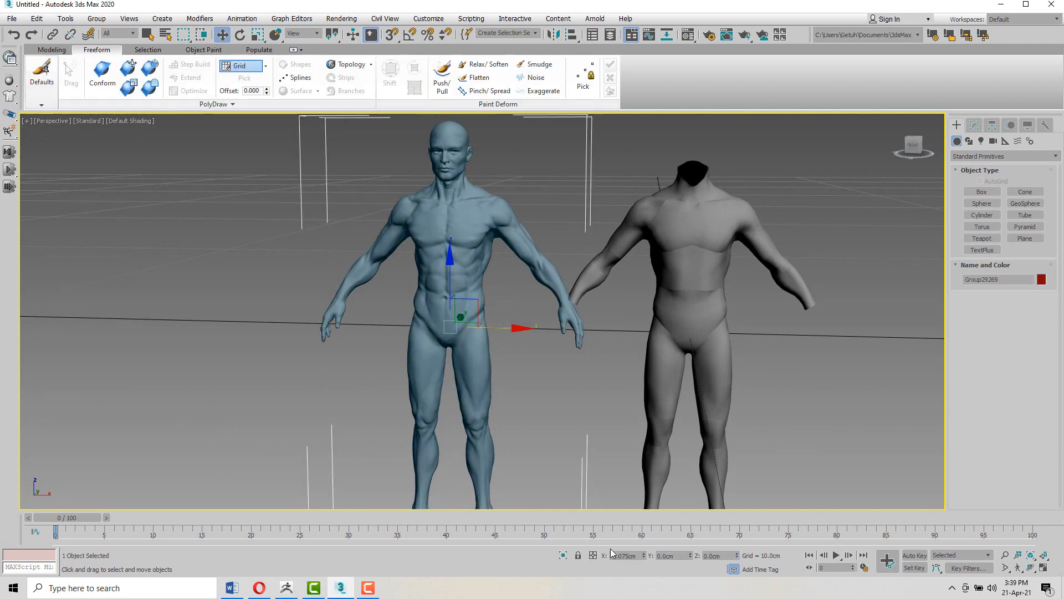
Step: Reset the decimated body's X position to 0 cm and show edged faces to examine its overlap with the low-poly mesh
{"action": "right_click", "coordinate": [644, 556]}
{"action": "scroll", "coordinate": [656, 304], "scroll_direction": "up", "scroll_amount": 5}
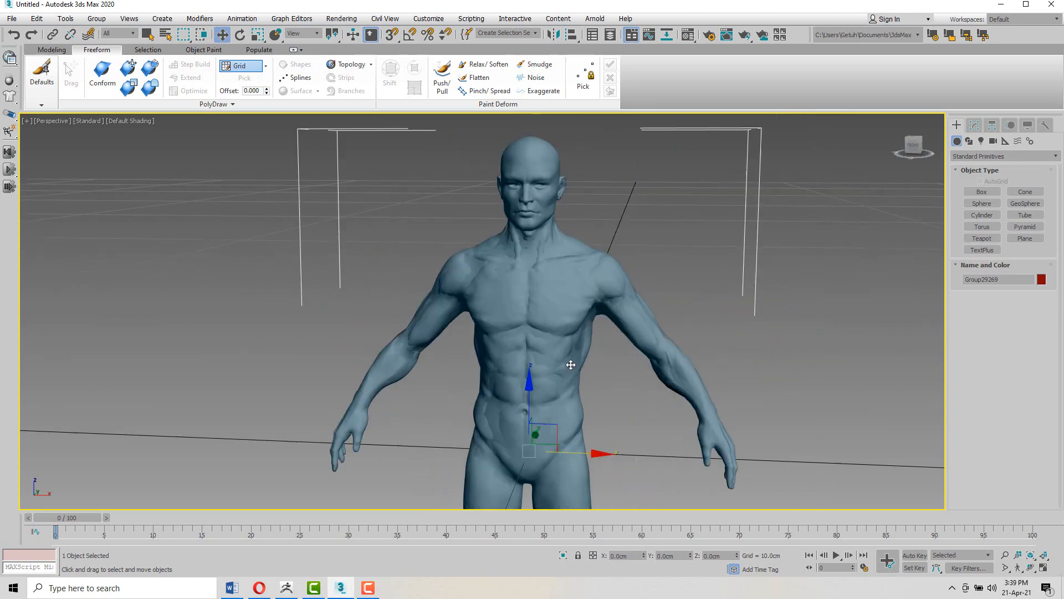
{"action": "key", "text": "F3"}
{"action": "key", "text": "F4"}
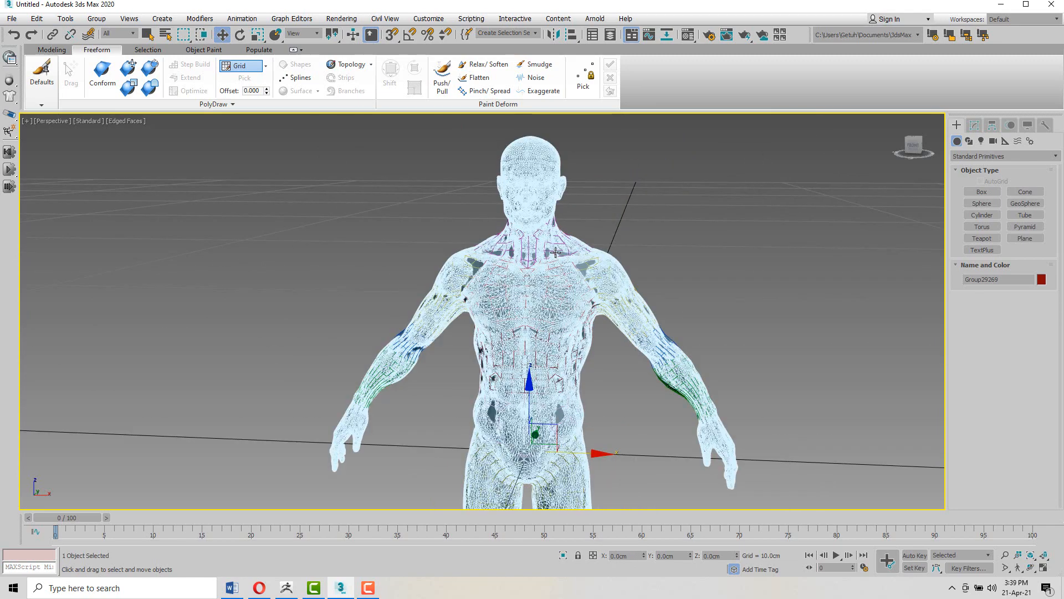
{"action": "scroll", "coordinate": [575, 261], "scroll_direction": "up", "scroll_amount": 5}
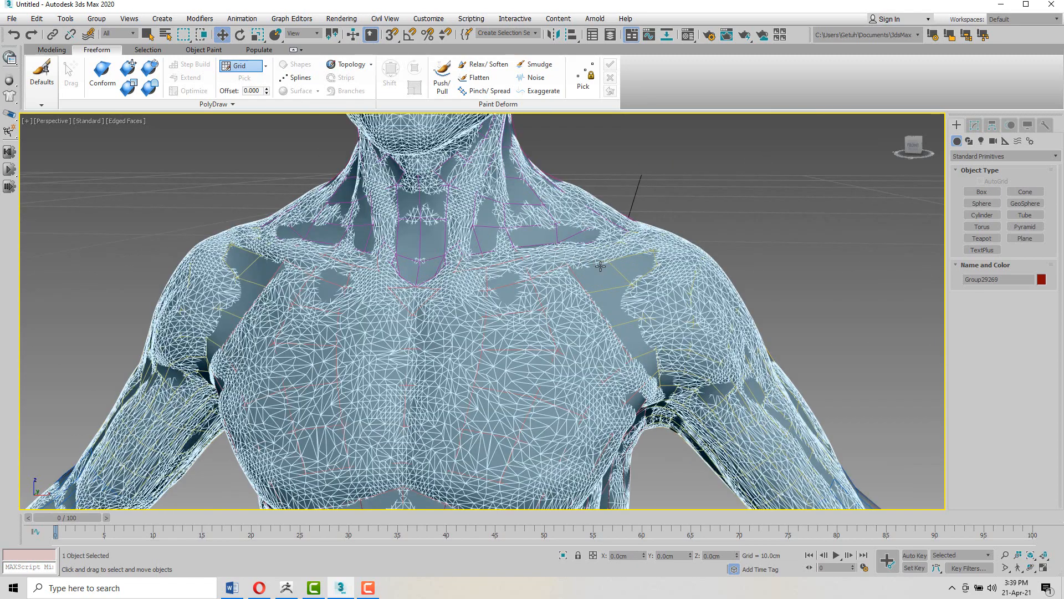
{"action": "scroll", "coordinate": [600, 266], "scroll_direction": "down", "scroll_amount": 5}
{"action": "key", "text": "F3"}
{"action": "key", "text": "F3"}
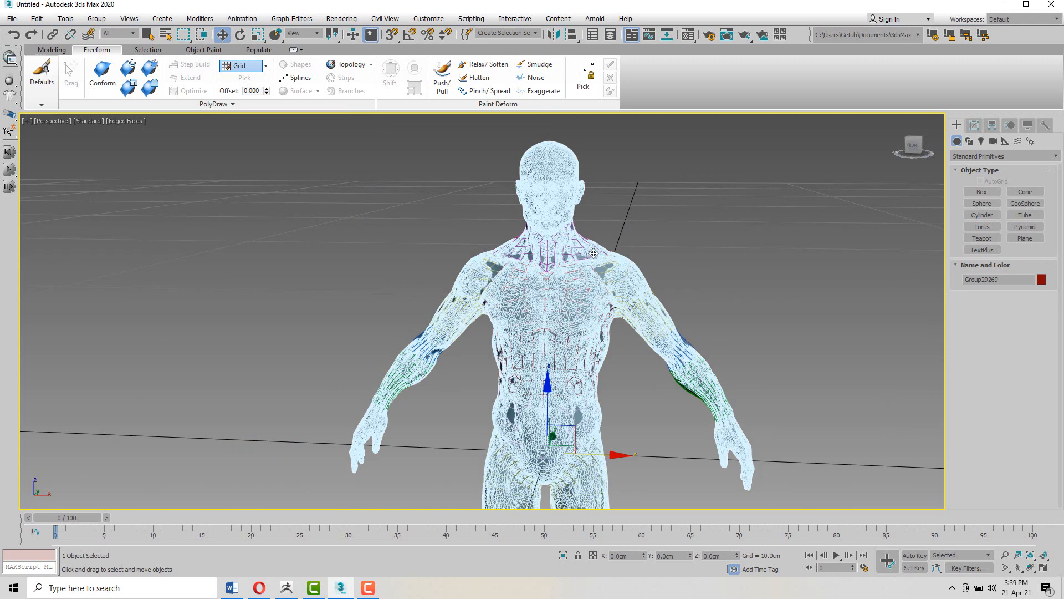
Step: Examine the overlapping bodies in default shading around the head and chest, in the perspective and front views
{"action": "key", "text": "F4"}
{"action": "middle_click_drag", "start_coordinate": [607, 208], "coordinate": [581, 204], "text": "alt"}
{"action": "scroll", "coordinate": [553, 179], "scroll_direction": "up", "scroll_amount": 5}
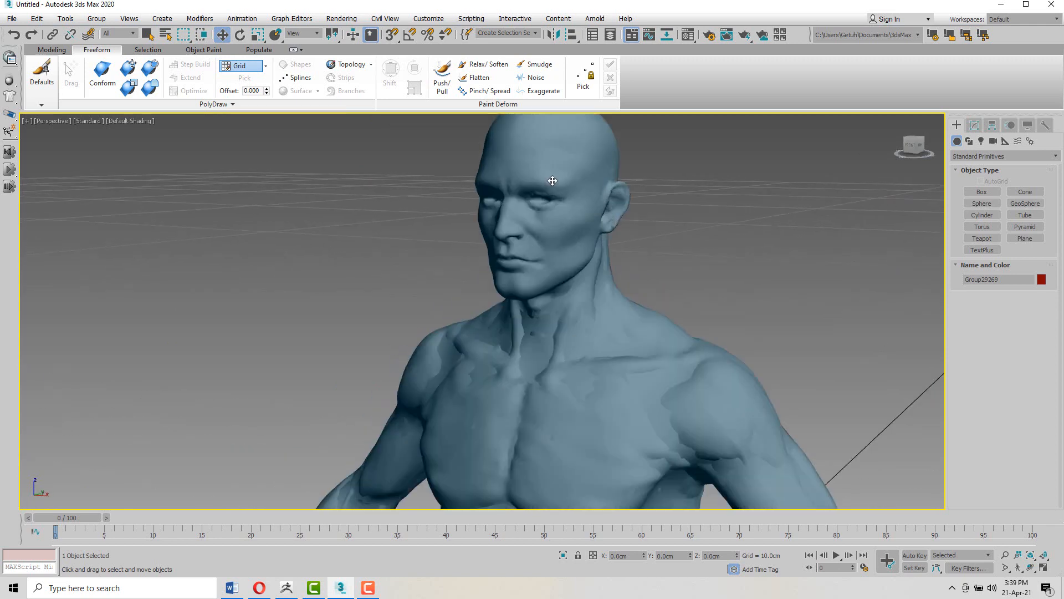
{"action": "scroll", "coordinate": [553, 180], "scroll_direction": "down", "scroll_amount": 5}
{"action": "key", "text": "f"}
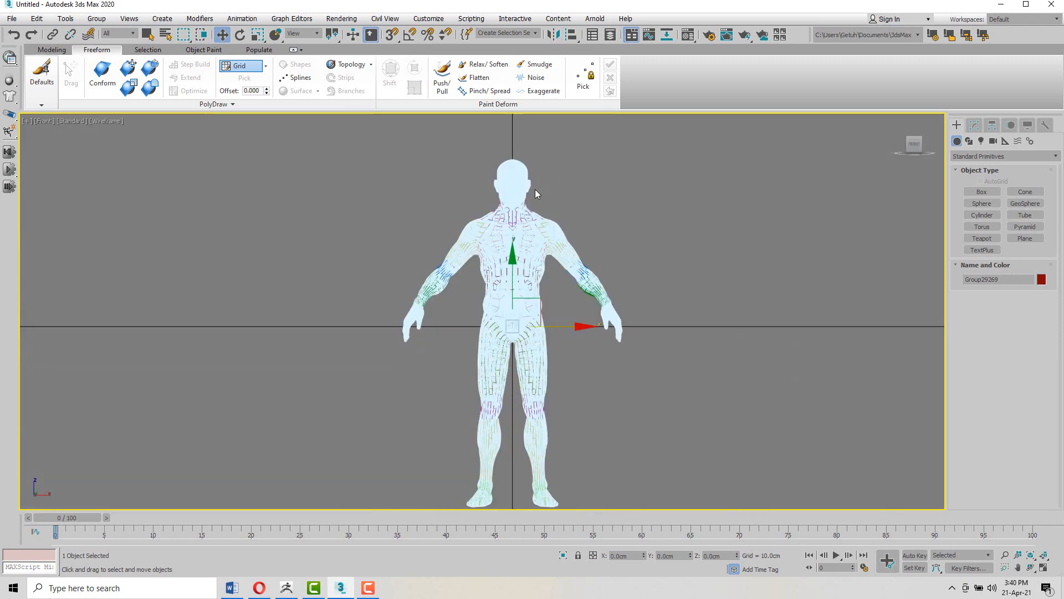
{"action": "scroll", "coordinate": [534, 188], "scroll_direction": "up", "scroll_amount": 5}
{"action": "middle_click_drag", "start_coordinate": [530, 185], "coordinate": [549, 211]}
{"action": "scroll", "coordinate": [506, 202], "scroll_direction": "up", "scroll_amount": 5}
{"action": "scroll", "coordinate": [544, 209], "scroll_direction": "down", "scroll_amount": 5}
{"action": "scroll", "coordinate": [523, 213], "scroll_direction": "up", "scroll_amount": 5}
{"action": "scroll", "coordinate": [516, 206], "scroll_direction": "down", "scroll_amount": 3}
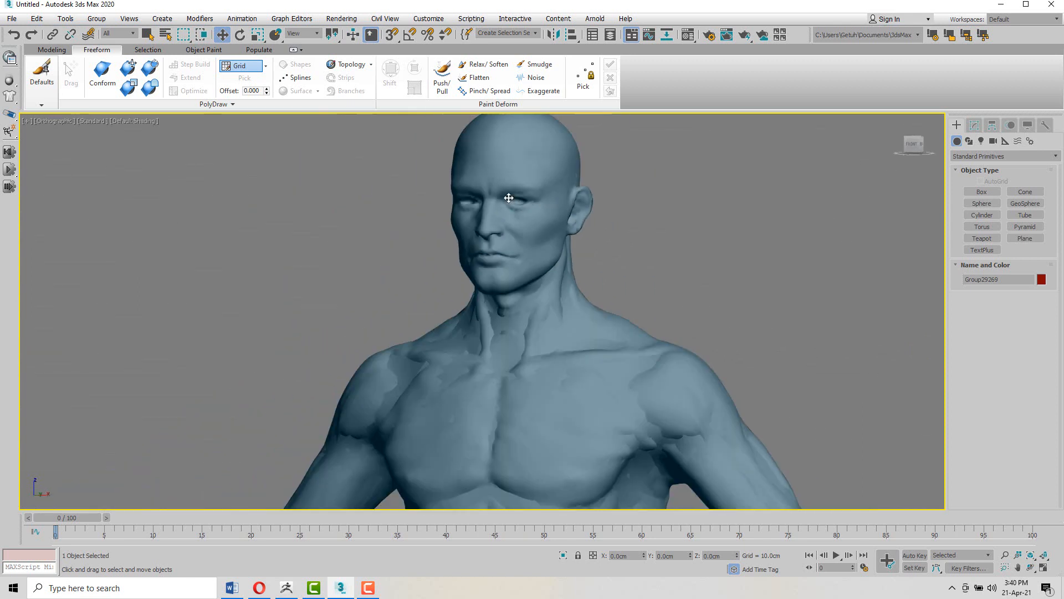
Step: Show edged faces and examine where the low-poly pieces overlap the decimated mesh at the shoulders, neck and face
{"action": "scroll", "coordinate": [531, 235], "scroll_direction": "down", "scroll_amount": 5}
{"action": "middle_click_drag", "start_coordinate": [544, 214], "coordinate": [433, 320], "text": "alt"}
{"action": "middle_click_drag", "start_coordinate": [595, 210], "coordinate": [539, 250], "text": "alt"}
{"action": "scroll", "coordinate": [539, 251], "scroll_direction": "up", "scroll_amount": 5}
{"action": "key", "text": "F4"}
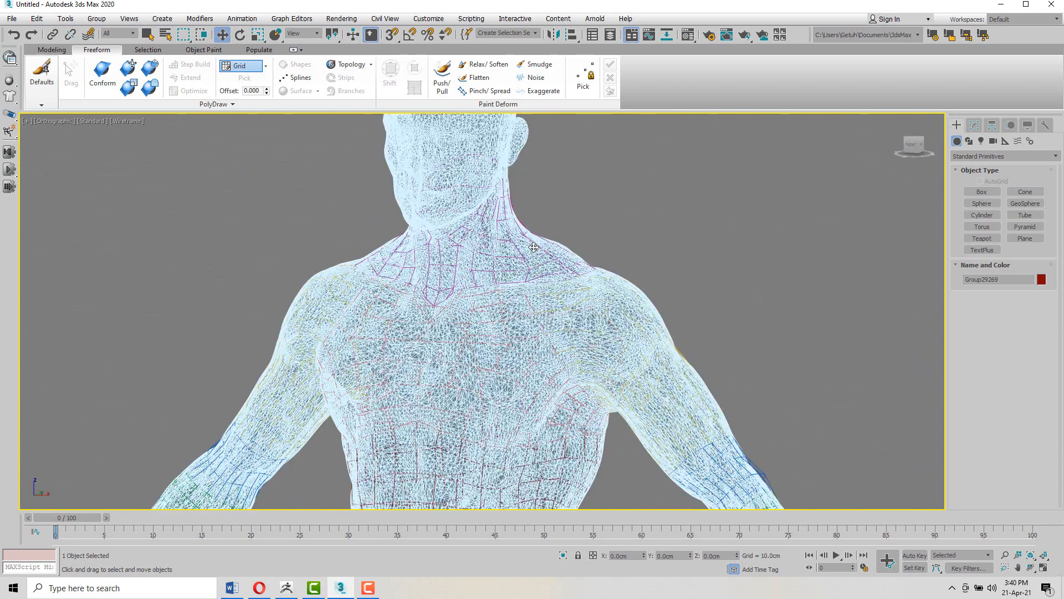
{"action": "left_click", "coordinate": [542, 311]}
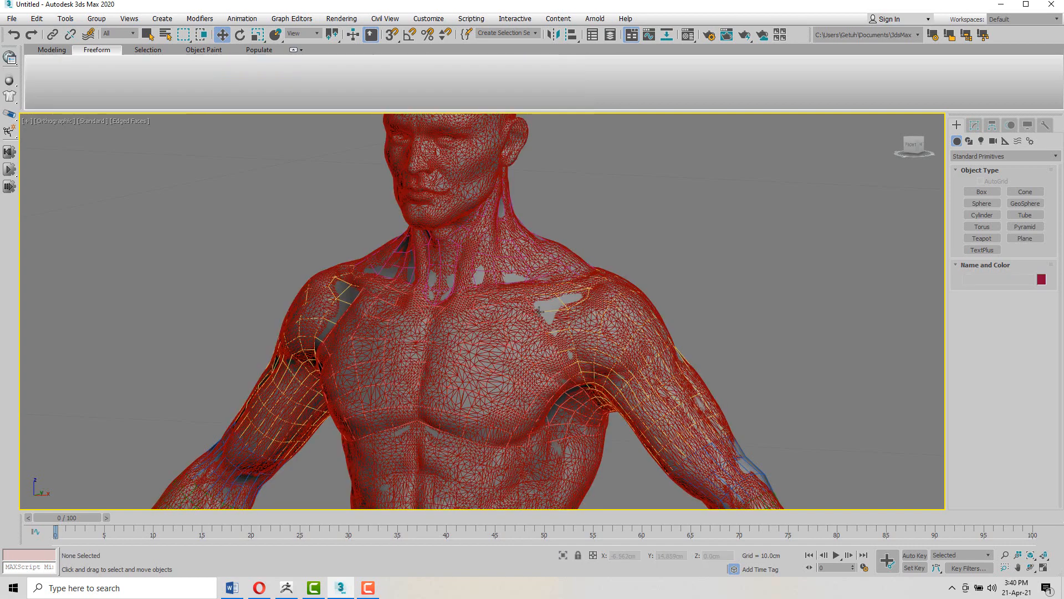
{"action": "middle_click_drag", "start_coordinate": [546, 271], "coordinate": [570, 292], "text": "alt"}
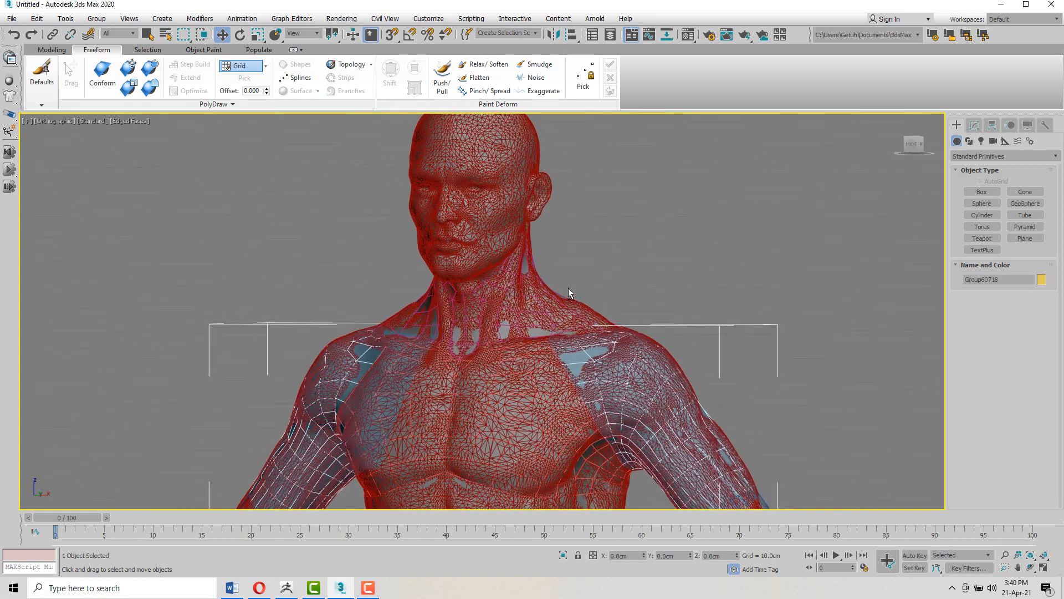
{"action": "scroll", "coordinate": [480, 197], "scroll_direction": "up", "scroll_amount": 3}
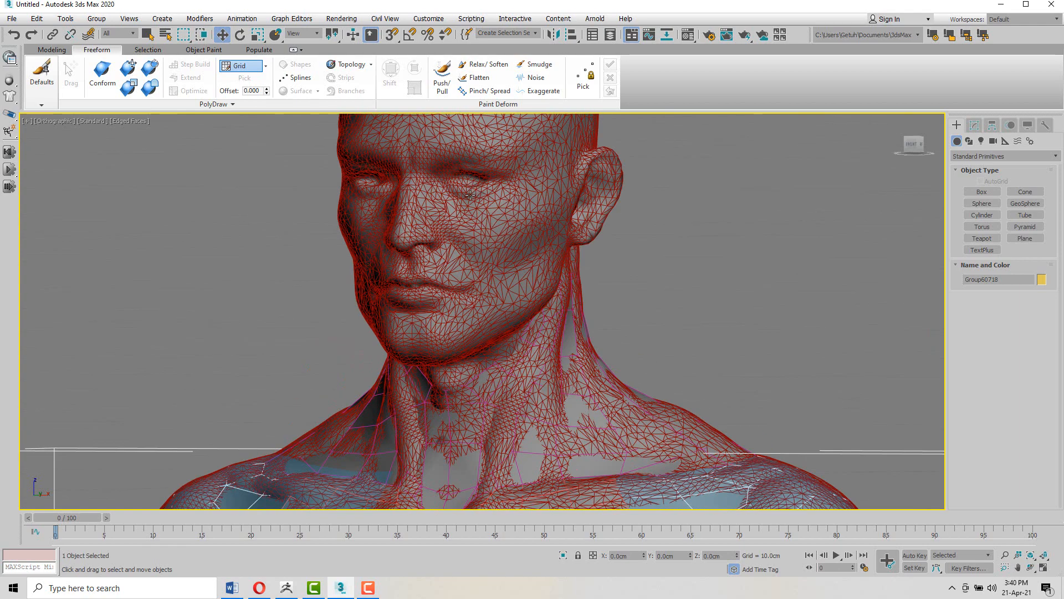
Step: Hide the decimated high-poly body so only the low-poly polygroup pieces are displayed
{"action": "left_click", "coordinate": [515, 240]}
{"action": "right_click", "coordinate": [514, 240]}
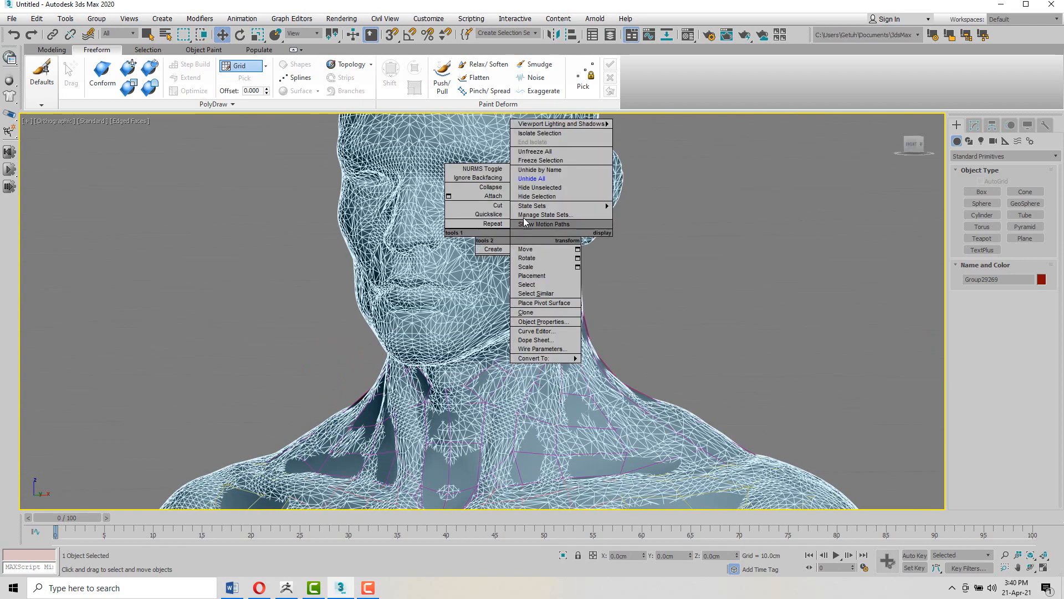
{"action": "left_click", "coordinate": [554, 196]}
Step: Try to move the chest piece of the low-poly body sideways, and undo the move
{"action": "left_click", "coordinate": [549, 335]}
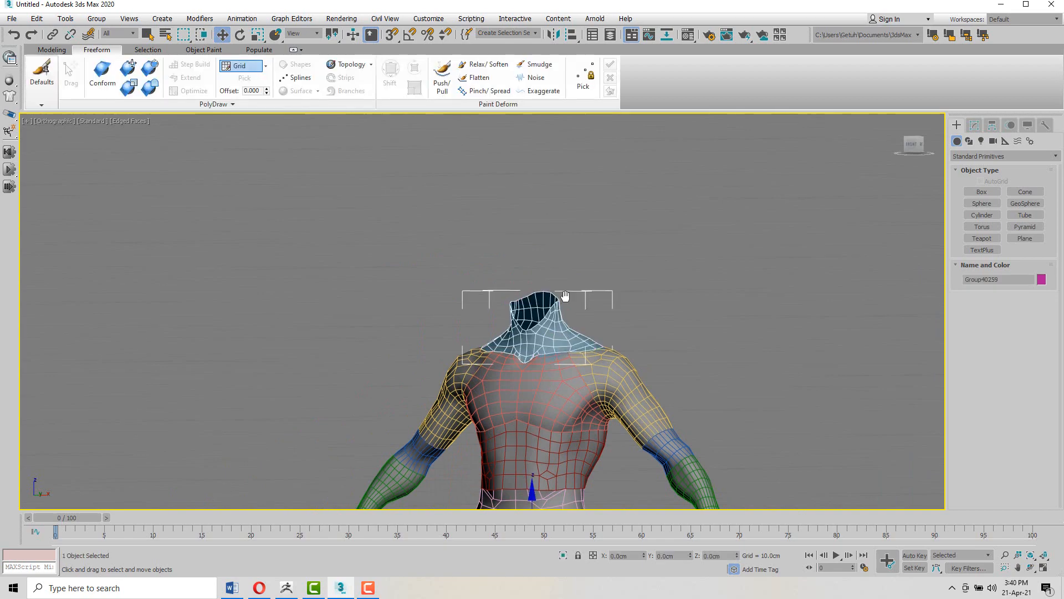
{"action": "middle_click_drag", "start_coordinate": [549, 335], "coordinate": [675, 275], "text": "alt"}
{"action": "scroll", "coordinate": [568, 240], "scroll_direction": "down", "scroll_amount": 3}
{"action": "left_click", "coordinate": [675, 275]}
{"action": "left_click", "coordinate": [573, 236]}
{"action": "left_click_drag", "start_coordinate": [572, 236], "coordinate": [497, 237]}
{"action": "key", "text": "ctrl+z"}
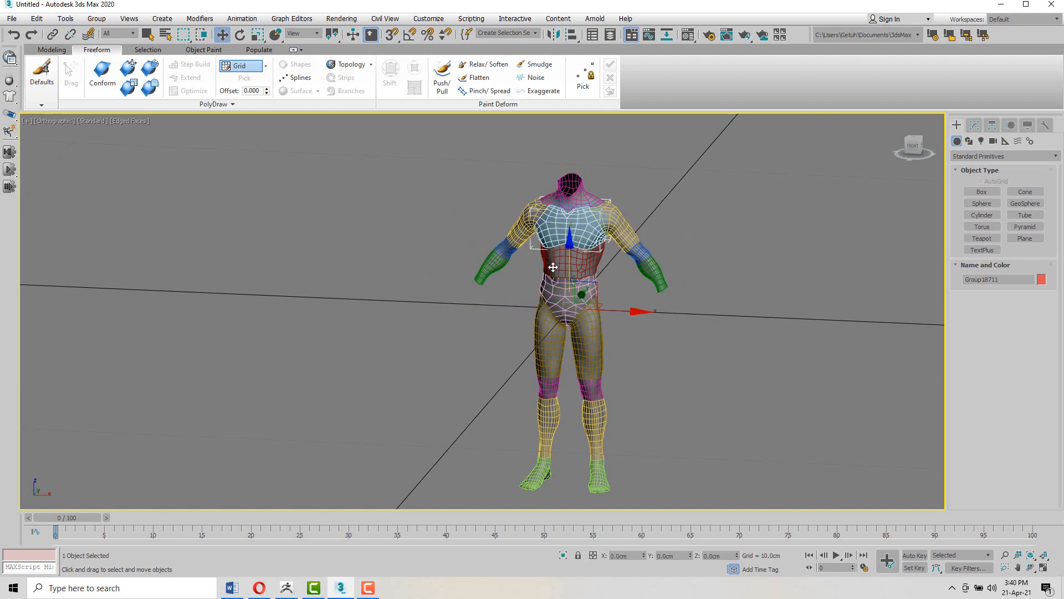
Step: Try to move the abdomen piece away from the low-poly body, and undo the moves and the selection
{"action": "left_click", "coordinate": [689, 291]}
{"action": "left_click_drag", "start_coordinate": [571, 258], "coordinate": [426, 261]}
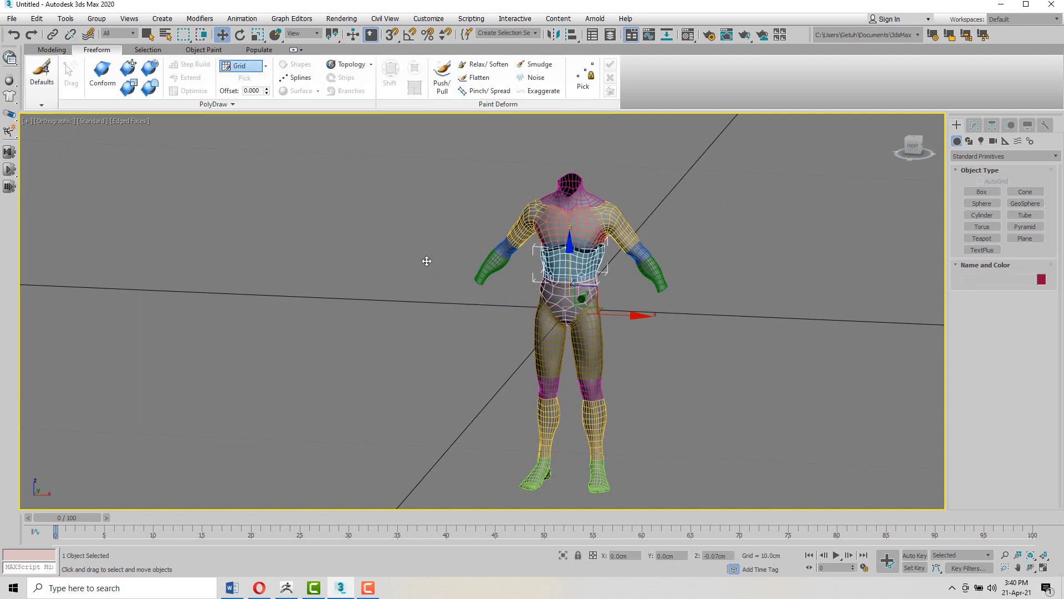
{"action": "key", "text": "ctrl+z"}
{"action": "left_click_drag", "start_coordinate": [637, 311], "coordinate": [549, 304]}
{"action": "key", "text": "ctrl+z"}
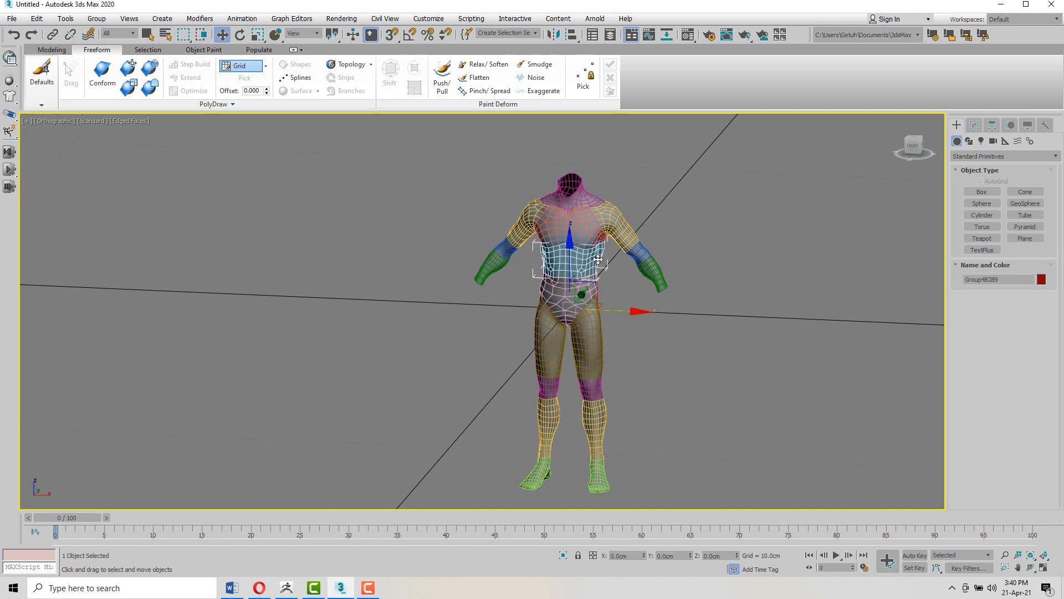
{"action": "mouse_move", "coordinate": [598, 259]}
{"action": "middle_mouse_down", "text": "alt"}
{"action": "mouse_move", "coordinate": [705, 269]}
{"action": "mouse_move", "coordinate": [564, 271]}
{"action": "mouse_move", "coordinate": [590, 257]}
{"action": "middle_mouse_up", "text": "alt"}
{"action": "left_click", "coordinate": [687, 223]}
{"action": "left_click", "coordinate": [563, 255]}
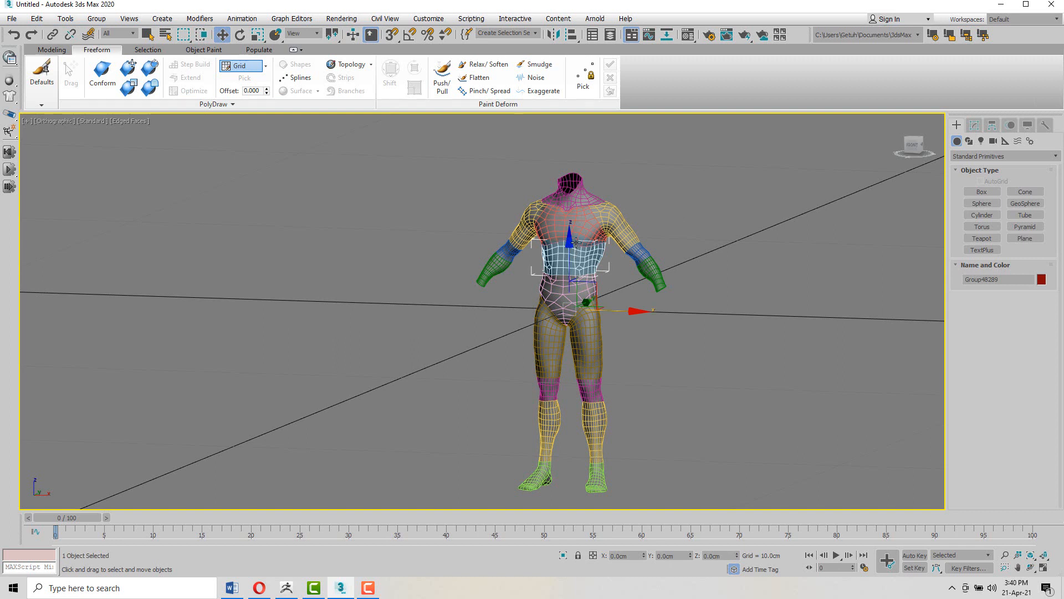
{"action": "key", "text": "ctrl+z"}
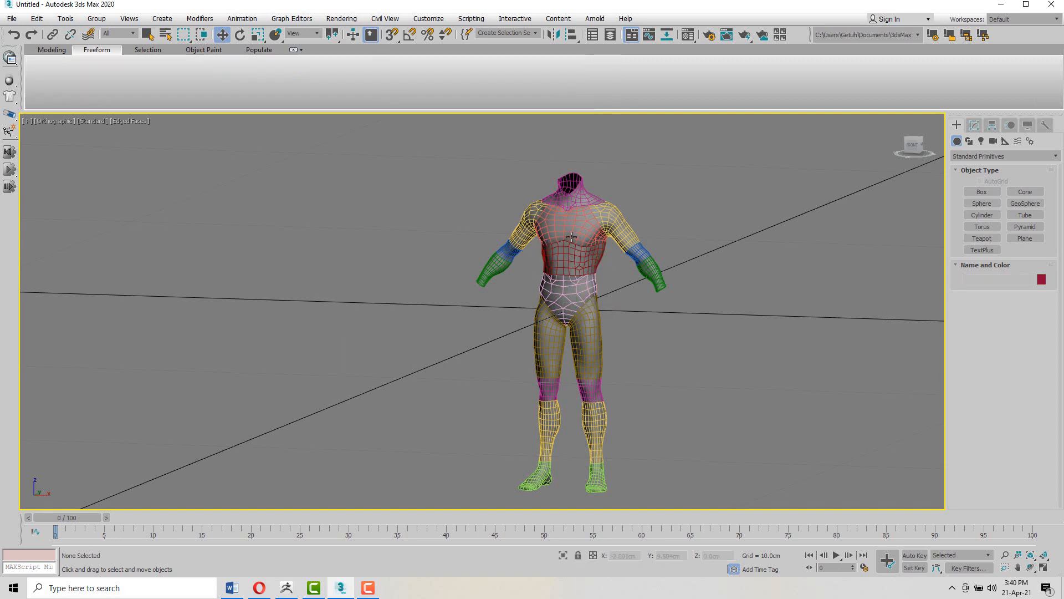
Step: Convert the chest piece of the low-poly body to Editable Poly
{"action": "left_click", "coordinate": [571, 237]}
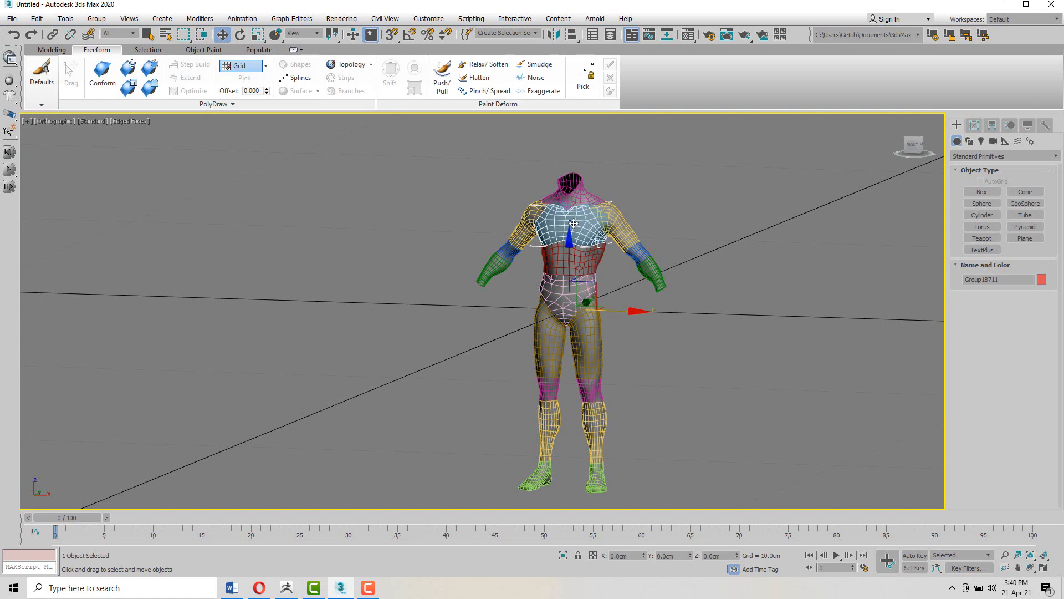
{"action": "right_click", "coordinate": [573, 223]}
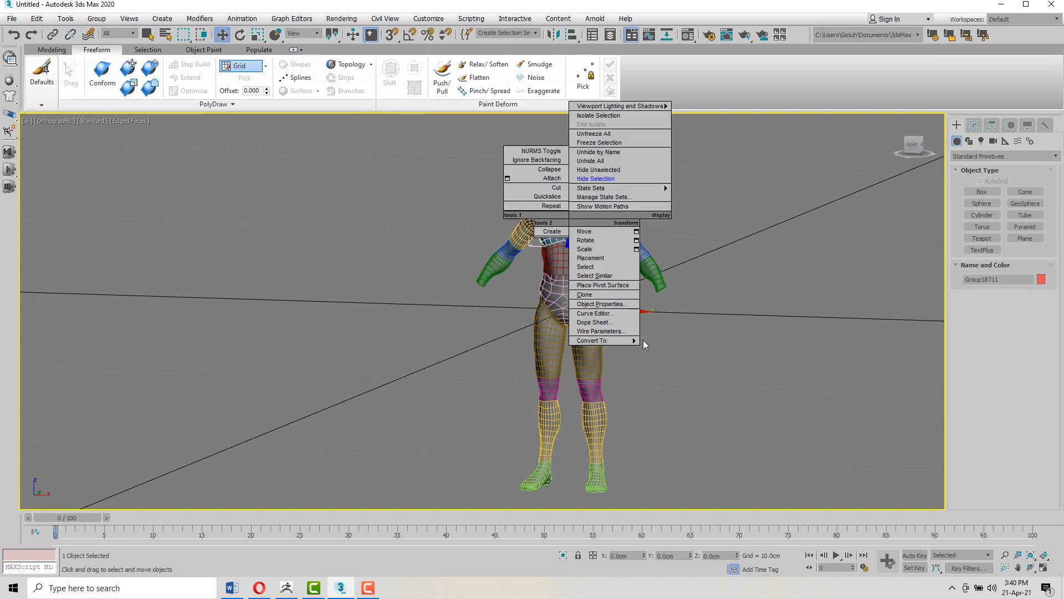
{"action": "left_click", "coordinate": [706, 341]}
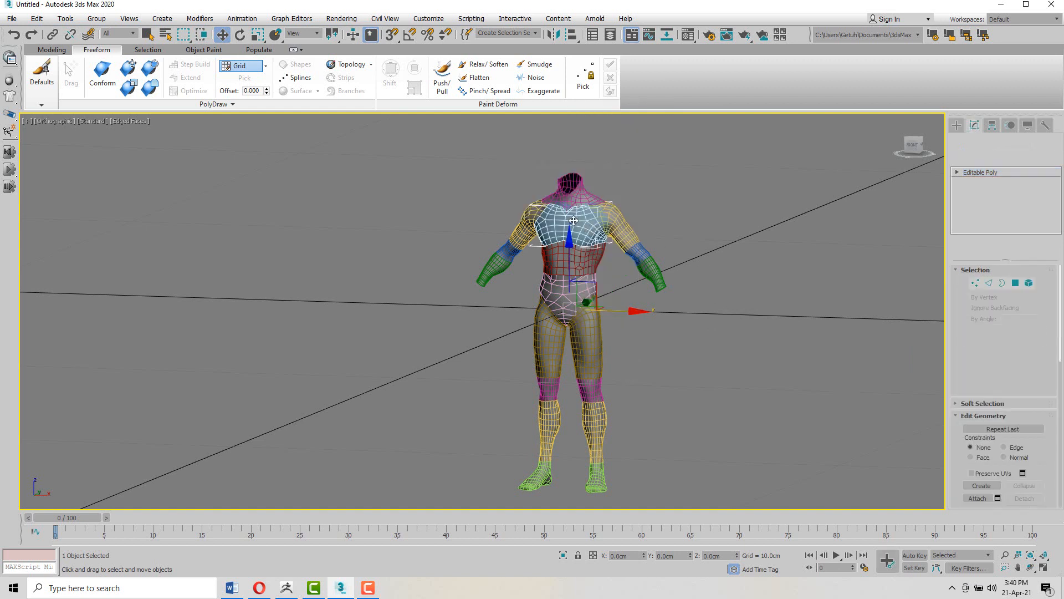
Step: Open the list of objects that can be attached to the chest piece
{"action": "right_click", "coordinate": [574, 221]}
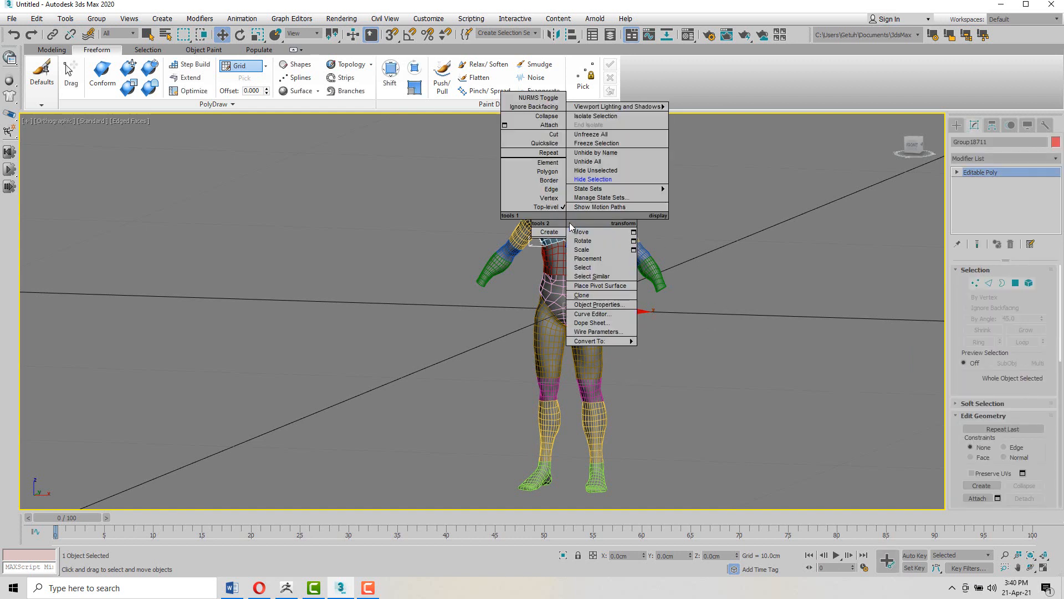
{"action": "left_click", "coordinate": [505, 125]}
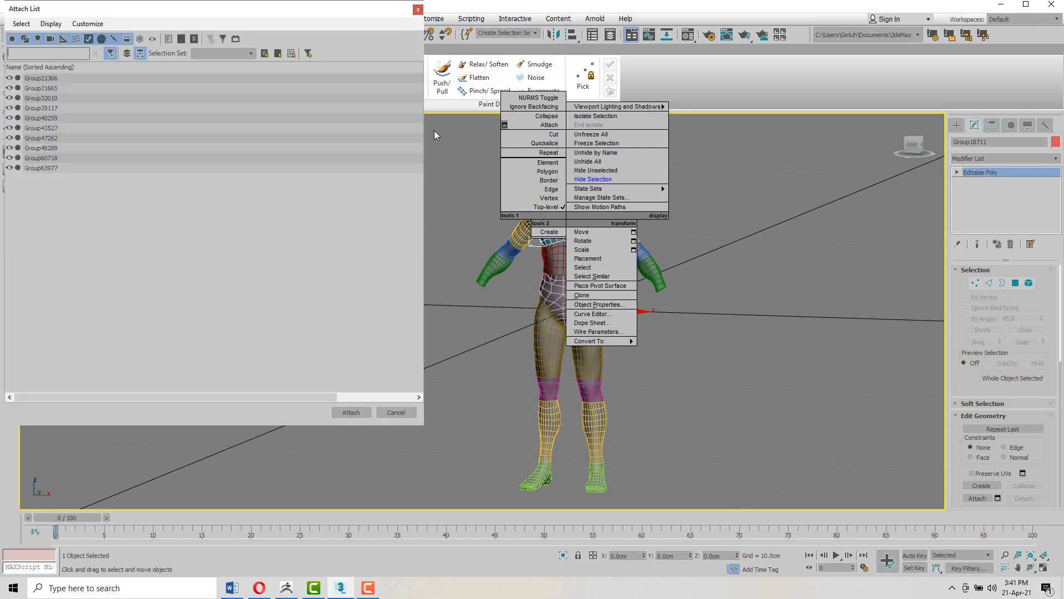
Step: Attach all listed groups from Group21366 to Group63977 to the selected body mesh, and reselect the merged mesh with edged faces displayed
{"action": "left_click", "coordinate": [51, 80]}
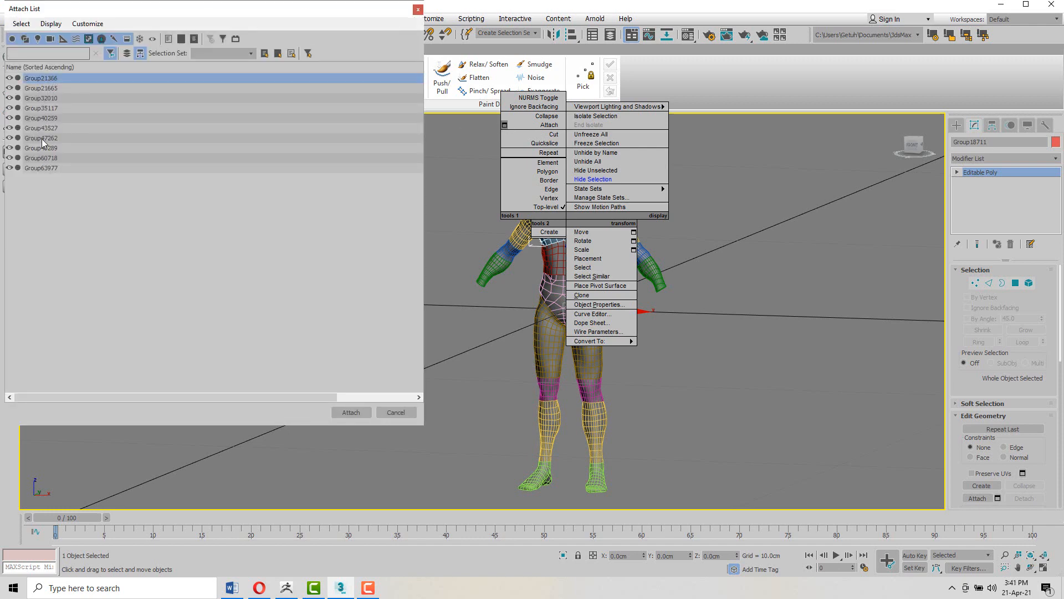
{"action": "left_click", "coordinate": [38, 171], "text": "shift"}
{"action": "left_click", "coordinate": [351, 413]}
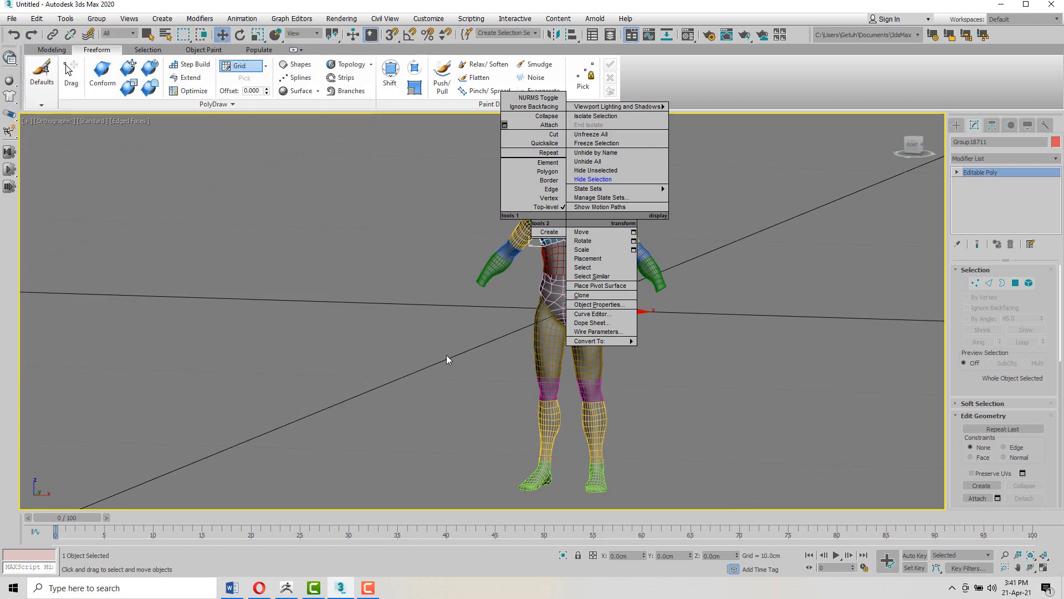
{"action": "scroll", "coordinate": [609, 221], "scroll_direction": "up", "scroll_amount": 4}
{"action": "left_click", "coordinate": [696, 196]}
{"action": "key", "text": "F4"}
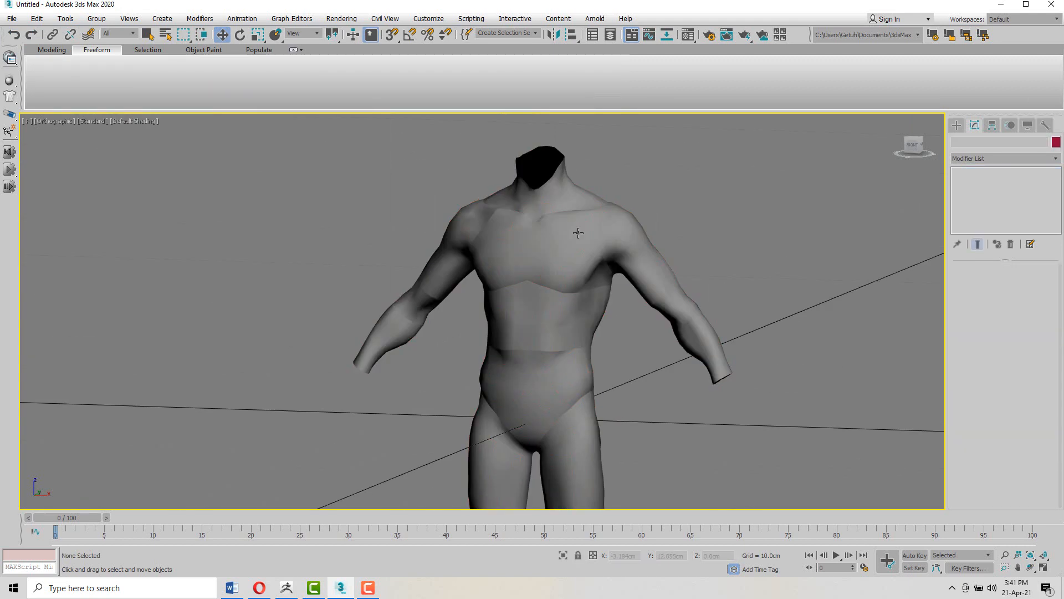
{"action": "left_click", "coordinate": [574, 231]}
{"action": "scroll", "coordinate": [560, 255], "scroll_direction": "up", "scroll_amount": 4}
{"action": "key", "text": "F4"}
{"action": "scroll", "coordinate": [549, 269], "scroll_direction": "down", "scroll_amount": 4}
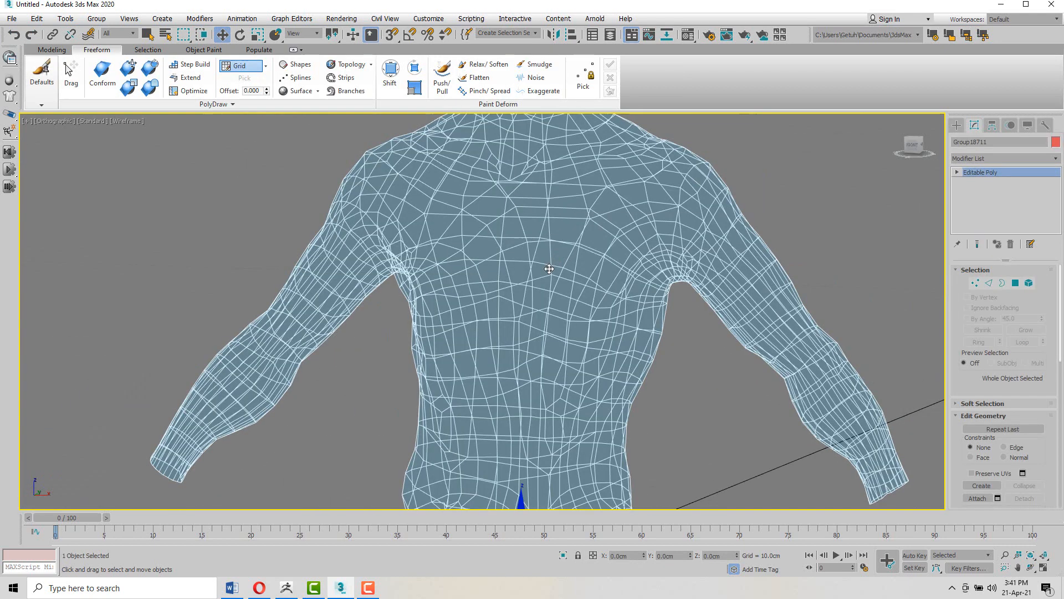
Step: Try moving a vertex on the chest seam to test whether the parts are joined, and undo the move
{"action": "key", "text": "1"}
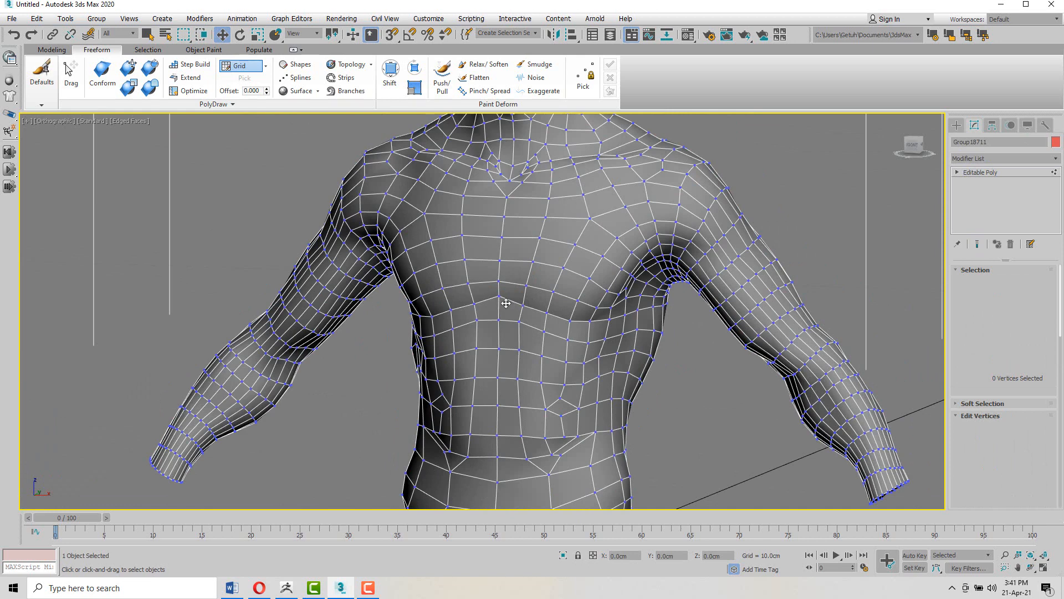
{"action": "left_click", "coordinate": [504, 296]}
{"action": "left_click_drag", "start_coordinate": [517, 288], "coordinate": [492, 306]}
{"action": "key", "text": "ctrl+z"}
{"action": "scroll", "coordinate": [650, 289], "scroll_direction": "down", "scroll_amount": 3}
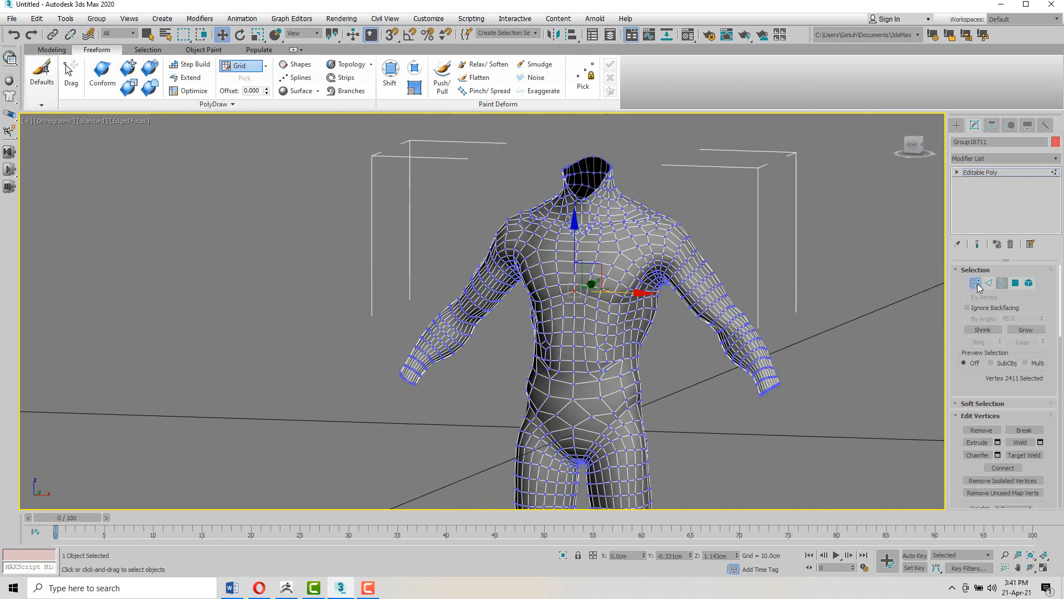
{"action": "left_click", "coordinate": [977, 284]}
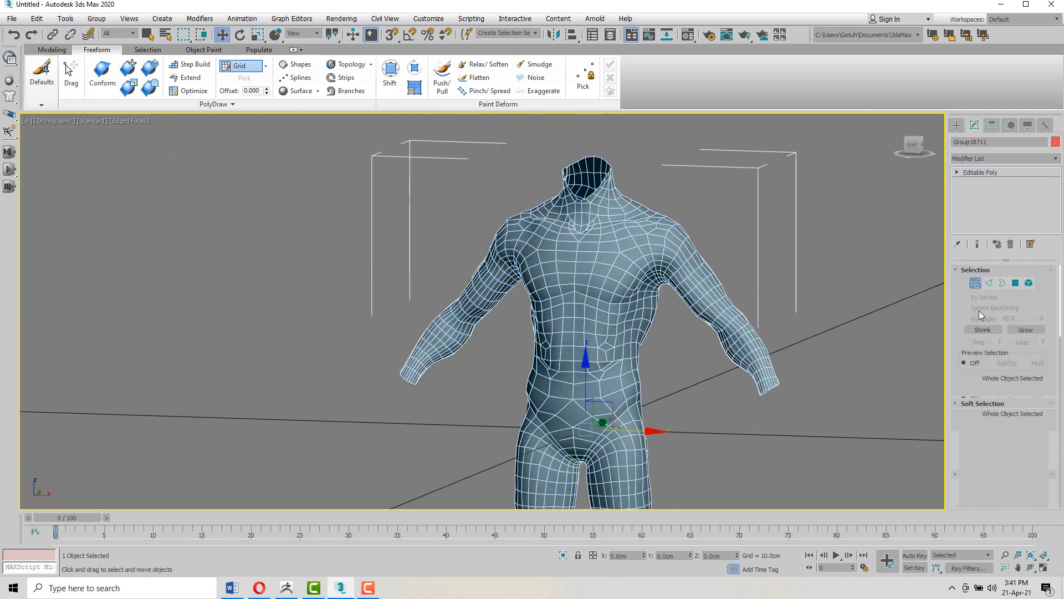
{"action": "left_click", "coordinate": [977, 284]}
{"action": "left_click", "coordinate": [977, 284]}
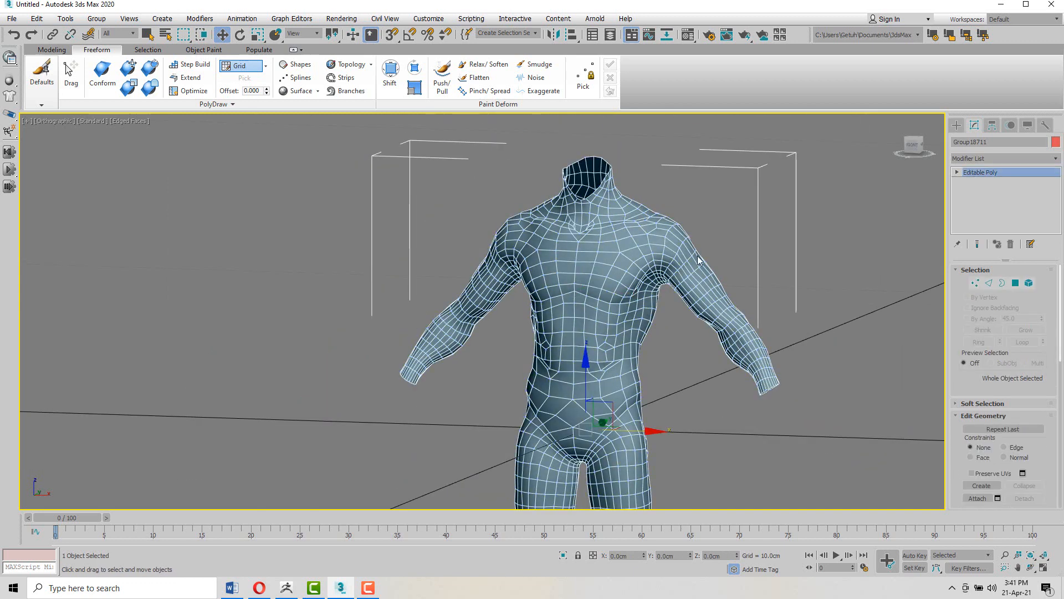
Step: Select all vertices of the merged body and weld them with a weld threshold of 0.01 cm
{"action": "left_click", "coordinate": [976, 284]}
{"action": "key", "text": "ctrl+a"}
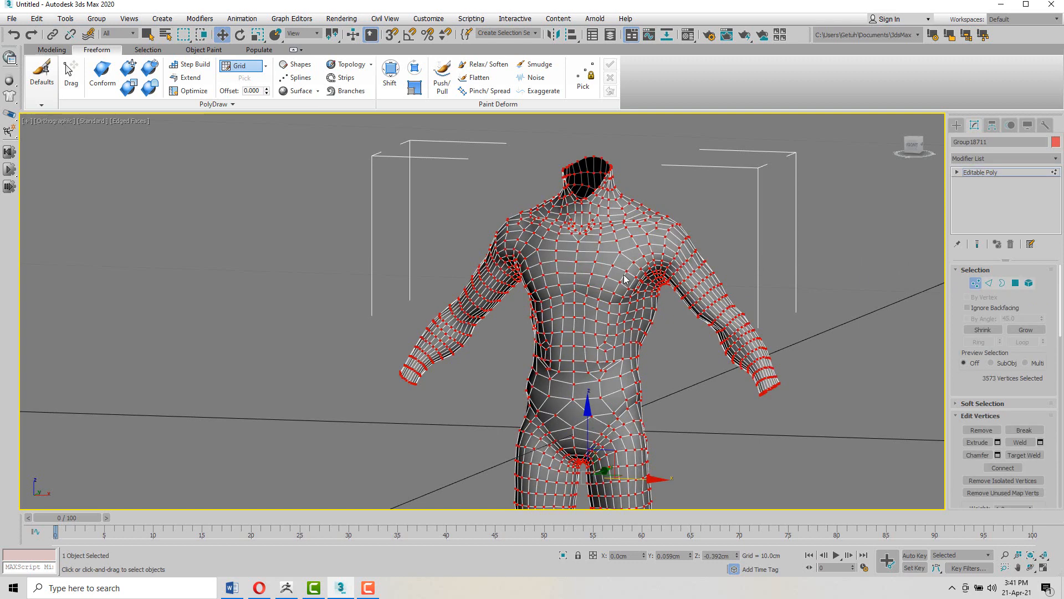
{"action": "scroll", "coordinate": [623, 278], "scroll_direction": "up", "scroll_amount": 3}
{"action": "scroll", "coordinate": [632, 288], "scroll_direction": "down", "scroll_amount": 3}
{"action": "scroll", "coordinate": [638, 299], "scroll_direction": "up", "scroll_amount": 3}
{"action": "scroll", "coordinate": [587, 270], "scroll_direction": "up", "scroll_amount": 2}
{"action": "right_click", "coordinate": [588, 267]}
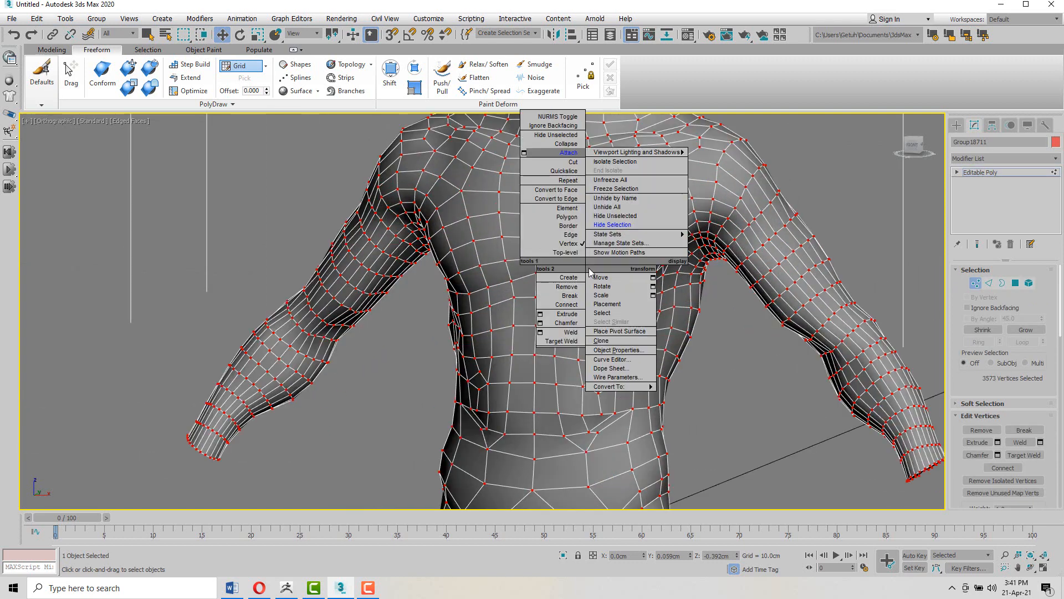
{"action": "left_click", "coordinate": [742, 196]}
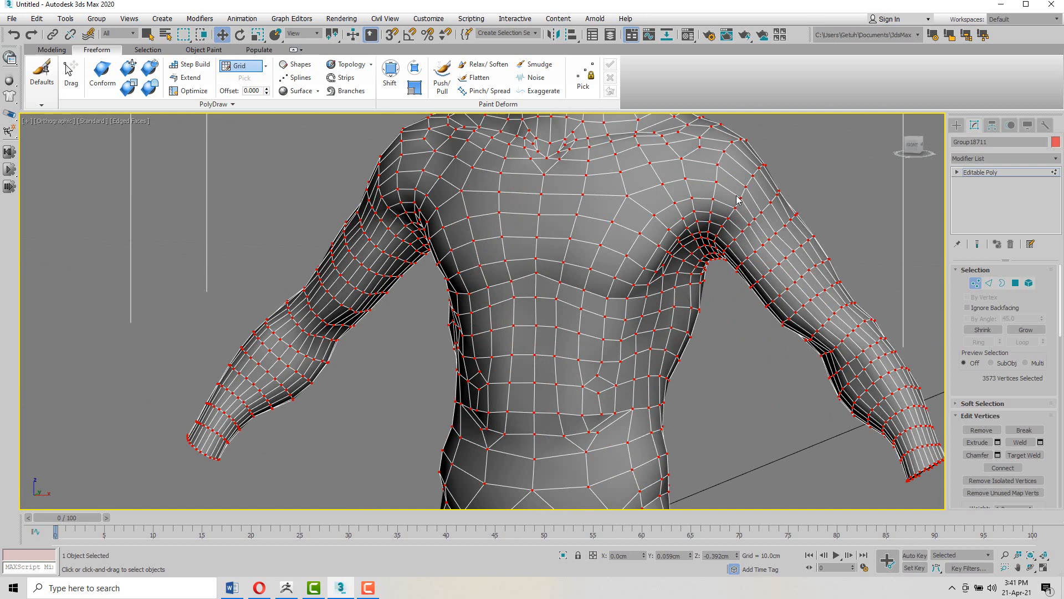
{"action": "right_click", "coordinate": [737, 196]}
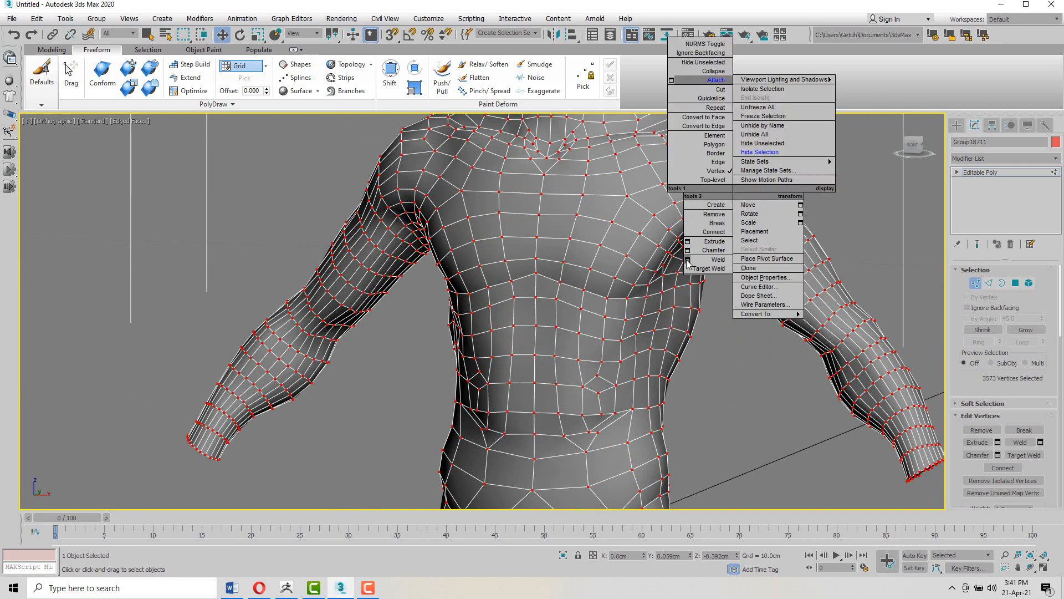
{"action": "left_click", "coordinate": [704, 260]}
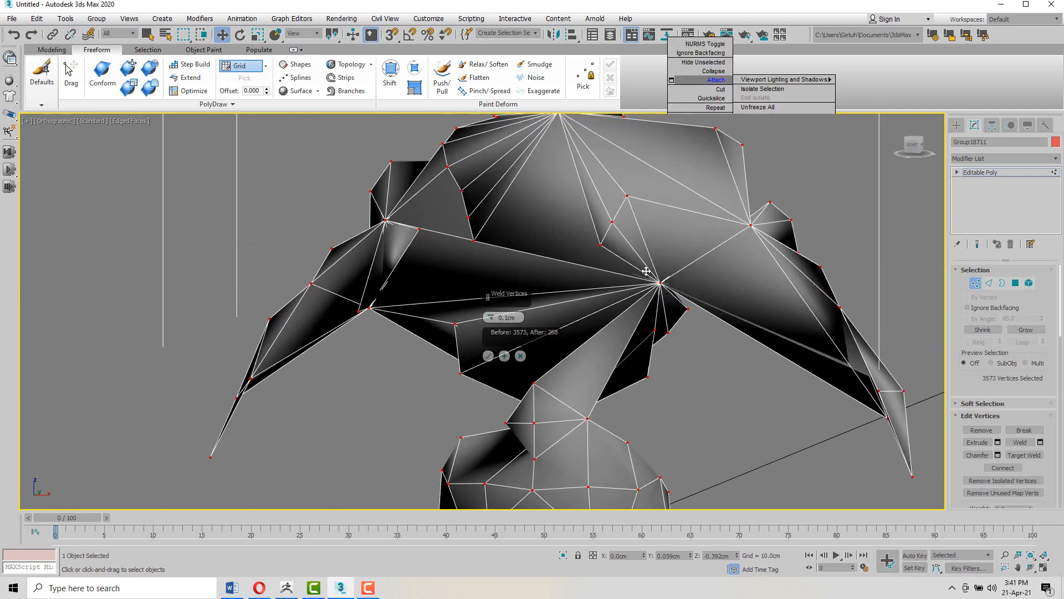
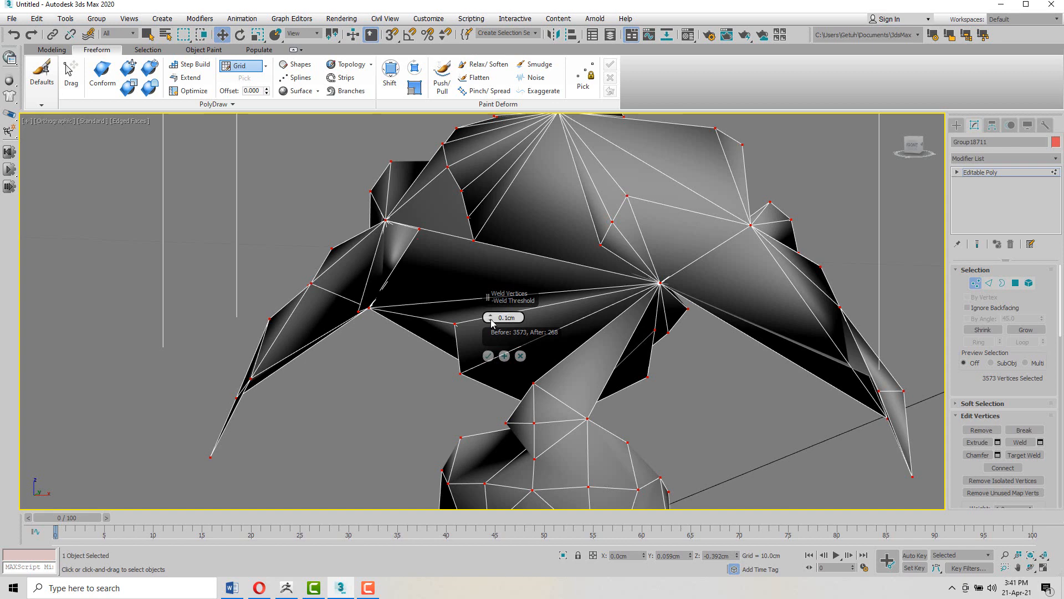
{"action": "left_click", "coordinate": [491, 320]}
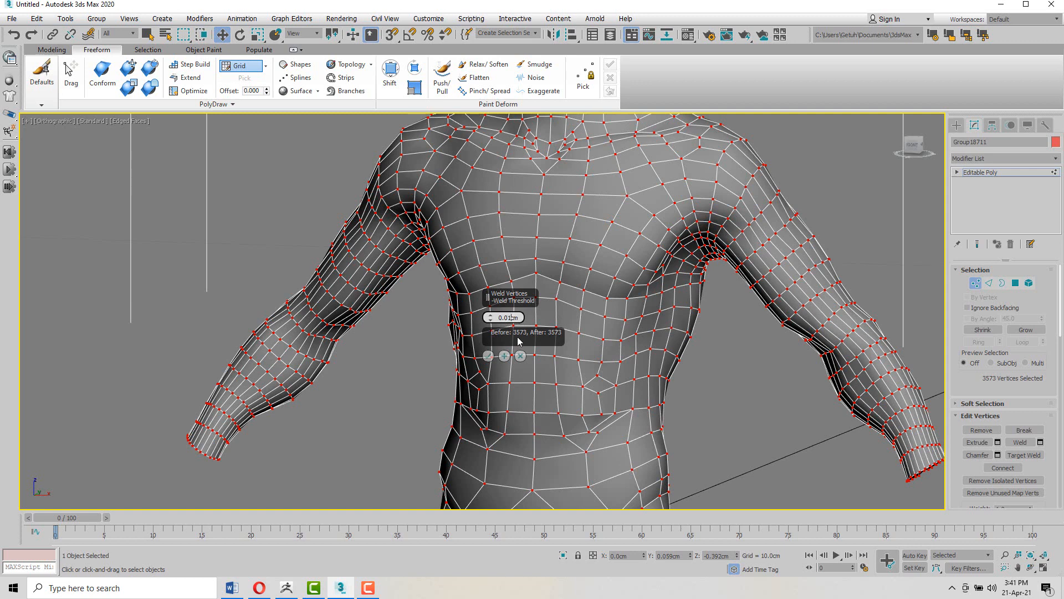
{"action": "key", "text": "Return"}
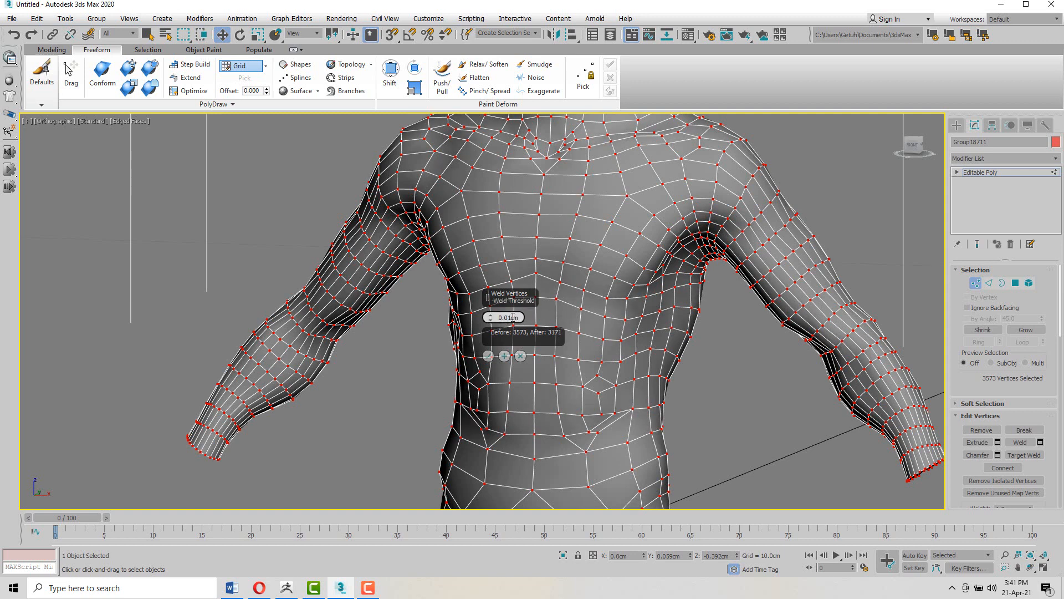
{"action": "left_click_drag", "start_coordinate": [512, 317], "coordinate": [517, 317]}
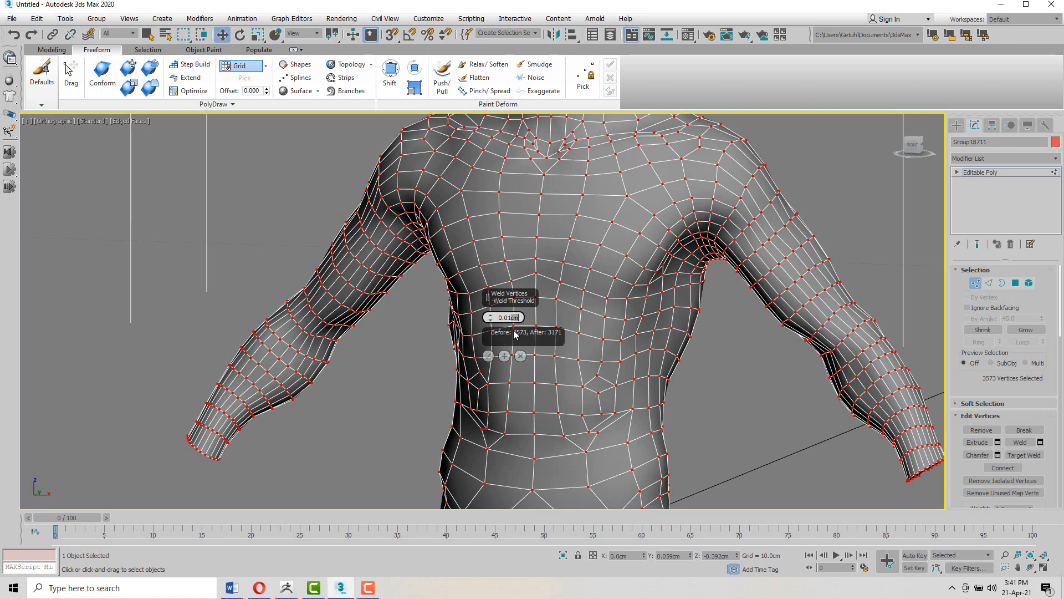
{"action": "mouse_move", "coordinate": [649, 265]}
{"action": "middle_mouse_down", "text": "alt"}
{"action": "mouse_move", "coordinate": [611, 238]}
{"action": "mouse_move", "coordinate": [518, 245]}
{"action": "mouse_move", "coordinate": [617, 240]}
{"action": "mouse_move", "coordinate": [653, 217]}
{"action": "mouse_move", "coordinate": [672, 238]}
{"action": "mouse_move", "coordinate": [648, 249]}
{"action": "middle_mouse_up", "text": "alt"}
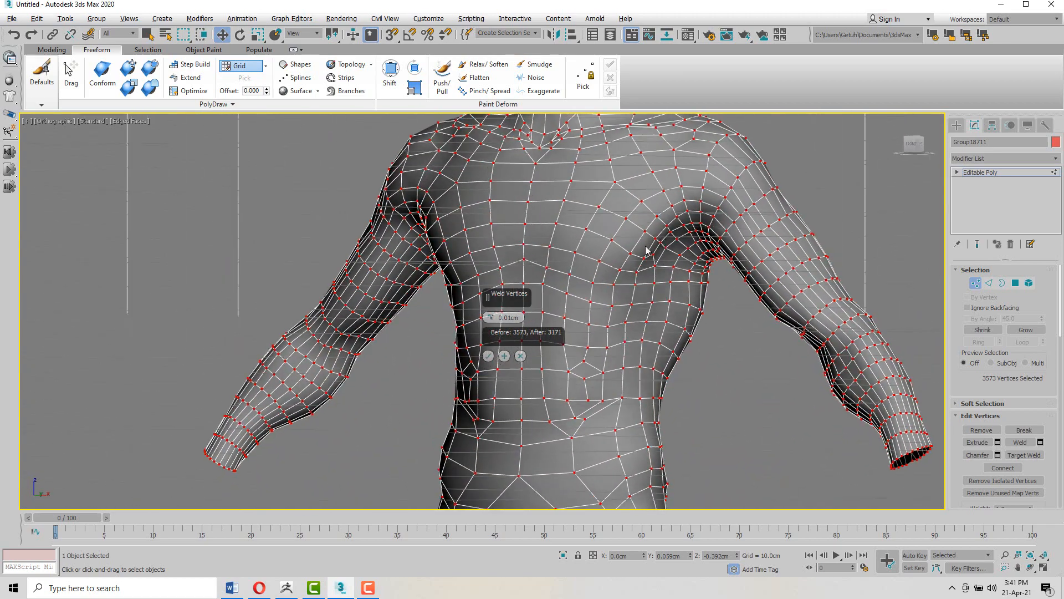
{"action": "left_click", "coordinate": [489, 356]}
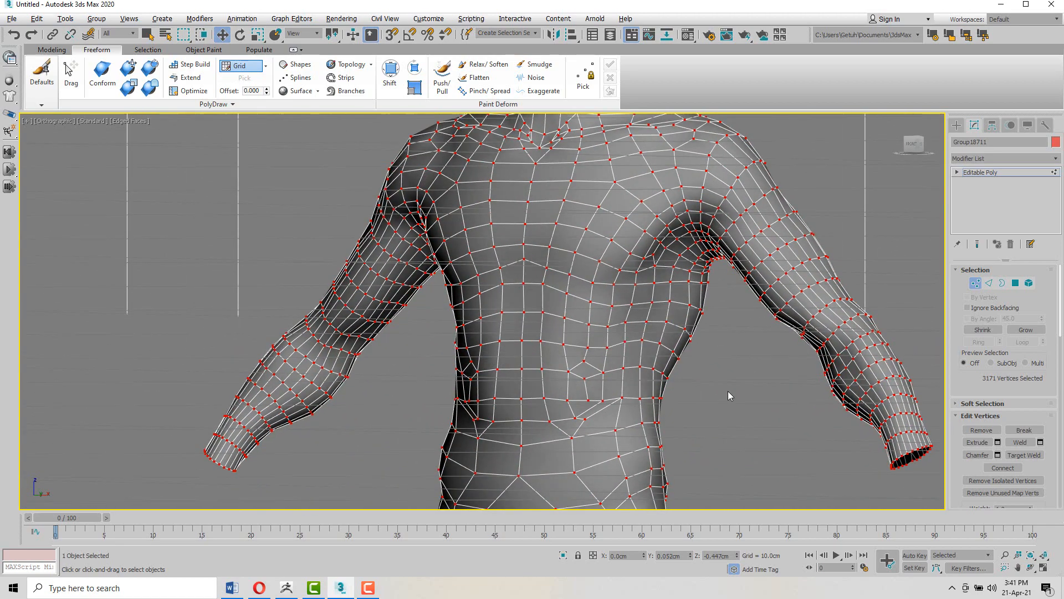
Step: Pick single vertices along the chest seam to check the weld, and leave vertex editing
{"action": "left_click", "coordinate": [729, 396]}
{"action": "left_click", "coordinate": [527, 259]}
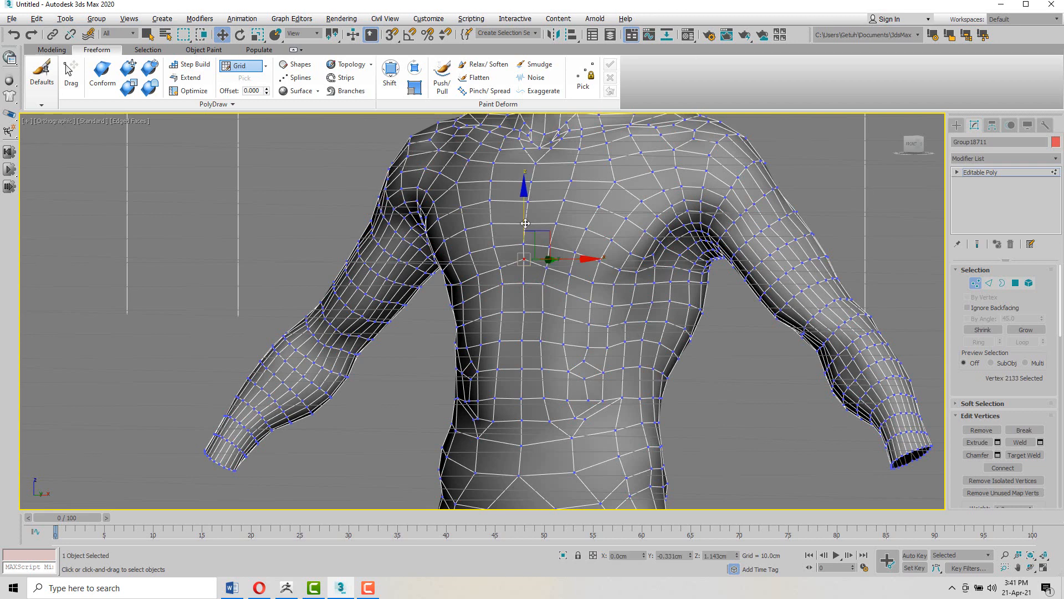
{"action": "left_click", "coordinate": [570, 274]}
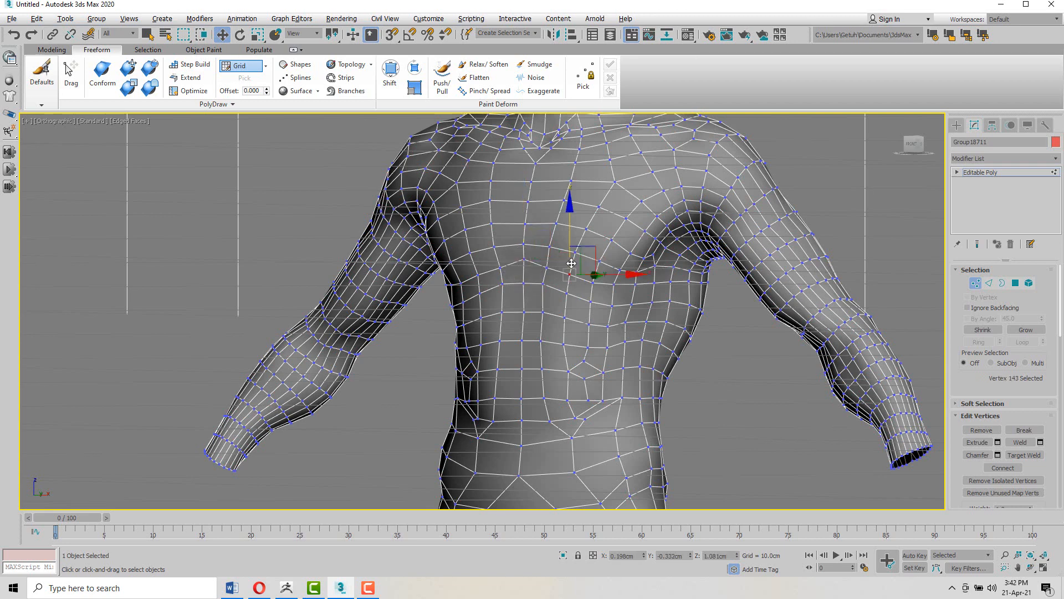
{"action": "left_click", "coordinate": [978, 283]}
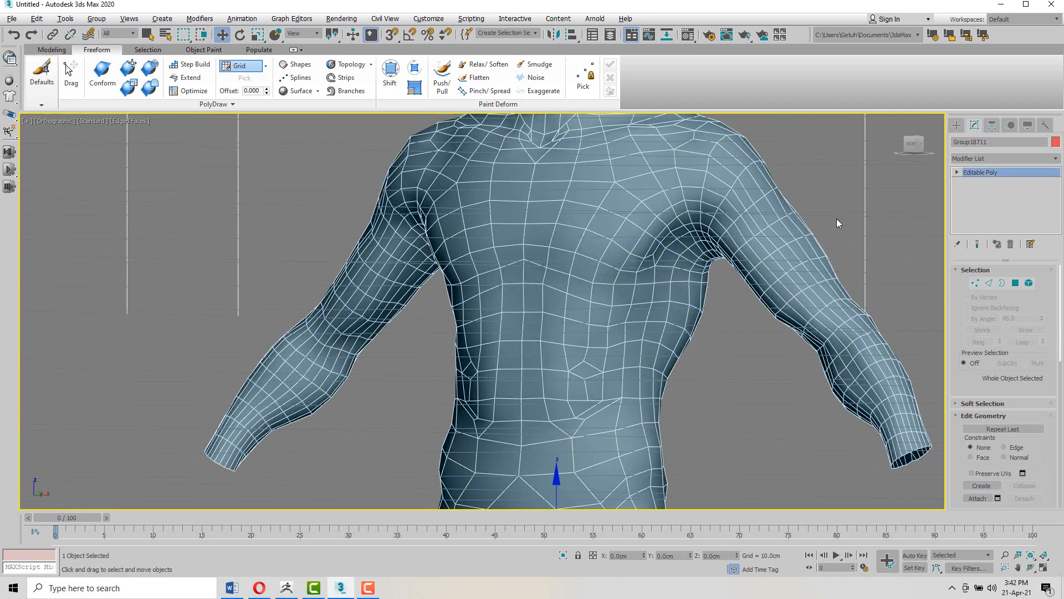
Step: Examine the welded body's topology from the front and back, including the torso, hips, shoulders and neck
{"action": "left_click", "coordinate": [837, 219]}
{"action": "scroll", "coordinate": [618, 246], "scroll_direction": "down", "scroll_amount": 5}
{"action": "left_click", "coordinate": [609, 244]}
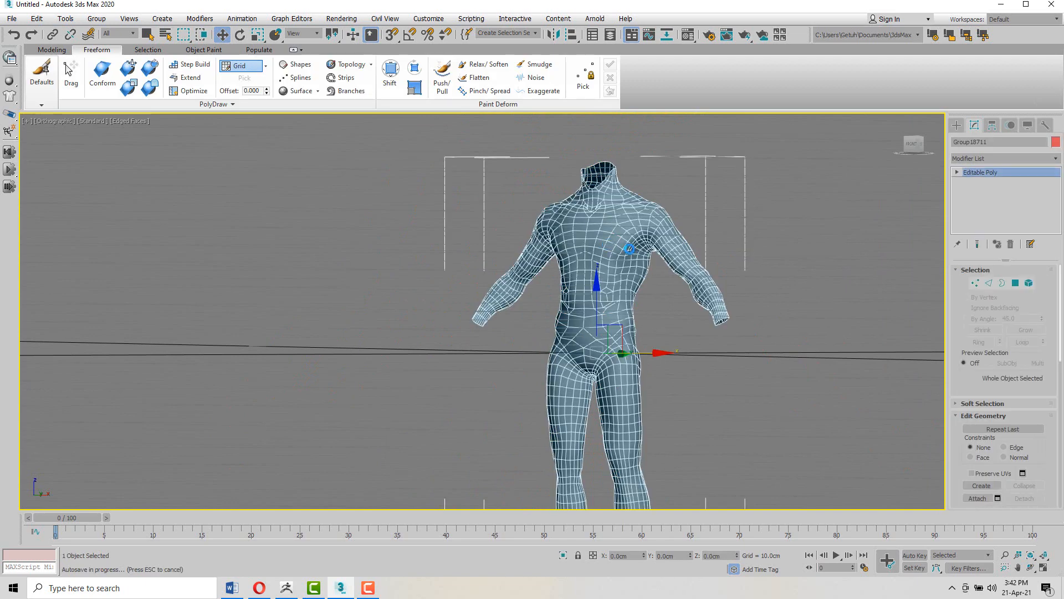
{"action": "key", "text": "F4"}
{"action": "mouse_move", "coordinate": [624, 248]}
{"action": "middle_mouse_down", "text": "alt"}
{"action": "mouse_move", "coordinate": [612, 294]}
{"action": "mouse_move", "coordinate": [803, 304]}
{"action": "mouse_move", "coordinate": [784, 304]}
{"action": "middle_mouse_up", "text": "alt"}
{"action": "key", "text": "F4"}
{"action": "scroll", "coordinate": [609, 305], "scroll_direction": "up", "scroll_amount": 3}
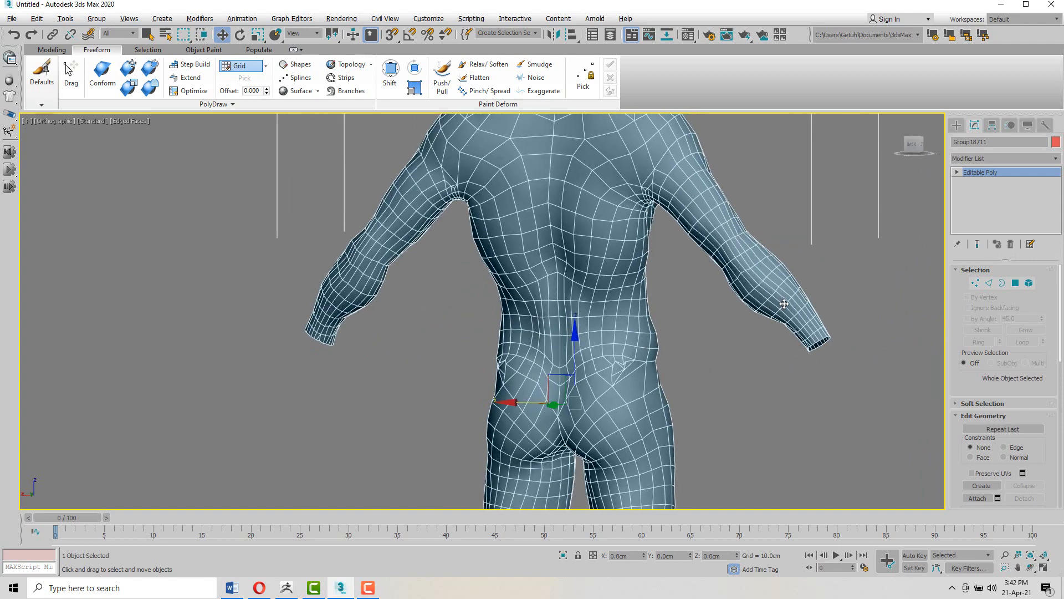
{"action": "scroll", "coordinate": [605, 357], "scroll_direction": "up", "scroll_amount": 3}
{"action": "scroll", "coordinate": [623, 333], "scroll_direction": "up", "scroll_amount": 1}
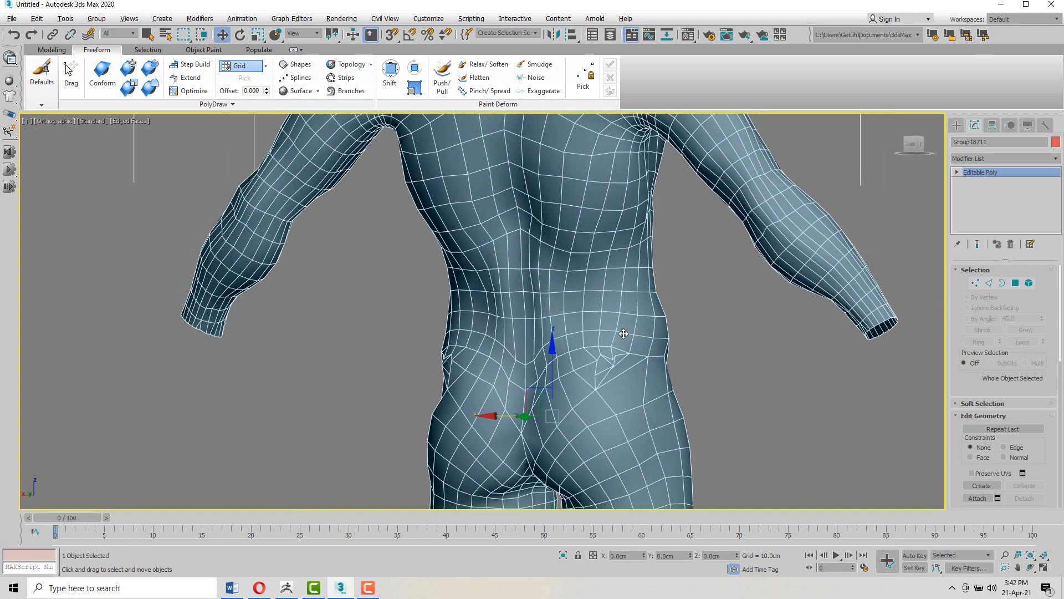
{"action": "middle_click_drag", "start_coordinate": [624, 333], "coordinate": [544, 332], "text": "alt"}
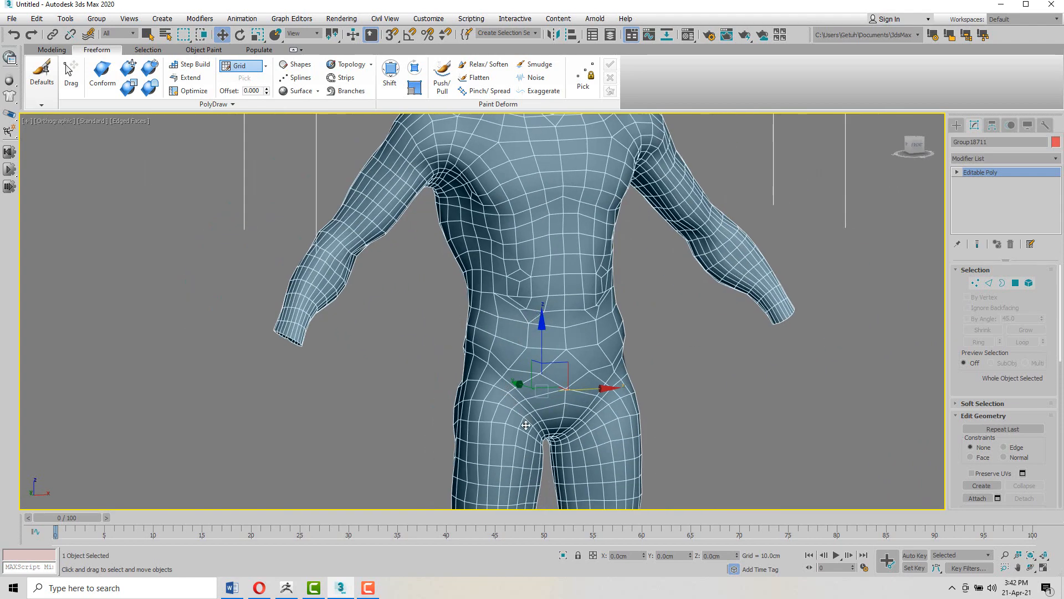
{"action": "middle_click_drag", "start_coordinate": [526, 425], "coordinate": [562, 444], "text": "alt"}
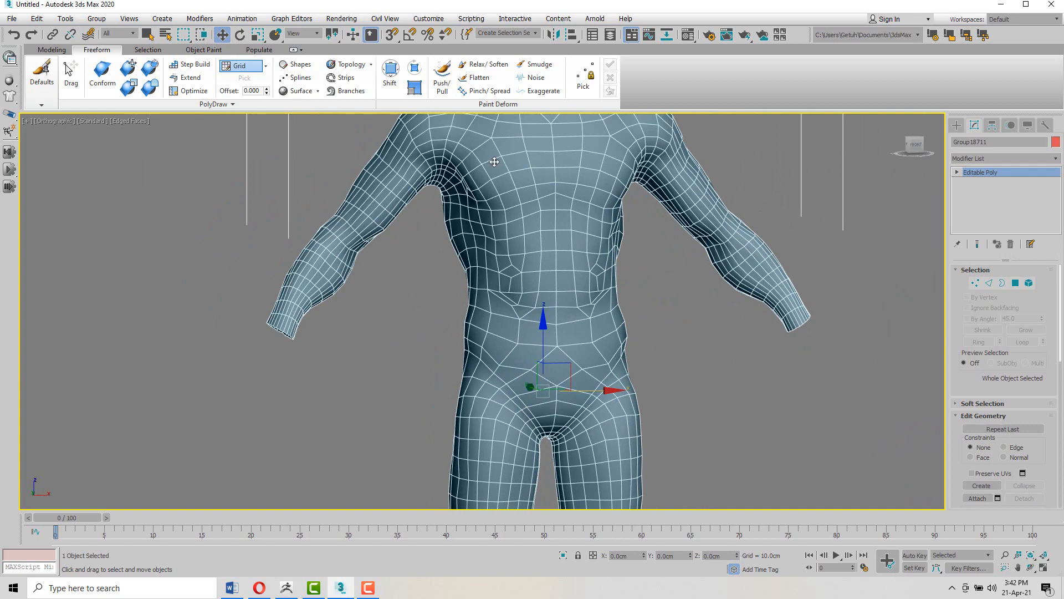
{"action": "scroll", "coordinate": [556, 350], "scroll_direction": "down", "scroll_amount": 3}
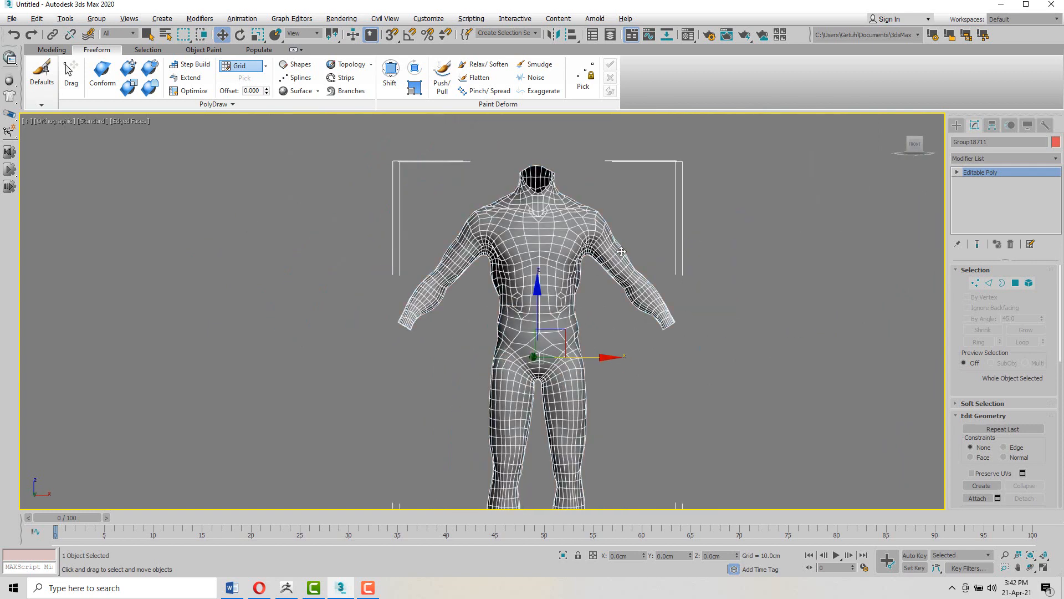
{"action": "middle_click_drag", "start_coordinate": [499, 266], "coordinate": [427, 261], "text": "alt"}
{"action": "scroll", "coordinate": [492, 216], "scroll_direction": "up", "scroll_amount": 4}
{"action": "middle_click_drag", "start_coordinate": [492, 216], "coordinate": [468, 234], "text": "alt"}
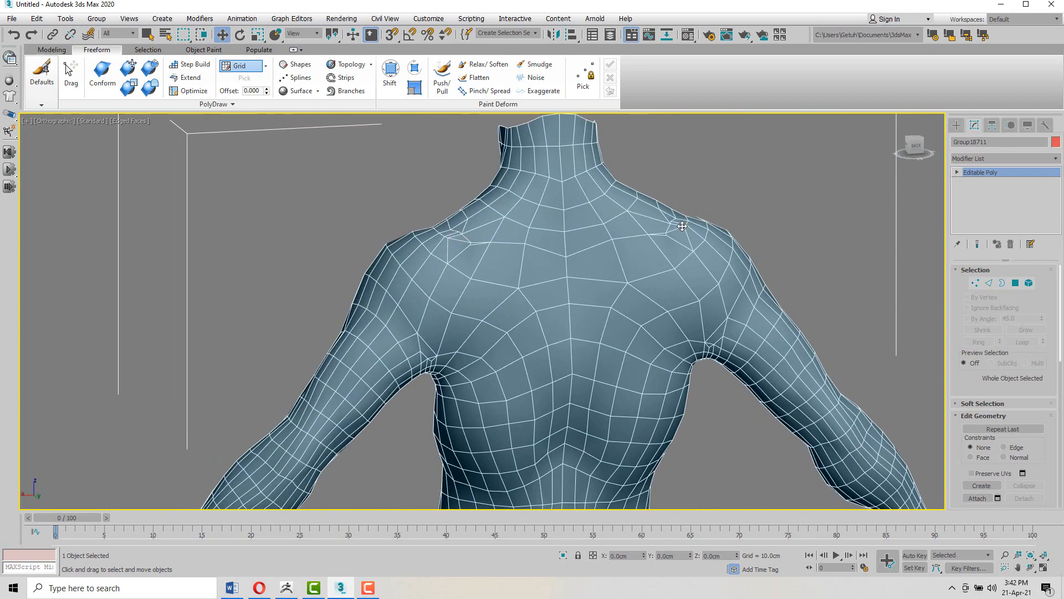
{"action": "scroll", "coordinate": [682, 226], "scroll_direction": "down", "scroll_amount": 5}
{"action": "middle_click_drag", "start_coordinate": [765, 221], "coordinate": [706, 233], "text": "alt"}
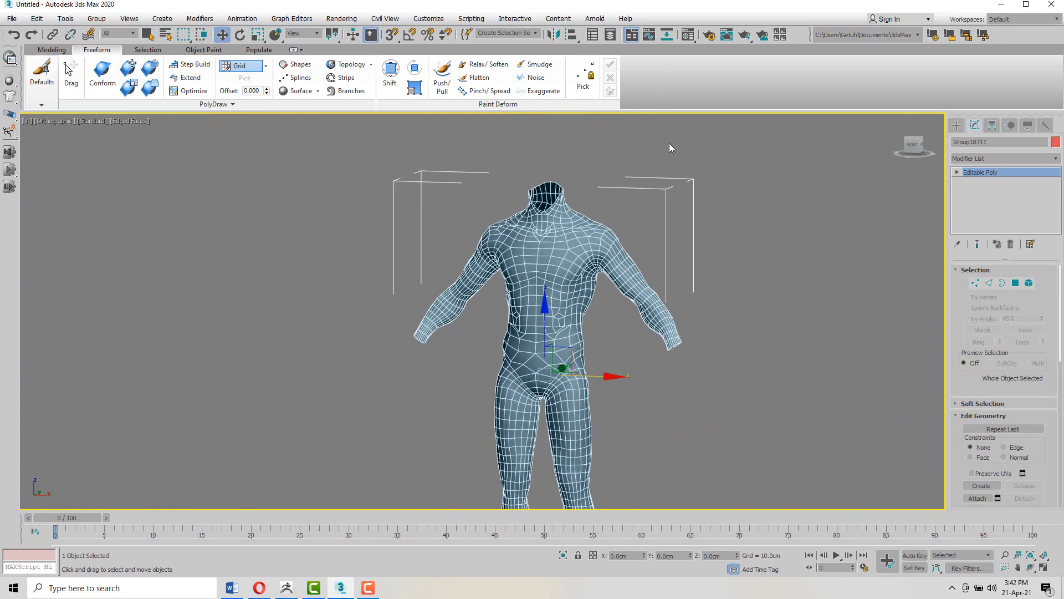
{"action": "scroll", "coordinate": [652, 205], "scroll_direction": "down", "scroll_amount": 2}
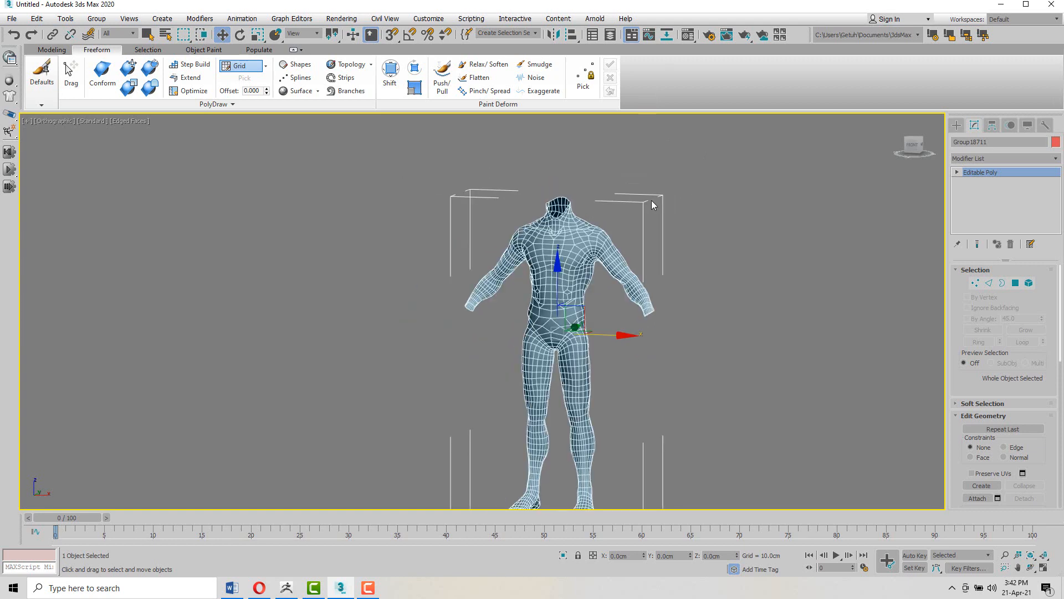
Step: Deselect the welded body and unhide all objects in the scene
{"action": "left_click", "coordinate": [726, 198]}
{"action": "right_click", "coordinate": [751, 197]}
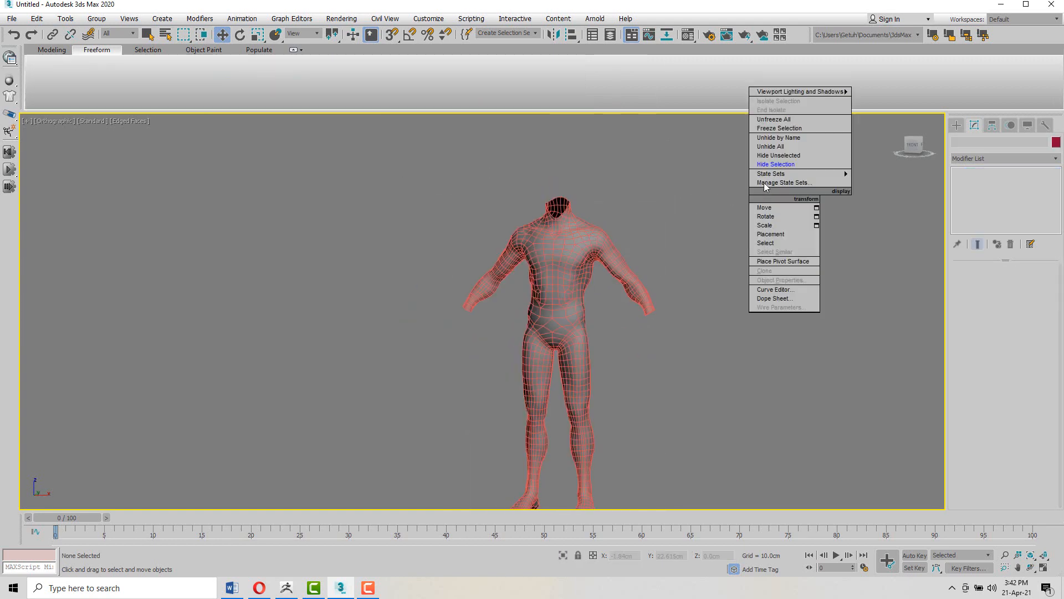
{"action": "left_click", "coordinate": [779, 146]}
{"action": "scroll", "coordinate": [577, 214], "scroll_direction": "up", "scroll_amount": 3}
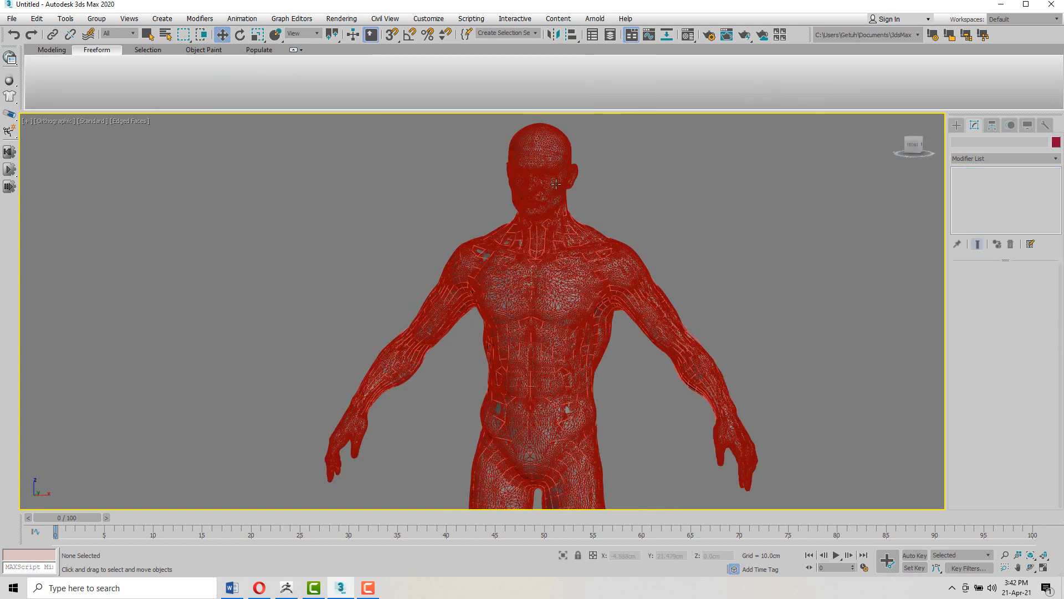
Step: Select the detailed reference body, hide its edged-face display, and convert it to Editable Poly
{"action": "left_click", "coordinate": [548, 174]}
{"action": "key", "text": "F4"}
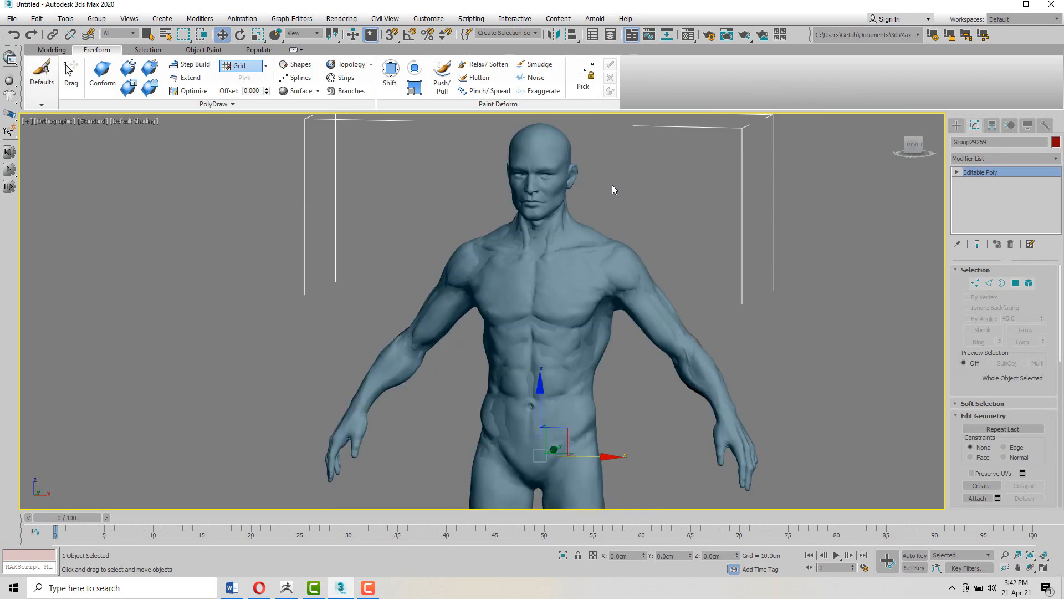
{"action": "scroll", "coordinate": [612, 185], "scroll_direction": "down", "scroll_amount": 2}
{"action": "left_click", "coordinate": [585, 169]}
{"action": "left_click", "coordinate": [585, 170]}
{"action": "right_click", "coordinate": [578, 168]}
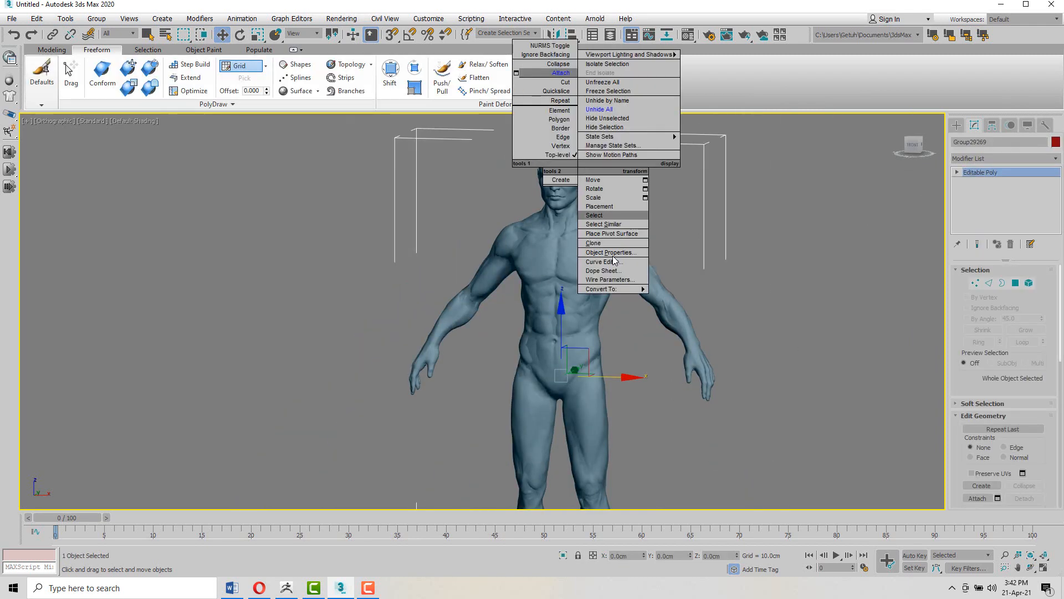
{"action": "mouse_move", "coordinate": [604, 289]}
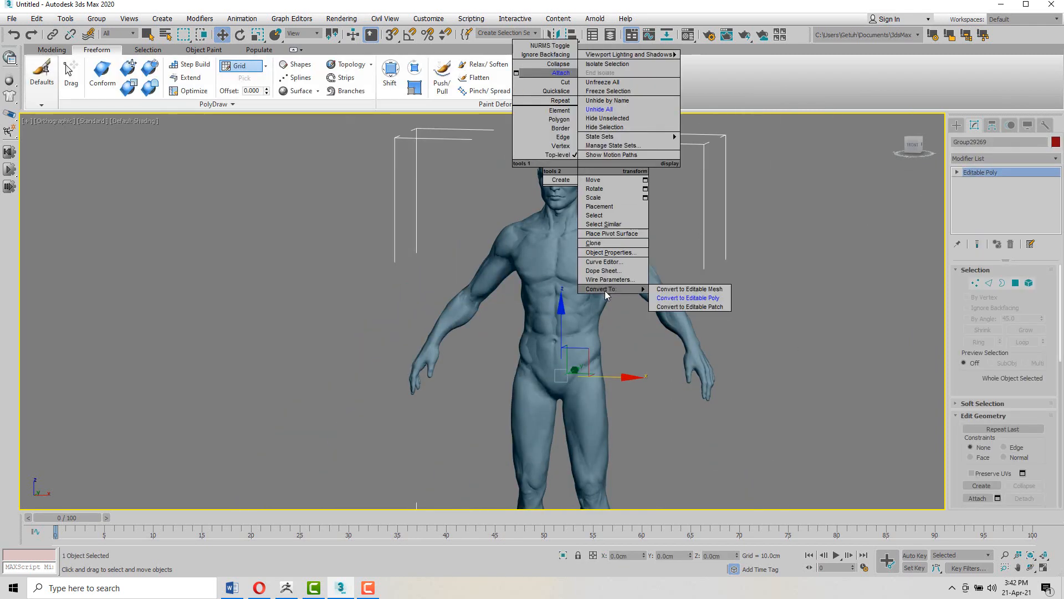
{"action": "left_click", "coordinate": [677, 298]}
{"action": "middle_click_drag", "start_coordinate": [663, 209], "coordinate": [671, 230]}
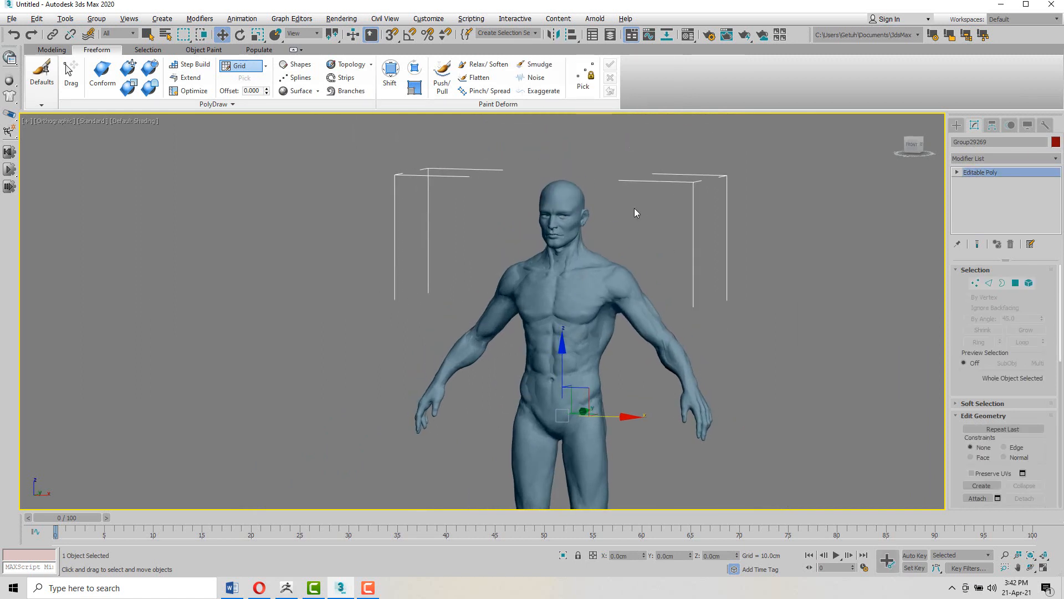
{"action": "scroll", "coordinate": [624, 202], "scroll_direction": "up", "scroll_amount": 4}
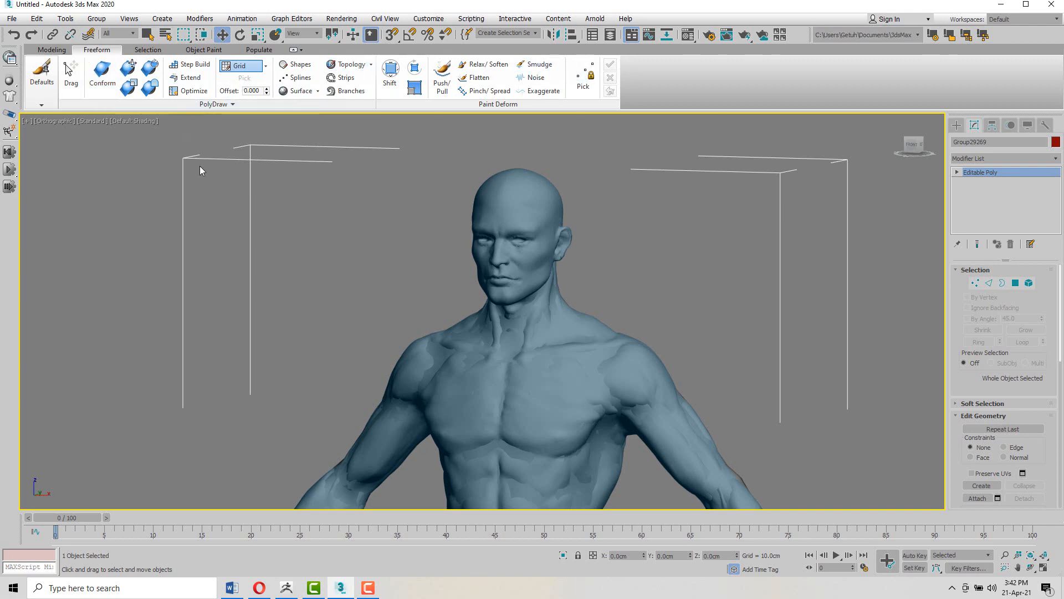
Step: Collapse the ribbon and restore its full display
{"action": "left_click", "coordinate": [294, 50]}
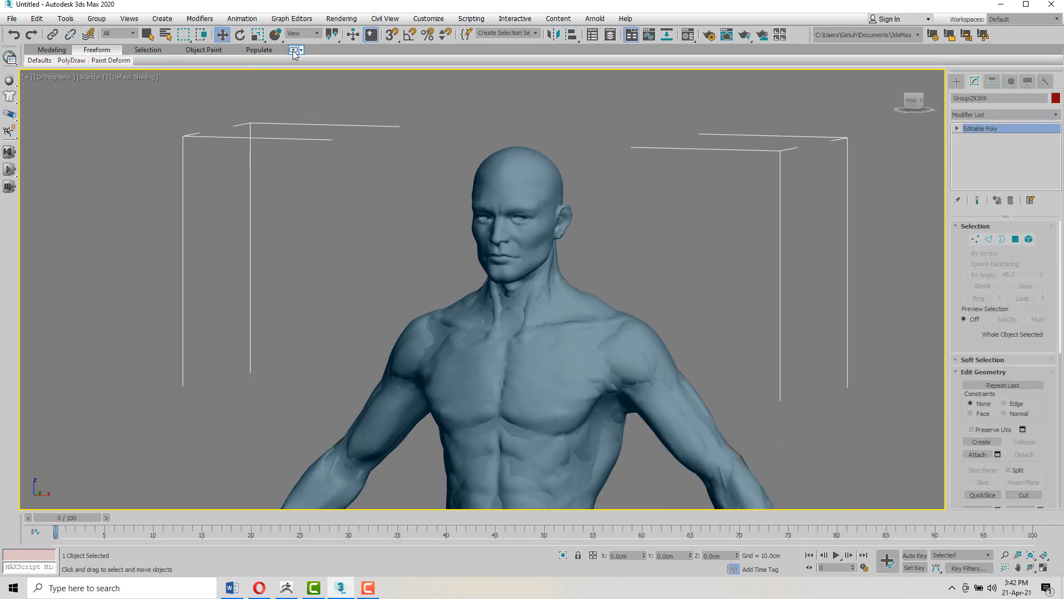
{"action": "left_click", "coordinate": [294, 50]}
{"action": "left_click", "coordinate": [294, 51]}
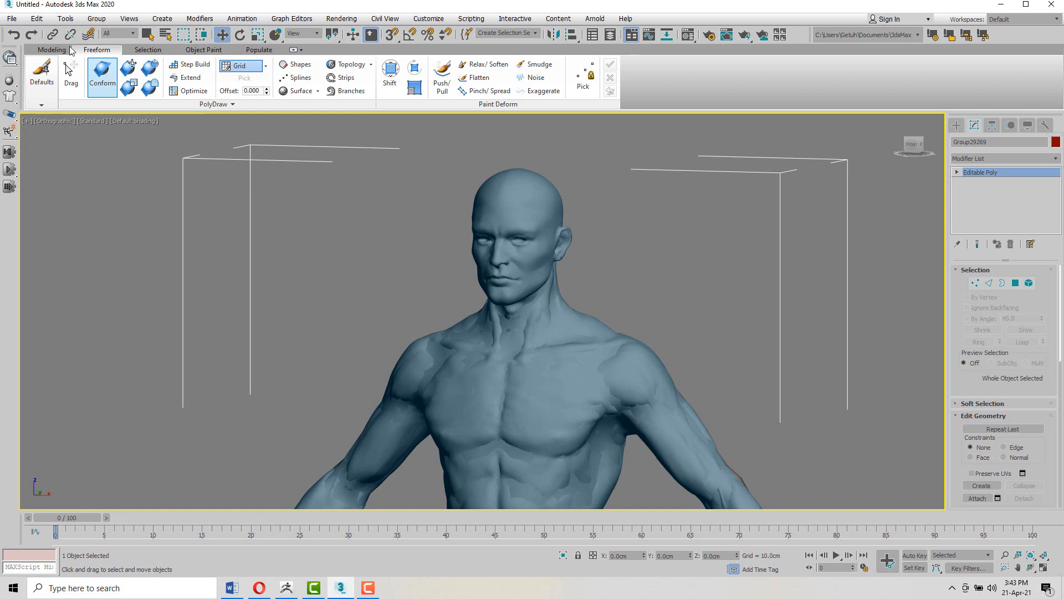
Step: Set PolyDraw to draw on a surface and pick the detailed reference body as that surface
{"action": "left_click", "coordinate": [266, 66]}
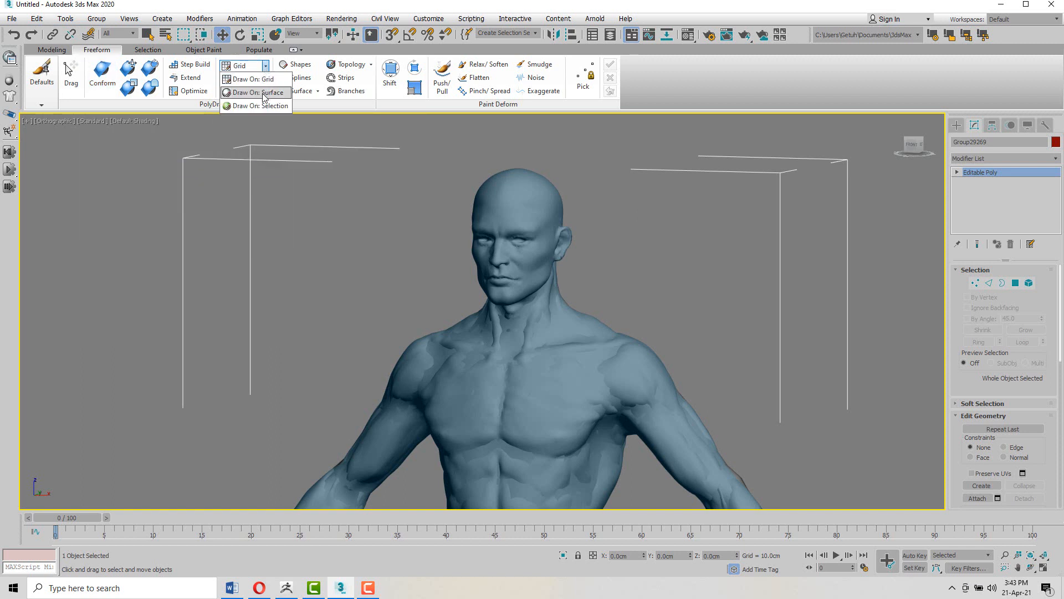
{"action": "left_click", "coordinate": [266, 66]}
{"action": "left_click", "coordinate": [253, 93]}
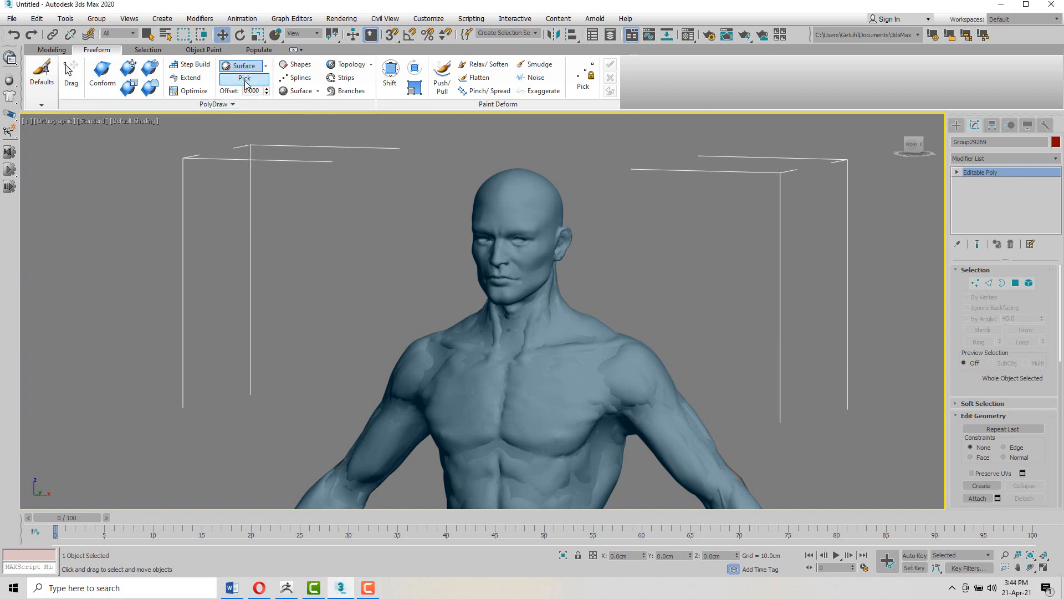
{"action": "left_click", "coordinate": [243, 79]}
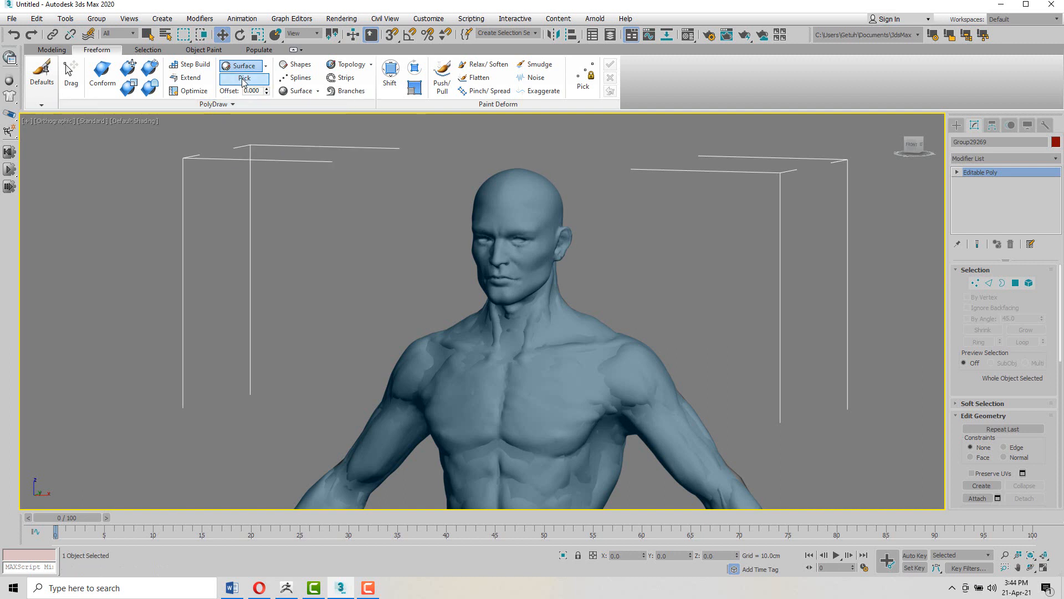
{"action": "left_click", "coordinate": [514, 200]}
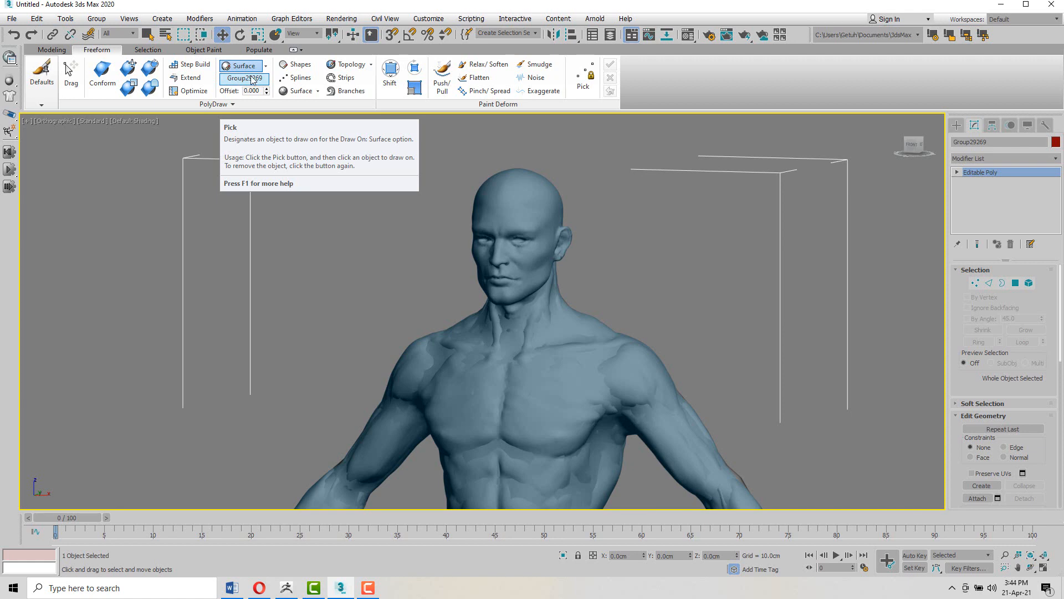
Step: Show edged faces and select the retopologized body mesh beneath the reference body
{"action": "left_click", "coordinate": [559, 146]}
{"action": "left_click", "coordinate": [512, 193]}
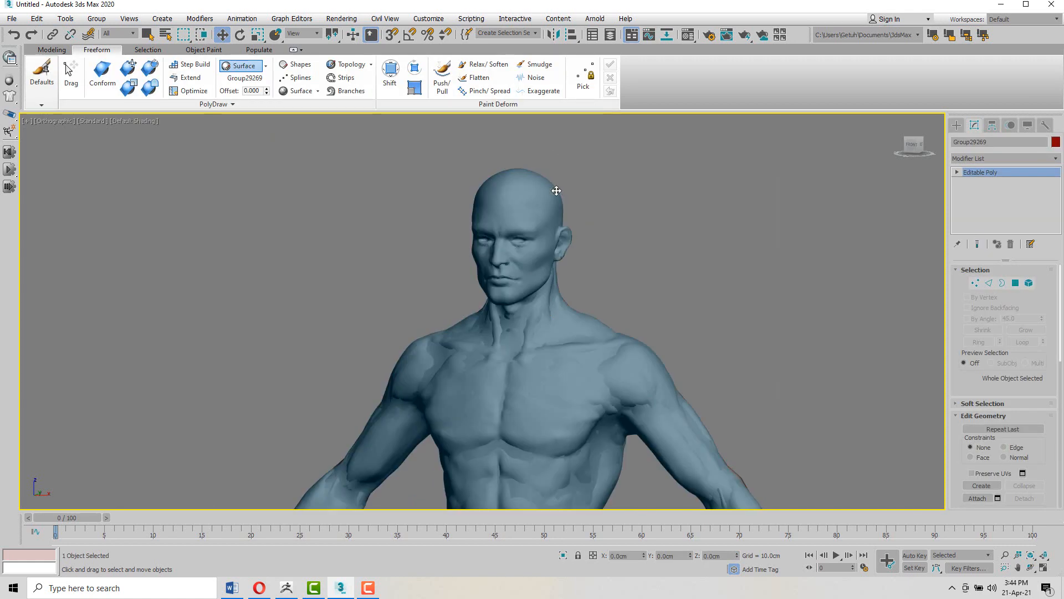
{"action": "key", "text": "F4"}
{"action": "key", "text": "F4"}
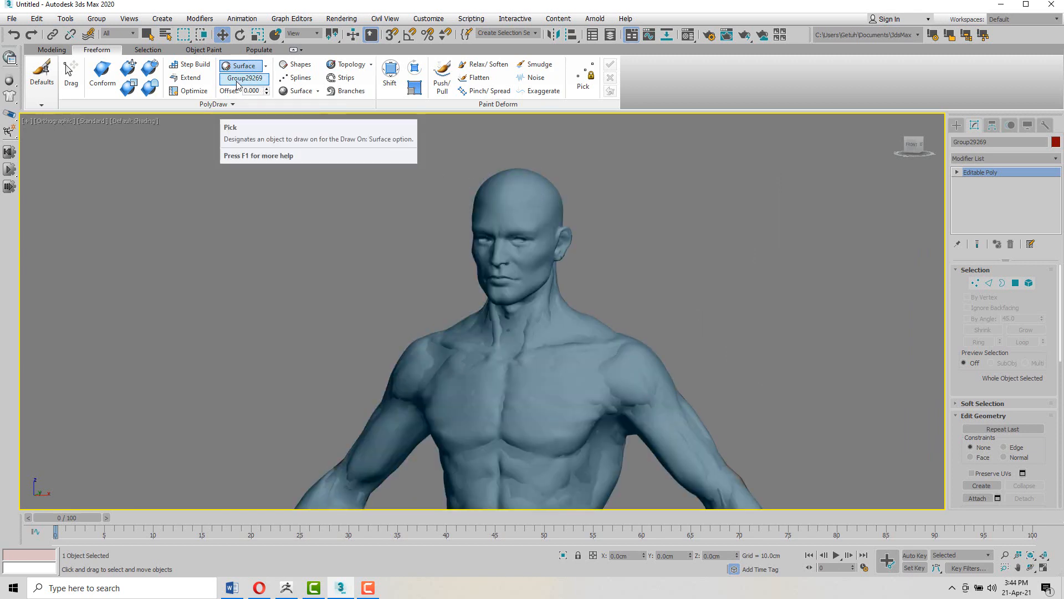
{"action": "key", "text": "F4"}
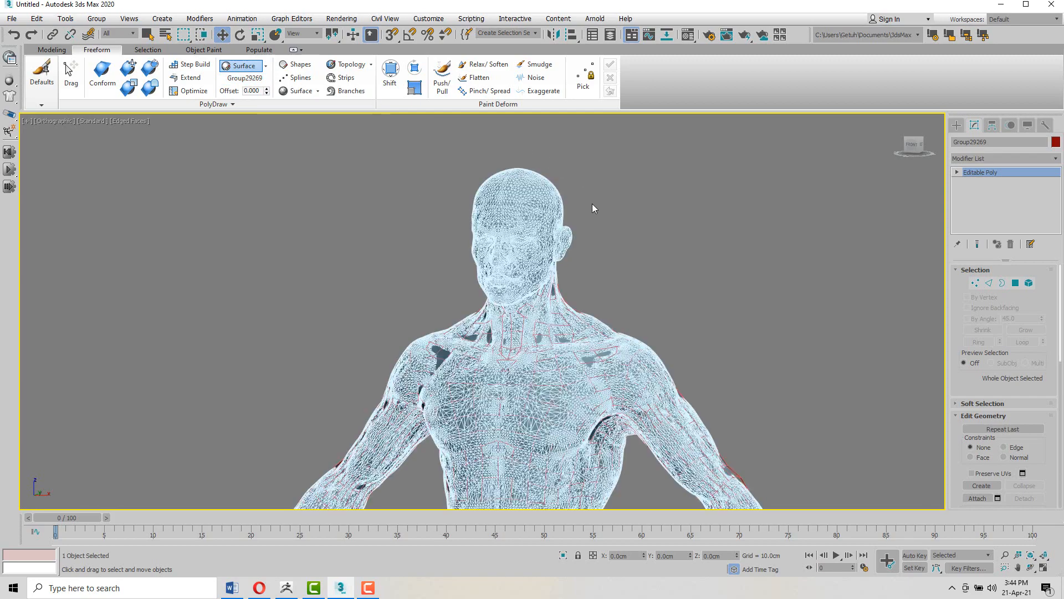
{"action": "scroll", "coordinate": [567, 310], "scroll_direction": "up", "scroll_amount": 4}
{"action": "left_click", "coordinate": [616, 227]}
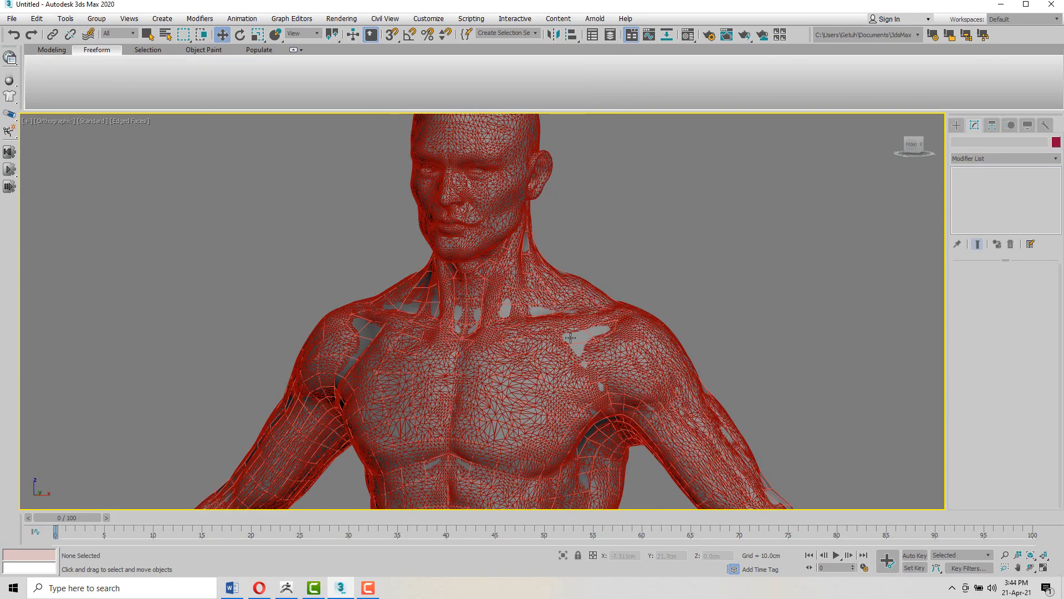
{"action": "left_click", "coordinate": [578, 341]}
Step: Brush the retopologized mesh's open edge at the back of the neck with the Move Conform brush onto the reference surface
{"action": "middle_click_drag", "start_coordinate": [596, 257], "coordinate": [521, 208], "text": "alt"}
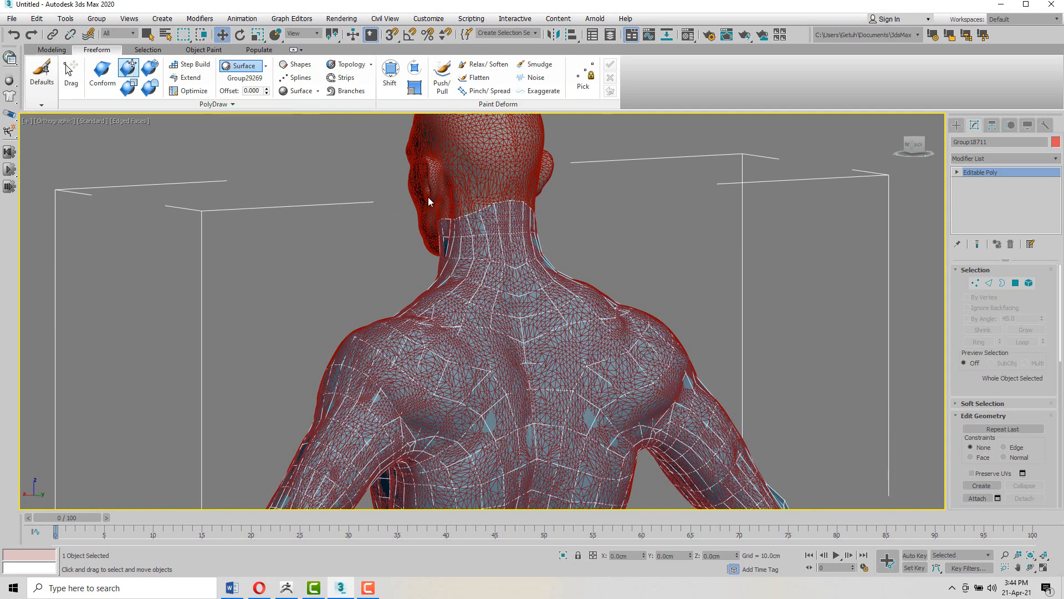
{"action": "scroll", "coordinate": [431, 203], "scroll_direction": "up", "scroll_amount": 3}
{"action": "scroll", "coordinate": [469, 209], "scroll_direction": "down", "scroll_amount": 2}
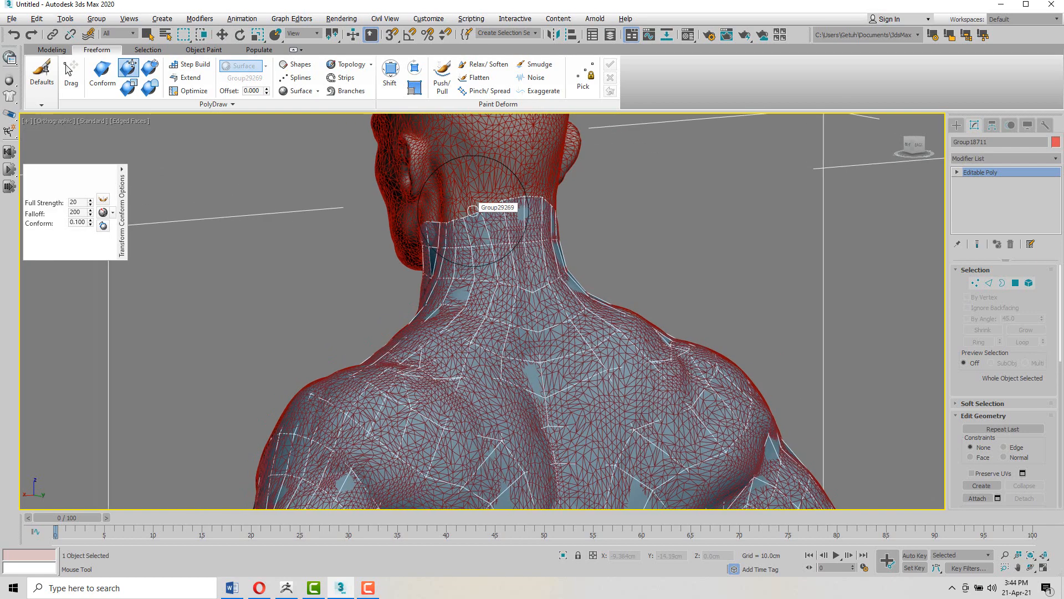
{"action": "mouse_move", "coordinate": [461, 203]}
{"action": "left_mouse_down"}
{"action": "mouse_move", "coordinate": [455, 193]}
{"action": "mouse_move", "coordinate": [489, 203]}
{"action": "left_mouse_up"}
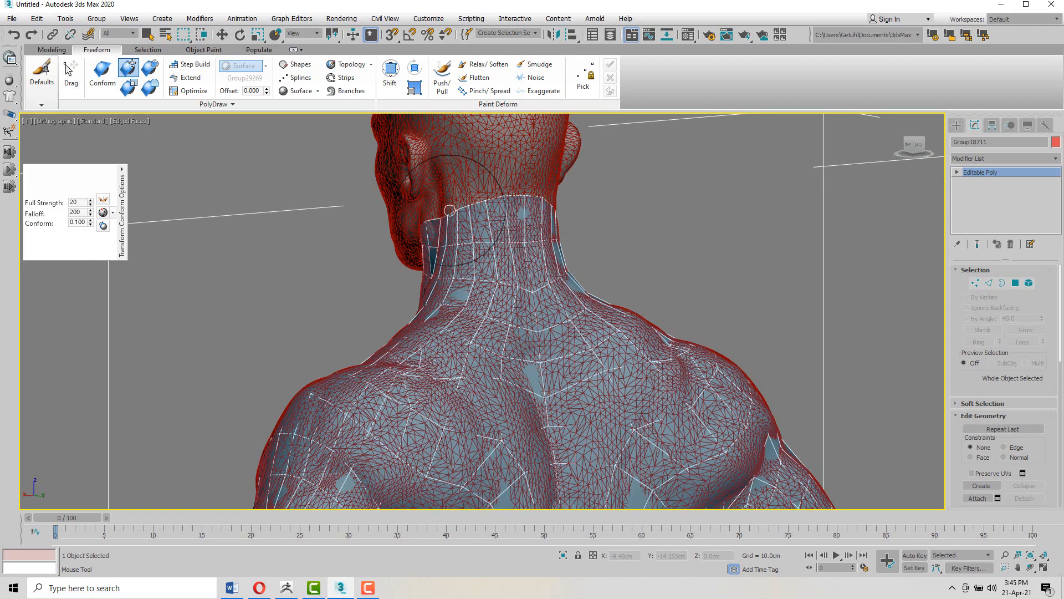
Step: Conform the neck's open edge below the ear to the reference surface, and leave the conform brush
{"action": "mouse_move", "coordinate": [437, 208]}
{"action": "middle_mouse_down", "text": "alt"}
{"action": "mouse_move", "coordinate": [570, 199]}
{"action": "mouse_move", "coordinate": [531, 191]}
{"action": "middle_mouse_up", "text": "alt"}
{"action": "scroll", "coordinate": [492, 208], "scroll_direction": "up", "scroll_amount": 4}
{"action": "scroll", "coordinate": [494, 210], "scroll_direction": "down", "scroll_amount": 4}
{"action": "scroll", "coordinate": [532, 204], "scroll_direction": "up", "scroll_amount": 4}
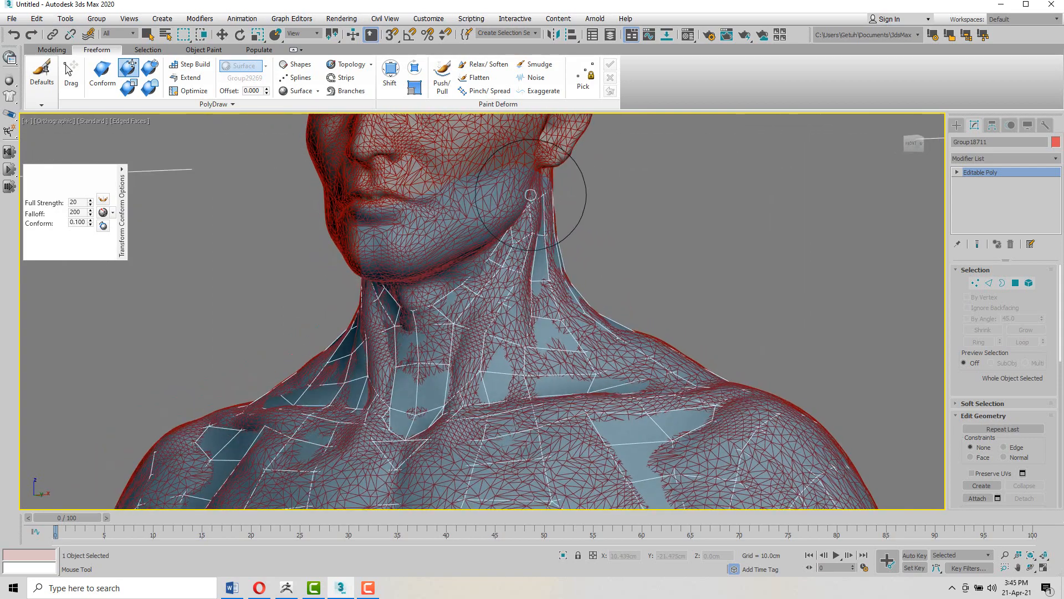
{"action": "scroll", "coordinate": [531, 198], "scroll_direction": "down", "scroll_amount": 2}
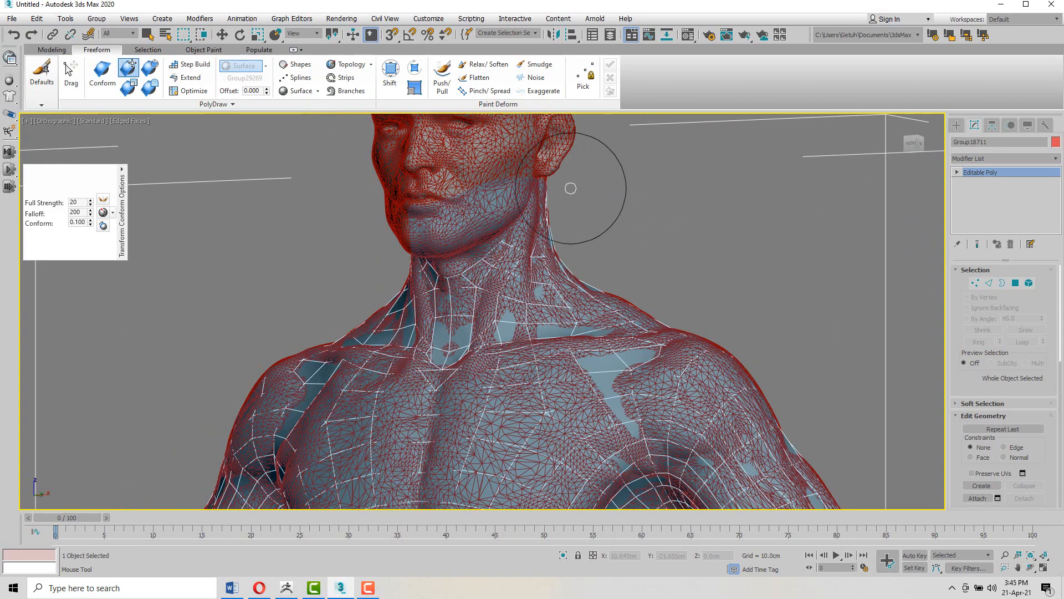
{"action": "middle_click_drag", "start_coordinate": [572, 185], "coordinate": [532, 198], "text": "alt"}
{"action": "left_click_drag", "start_coordinate": [520, 200], "coordinate": [520, 204]}
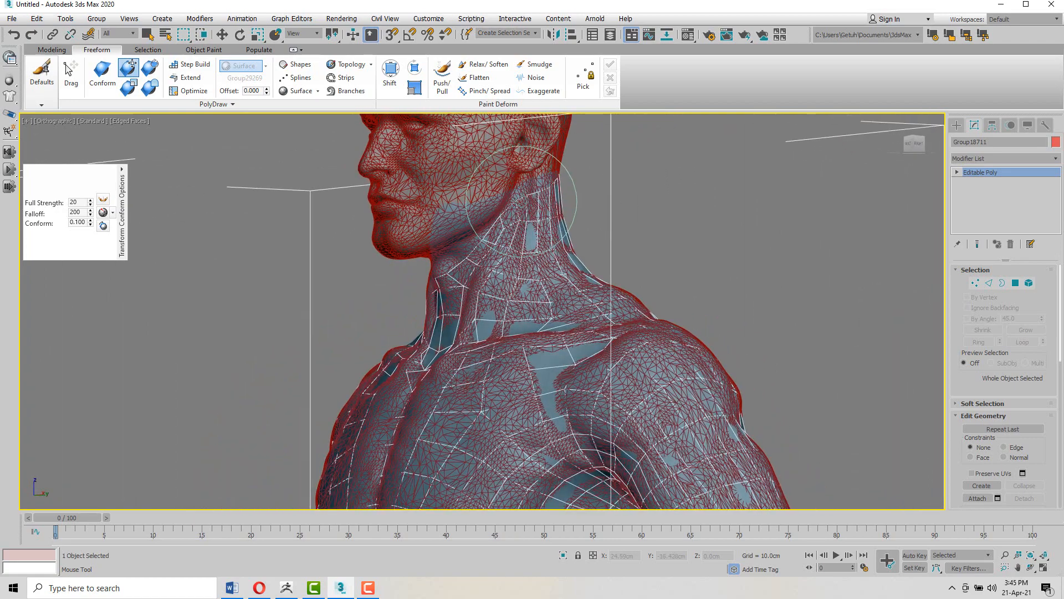
{"action": "scroll", "coordinate": [523, 203], "scroll_direction": "down", "scroll_amount": 3}
{"action": "mouse_move", "coordinate": [523, 202]}
{"action": "middle_mouse_down", "text": "alt"}
{"action": "mouse_move", "coordinate": [598, 213]}
{"action": "mouse_move", "coordinate": [430, 209]}
{"action": "mouse_move", "coordinate": [589, 230]}
{"action": "mouse_move", "coordinate": [563, 216]}
{"action": "mouse_move", "coordinate": [539, 224]}
{"action": "mouse_move", "coordinate": [708, 207]}
{"action": "mouse_move", "coordinate": [559, 227]}
{"action": "middle_mouse_up", "text": "alt"}
{"action": "key", "text": "w"}
Step: Isolate the retopologized body in the viewport for cleaning up its back
{"action": "scroll", "coordinate": [540, 227], "scroll_direction": "down", "scroll_amount": 3}
{"action": "scroll", "coordinate": [534, 246], "scroll_direction": "up", "scroll_amount": 2}
{"action": "right_click", "coordinate": [535, 239]}
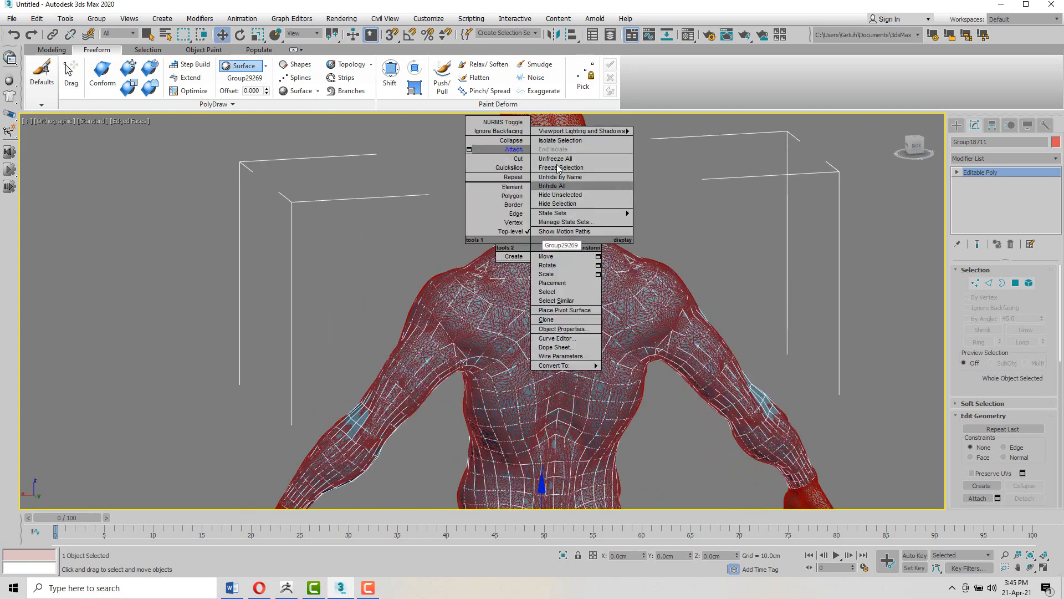
{"action": "left_click", "coordinate": [559, 148]}
{"action": "scroll", "coordinate": [454, 212], "scroll_direction": "up", "scroll_amount": 8}
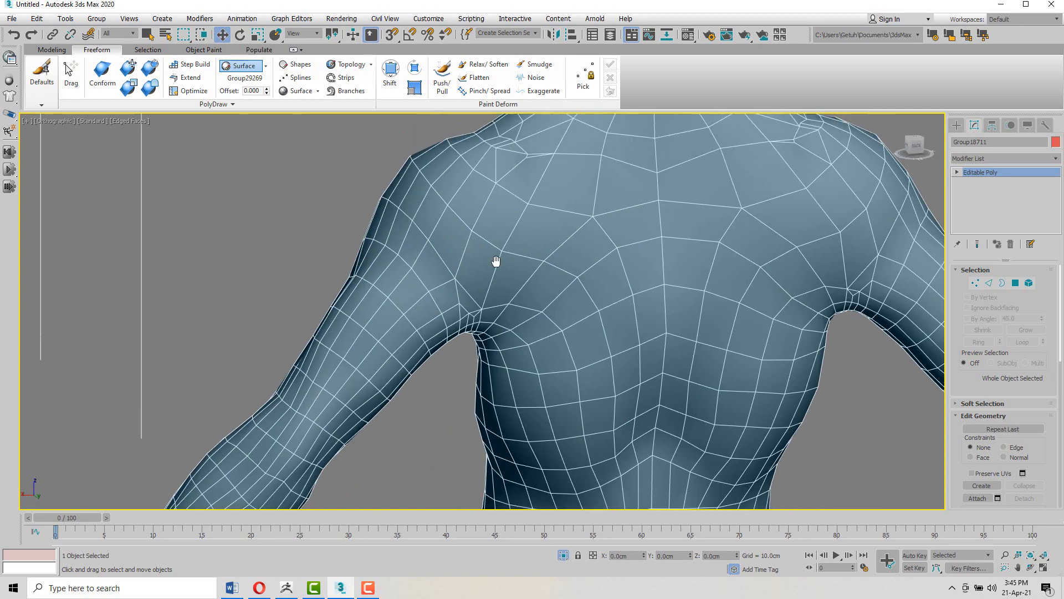
Step: Delete the cluster of small irregular polygons and the adjoining thin sliver on the back of the left shoulder
{"action": "left_click", "coordinate": [1015, 284]}
{"action": "middle_click_drag", "start_coordinate": [458, 252], "coordinate": [471, 276], "text": "alt"}
{"action": "middle_click_drag", "start_coordinate": [511, 307], "coordinate": [486, 238]}
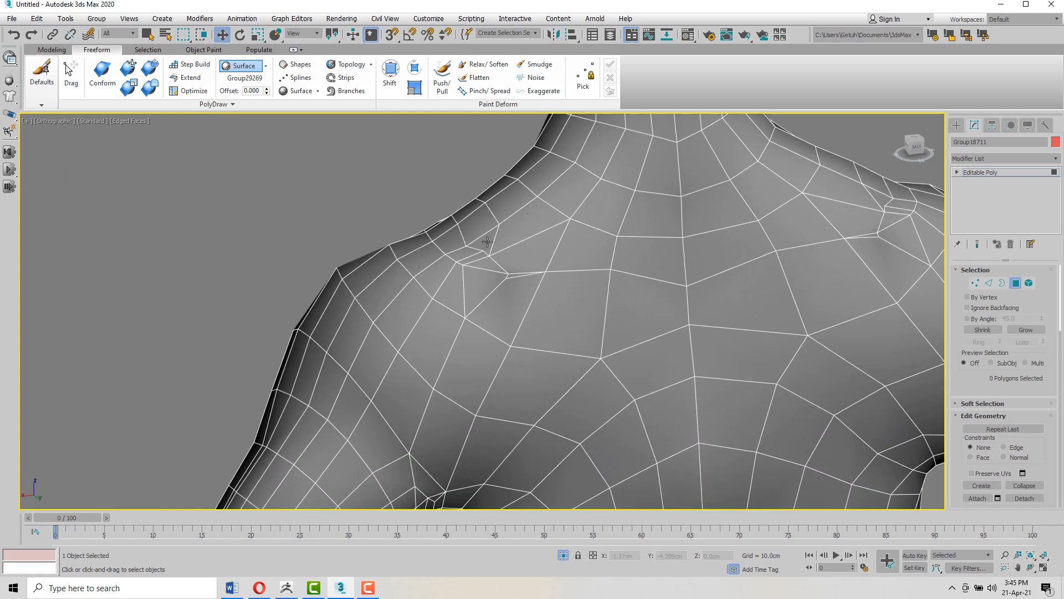
{"action": "scroll", "coordinate": [485, 238], "scroll_direction": "up", "scroll_amount": 4}
{"action": "left_click", "coordinate": [451, 251]}
{"action": "left_click", "coordinate": [418, 274], "text": "ctrl"}
{"action": "left_click", "coordinate": [424, 295], "text": "ctrl"}
{"action": "left_click", "coordinate": [485, 307], "text": "ctrl"}
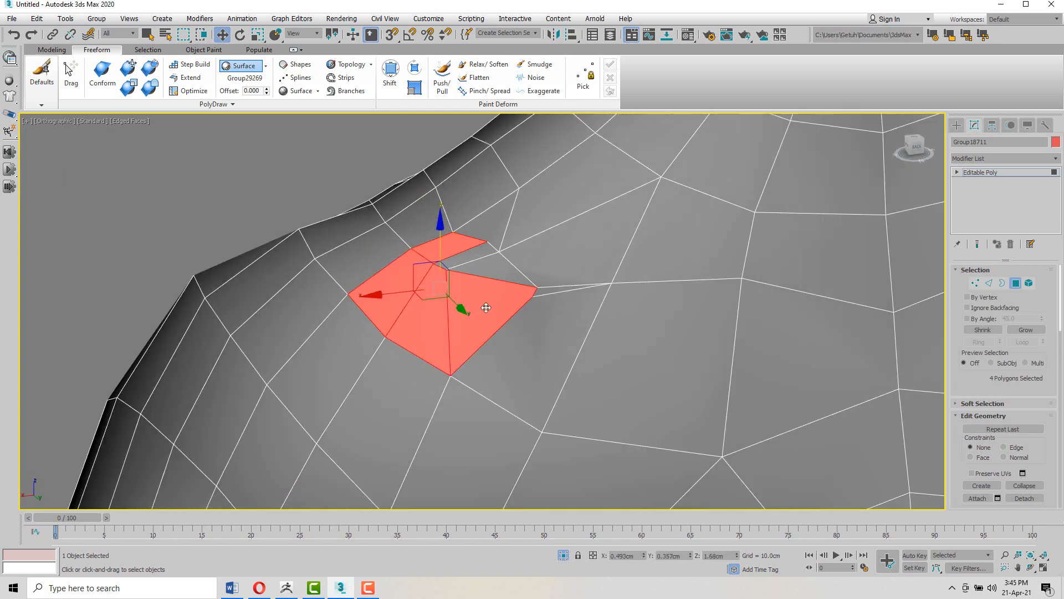
{"action": "left_click", "coordinate": [502, 272], "text": "ctrl"}
{"action": "left_click", "coordinate": [475, 254], "text": "ctrl"}
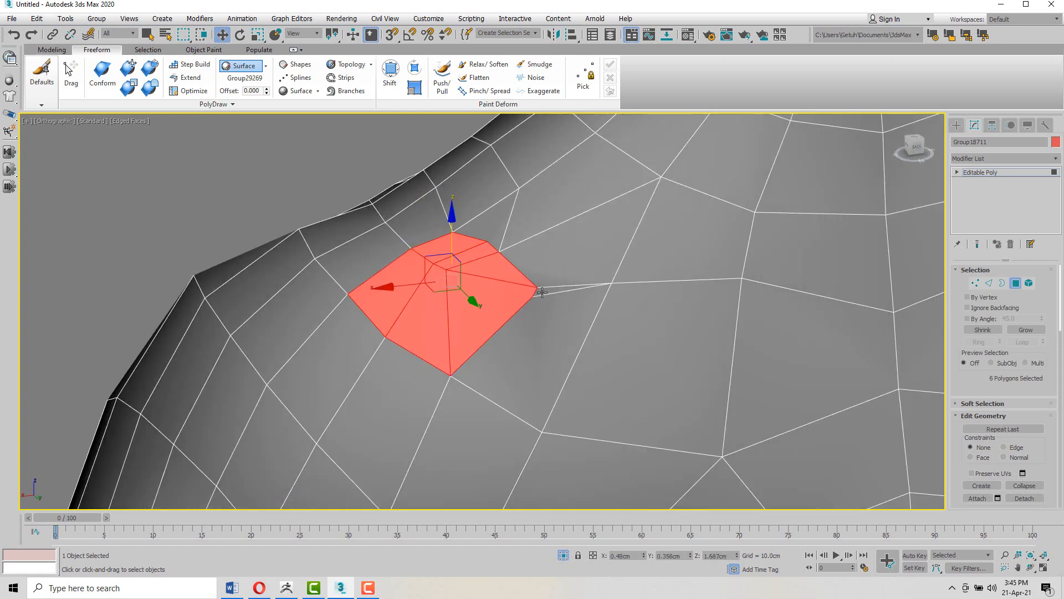
{"action": "left_click", "coordinate": [542, 292], "text": "ctrl"}
{"action": "key", "text": "Delete"}
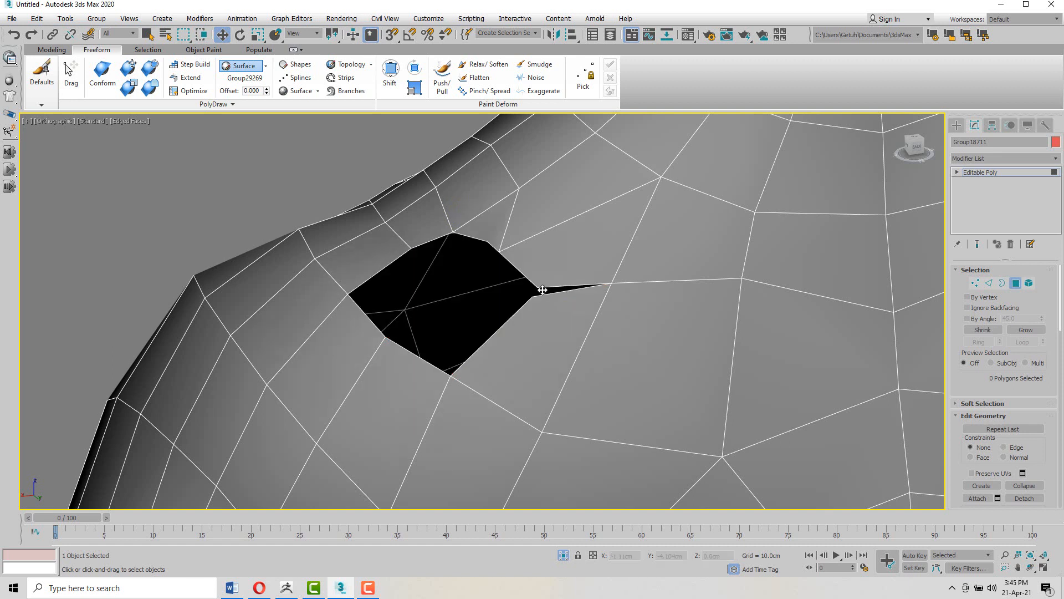
Step: Collapse the two close vertices at the inner corner of the shoulder hole into one to close the narrow gap
{"action": "key", "text": "1"}
{"action": "left_click_drag", "start_coordinate": [527, 281], "coordinate": [552, 305]}
{"action": "key", "text": "ctrl+alt+c"}
{"action": "middle_click_drag", "start_coordinate": [573, 295], "coordinate": [487, 244], "text": "alt"}
{"action": "left_click", "coordinate": [505, 259]}
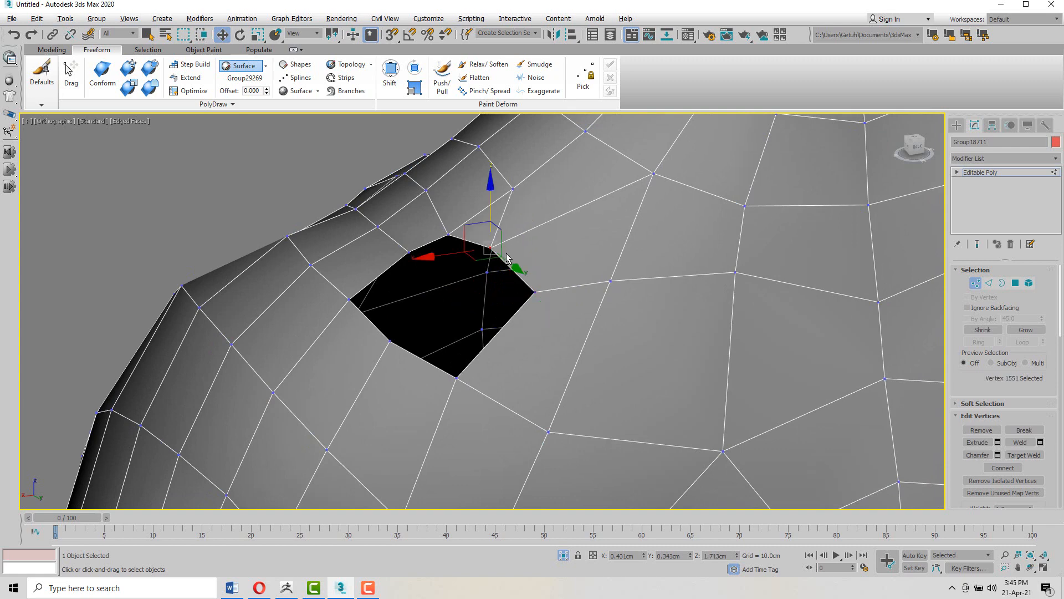
{"action": "scroll", "coordinate": [532, 240], "scroll_direction": "down", "scroll_amount": 2}
{"action": "scroll", "coordinate": [512, 264], "scroll_direction": "up", "scroll_amount": 1}
Step: Fill the outer part of the shoulder hole with two new polygons using the PolyDraw Extend tool
{"action": "key", "text": "2"}
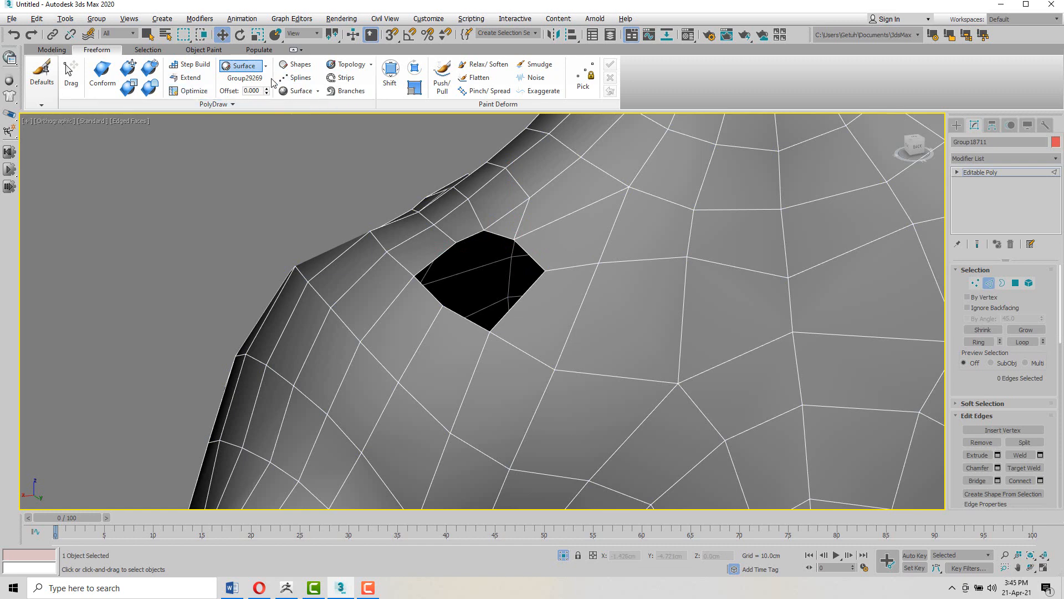
{"action": "left_click", "coordinate": [190, 79]}
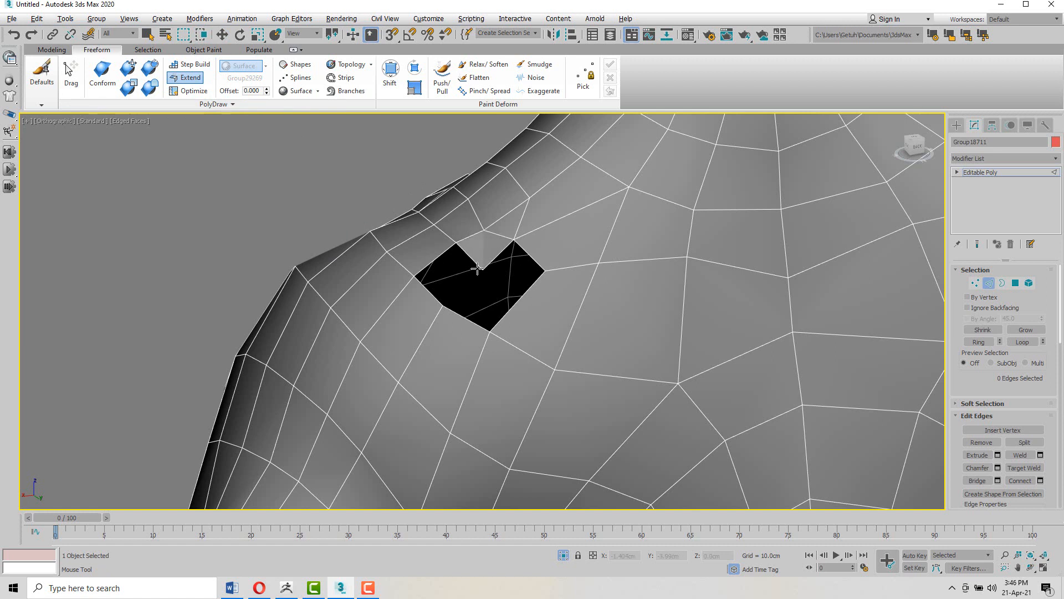
{"action": "left_click_drag", "start_coordinate": [456, 245], "coordinate": [447, 272]}
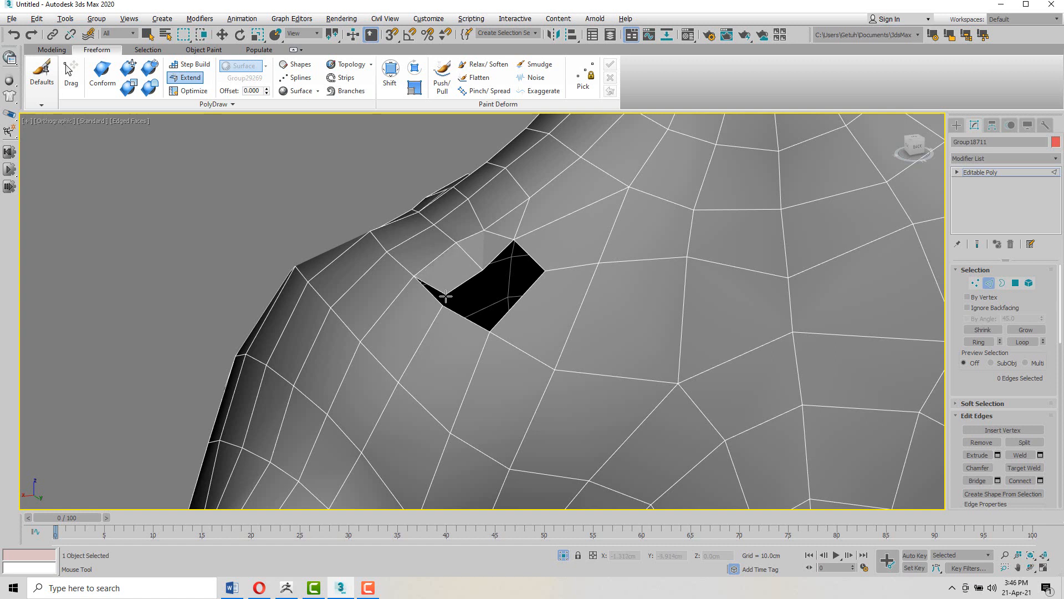
{"action": "key", "text": "w"}
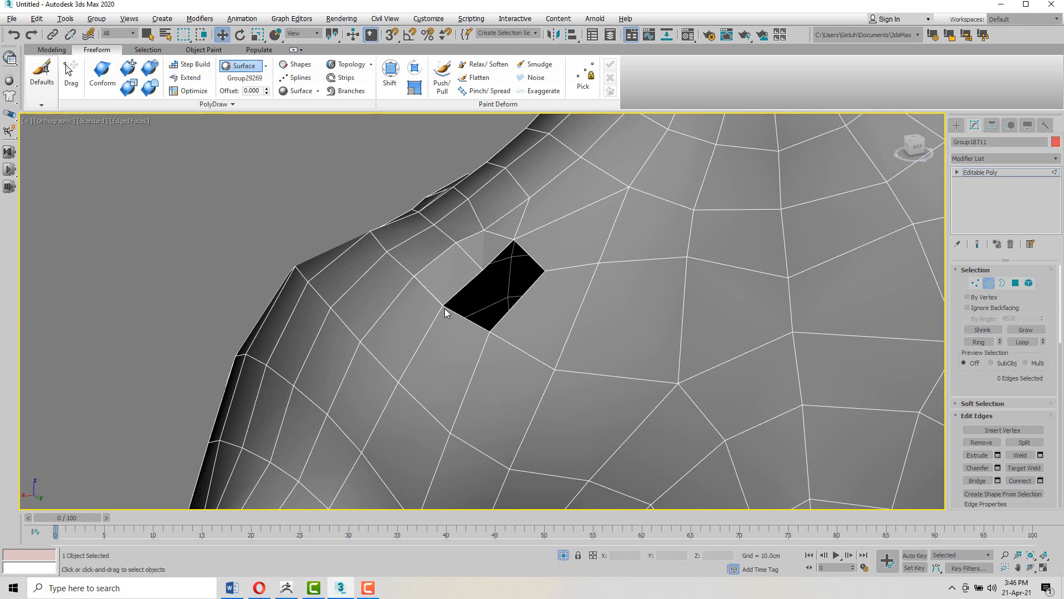
Step: Target-weld the two overlapping vertices at the lower outer corner of the shoulder hole to close the hidden gap
{"action": "key", "text": "1"}
{"action": "left_click", "coordinate": [444, 306]}
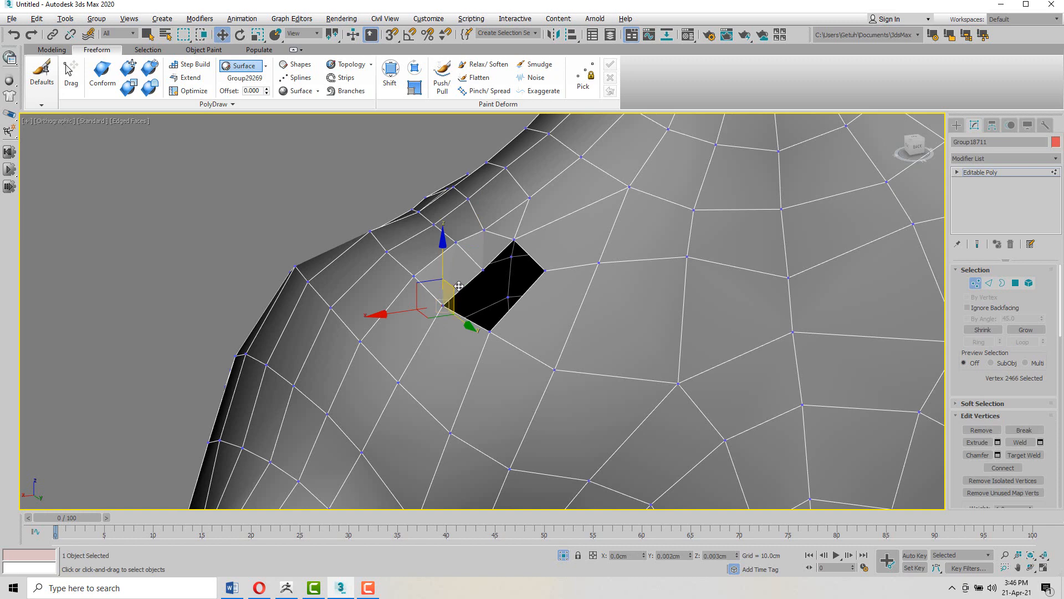
{"action": "left_click_drag", "start_coordinate": [459, 286], "coordinate": [456, 290]}
{"action": "scroll", "coordinate": [436, 321], "scroll_direction": "up", "scroll_amount": 5}
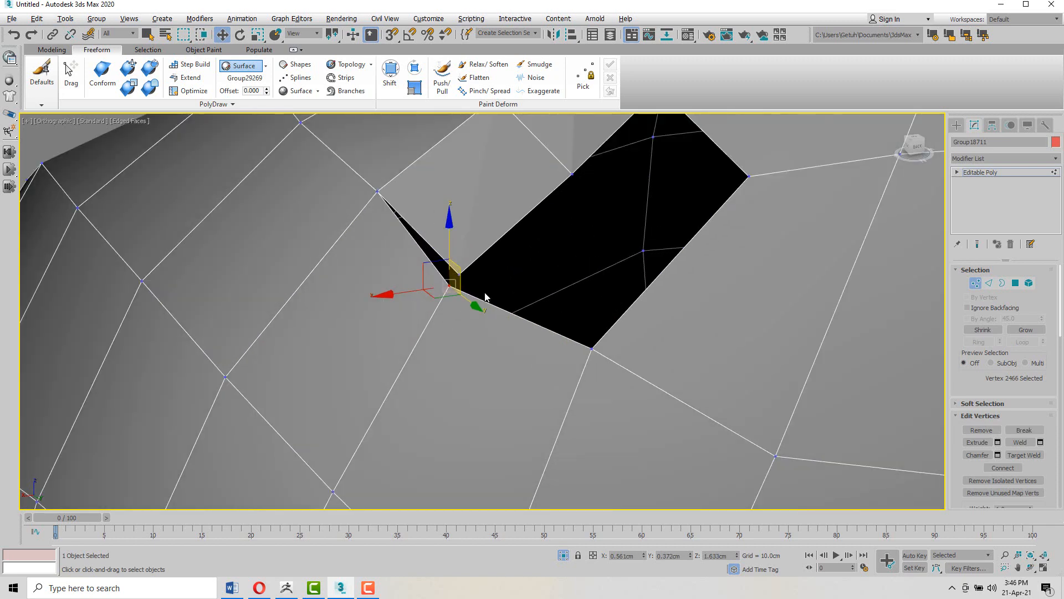
{"action": "right_click", "coordinate": [441, 280]}
{"action": "left_click", "coordinate": [458, 324]}
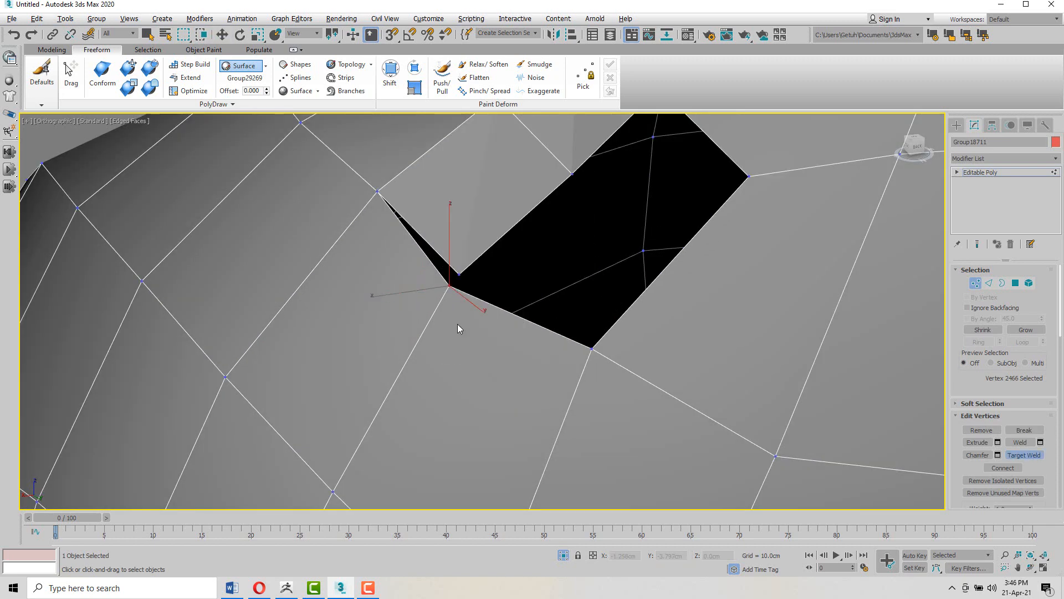
{"action": "left_click", "coordinate": [450, 287]}
{"action": "left_click", "coordinate": [459, 274]}
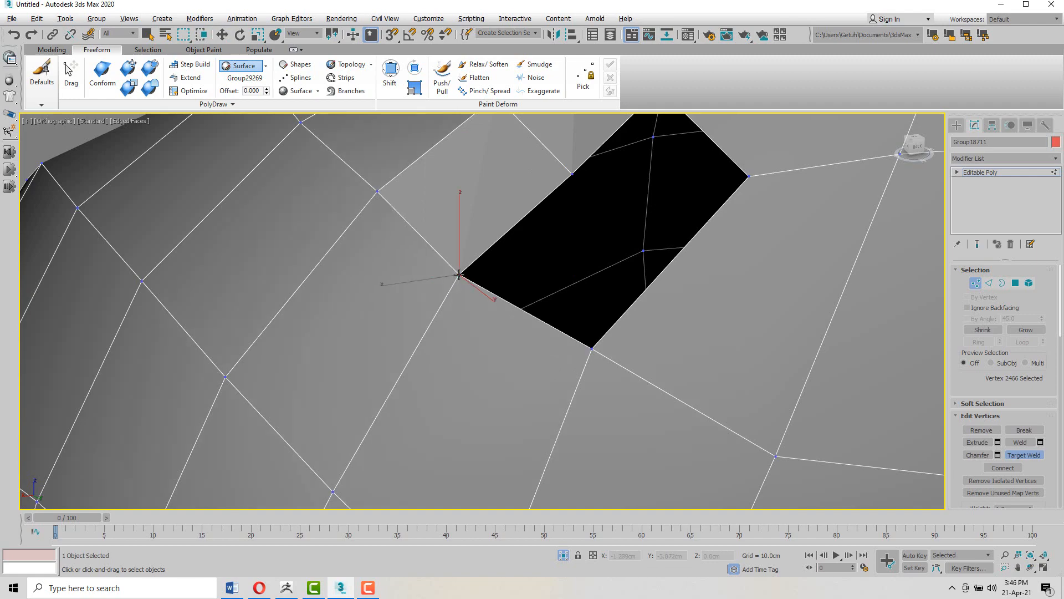
{"action": "key", "text": "w"}
{"action": "scroll", "coordinate": [547, 258], "scroll_direction": "down", "scroll_amount": 4}
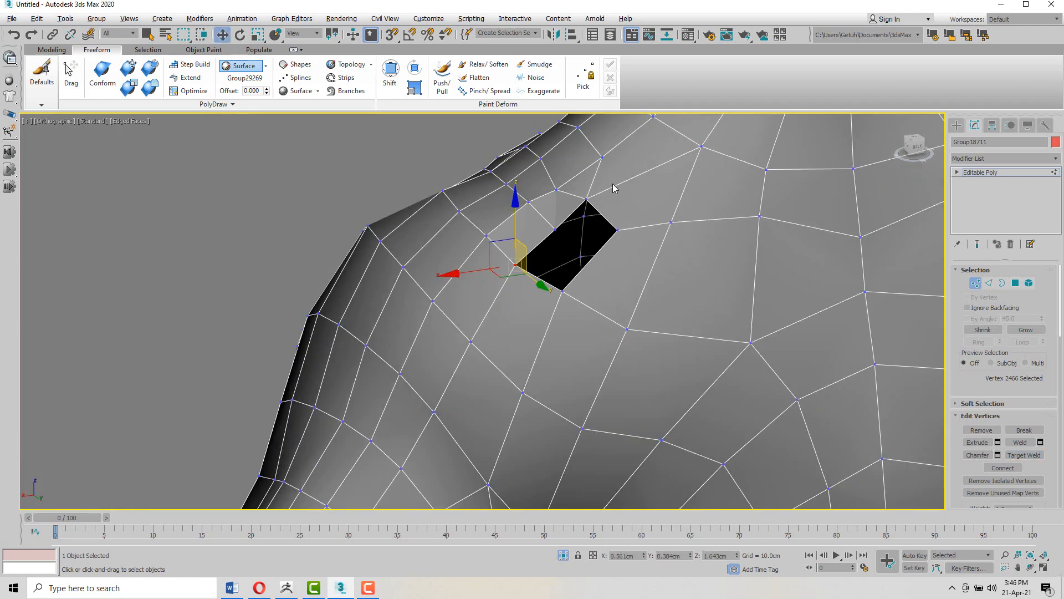
Step: Bridge the lower pair of opposite border edges across the shoulder hole with a new polygon
{"action": "scroll", "coordinate": [563, 213], "scroll_direction": "down", "scroll_amount": 5}
{"action": "scroll", "coordinate": [560, 222], "scroll_direction": "up", "scroll_amount": 6}
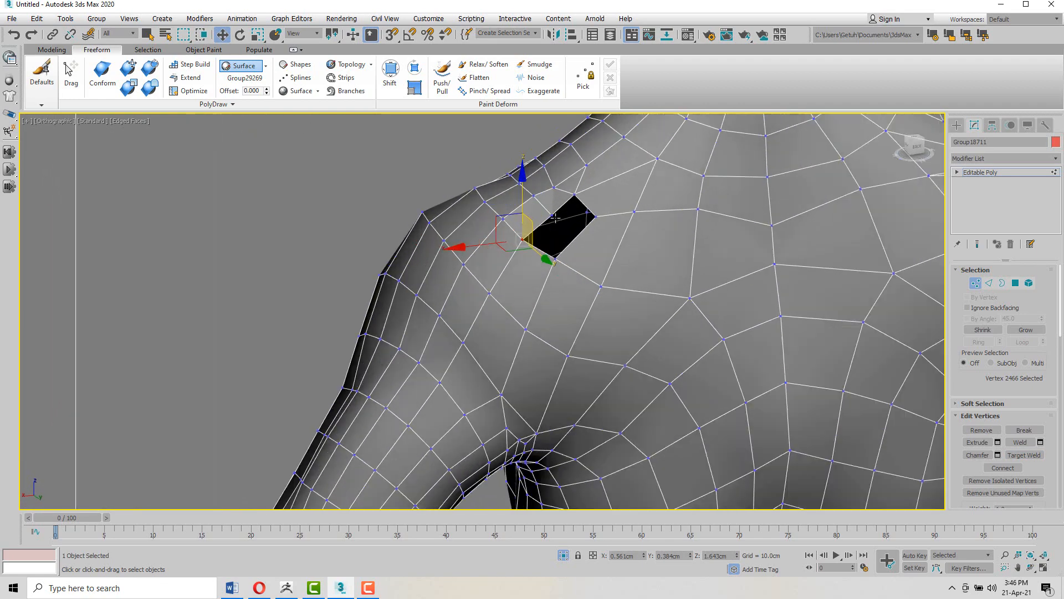
{"action": "key", "text": "2"}
{"action": "left_click", "coordinate": [583, 206]}
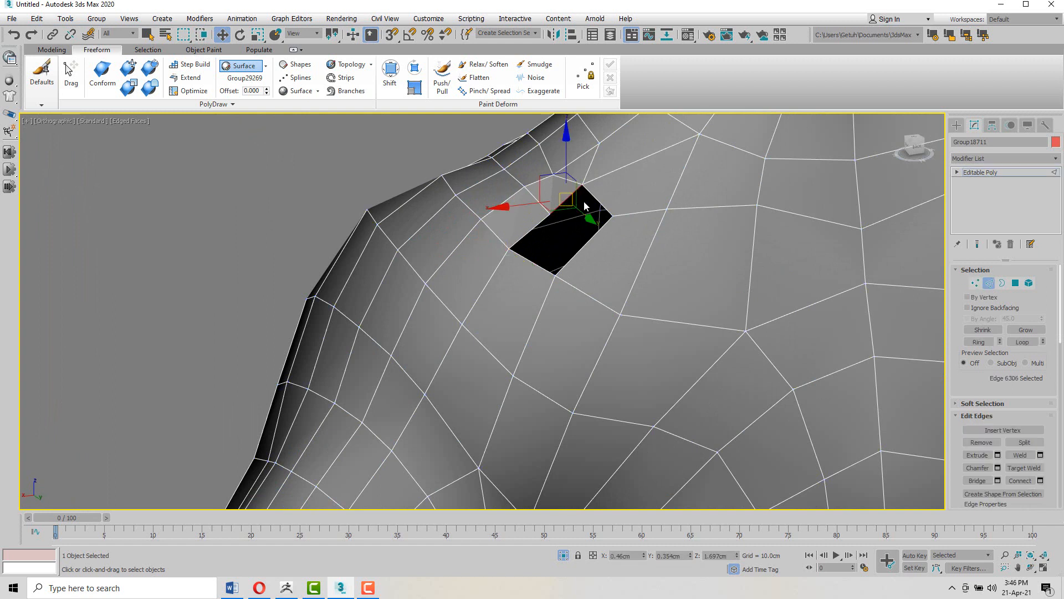
{"action": "left_click", "coordinate": [529, 230]}
{"action": "key", "text": "b"}
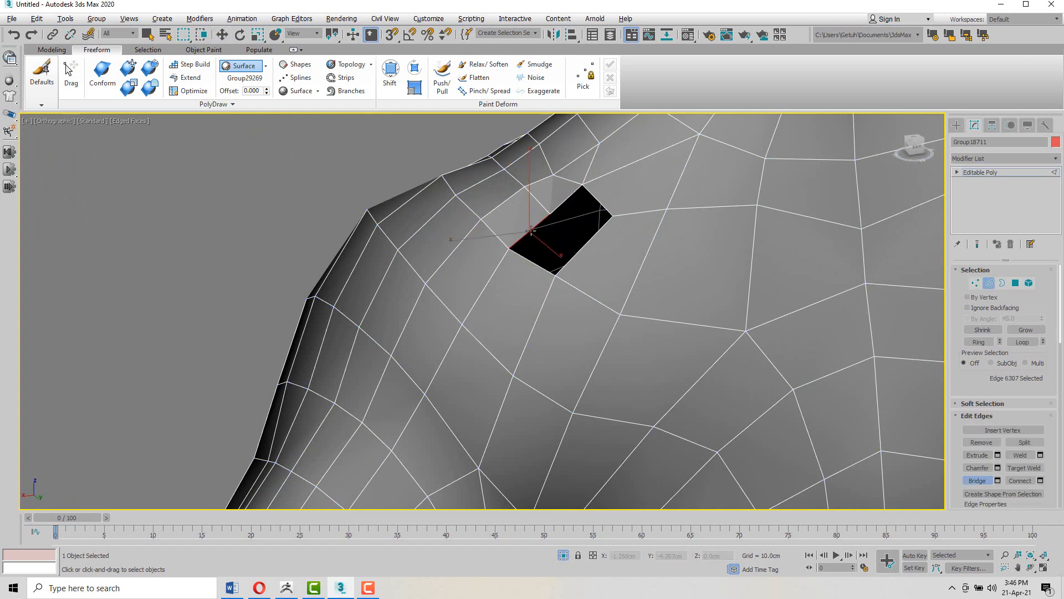
{"action": "left_click", "coordinate": [580, 250]}
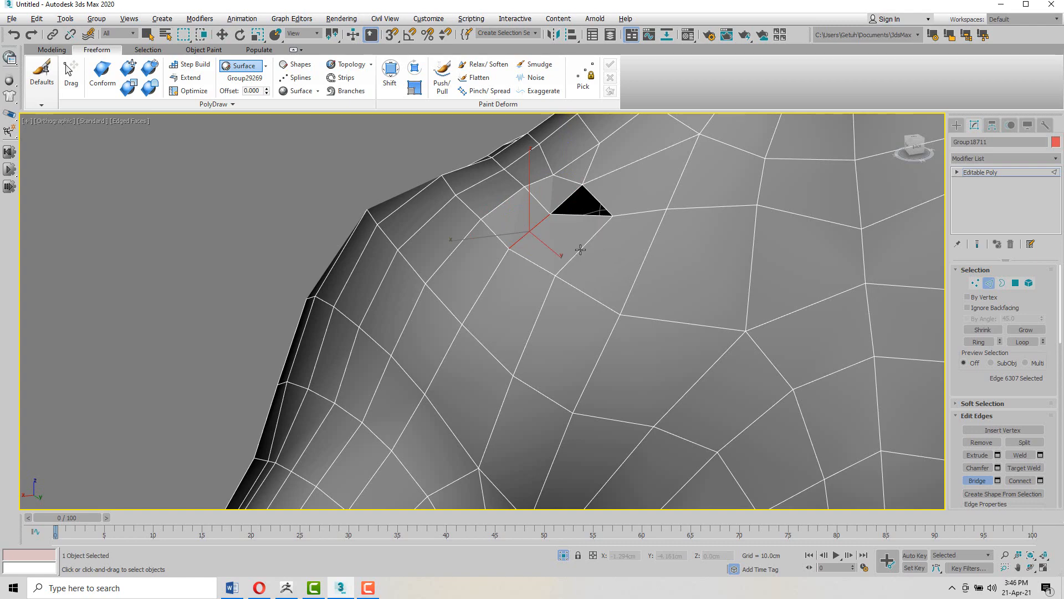
{"action": "right_click", "coordinate": [600, 228]}
Step: Examine the back, waist and front of the body for further areas of irregular topology
{"action": "middle_click_drag", "start_coordinate": [601, 205], "coordinate": [543, 248]}
{"action": "scroll", "coordinate": [574, 243], "scroll_direction": "down", "scroll_amount": 3}
{"action": "scroll", "coordinate": [574, 243], "scroll_direction": "down", "scroll_amount": 3}
{"action": "scroll", "coordinate": [571, 244], "scroll_direction": "up", "scroll_amount": 3}
{"action": "scroll", "coordinate": [557, 244], "scroll_direction": "down", "scroll_amount": 3}
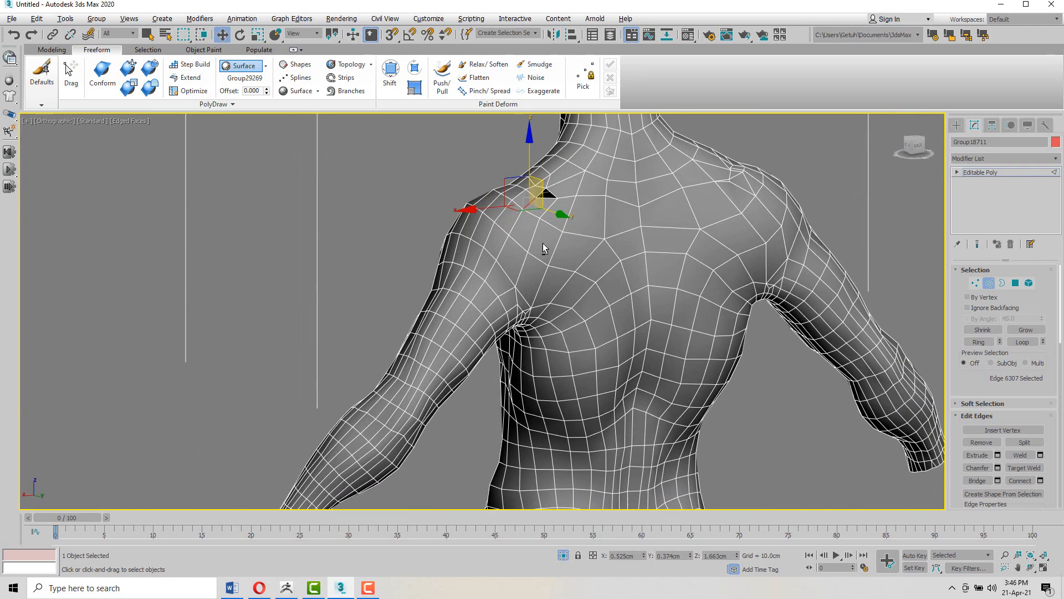
{"action": "middle_click_drag", "start_coordinate": [526, 284], "coordinate": [554, 169]}
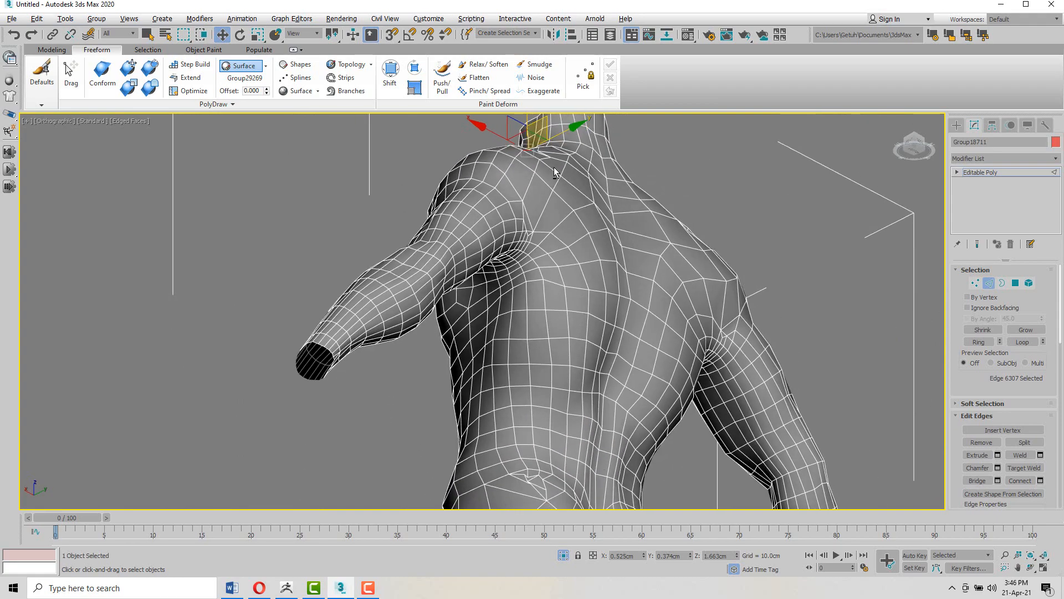
{"action": "mouse_move", "coordinate": [526, 258]}
{"action": "middle_mouse_down", "text": "alt"}
{"action": "mouse_move", "coordinate": [560, 249]}
{"action": "mouse_move", "coordinate": [632, 281]}
{"action": "mouse_move", "coordinate": [521, 256]}
{"action": "middle_mouse_up", "text": "alt"}
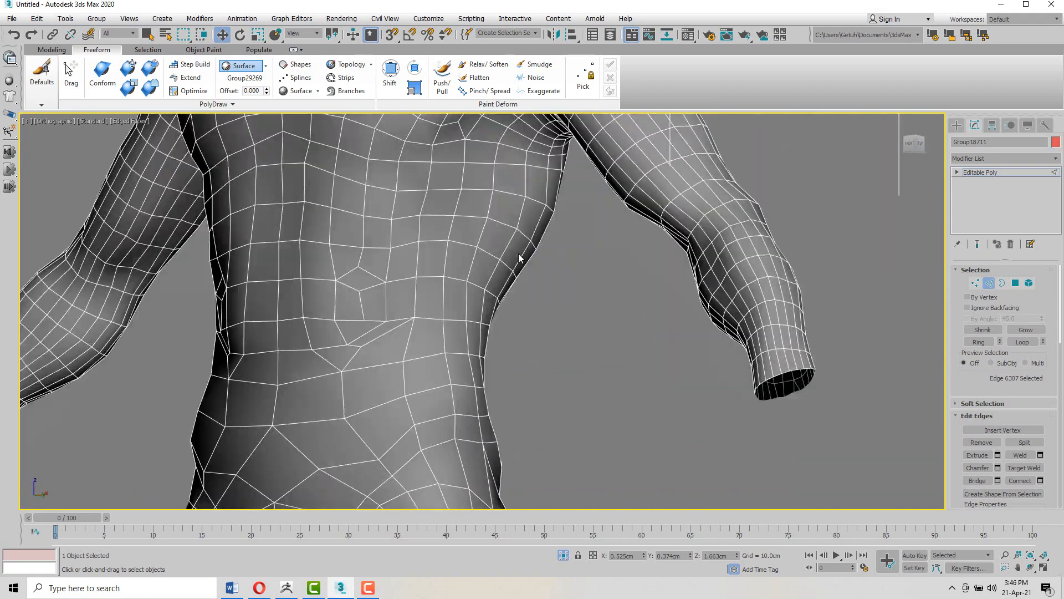
{"action": "scroll", "coordinate": [495, 312], "scroll_direction": "up", "scroll_amount": 3}
{"action": "scroll", "coordinate": [495, 312], "scroll_direction": "down", "scroll_amount": 5}
{"action": "scroll", "coordinate": [436, 320], "scroll_direction": "up", "scroll_amount": 1}
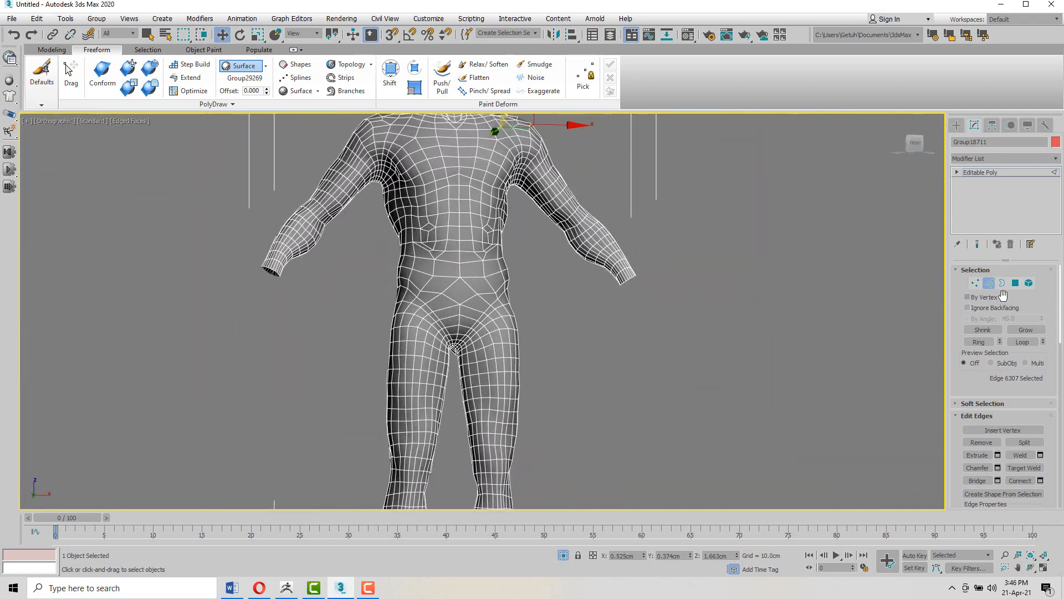
Step: Delete the irregular polygons covering the front of the pelvis, from below the waist down between the thighs
{"action": "key", "text": "4"}
{"action": "left_click", "coordinate": [455, 296]}
{"action": "left_click", "coordinate": [435, 285], "text": "ctrl"}
{"action": "left_click", "coordinate": [423, 268], "text": "ctrl"}
{"action": "left_click", "coordinate": [450, 266], "text": "ctrl"}
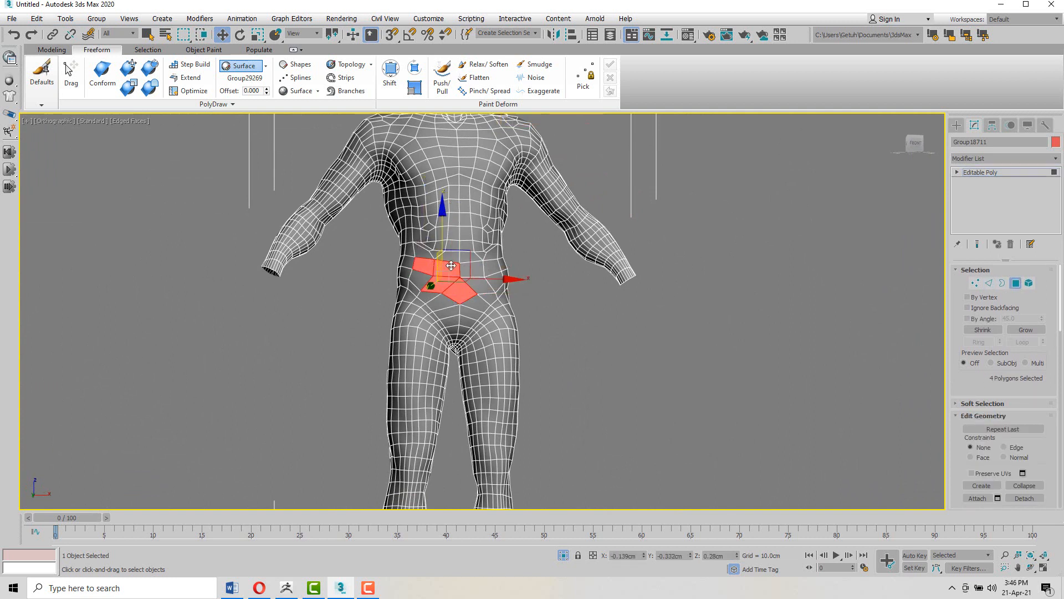
{"action": "left_click", "coordinate": [472, 269], "text": "ctrl"}
{"action": "left_click", "coordinate": [491, 267], "text": "ctrl"}
{"action": "left_click", "coordinate": [495, 282], "text": "ctrl"}
{"action": "left_click", "coordinate": [481, 286], "text": "ctrl"}
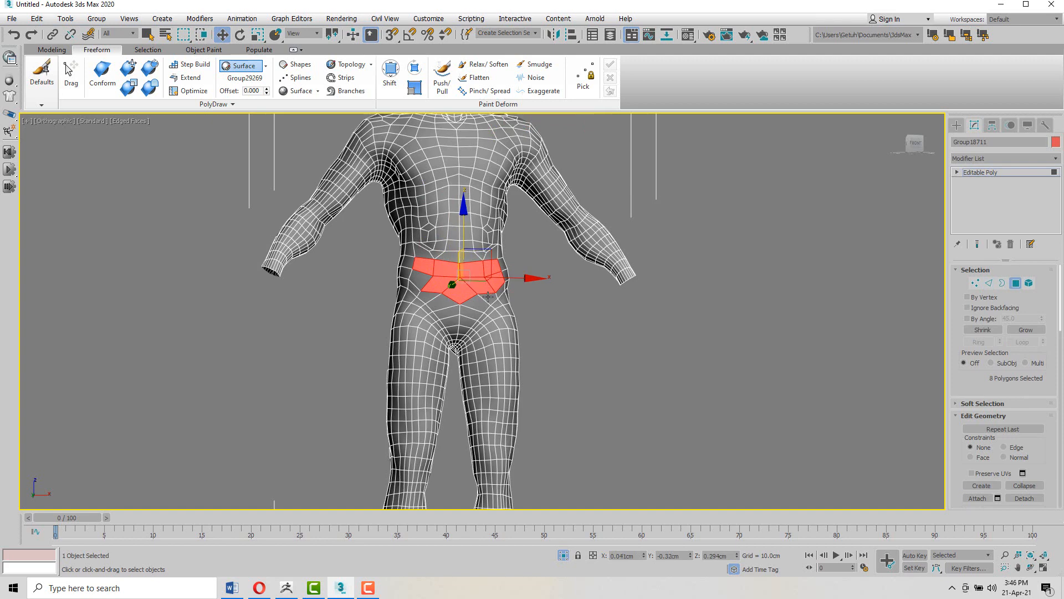
{"action": "left_click", "coordinate": [487, 296], "text": "ctrl"}
{"action": "left_click", "coordinate": [479, 302], "text": "ctrl"}
{"action": "left_click", "coordinate": [472, 308], "text": "ctrl"}
{"action": "left_click", "coordinate": [463, 314], "text": "ctrl"}
{"action": "left_click", "coordinate": [454, 315], "text": "ctrl"}
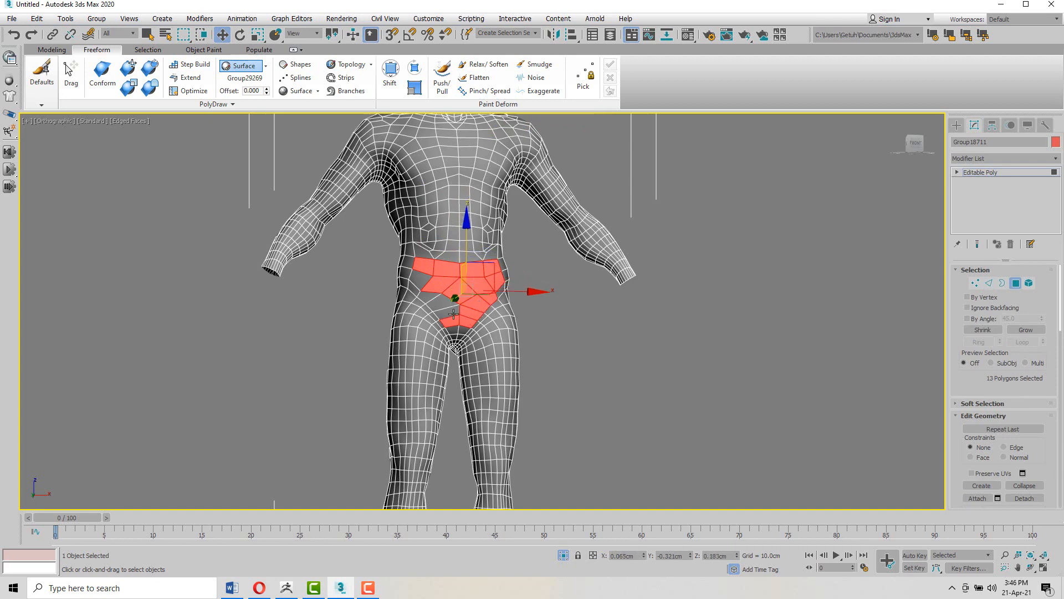
{"action": "left_click", "coordinate": [445, 306], "text": "ctrl"}
{"action": "left_click", "coordinate": [437, 296], "text": "ctrl"}
{"action": "left_click", "coordinate": [427, 294], "text": "ctrl"}
{"action": "left_click", "coordinate": [416, 279], "text": "ctrl"}
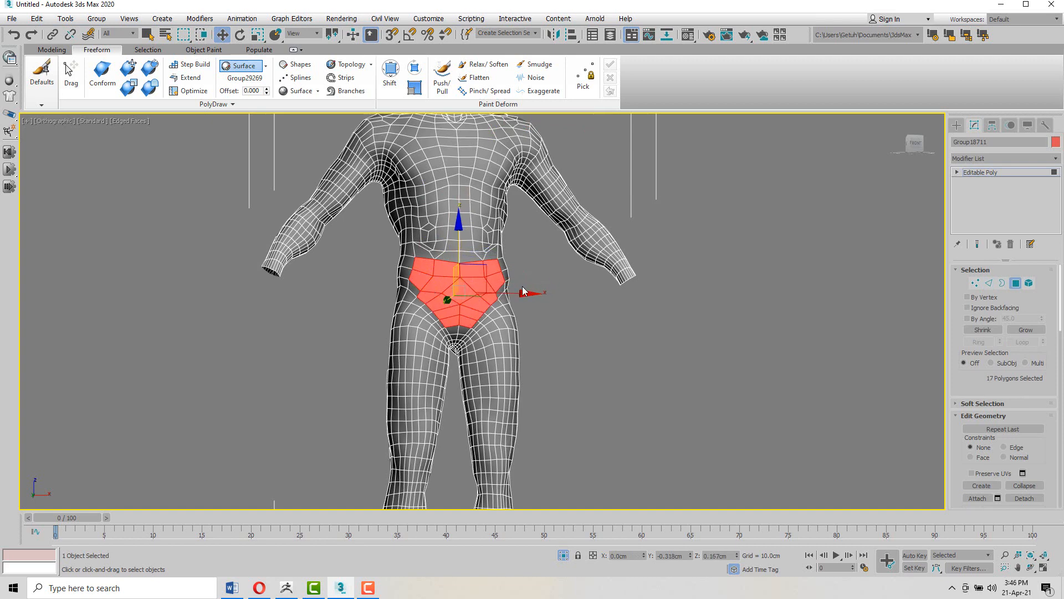
{"action": "key", "text": "Delete"}
Step: Delete the four polygons left in the middle of the crotch below the pelvis opening
{"action": "scroll", "coordinate": [470, 320], "scroll_direction": "up", "scroll_amount": 4}
{"action": "left_click", "coordinate": [442, 338]}
{"action": "left_click", "coordinate": [450, 341], "text": "ctrl"}
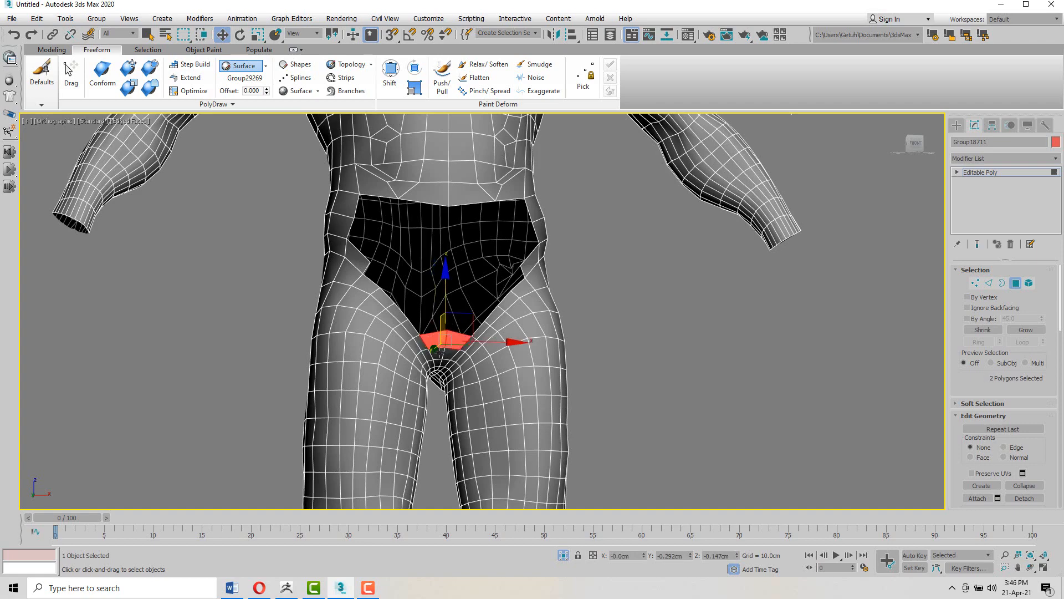
{"action": "left_click", "coordinate": [440, 352], "text": "ctrl"}
{"action": "left_click", "coordinate": [448, 353], "text": "ctrl"}
{"action": "middle_click_drag", "start_coordinate": [451, 354], "coordinate": [465, 316], "text": "alt"}
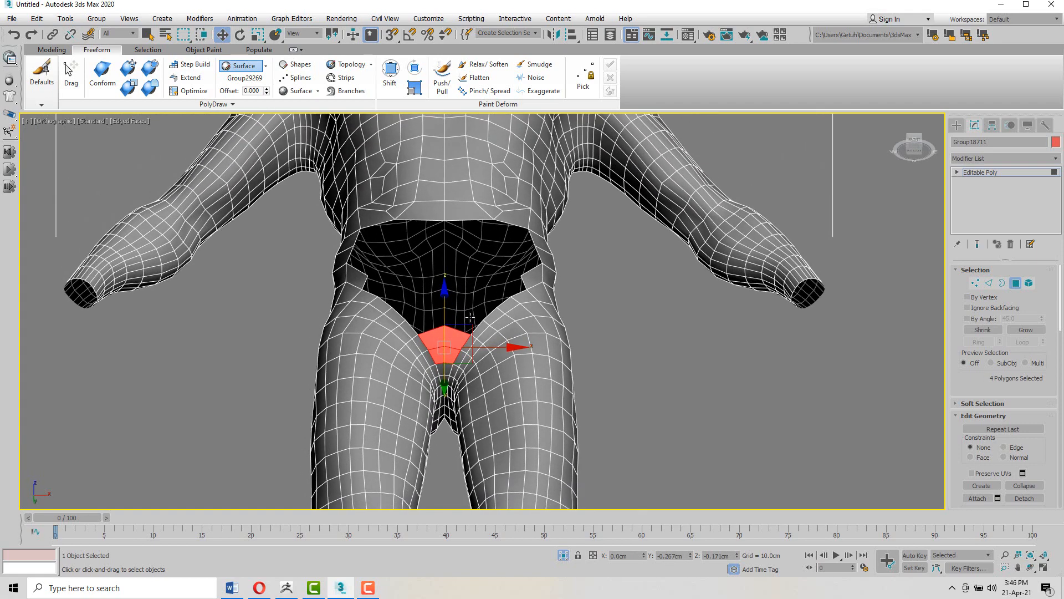
{"action": "key", "text": "Delete"}
Step: Delete the row of irregular polygons across the lower abdomen along the upper border of the pelvis opening
{"action": "middle_click_drag", "start_coordinate": [433, 253], "coordinate": [453, 288], "text": "alt"}
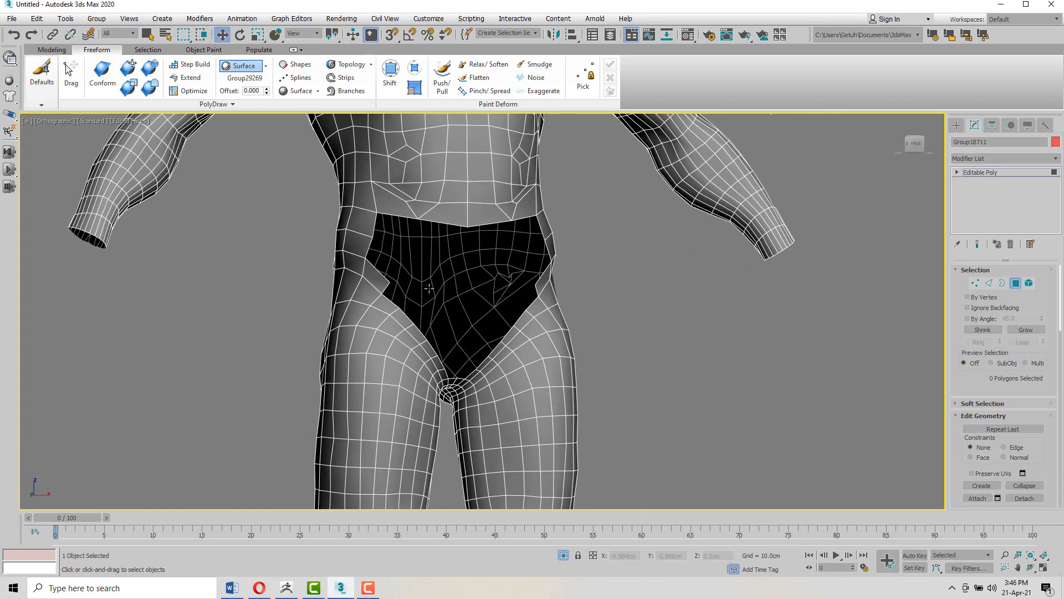
{"action": "middle_click_drag", "start_coordinate": [480, 242], "coordinate": [472, 244], "text": "alt"}
{"action": "left_click", "coordinate": [390, 209]}
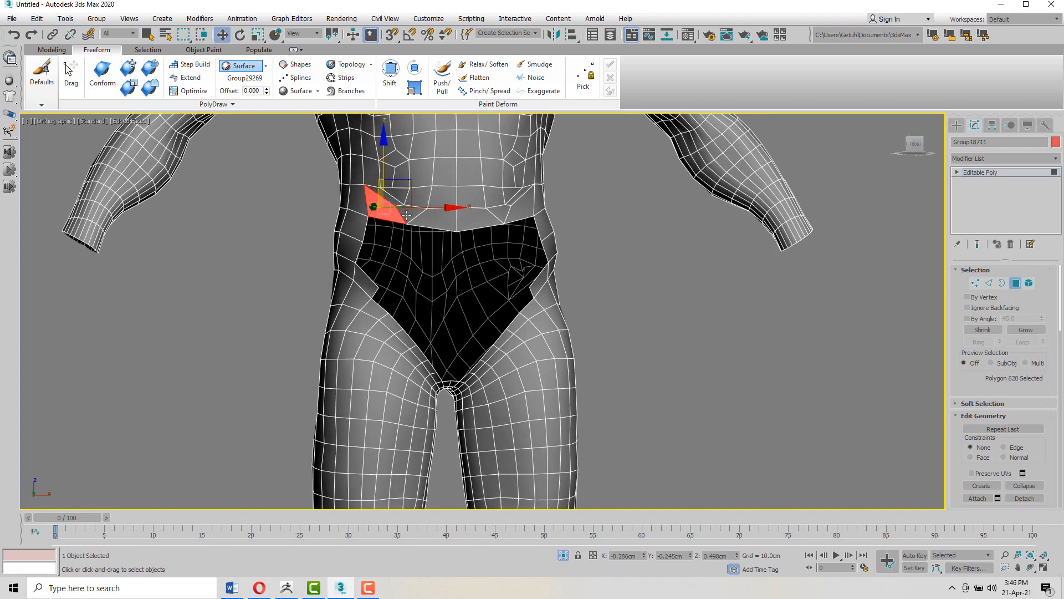
{"action": "left_click", "coordinate": [410, 213], "text": "ctrl"}
{"action": "left_click", "coordinate": [439, 216], "text": "ctrl"}
{"action": "left_click", "coordinate": [477, 216], "text": "ctrl"}
{"action": "left_click", "coordinate": [503, 210], "text": "ctrl"}
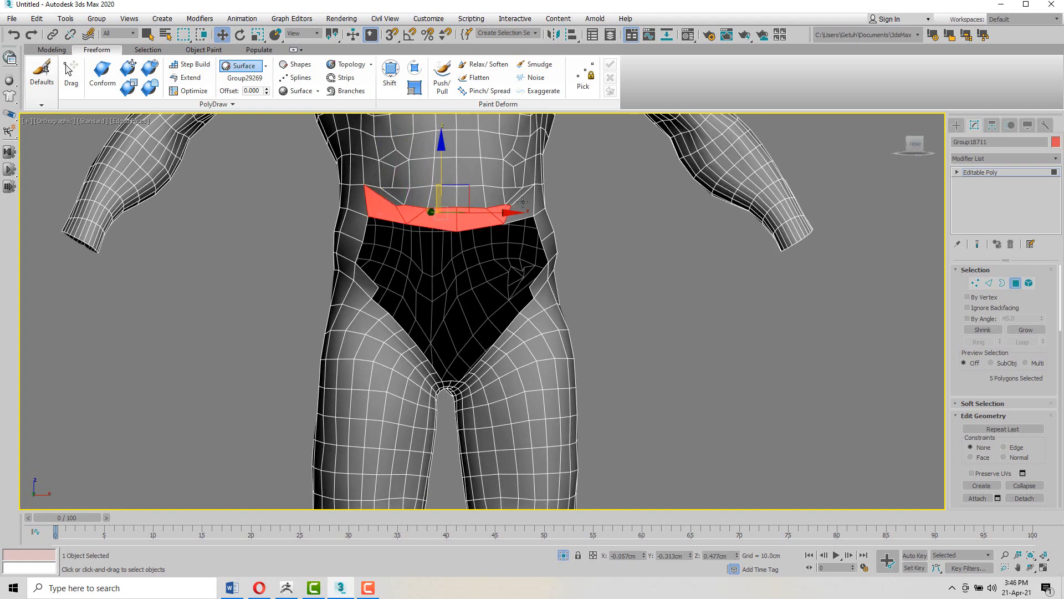
{"action": "left_click", "coordinate": [523, 201], "text": "ctrl"}
{"action": "middle_click_drag", "start_coordinate": [523, 201], "coordinate": [486, 221], "text": "alt"}
{"action": "key", "text": "ctrl+d"}
Step: Delete the two leftover polygons at the upper corners of the pelvis opening
{"action": "left_click", "coordinate": [420, 214]}
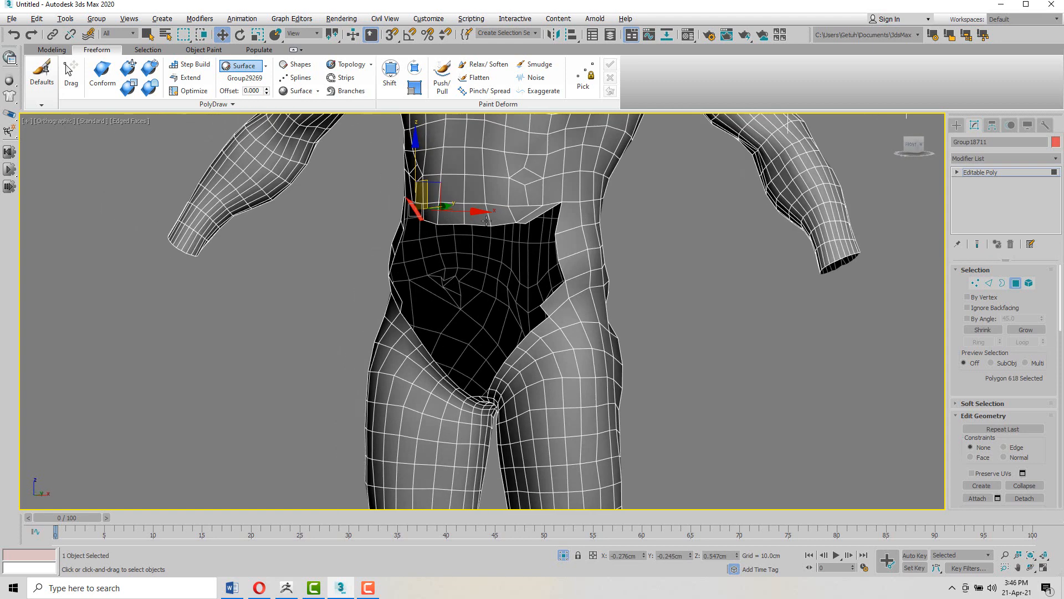
{"action": "left_click", "coordinate": [544, 210], "text": "ctrl"}
{"action": "key", "text": "ctrl+d"}
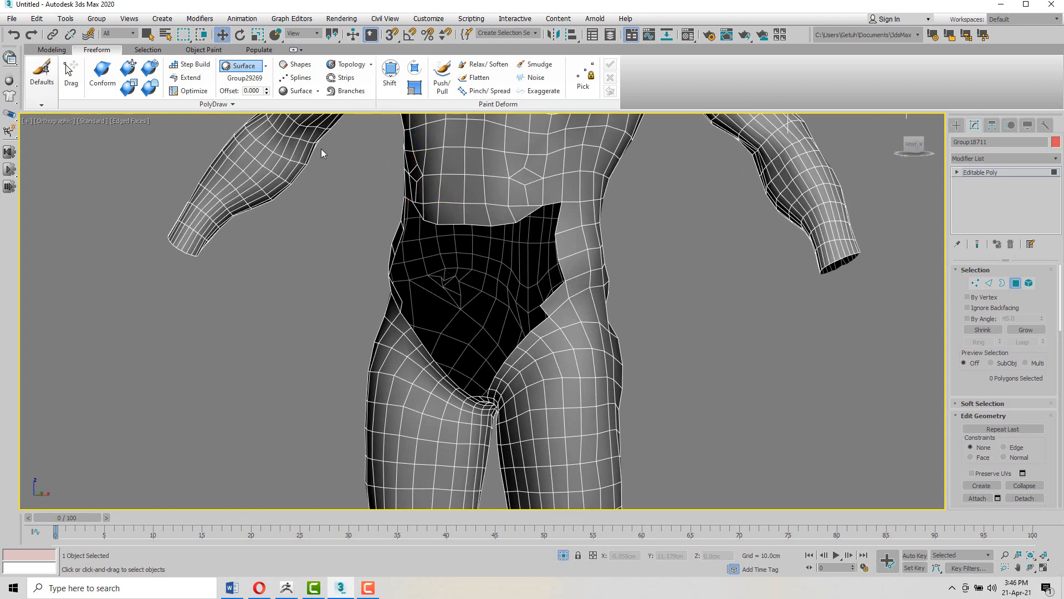
Step: Add a strip of three polygons down the body's right hip side of the pelvis opening with PolyDraw Extend
{"action": "left_click", "coordinate": [185, 78]}
{"action": "middle_click_drag", "start_coordinate": [417, 239], "coordinate": [446, 201], "text": "alt"}
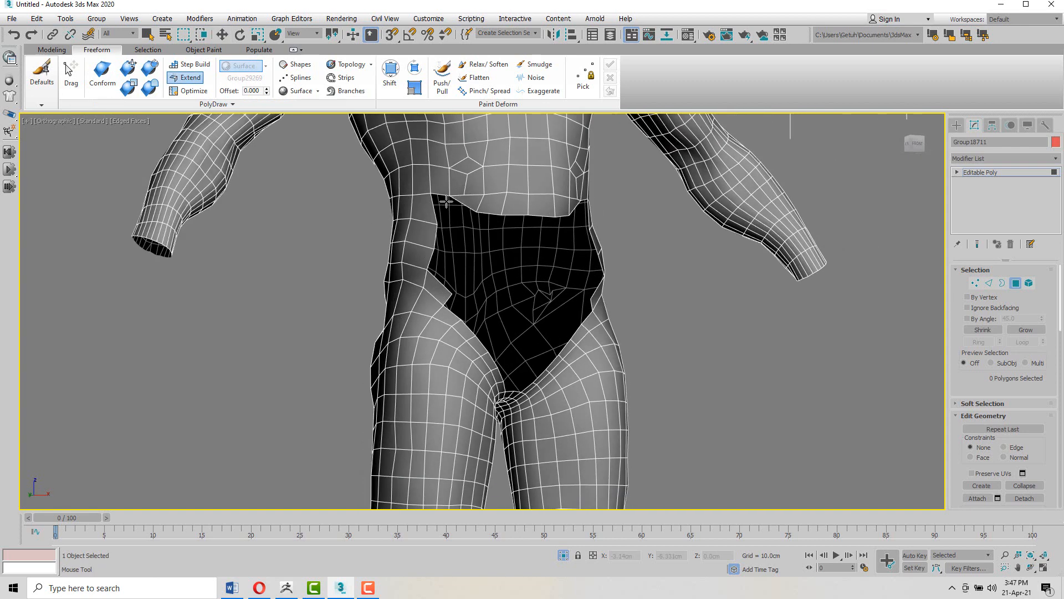
{"action": "left_click_drag", "start_coordinate": [448, 235], "coordinate": [454, 295]}
{"action": "key", "text": "w"}
Step: Merge the two close vertices at the lower end of the new hip strip to close the narrow gap
{"action": "scroll", "coordinate": [453, 294], "scroll_direction": "up", "scroll_amount": 5}
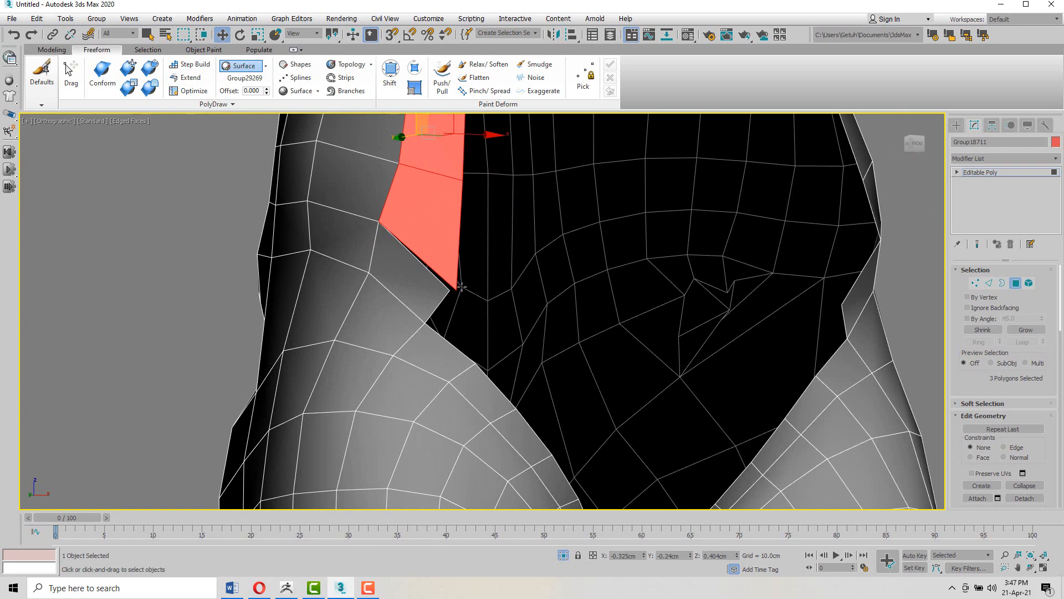
{"action": "key", "text": "1"}
{"action": "scroll", "coordinate": [460, 284], "scroll_direction": "up", "scroll_amount": 3}
{"action": "left_click_drag", "start_coordinate": [425, 307], "coordinate": [465, 281]}
{"action": "key", "text": "ctrl+w"}
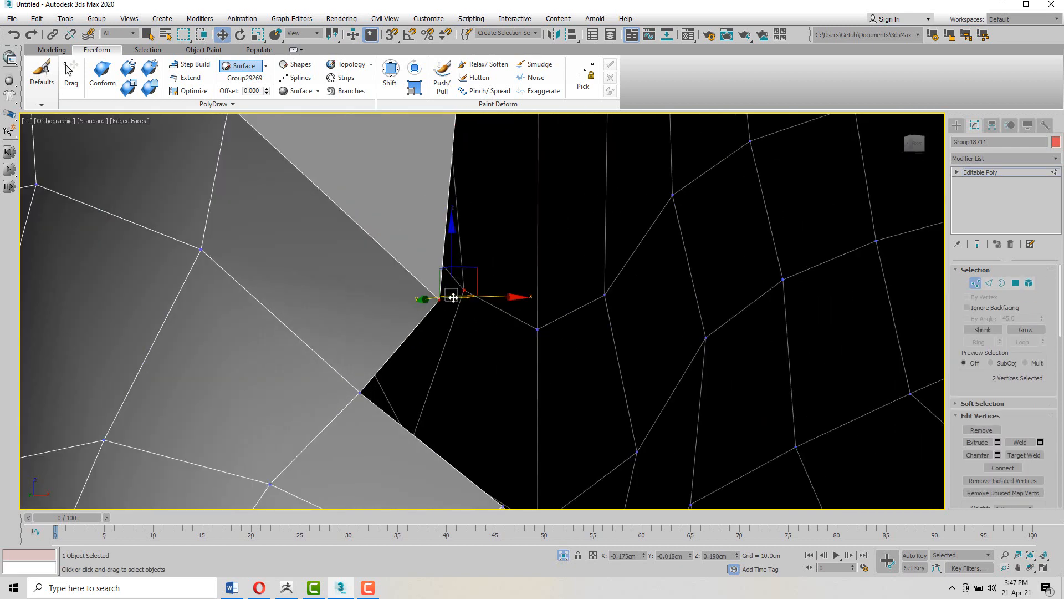
{"action": "scroll", "coordinate": [462, 281], "scroll_direction": "down", "scroll_amount": 3}
{"action": "scroll", "coordinate": [463, 284], "scroll_direction": "down", "scroll_amount": 4}
Step: Fill the upper corner of the hip strip with PolyDraw Extend and collapse the close vertices there into one
{"action": "left_click", "coordinate": [187, 77]}
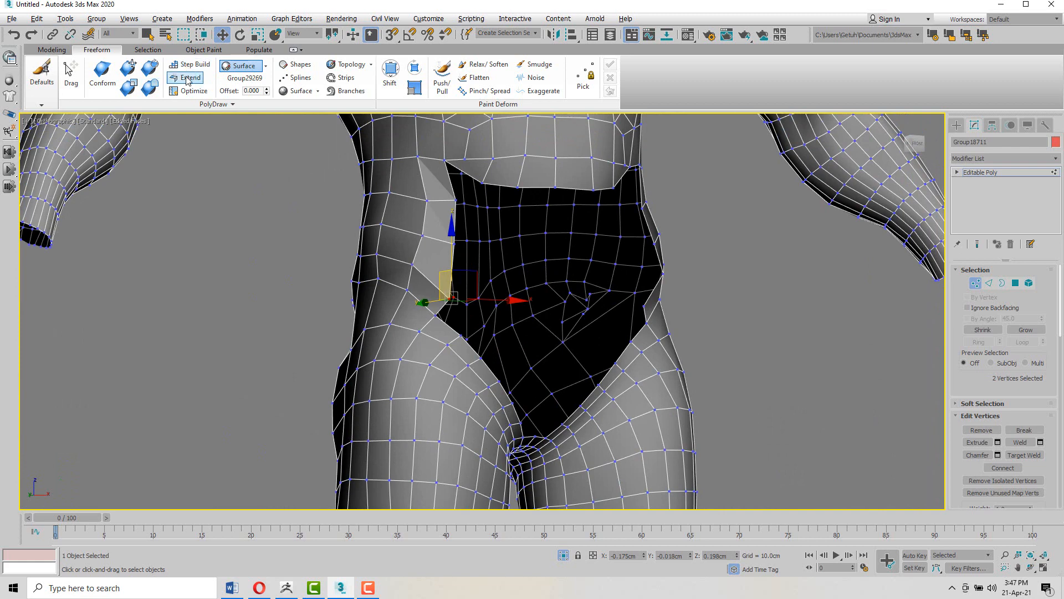
{"action": "left_click_drag", "start_coordinate": [436, 315], "coordinate": [519, 208]}
{"action": "key", "text": "w"}
{"action": "scroll", "coordinate": [484, 185], "scroll_direction": "up", "scroll_amount": 3}
{"action": "scroll", "coordinate": [485, 189], "scroll_direction": "up", "scroll_amount": 3}
{"action": "key", "text": "ctrl+alt+c"}
{"action": "scroll", "coordinate": [520, 209], "scroll_direction": "down", "scroll_amount": 6}
Step: Leave vertex editing and review the whole body and the partly rebuilt pelvis from the front
{"action": "middle_click_drag", "start_coordinate": [561, 205], "coordinate": [541, 240], "text": "alt"}
{"action": "scroll", "coordinate": [527, 261], "scroll_direction": "down", "scroll_amount": 3}
{"action": "middle_click_drag", "start_coordinate": [541, 240], "coordinate": [539, 265]}
{"action": "scroll", "coordinate": [539, 265], "scroll_direction": "down", "scroll_amount": 3}
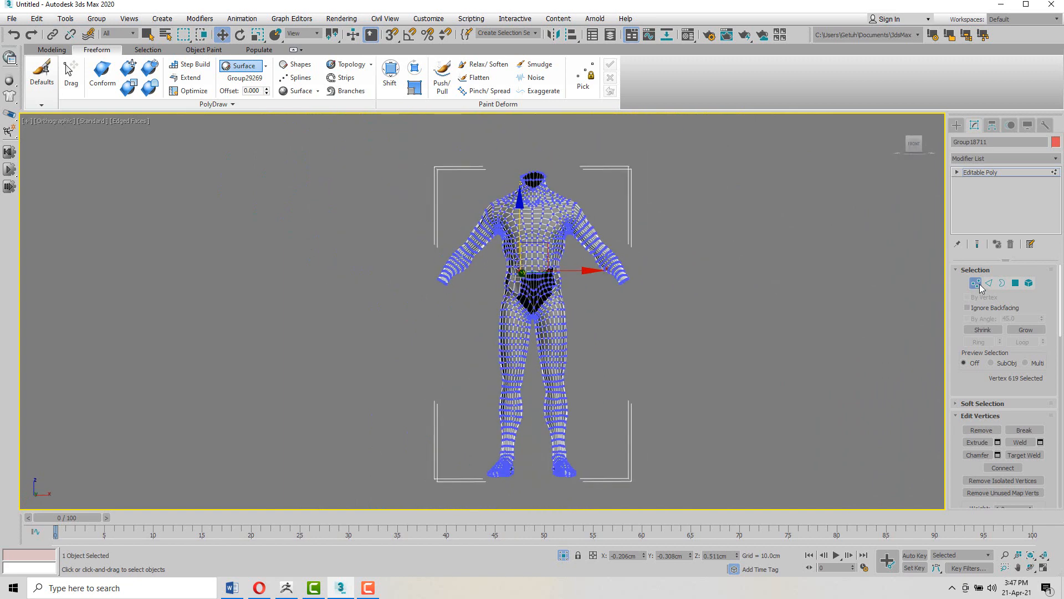
{"action": "key", "text": "1"}
{"action": "scroll", "coordinate": [561, 229], "scroll_direction": "up", "scroll_amount": 5}
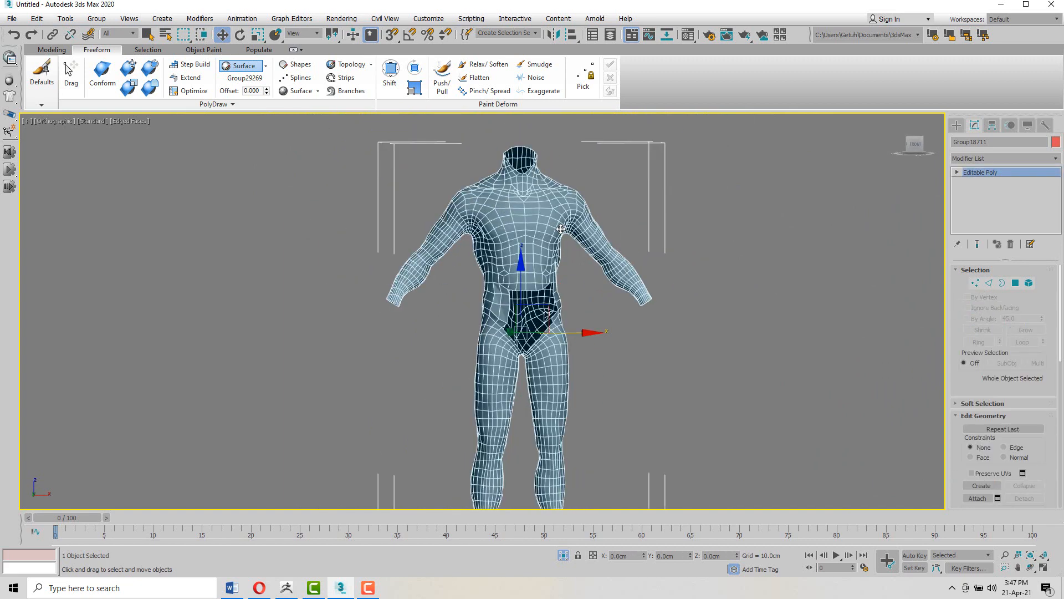
{"action": "scroll", "coordinate": [561, 229], "scroll_direction": "down", "scroll_amount": 5}
{"action": "middle_click_drag", "start_coordinate": [561, 229], "coordinate": [594, 235], "text": "alt"}
{"action": "middle_click_drag", "start_coordinate": [482, 202], "coordinate": [451, 211], "text": "alt"}
{"action": "scroll", "coordinate": [451, 210], "scroll_direction": "up", "scroll_amount": 4}
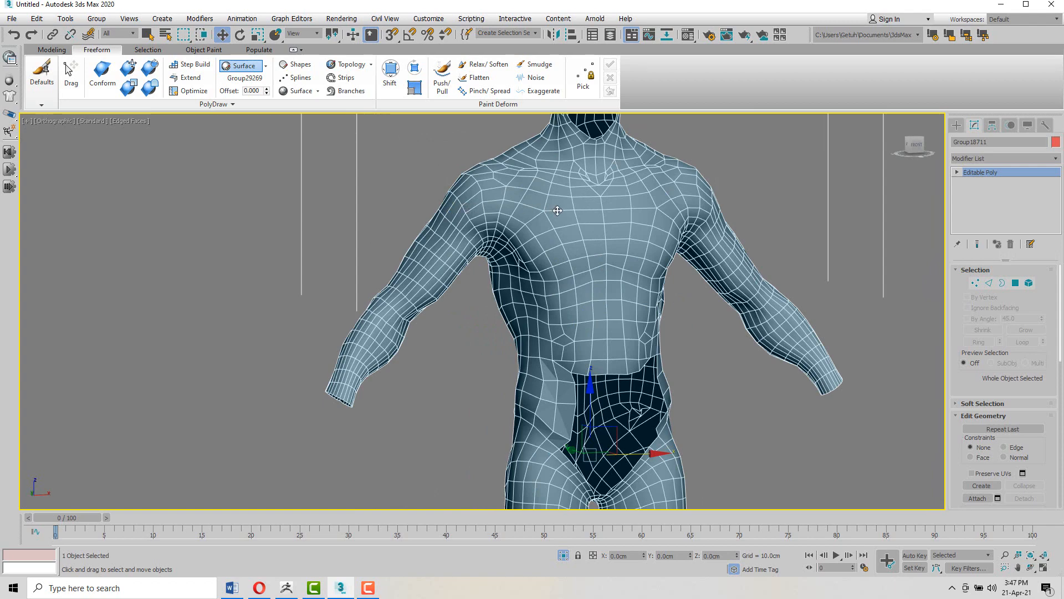
{"action": "middle_click_drag", "start_coordinate": [557, 211], "coordinate": [562, 252], "text": "alt"}
{"action": "scroll", "coordinate": [561, 211], "scroll_direction": "down", "scroll_amount": 6}
{"action": "scroll", "coordinate": [557, 250], "scroll_direction": "up", "scroll_amount": 3}
{"action": "scroll", "coordinate": [556, 250], "scroll_direction": "down", "scroll_amount": 3}
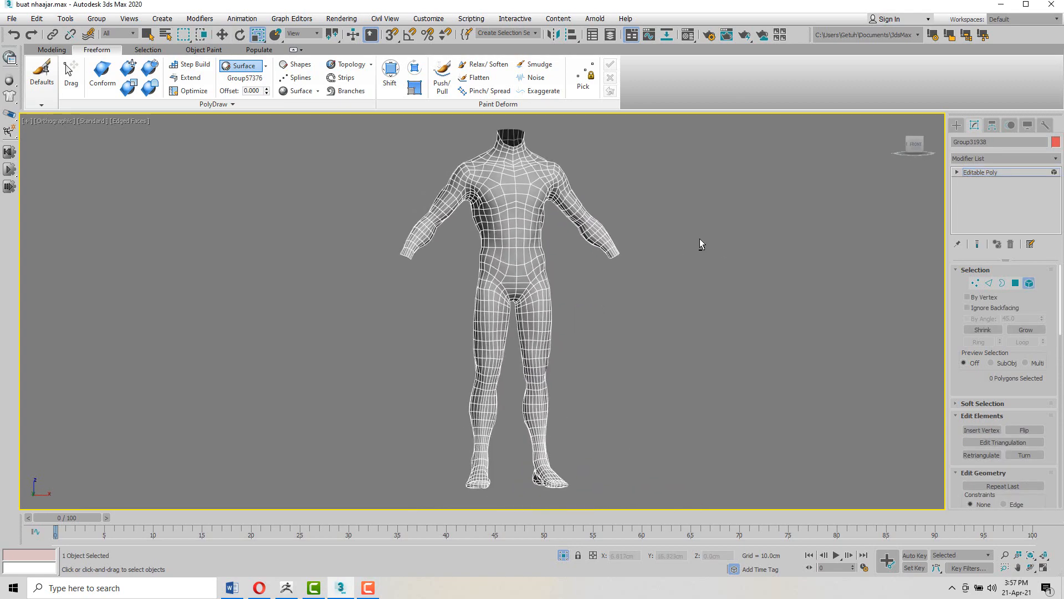
Step: Examine the finished body mesh in buat nhaajar.max from all sides, including the neck, shoulders, torso and legs
{"action": "middle_click_drag", "start_coordinate": [494, 236], "coordinate": [897, 239], "text": "alt"}
{"action": "scroll", "coordinate": [560, 140], "scroll_direction": "up", "scroll_amount": 5}
{"action": "middle_click_drag", "start_coordinate": [522, 171], "coordinate": [572, 176]}
{"action": "middle_click_drag", "start_coordinate": [572, 176], "coordinate": [366, 179], "text": "alt"}
{"action": "scroll", "coordinate": [516, 247], "scroll_direction": "down", "scroll_amount": 4}
{"action": "middle_click_drag", "start_coordinate": [516, 247], "coordinate": [540, 186]}
{"action": "middle_click_drag", "start_coordinate": [540, 186], "coordinate": [355, 199], "text": "alt"}
{"action": "scroll", "coordinate": [510, 222], "scroll_direction": "up", "scroll_amount": 1}
{"action": "scroll", "coordinate": [511, 222], "scroll_direction": "down", "scroll_amount": 3}
{"action": "middle_click_drag", "start_coordinate": [501, 215], "coordinate": [590, 203], "text": "alt"}
{"action": "scroll", "coordinate": [502, 222], "scroll_direction": "up", "scroll_amount": 4}
{"action": "middle_click_drag", "start_coordinate": [577, 273], "coordinate": [520, 262]}
{"action": "scroll", "coordinate": [499, 263], "scroll_direction": "down", "scroll_amount": 3}
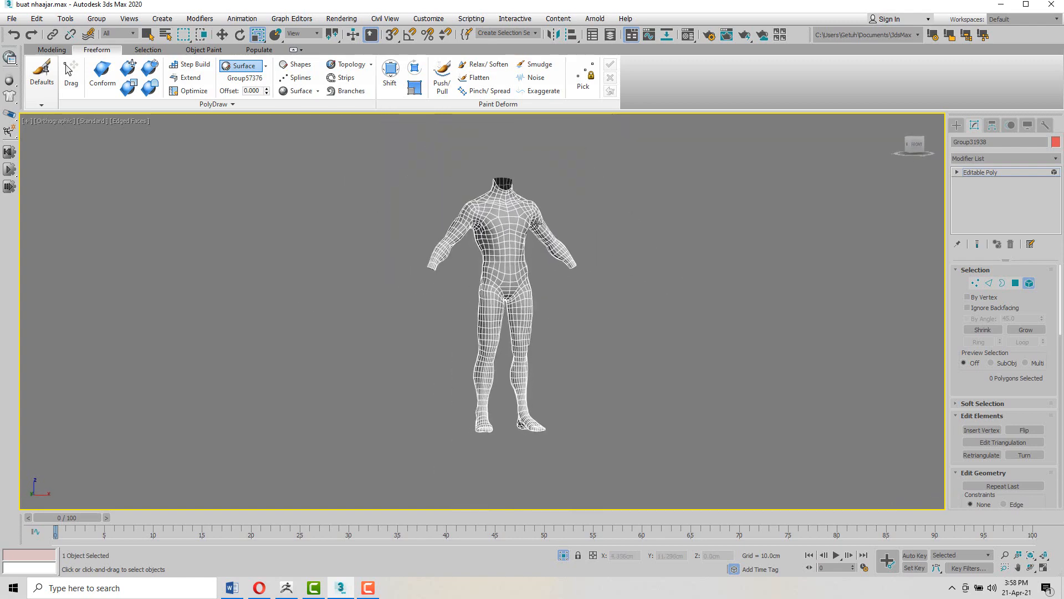
{"action": "scroll", "coordinate": [487, 215], "scroll_direction": "up", "scroll_amount": 4}
{"action": "middle_click_drag", "start_coordinate": [490, 195], "coordinate": [535, 237]}
{"action": "scroll", "coordinate": [488, 215], "scroll_direction": "down", "scroll_amount": 4}
{"action": "scroll", "coordinate": [490, 208], "scroll_direction": "up", "scroll_amount": 4}
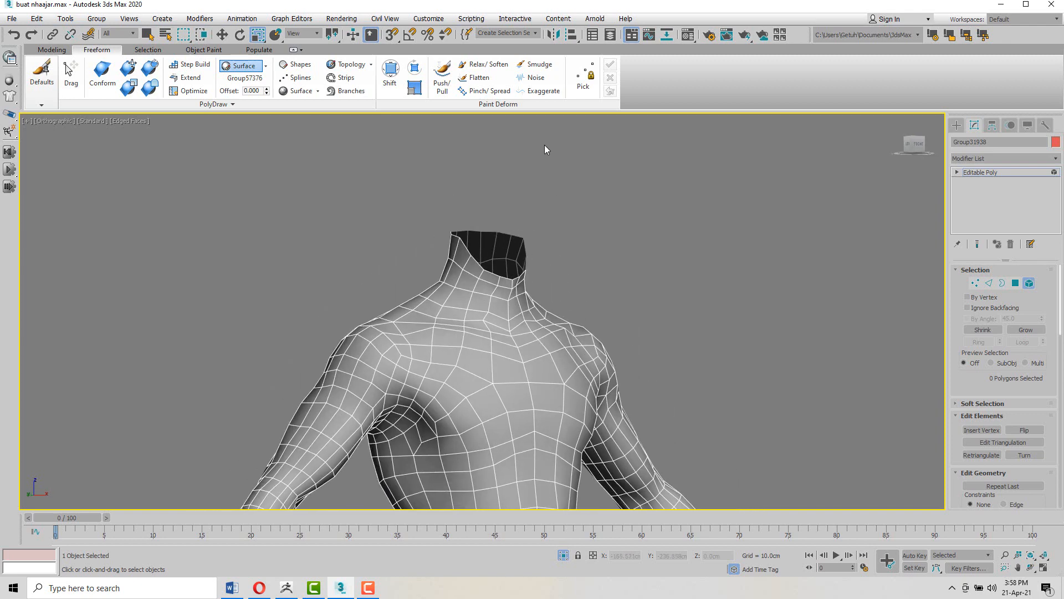
{"action": "scroll", "coordinate": [552, 177], "scroll_direction": "down", "scroll_amount": 3}
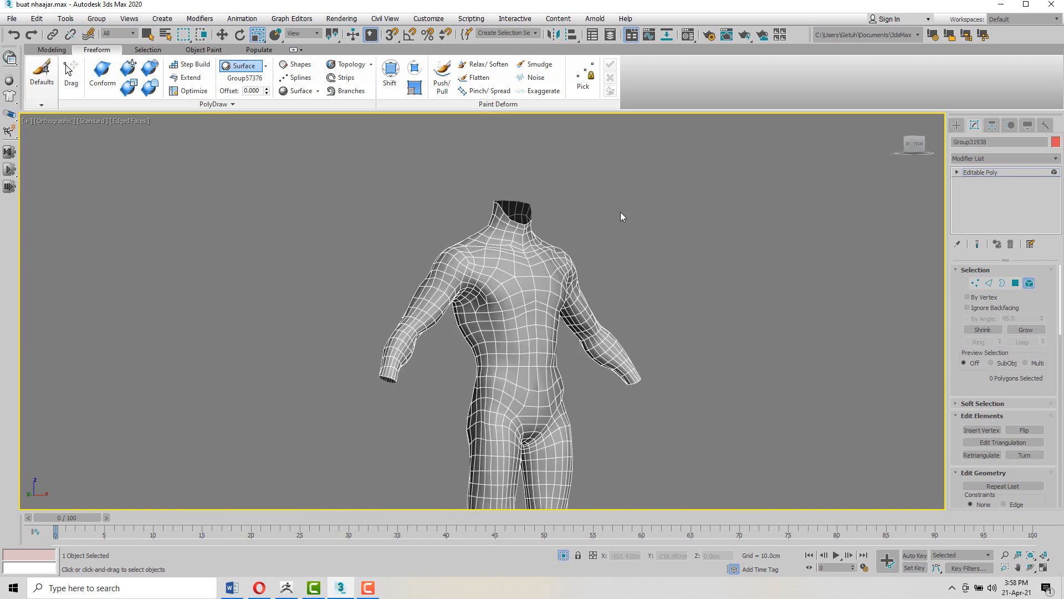
Step: Unhide all objects in the scene to bring back the sculpt and the reference body
{"action": "right_click", "coordinate": [649, 221]}
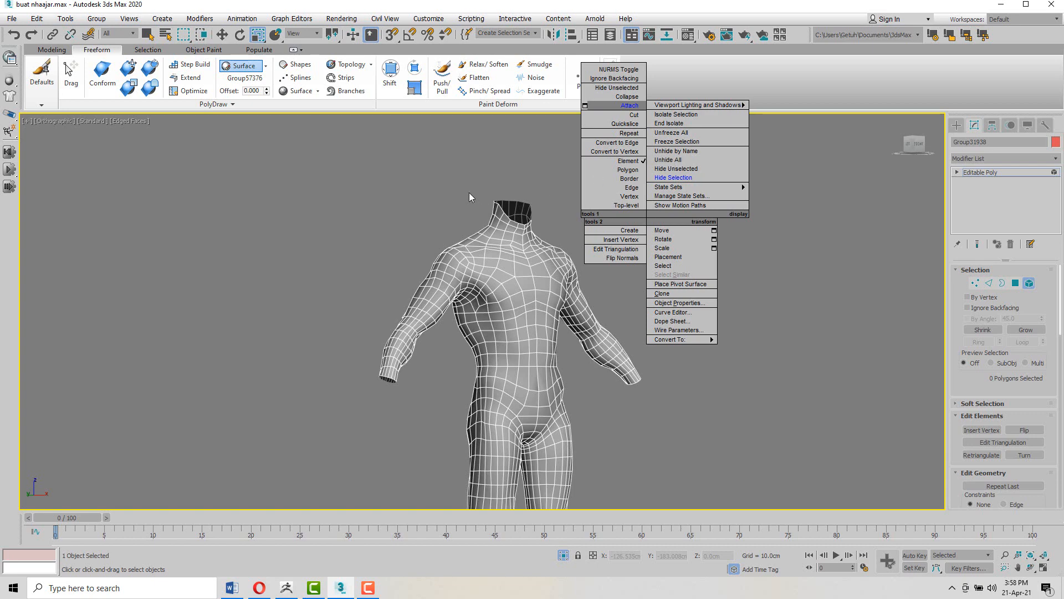
{"action": "scroll", "coordinate": [440, 191], "scroll_direction": "up", "scroll_amount": 5}
{"action": "middle_click_drag", "start_coordinate": [442, 195], "coordinate": [508, 191]}
{"action": "right_click", "coordinate": [465, 249]}
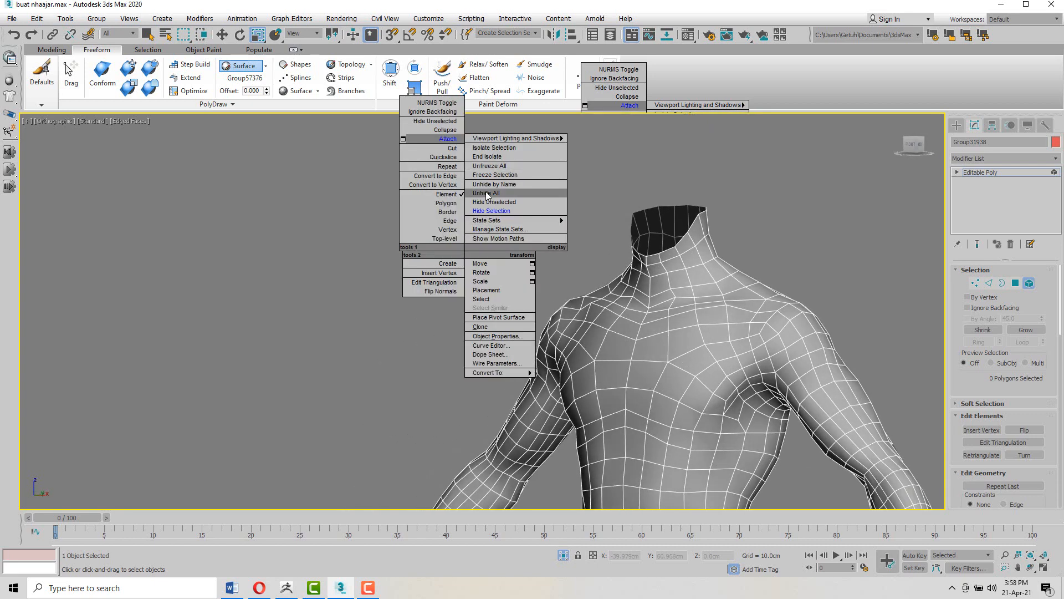
{"action": "left_click", "coordinate": [486, 193]}
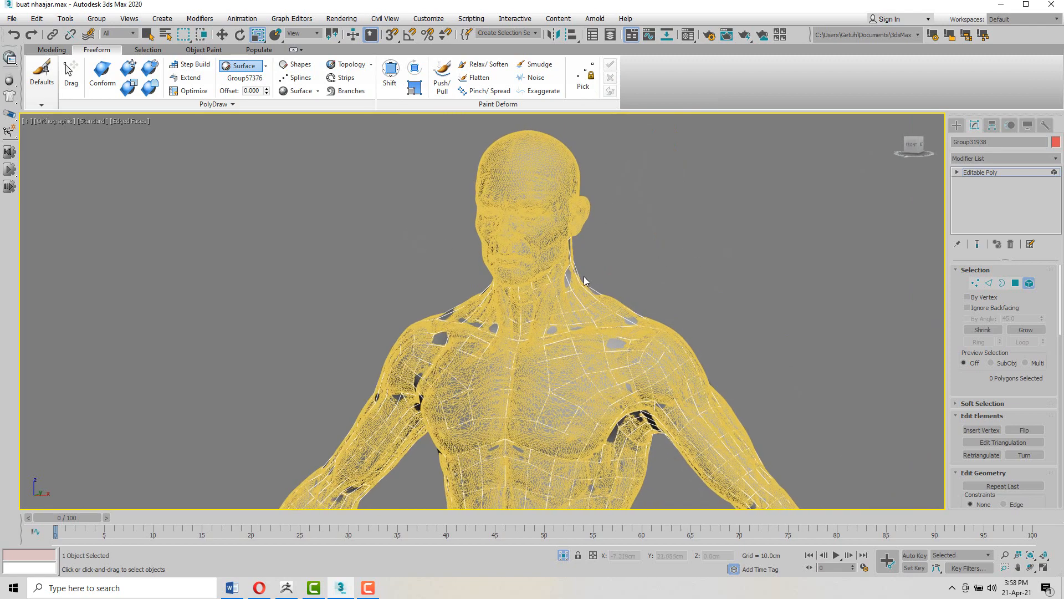
Step: Examine the sculpted head and neck up close, comparing plain shading with the edged-faces display
{"action": "scroll", "coordinate": [570, 279], "scroll_direction": "up", "scroll_amount": 4}
{"action": "scroll", "coordinate": [530, 230], "scroll_direction": "down", "scroll_amount": 4}
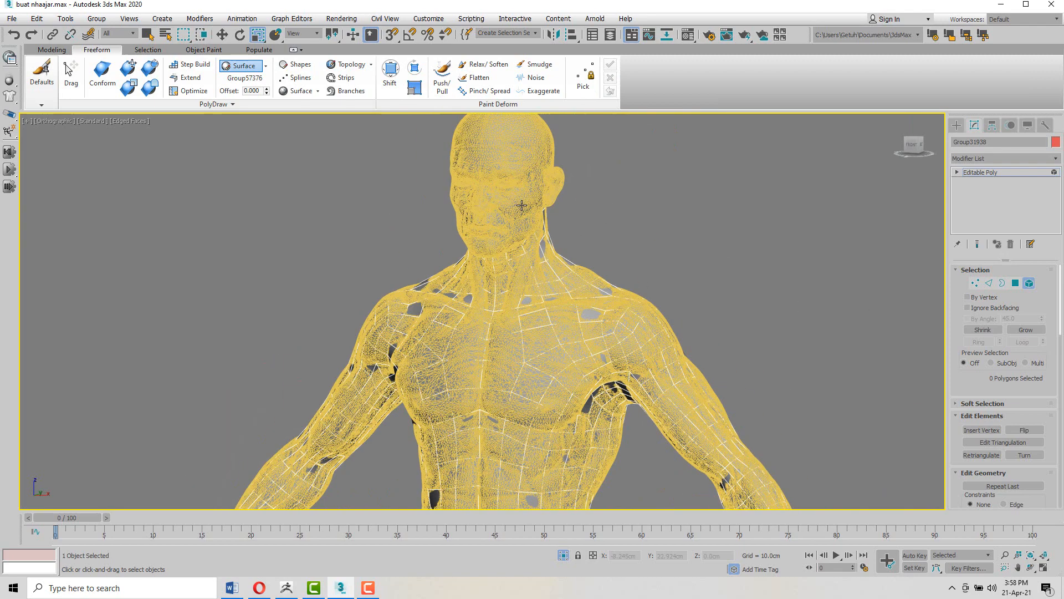
{"action": "scroll", "coordinate": [529, 232], "scroll_direction": "up", "scroll_amount": 6}
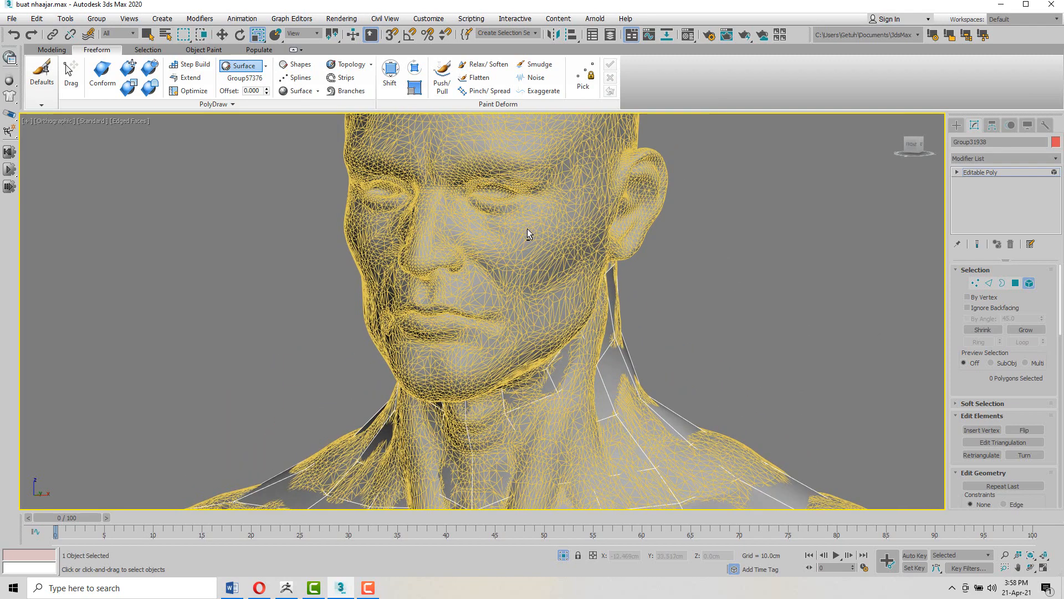
{"action": "key", "text": "F4"}
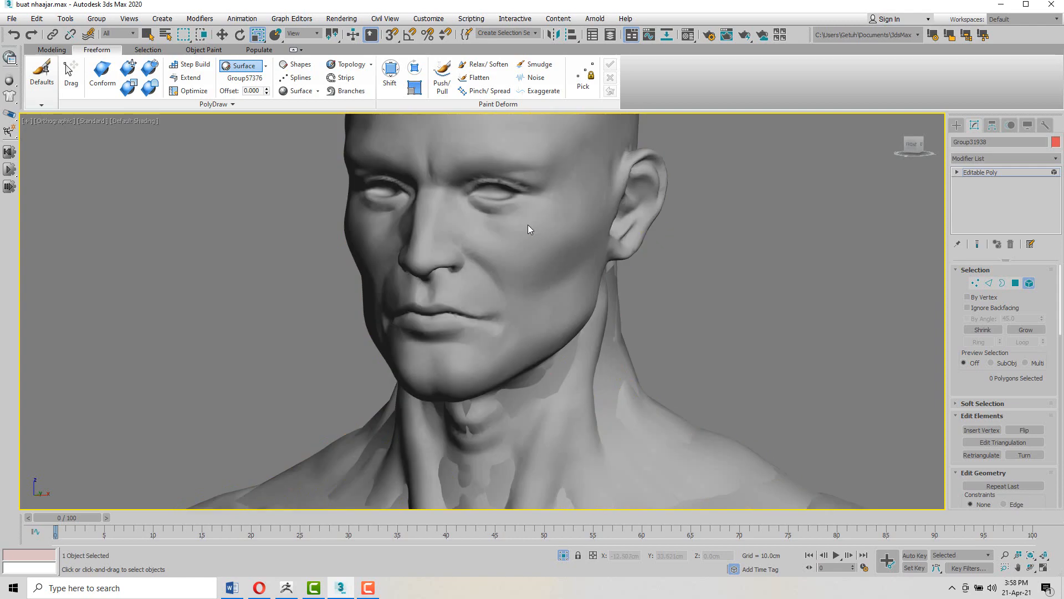
{"action": "scroll", "coordinate": [528, 227], "scroll_direction": "down", "scroll_amount": 4}
{"action": "scroll", "coordinate": [541, 240], "scroll_direction": "up", "scroll_amount": 3}
{"action": "key", "text": "F4"}
{"action": "key", "text": "F4"}
{"action": "key", "text": "F4"}
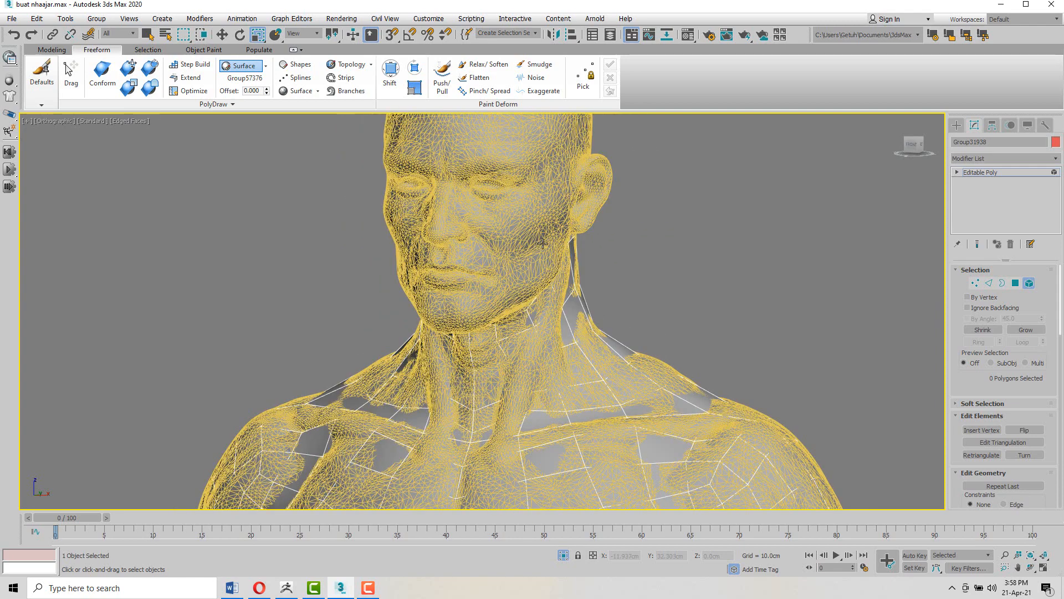
{"action": "left_click", "coordinate": [1016, 283]}
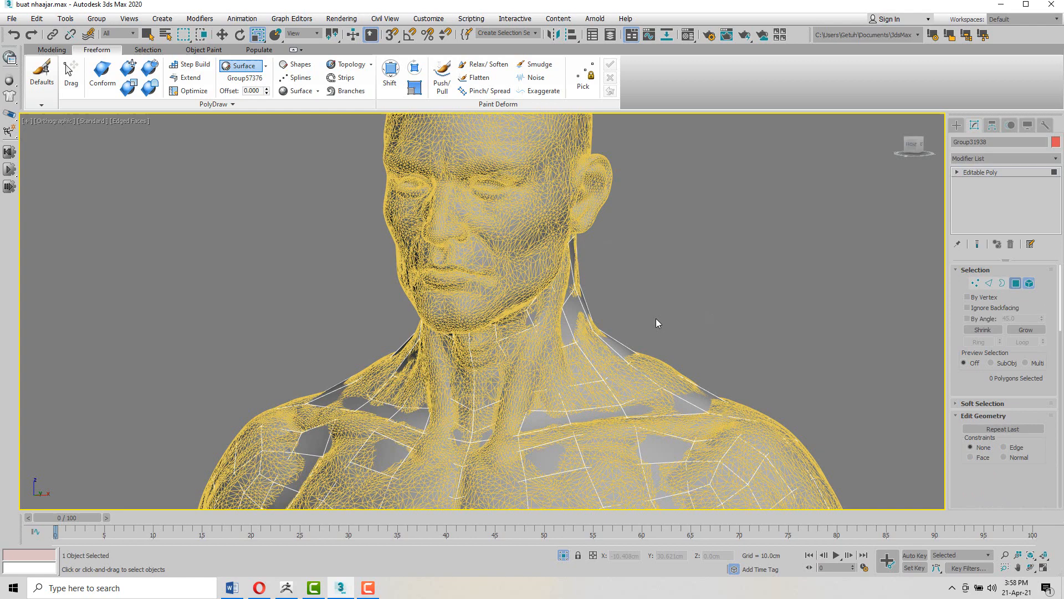
{"action": "left_click", "coordinate": [574, 310]}
{"action": "middle_click_drag", "start_coordinate": [620, 259], "coordinate": [622, 285]}
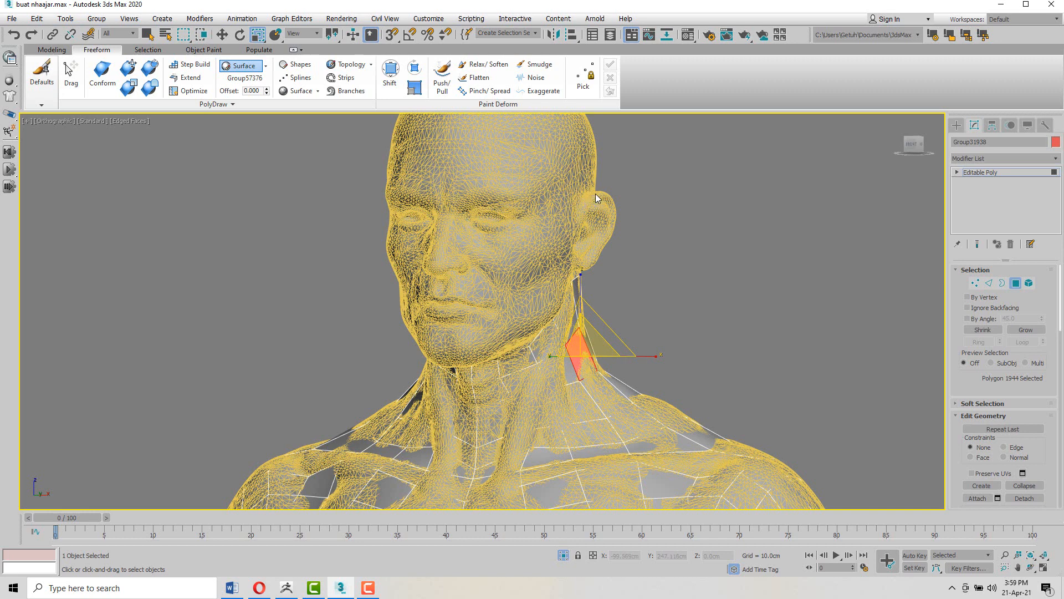
{"action": "middle_click_drag", "start_coordinate": [596, 194], "coordinate": [555, 203], "text": "alt"}
{"action": "scroll", "coordinate": [555, 194], "scroll_direction": "up", "scroll_amount": 3}
{"action": "scroll", "coordinate": [557, 208], "scroll_direction": "down", "scroll_amount": 8}
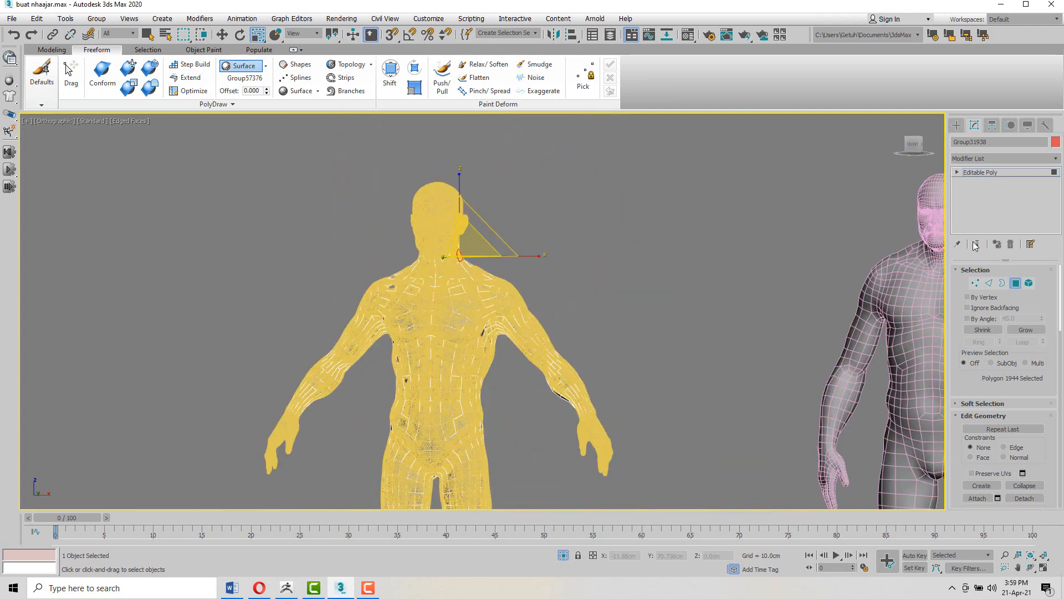
{"action": "left_click", "coordinate": [1015, 283]}
Step: Move the pink reference body along X to about 1.309 cm so it stands close beside the sculpt
{"action": "middle_click_drag", "start_coordinate": [810, 244], "coordinate": [647, 236]}
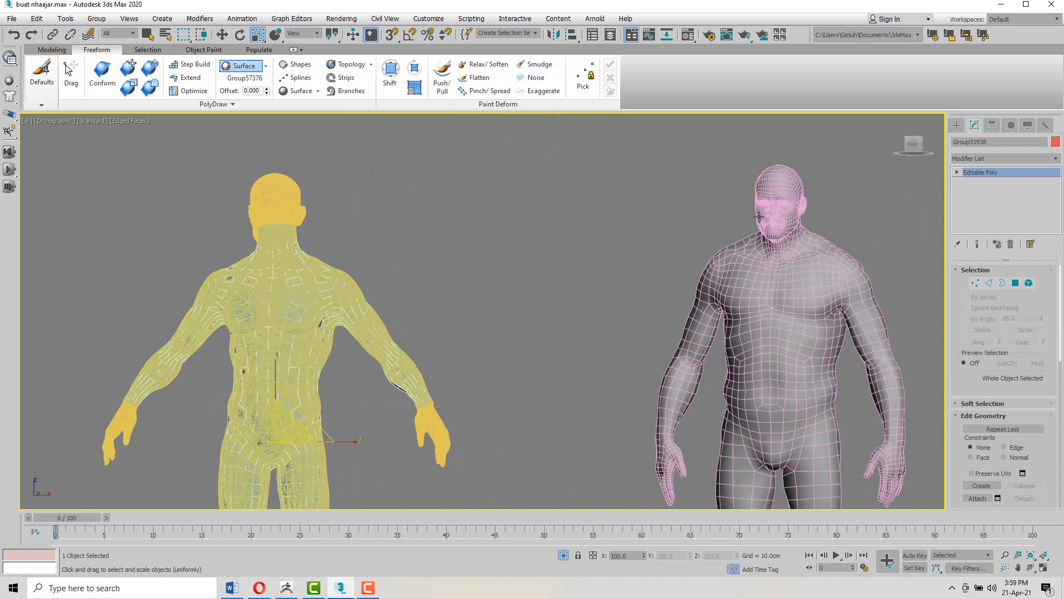
{"action": "left_click", "coordinate": [811, 280]}
{"action": "key", "text": "w"}
{"action": "scroll", "coordinate": [807, 472], "scroll_direction": "down", "scroll_amount": 8}
{"action": "scroll", "coordinate": [807, 472], "scroll_direction": "up", "scroll_amount": 2}
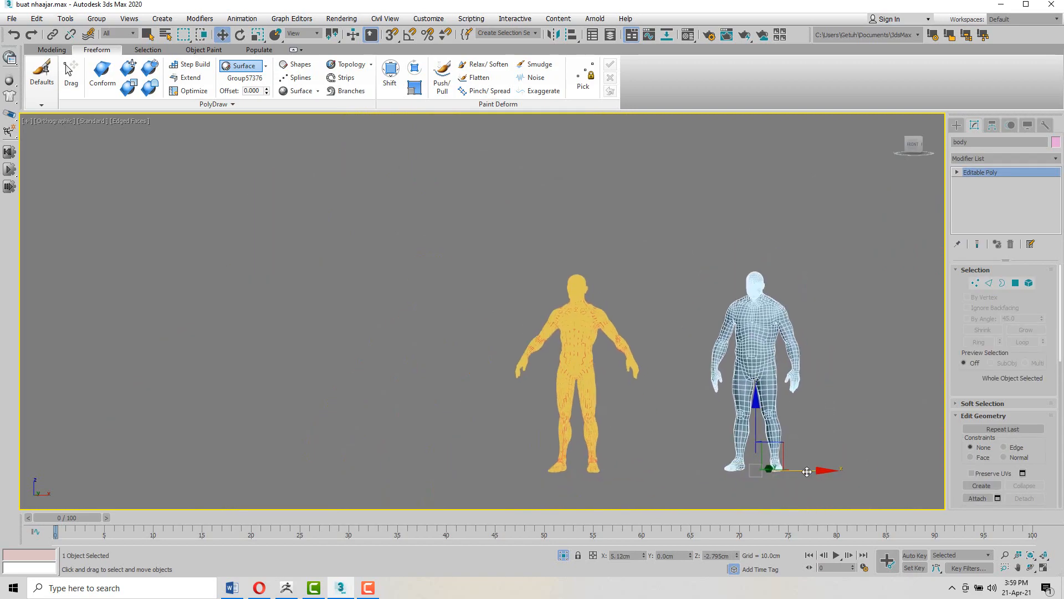
{"action": "left_click_drag", "start_coordinate": [813, 470], "coordinate": [680, 470]}
Step: Examine the reference body's head in plain shading and with edged faces displayed
{"action": "scroll", "coordinate": [604, 321], "scroll_direction": "up", "scroll_amount": 5}
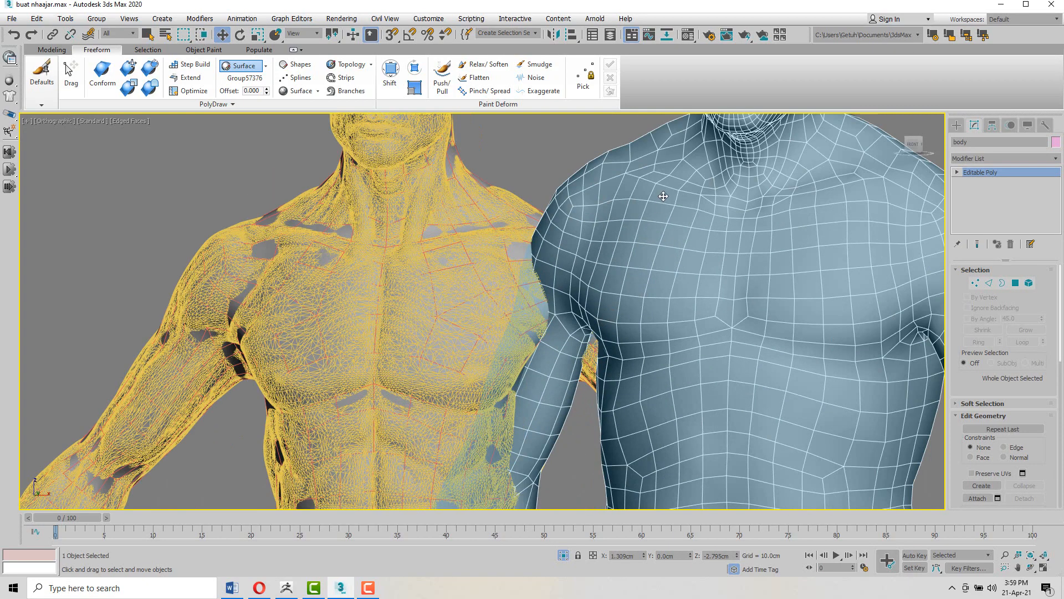
{"action": "middle_click_drag", "start_coordinate": [663, 196], "coordinate": [642, 298]}
{"action": "scroll", "coordinate": [643, 298], "scroll_direction": "up", "scroll_amount": 4}
{"action": "key", "text": "F4"}
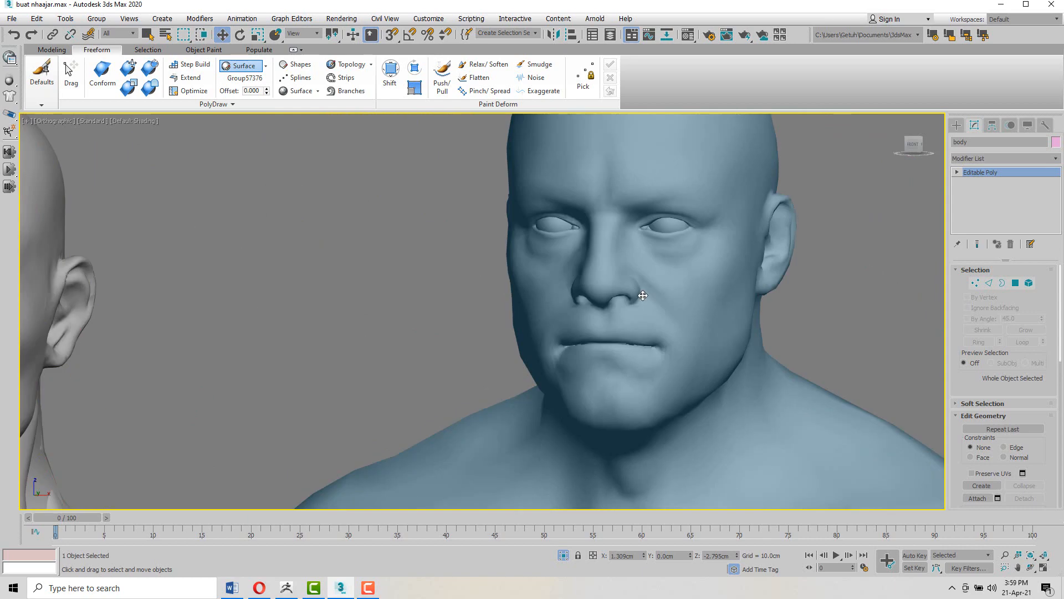
{"action": "key", "text": "F4"}
{"action": "key", "text": "F4"}
{"action": "key", "text": "F4"}
{"action": "middle_click_drag", "start_coordinate": [689, 244], "coordinate": [631, 244]}
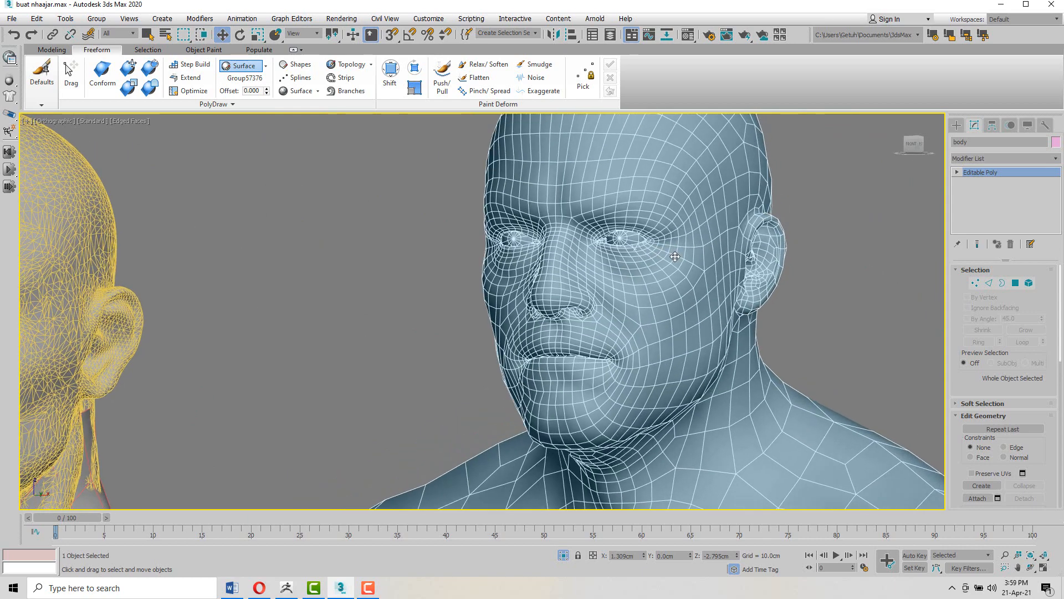
Step: Study the reference head's edge loops around the eyes, nose, mouth and ear from several angles
{"action": "scroll", "coordinate": [626, 243], "scroll_direction": "up", "scroll_amount": 4}
{"action": "scroll", "coordinate": [597, 239], "scroll_direction": "down", "scroll_amount": 2}
{"action": "middle_click_drag", "start_coordinate": [554, 245], "coordinate": [588, 242]}
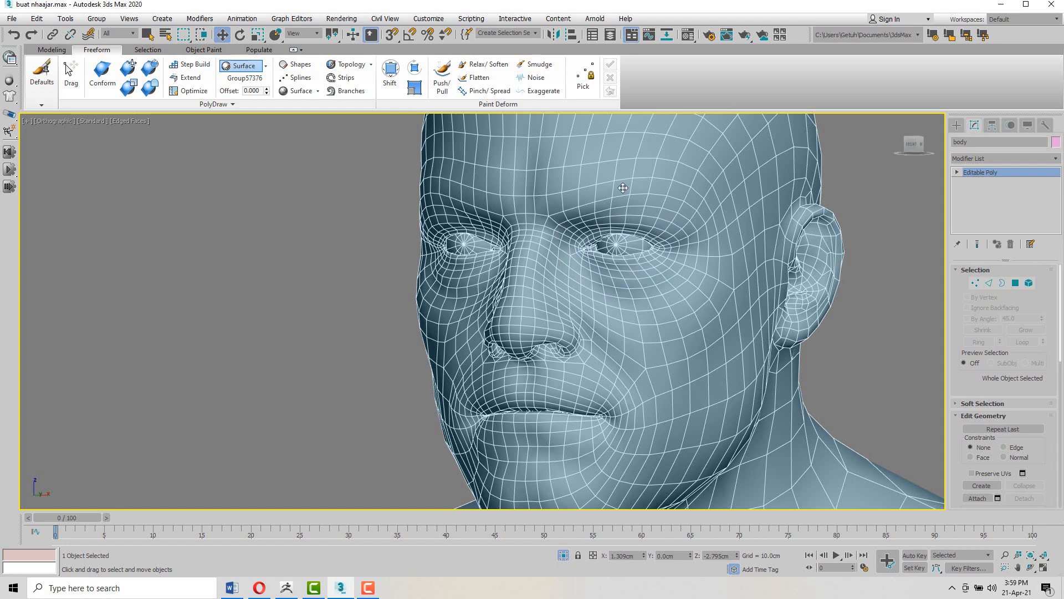
{"action": "middle_click_drag", "start_coordinate": [639, 324], "coordinate": [605, 313], "text": "alt"}
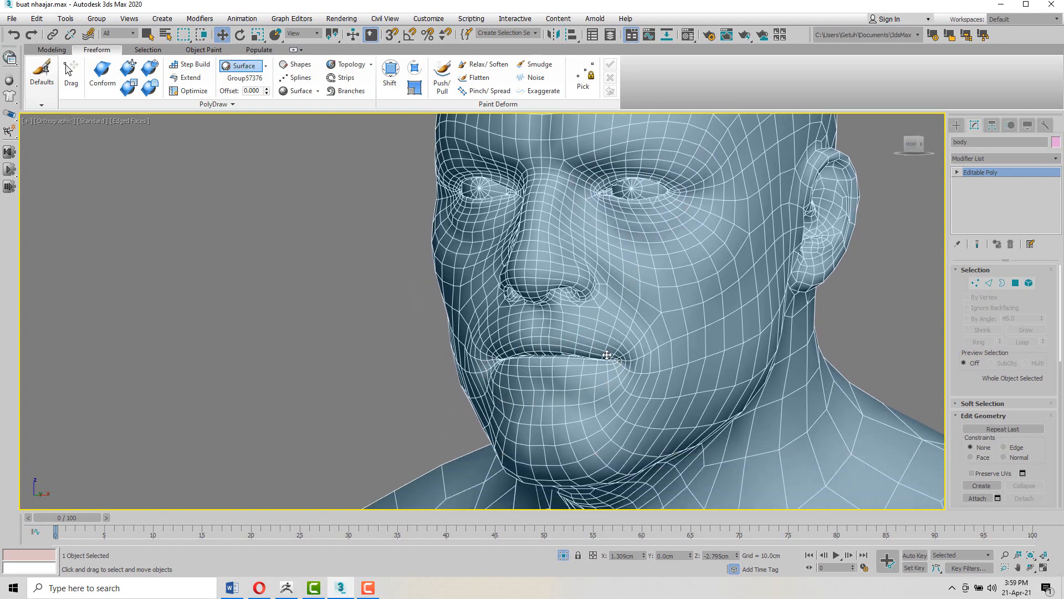
{"action": "middle_click_drag", "start_coordinate": [595, 311], "coordinate": [606, 292], "text": "alt"}
{"action": "scroll", "coordinate": [608, 250], "scroll_direction": "down", "scroll_amount": 3}
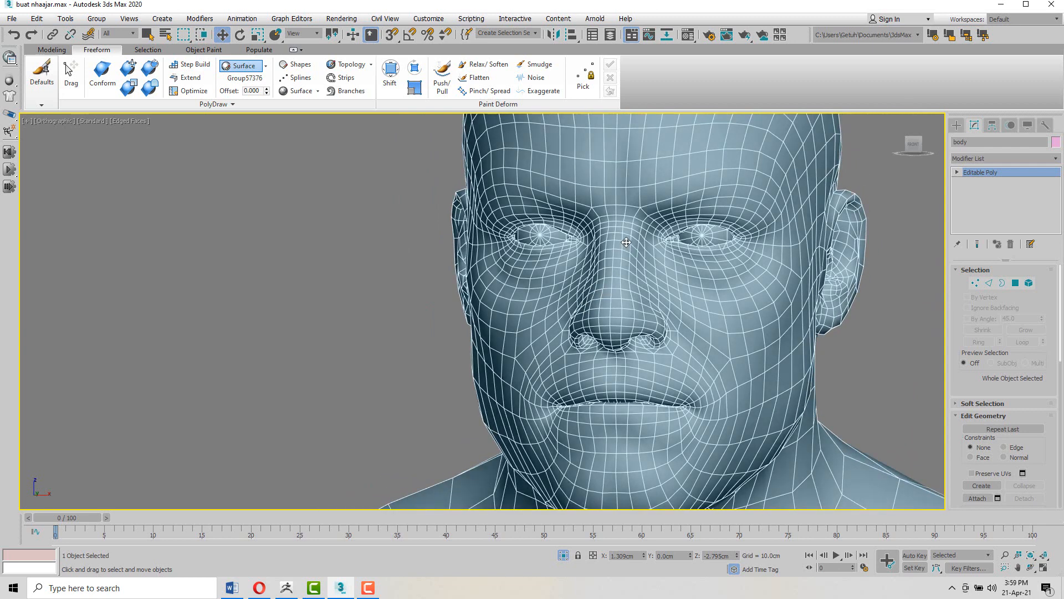
{"action": "middle_click_drag", "start_coordinate": [678, 233], "coordinate": [665, 228], "text": "alt"}
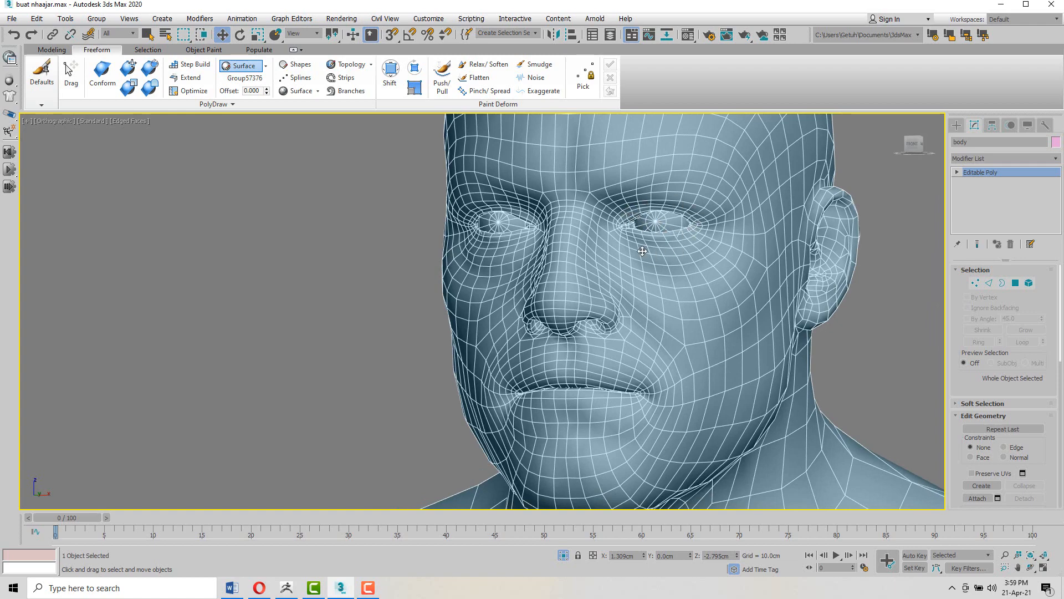
{"action": "scroll", "coordinate": [620, 222], "scroll_direction": "down", "scroll_amount": 2}
{"action": "scroll", "coordinate": [619, 220], "scroll_direction": "down", "scroll_amount": 3}
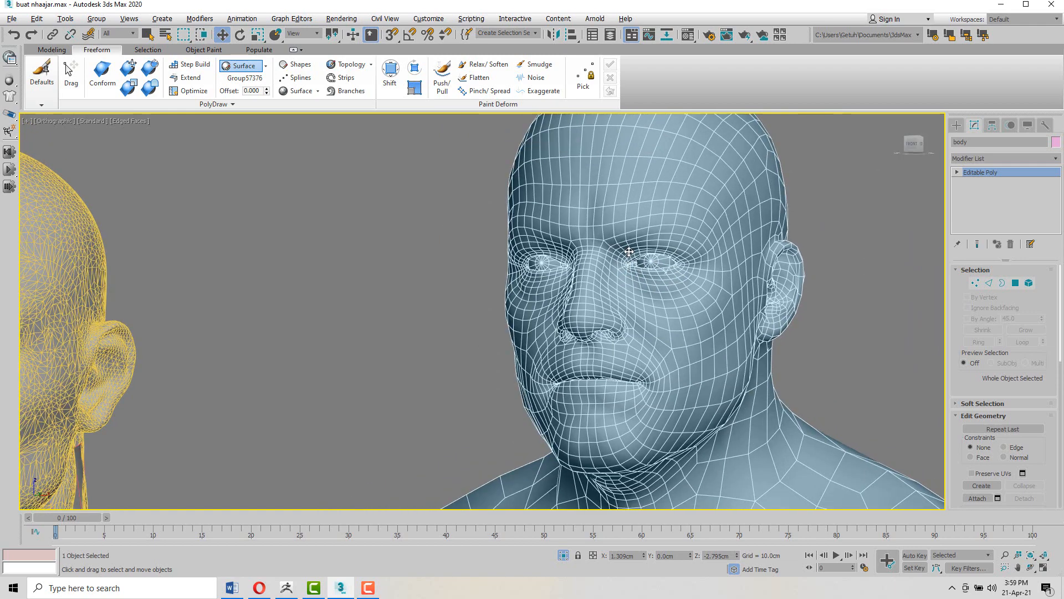
{"action": "scroll", "coordinate": [619, 266], "scroll_direction": "down", "scroll_amount": 3}
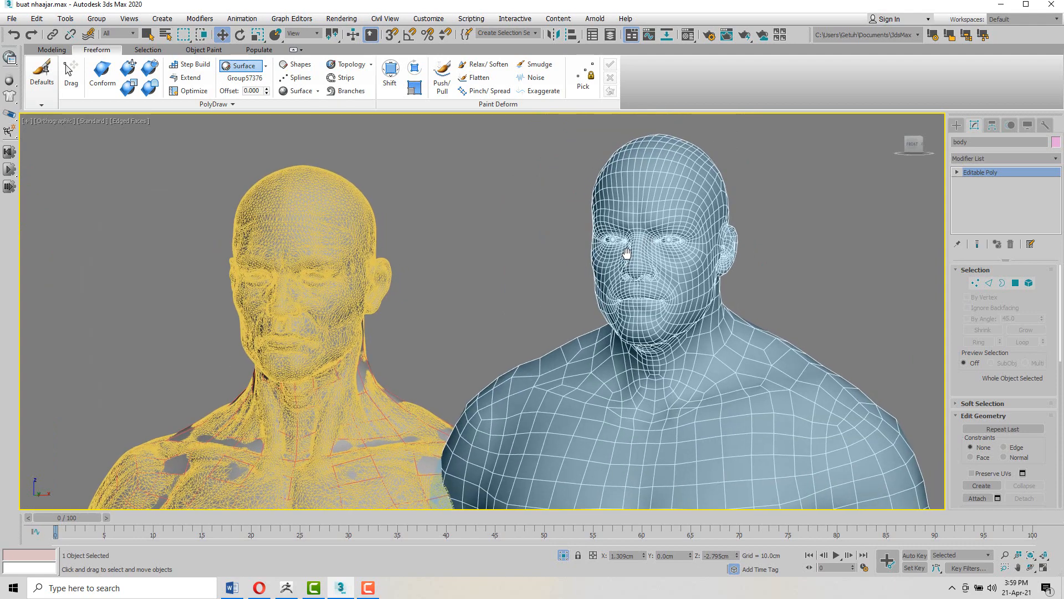
Step: Reselect the reference body and hide it
{"action": "left_click", "coordinate": [773, 179]}
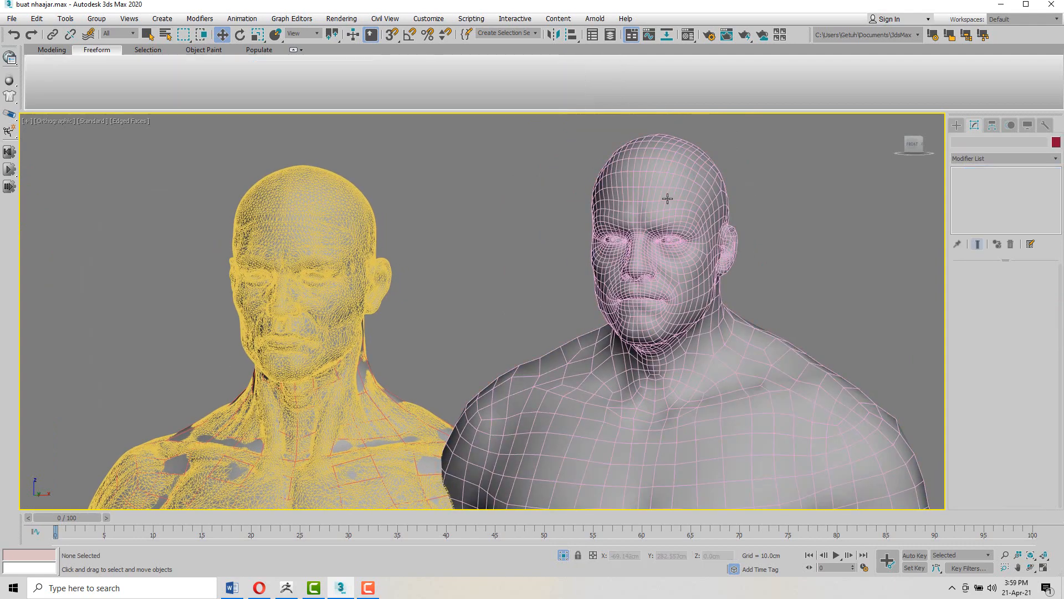
{"action": "scroll", "coordinate": [668, 197], "scroll_direction": "up", "scroll_amount": 3}
{"action": "left_click", "coordinate": [668, 198]}
{"action": "scroll", "coordinate": [668, 198], "scroll_direction": "down", "scroll_amount": 2}
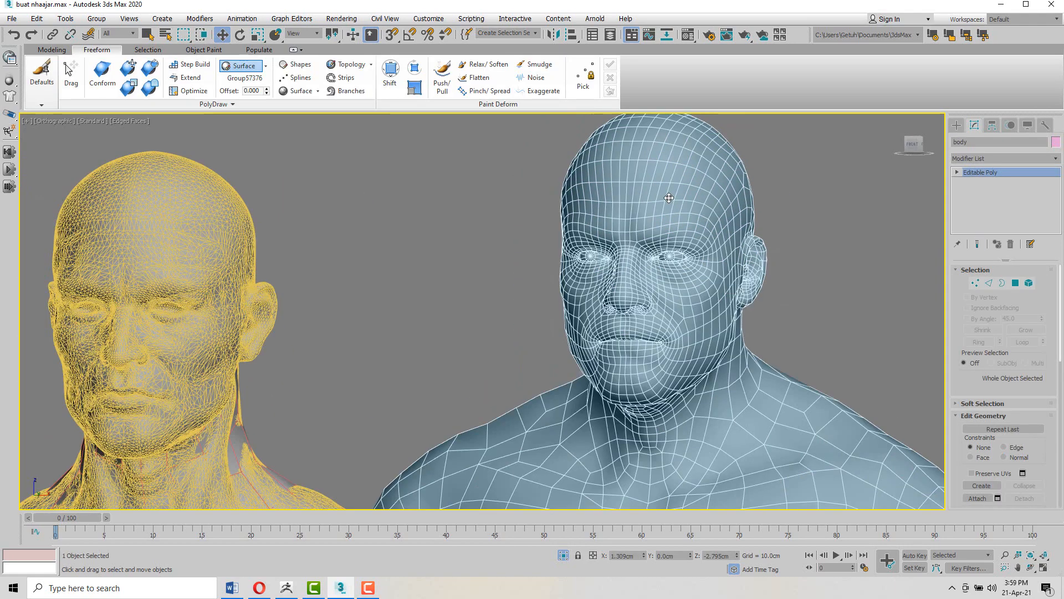
{"action": "right_click", "coordinate": [668, 194]}
{"action": "left_click", "coordinate": [693, 153]}
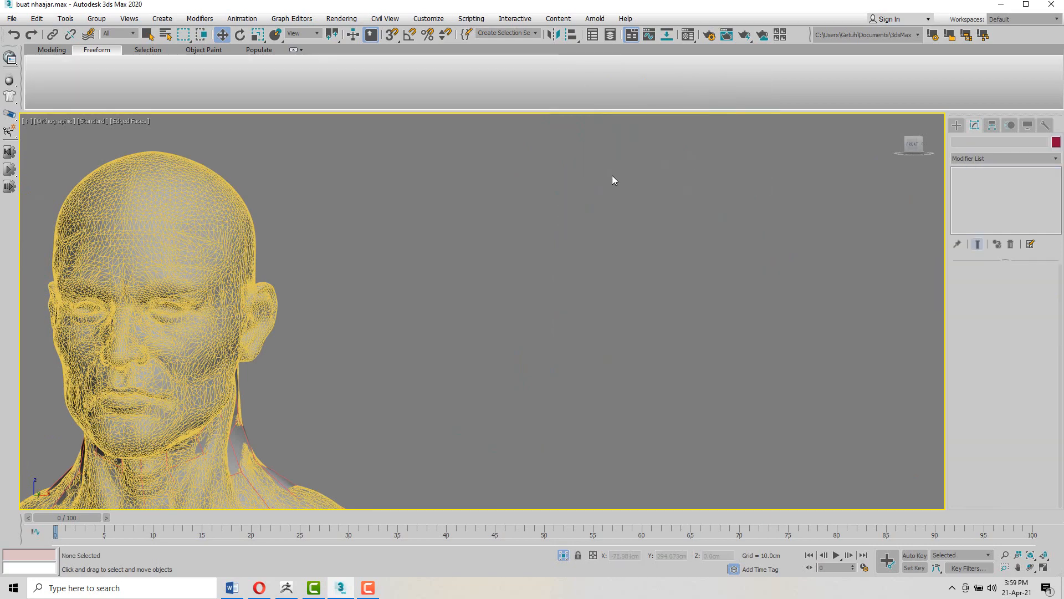
Step: Select the retopologized body mesh Group31938 at the sculpt's neck
{"action": "scroll", "coordinate": [661, 167], "scroll_direction": "up", "scroll_amount": 5}
{"action": "scroll", "coordinate": [589, 377], "scroll_direction": "down", "scroll_amount": 3}
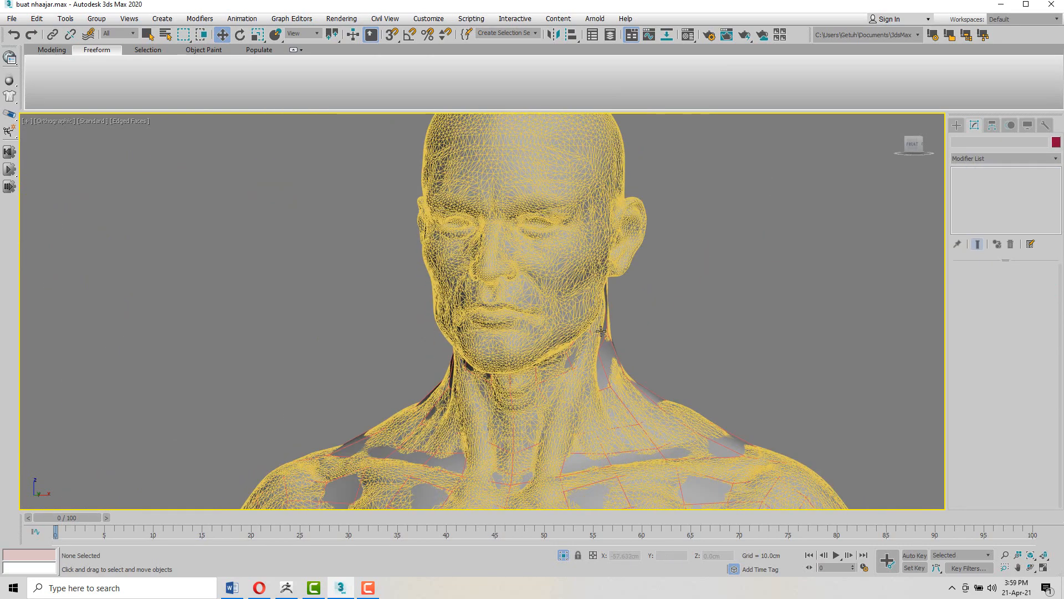
{"action": "left_click", "coordinate": [601, 332]}
{"action": "scroll", "coordinate": [515, 205], "scroll_direction": "up", "scroll_amount": 3}
{"action": "scroll", "coordinate": [519, 208], "scroll_direction": "down", "scroll_amount": 3}
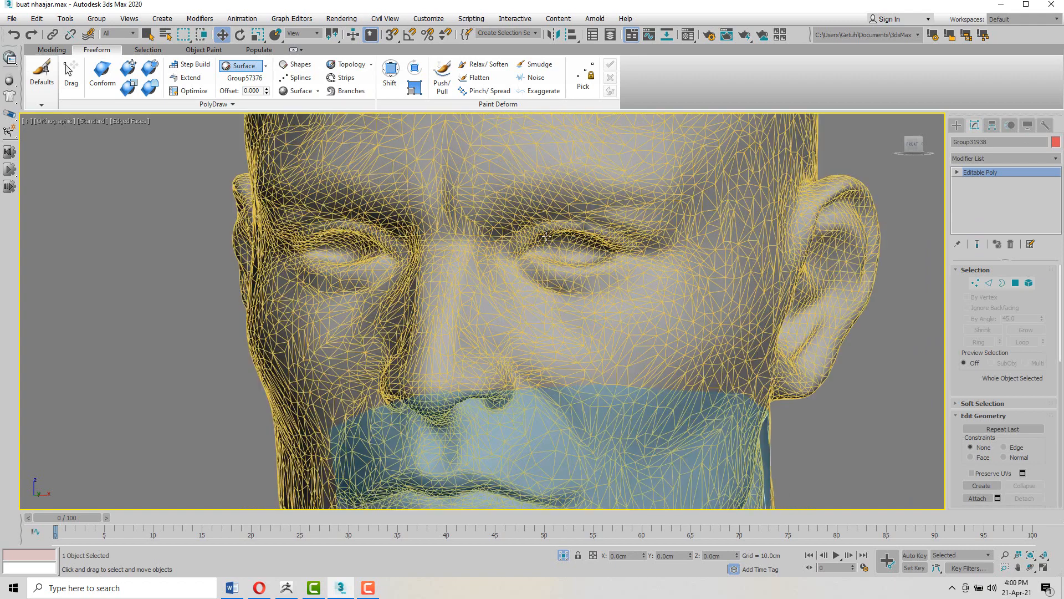
Step: Examine the sculpt's eyes, nose, mouth and ear, switching between plain shading and edged faces
{"action": "scroll", "coordinate": [552, 232], "scroll_direction": "up", "scroll_amount": 3}
{"action": "key", "text": "F4"}
{"action": "middle_click_drag", "start_coordinate": [543, 256], "coordinate": [579, 222], "text": "alt"}
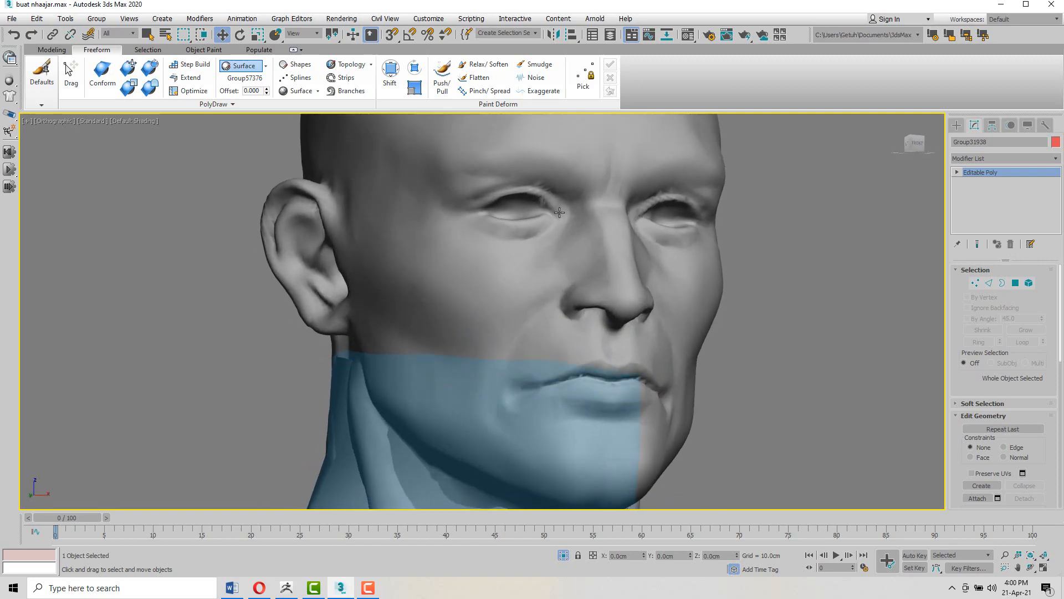
{"action": "key", "text": "F4"}
{"action": "key", "text": "F4"}
{"action": "key", "text": "F4"}
{"action": "key", "text": "F4"}
{"action": "key", "text": "F4"}
{"action": "scroll", "coordinate": [554, 199], "scroll_direction": "down", "scroll_amount": 2}
{"action": "scroll", "coordinate": [529, 210], "scroll_direction": "up", "scroll_amount": 5}
{"action": "scroll", "coordinate": [530, 209], "scroll_direction": "down", "scroll_amount": 3}
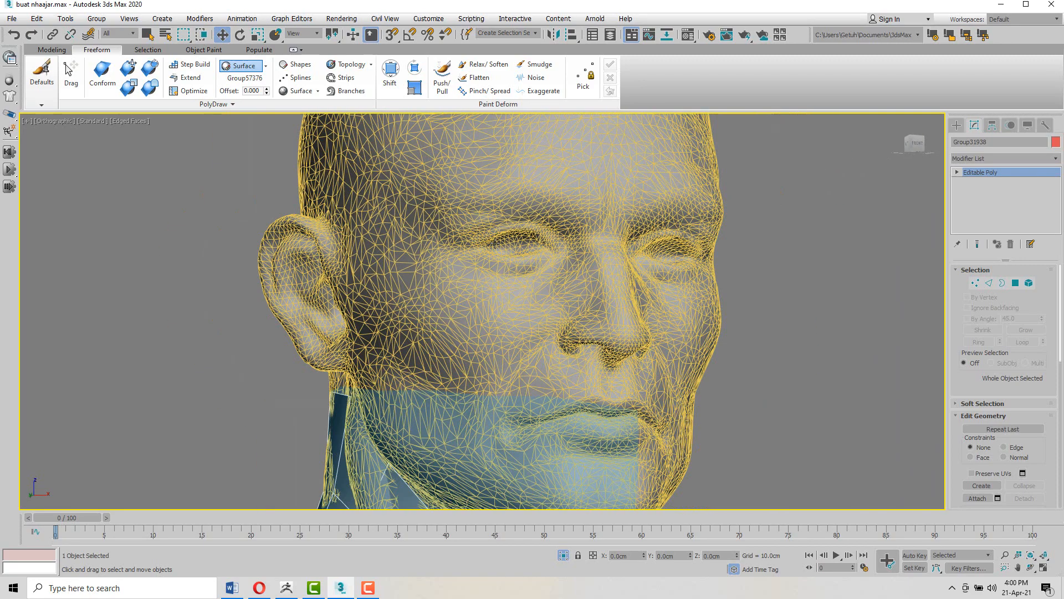
{"action": "key", "text": "F4"}
{"action": "key", "text": "F4"}
{"action": "key", "text": "F4"}
{"action": "scroll", "coordinate": [496, 277], "scroll_direction": "down", "scroll_amount": 3}
Step: Extend a row of polygons with PolyDraw Extend from the neck's upper edge onto the back of the head and around the ear
{"action": "middle_click_drag", "start_coordinate": [497, 276], "coordinate": [399, 238], "text": "alt"}
{"action": "left_click", "coordinate": [190, 78]}
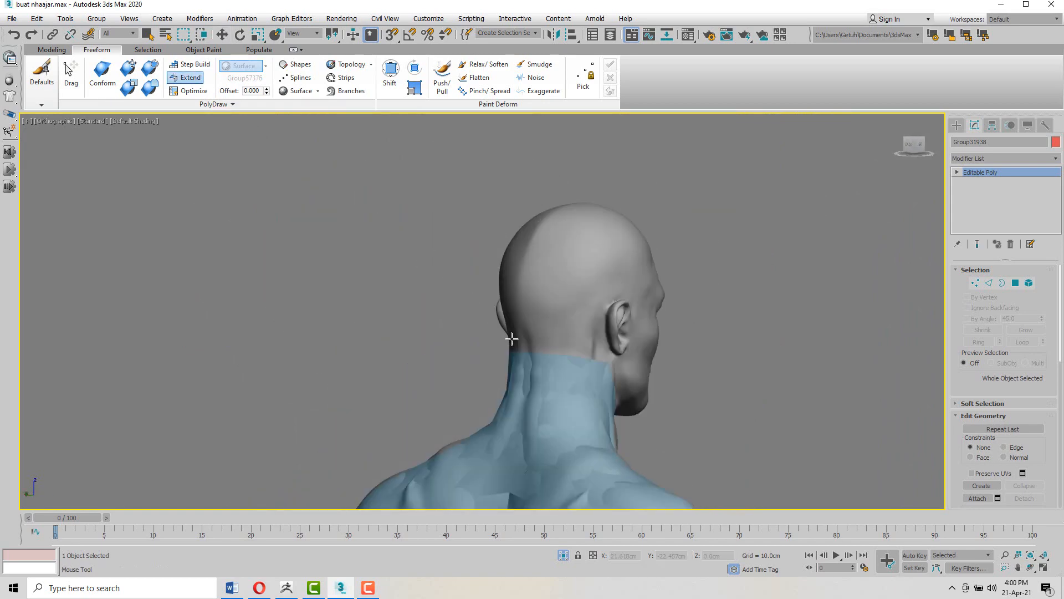
{"action": "key", "text": "F4"}
{"action": "scroll", "coordinate": [515, 316], "scroll_direction": "up", "scroll_amount": 3}
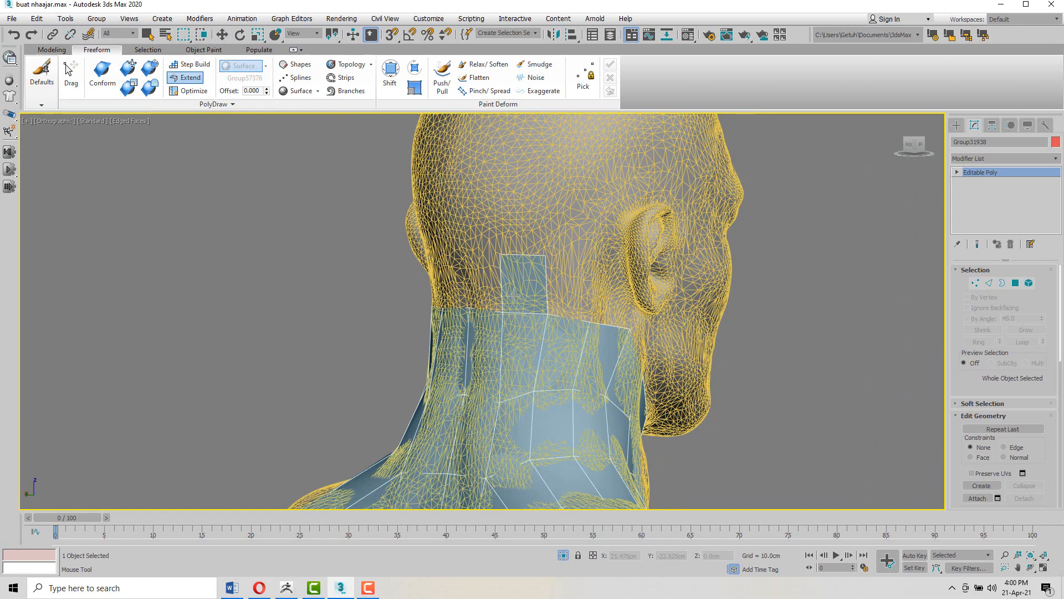
{"action": "left_click_drag", "start_coordinate": [501, 285], "coordinate": [468, 258], "text": "shift"}
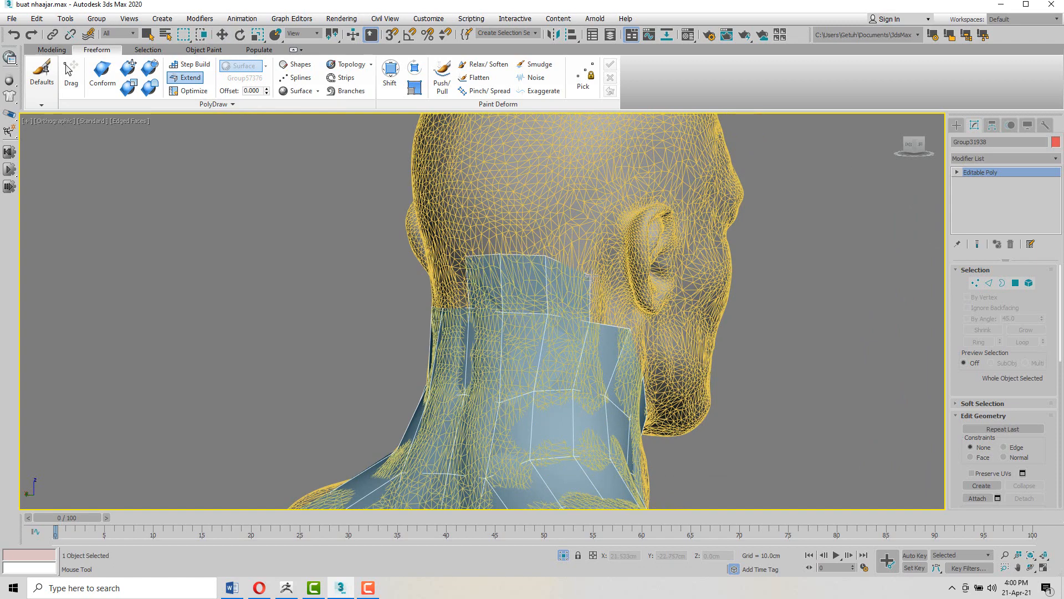
{"action": "middle_click_drag", "start_coordinate": [592, 276], "coordinate": [517, 282], "text": "alt"}
{"action": "mouse_move", "coordinate": [517, 282]}
{"action": "left_mouse_down", "text": "shift"}
{"action": "mouse_move", "coordinate": [561, 290]}
{"action": "mouse_move", "coordinate": [550, 283]}
{"action": "left_mouse_up", "text": "shift"}
{"action": "middle_click_drag", "start_coordinate": [540, 288], "coordinate": [458, 290], "text": "alt"}
Step: Examine the sculpt's eye, nose and cheek area up close with the edged-faces display on and off
{"action": "scroll", "coordinate": [458, 290], "scroll_direction": "up", "scroll_amount": 6}
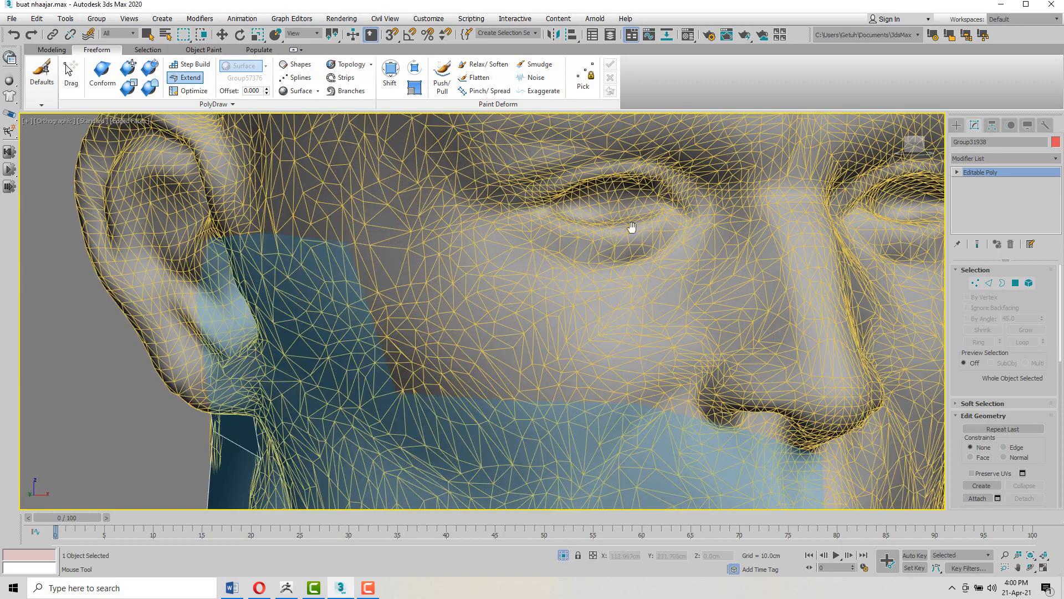
{"action": "middle_click_drag", "start_coordinate": [632, 225], "coordinate": [559, 260]}
{"action": "key", "text": "F4"}
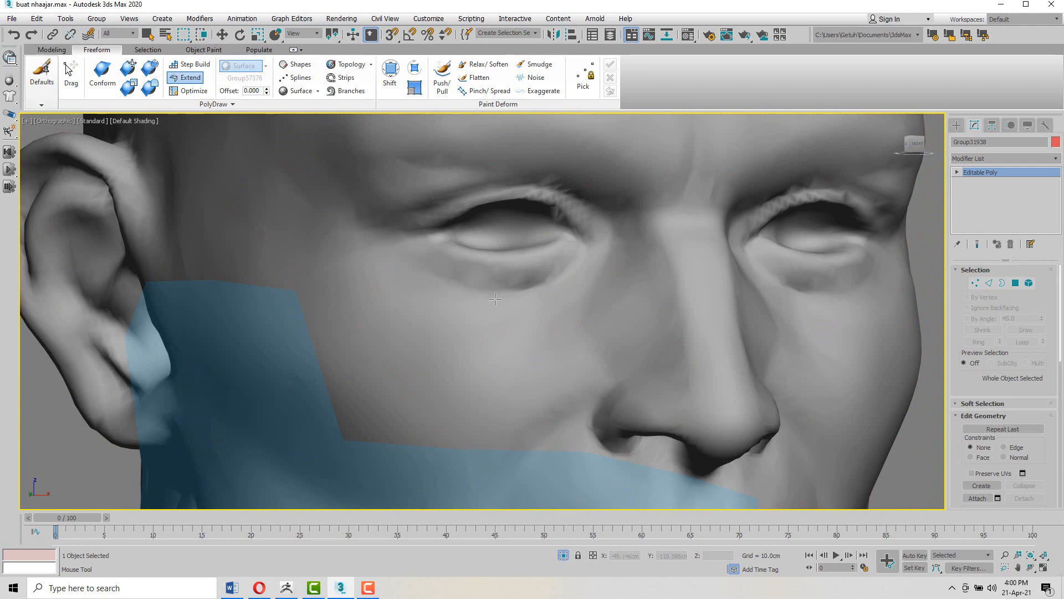
{"action": "key", "text": "F4"}
{"action": "key", "text": "F4"}
{"action": "key", "text": "F4"}
{"action": "key", "text": "F4"}
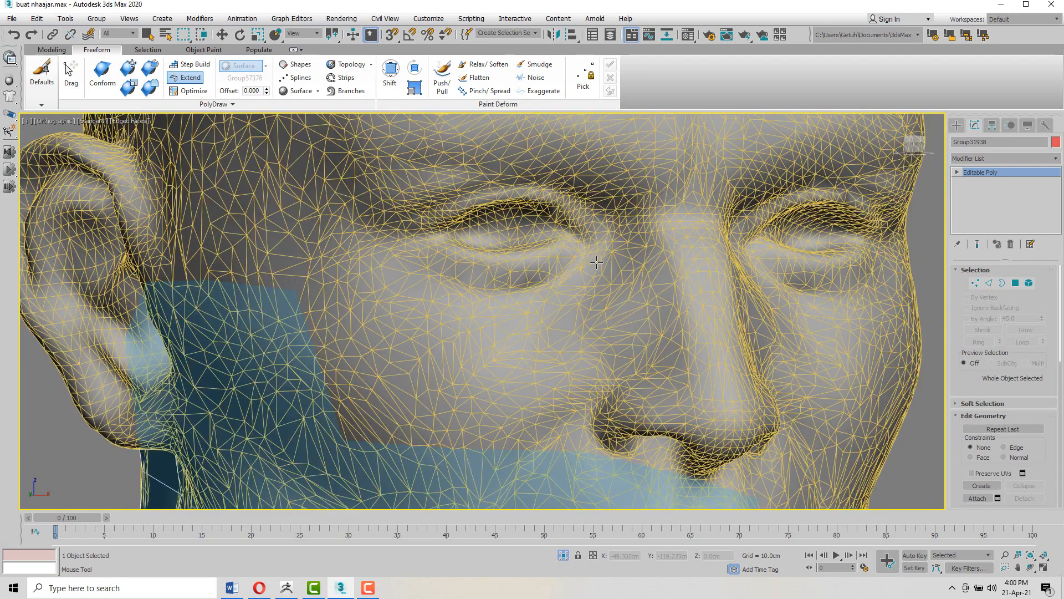
{"action": "scroll", "coordinate": [426, 197], "scroll_direction": "down", "scroll_amount": 5}
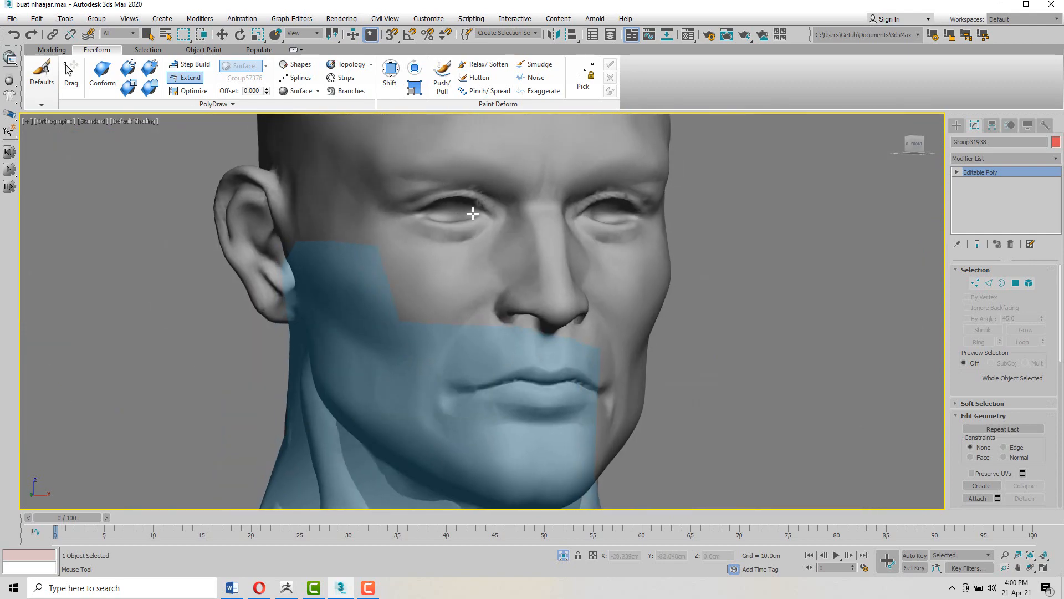
Step: Build a first quad on the middle of the sculpt's upper eyelid with Step Build, undoing the misplaced attempt
{"action": "left_click", "coordinate": [195, 65]}
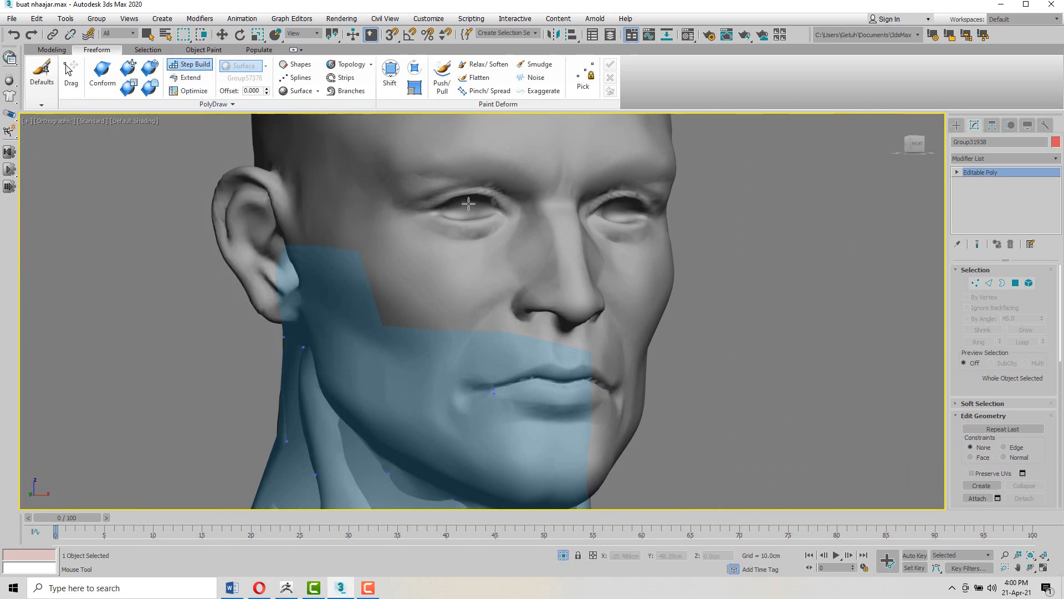
{"action": "scroll", "coordinate": [487, 189], "scroll_direction": "up", "scroll_amount": 5}
{"action": "scroll", "coordinate": [487, 188], "scroll_direction": "down", "scroll_amount": 2}
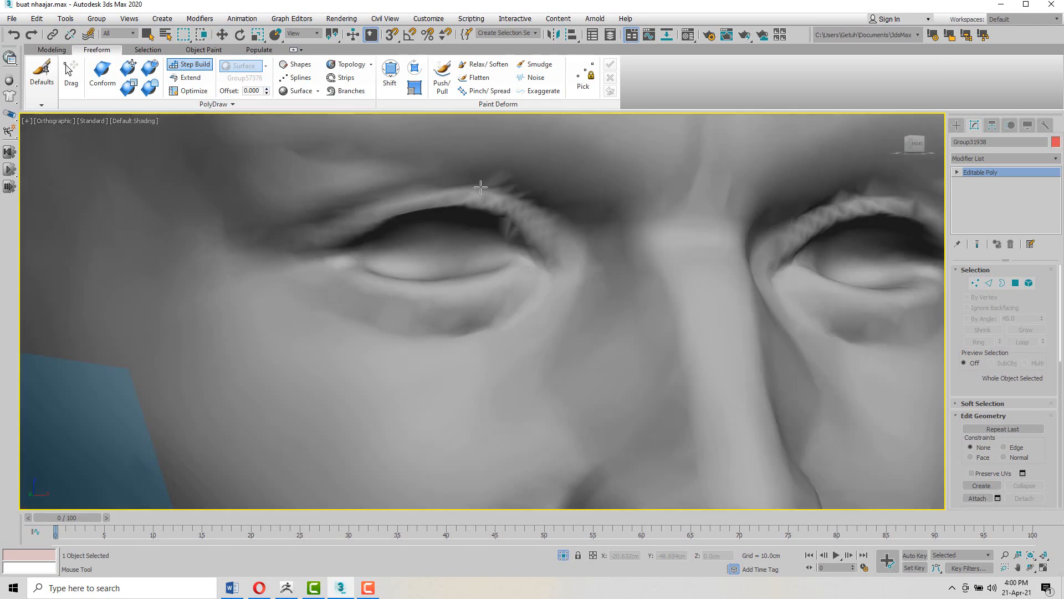
{"action": "scroll", "coordinate": [482, 191], "scroll_direction": "up", "scroll_amount": 3}
{"action": "scroll", "coordinate": [485, 195], "scroll_direction": "down", "scroll_amount": 3}
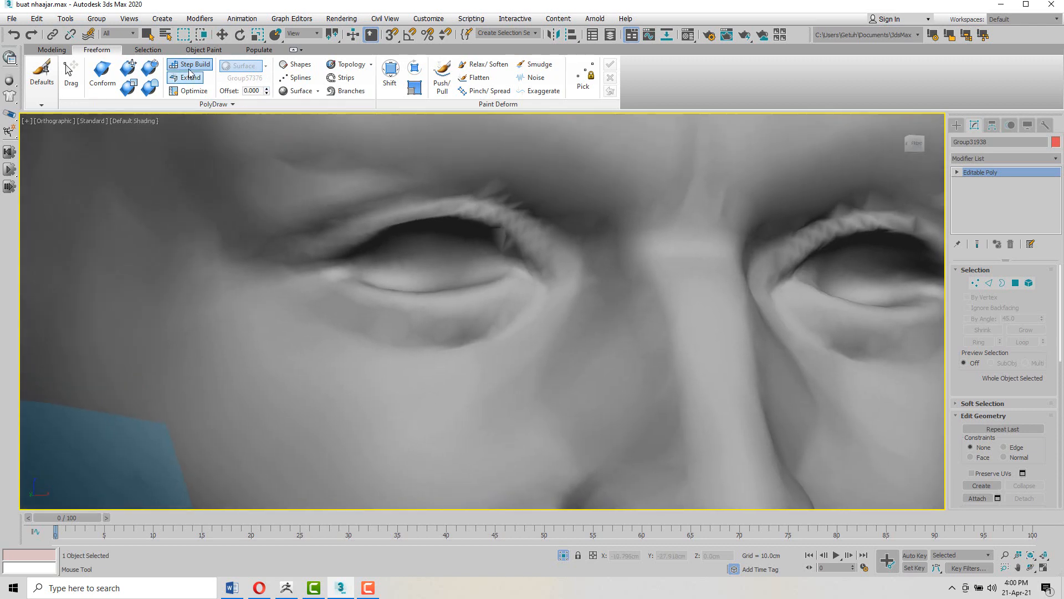
{"action": "scroll", "coordinate": [442, 207], "scroll_direction": "up", "scroll_amount": 4}
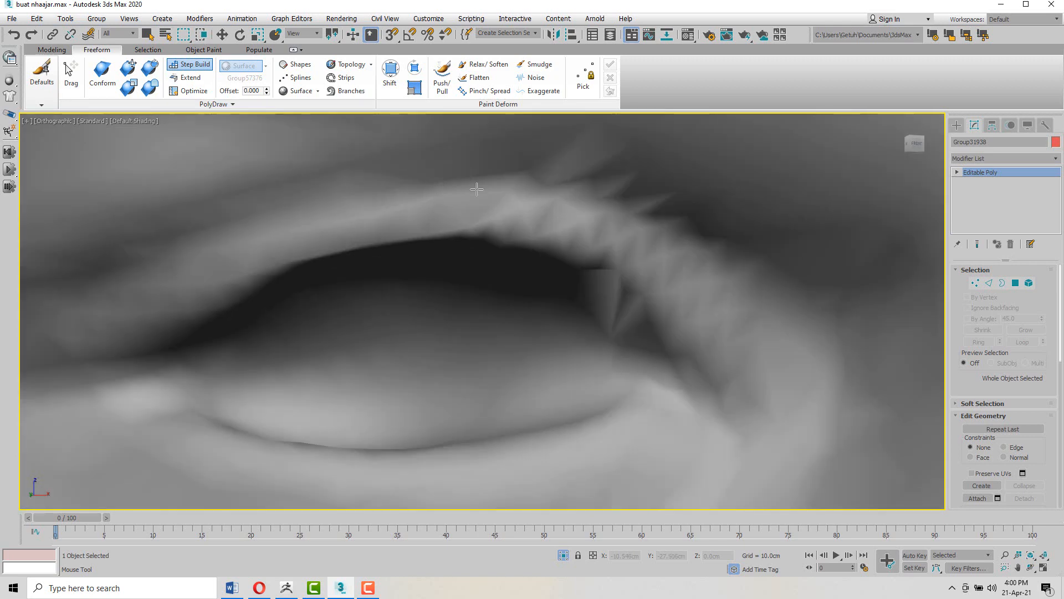
{"action": "left_click", "coordinate": [456, 232]}
{"action": "middle_click_drag", "start_coordinate": [571, 239], "coordinate": [573, 235], "text": "alt"}
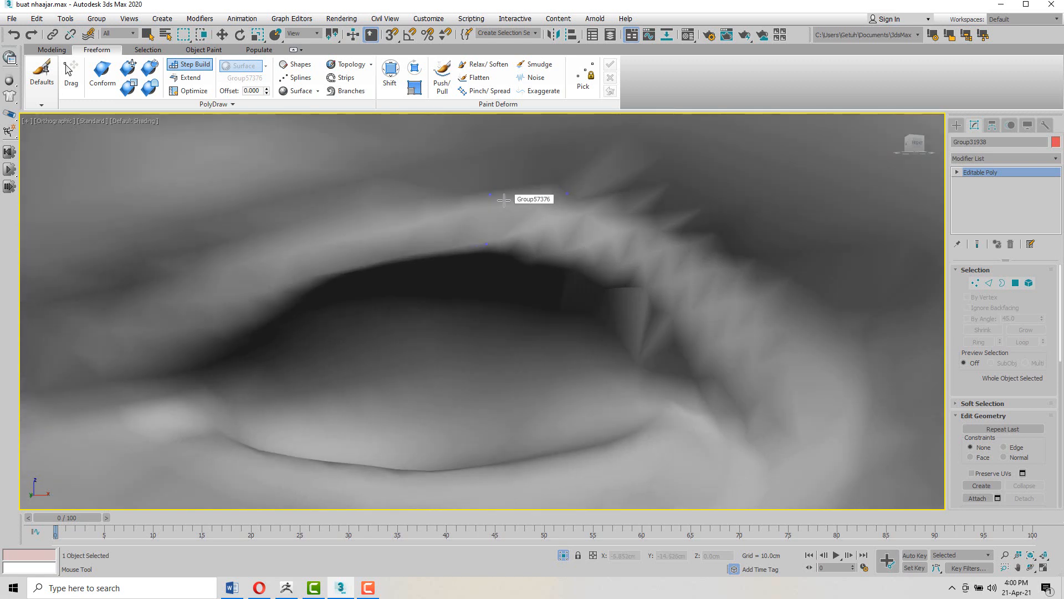
{"action": "left_click", "coordinate": [534, 238], "text": "shift"}
{"action": "key", "text": "ctrl+z"}
{"action": "left_click", "coordinate": [433, 250]}
{"action": "left_click_drag", "start_coordinate": [358, 214], "coordinate": [424, 235], "text": "shift"}
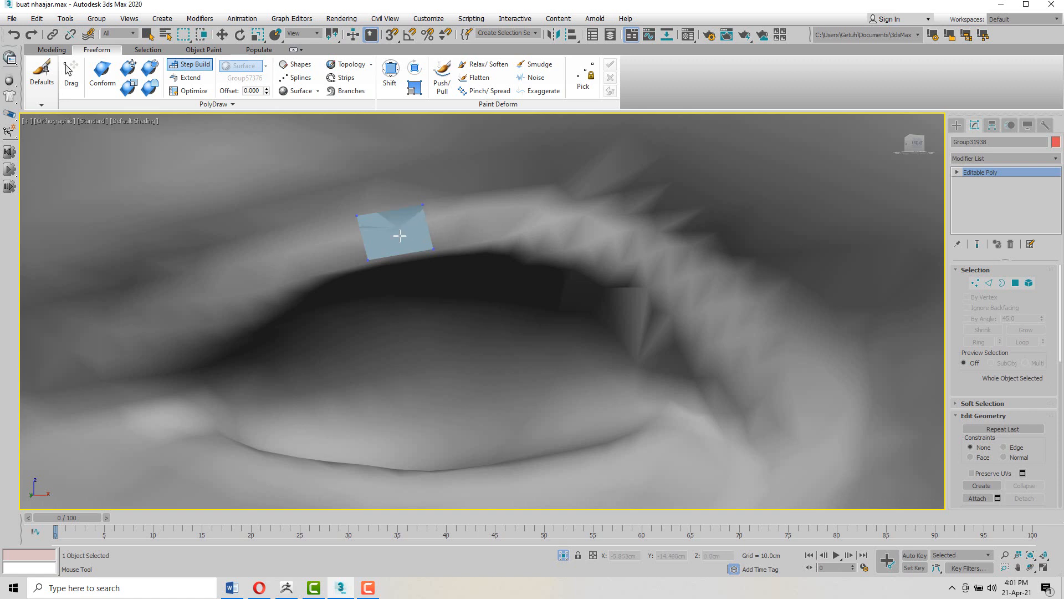
Step: Continue the Step Build strip with four more quads along the upper eyelid to the outer corner of the eye
{"action": "middle_click_drag", "start_coordinate": [400, 236], "coordinate": [495, 212]}
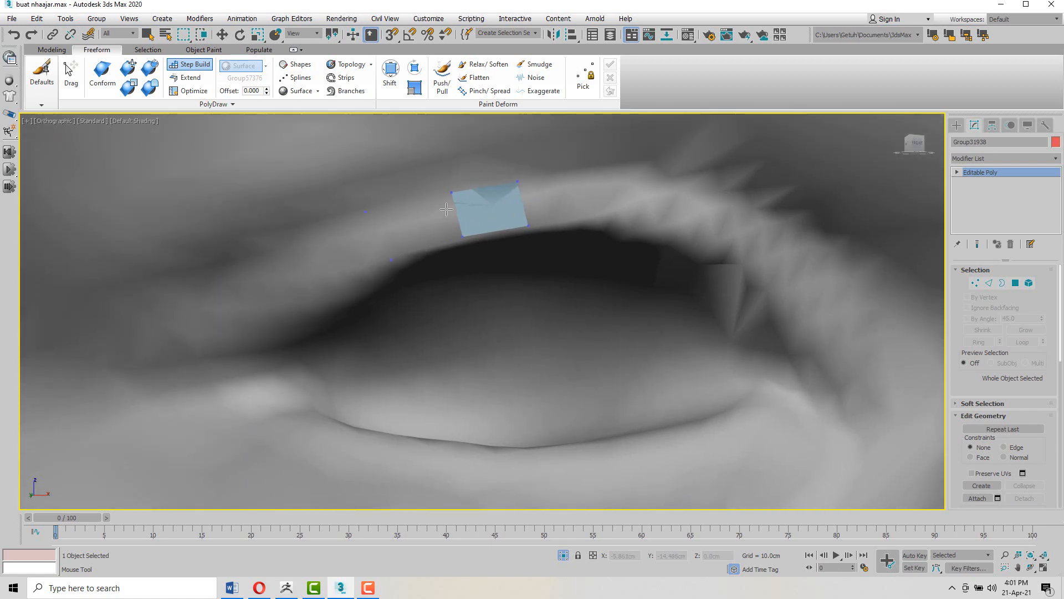
{"action": "left_click_drag", "start_coordinate": [446, 209], "coordinate": [377, 246], "text": "shift"}
{"action": "middle_click_drag", "start_coordinate": [350, 265], "coordinate": [516, 217]}
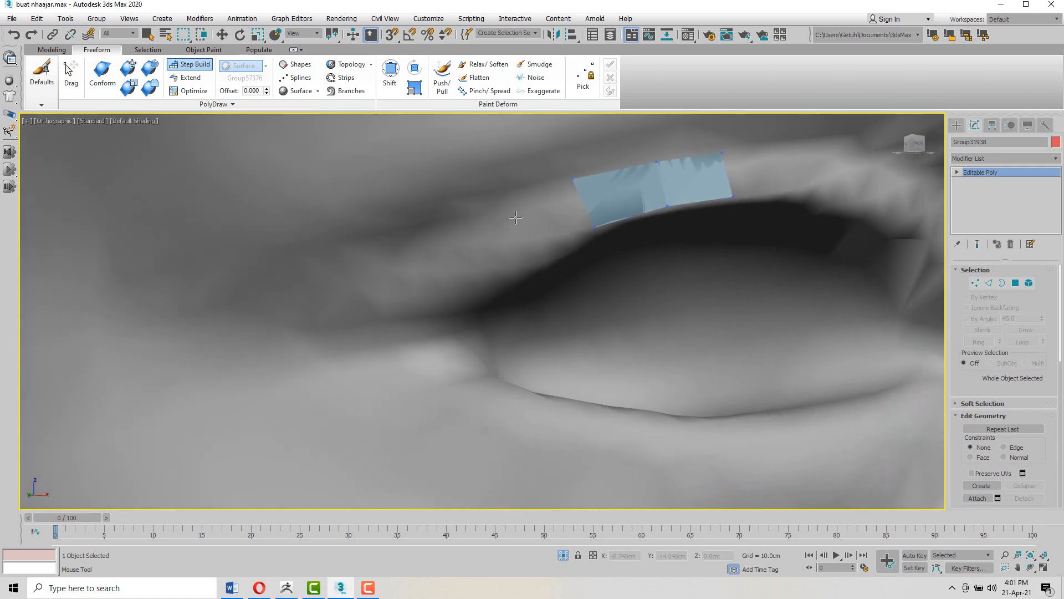
{"action": "left_click", "coordinate": [526, 266]}
{"action": "left_click_drag", "start_coordinate": [564, 215], "coordinate": [510, 254], "text": "shift"}
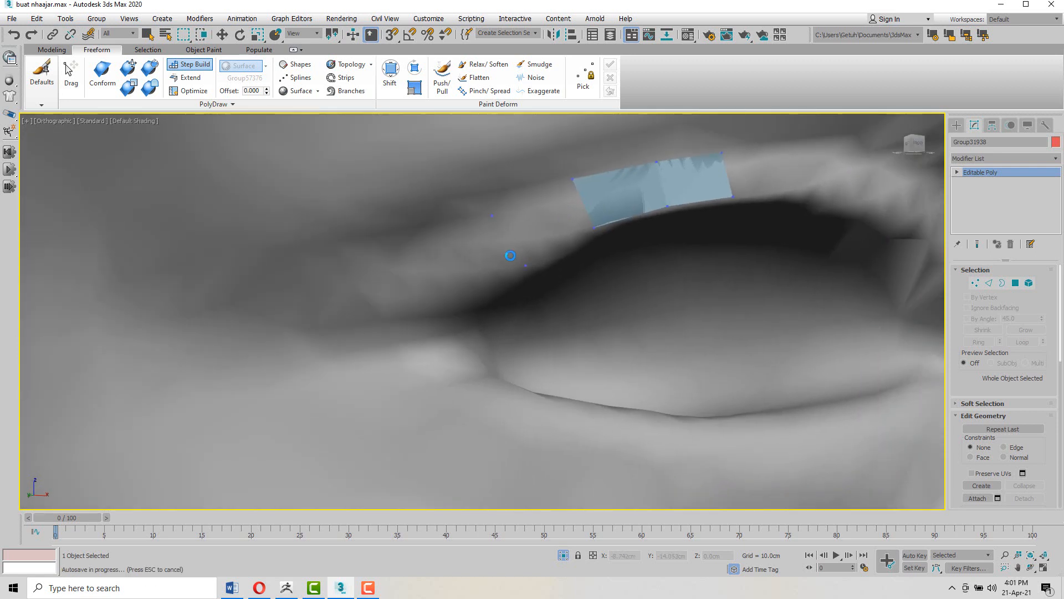
{"action": "left_click", "coordinate": [419, 264]}
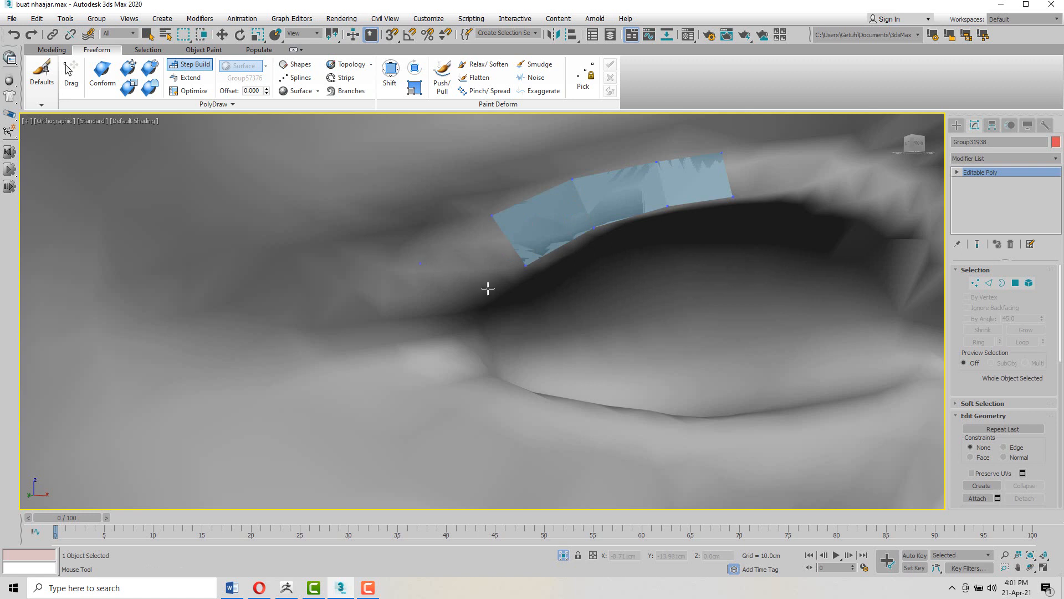
{"action": "left_click", "coordinate": [508, 232], "text": "shift"}
{"action": "left_click", "coordinate": [400, 321]}
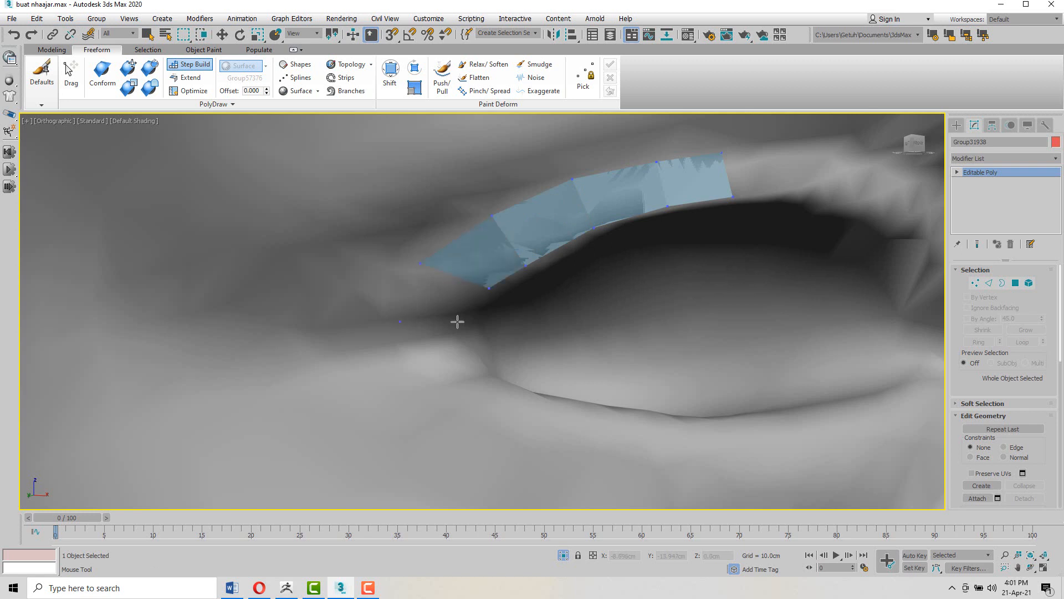
{"action": "left_click", "coordinate": [464, 315]}
{"action": "left_click", "coordinate": [431, 310], "text": "shift"}
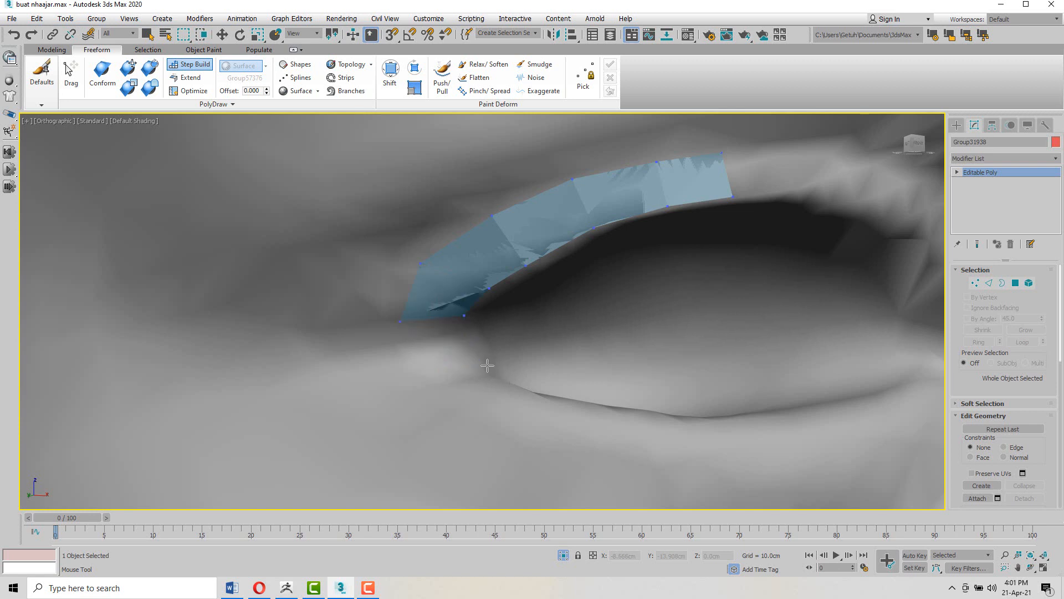
Step: Add five Step Build quads along the upper eyelid from the strip's middle end to the inner corner of the eye
{"action": "scroll", "coordinate": [488, 365], "scroll_direction": "down", "scroll_amount": 10}
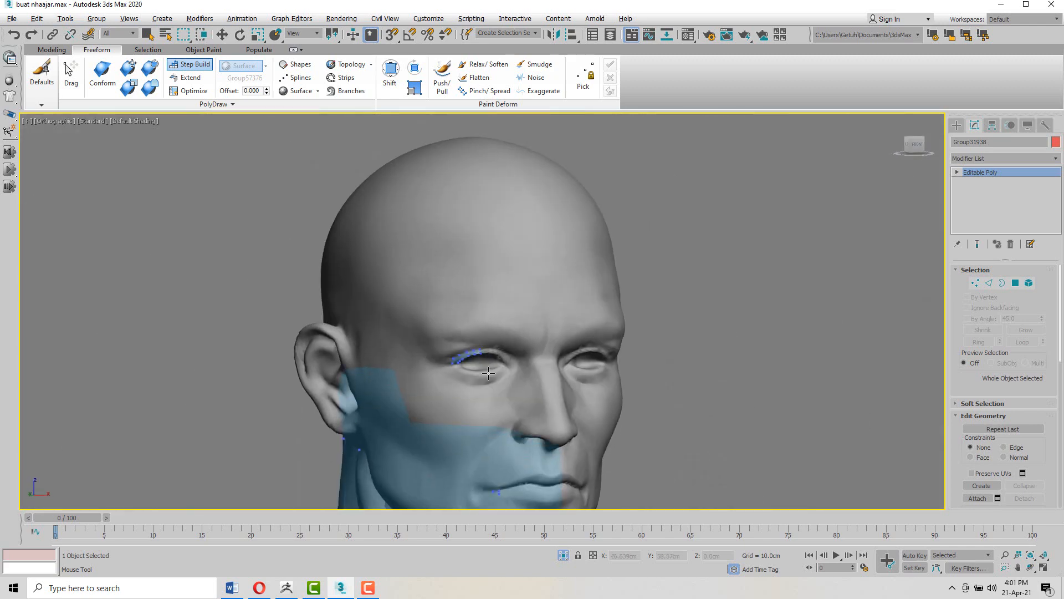
{"action": "scroll", "coordinate": [490, 373], "scroll_direction": "up", "scroll_amount": 6}
{"action": "middle_click_drag", "start_coordinate": [501, 370], "coordinate": [502, 308]}
{"action": "scroll", "coordinate": [502, 308], "scroll_direction": "down", "scroll_amount": 8}
{"action": "middle_click_drag", "start_coordinate": [516, 410], "coordinate": [477, 304], "text": "alt"}
{"action": "scroll", "coordinate": [529, 385], "scroll_direction": "up", "scroll_amount": 5}
{"action": "middle_click_drag", "start_coordinate": [334, 123], "coordinate": [367, 277]}
{"action": "scroll", "coordinate": [410, 222], "scroll_direction": "up", "scroll_amount": 5}
{"action": "scroll", "coordinate": [366, 277], "scroll_direction": "up", "scroll_amount": 5}
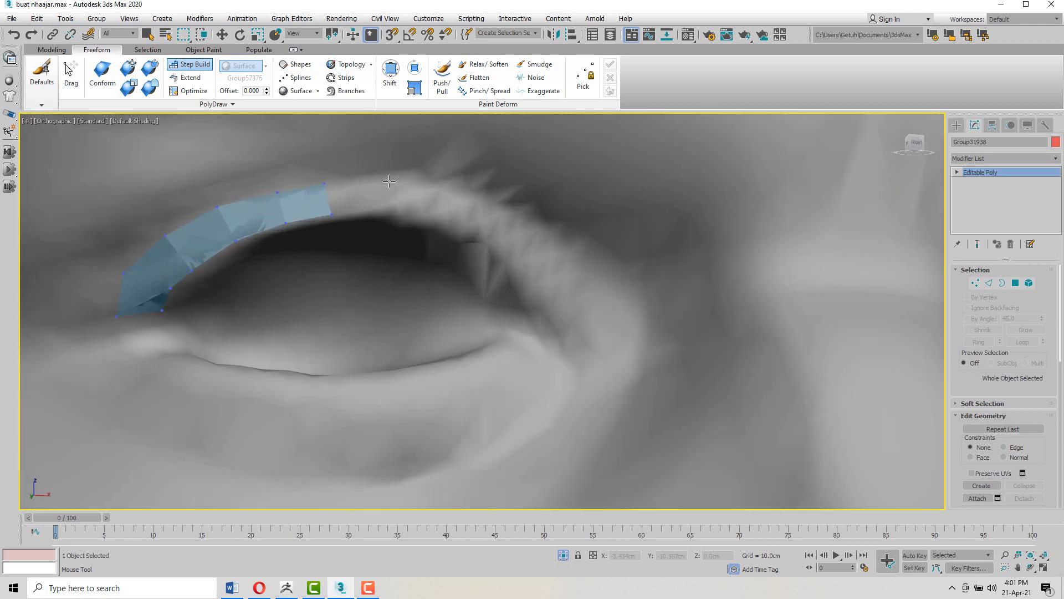
{"action": "left_click", "coordinate": [388, 179]}
{"action": "left_click", "coordinate": [346, 198], "text": "shift"}
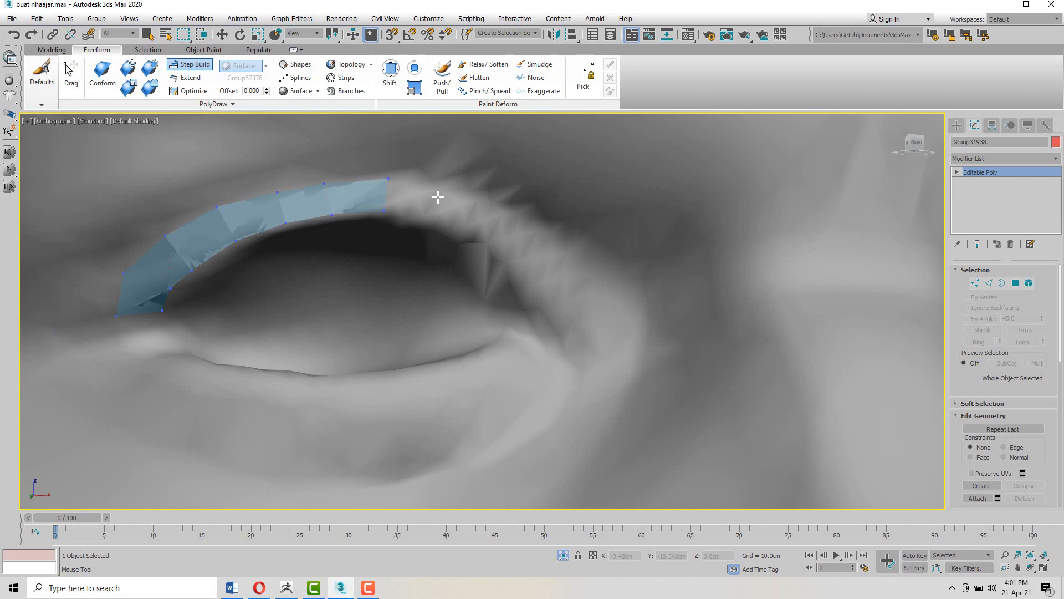
{"action": "left_click", "coordinate": [463, 190]}
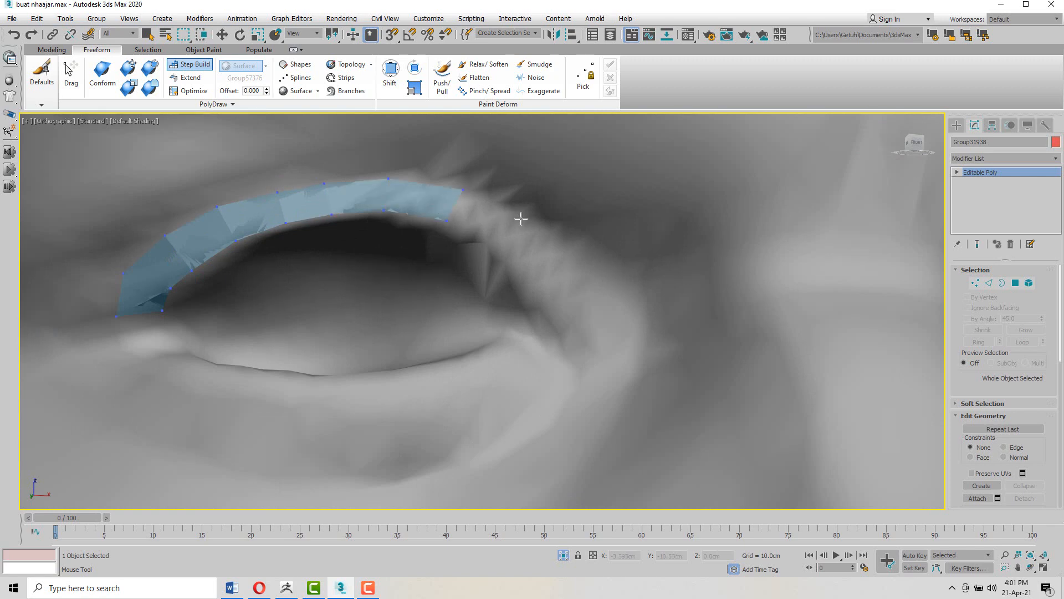
{"action": "left_click", "coordinate": [473, 236], "text": "shift"}
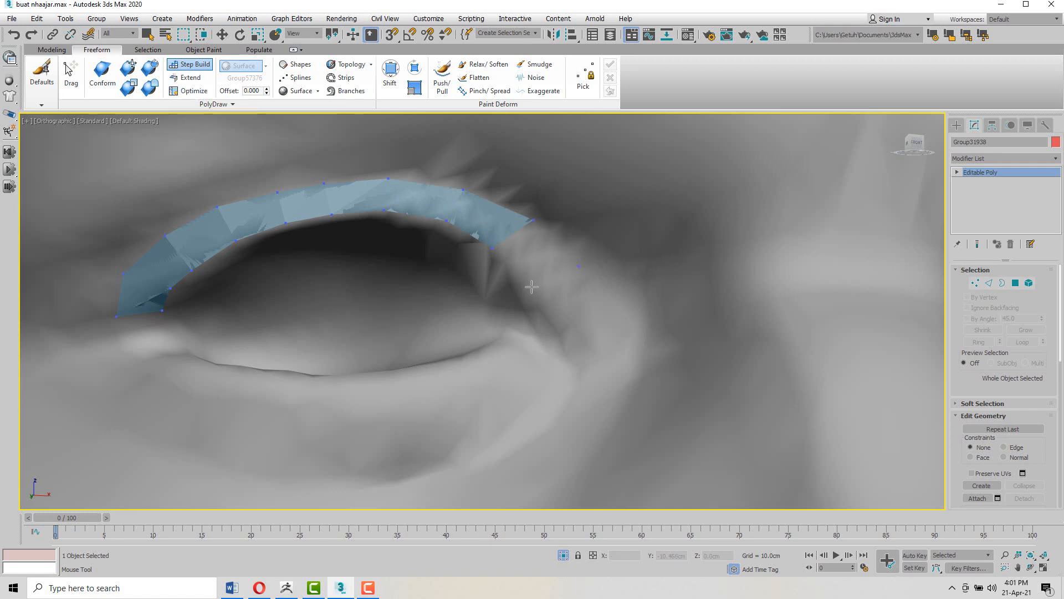
{"action": "left_click", "coordinate": [532, 265], "text": "shift"}
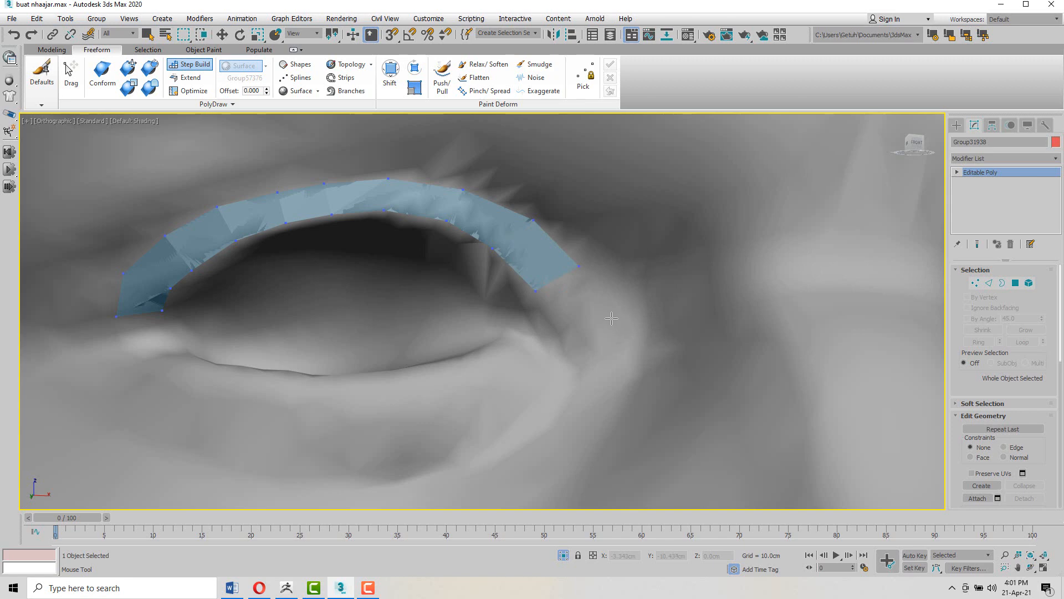
{"action": "left_click", "coordinate": [545, 324]}
{"action": "left_click", "coordinate": [564, 315], "text": "shift"}
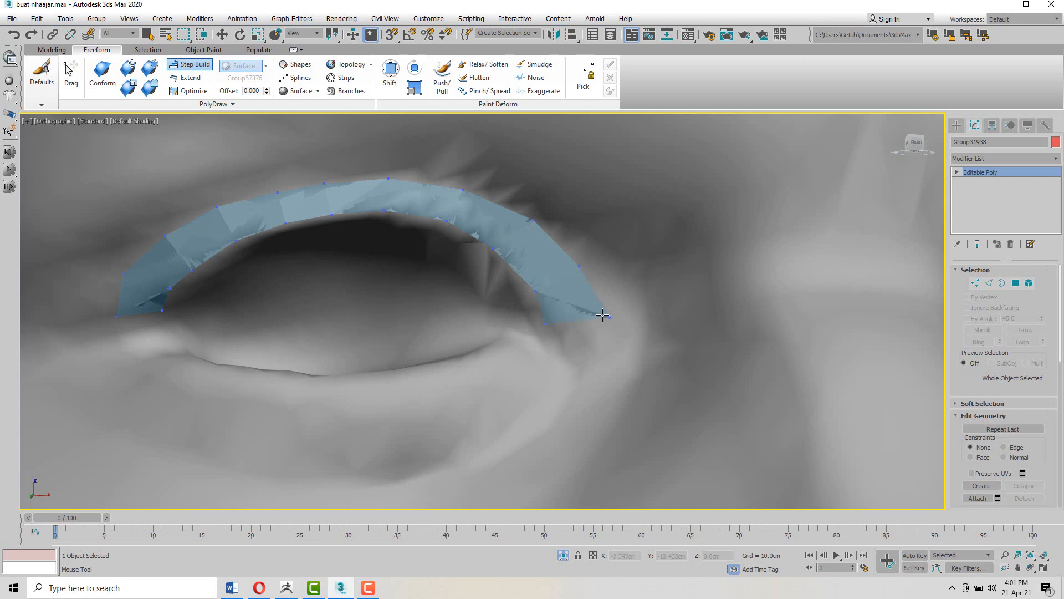
Step: Inspect the upper eyelid strip's polygons in wireframe and edged-faces display
{"action": "key", "text": "F3"}
{"action": "key", "text": "F3"}
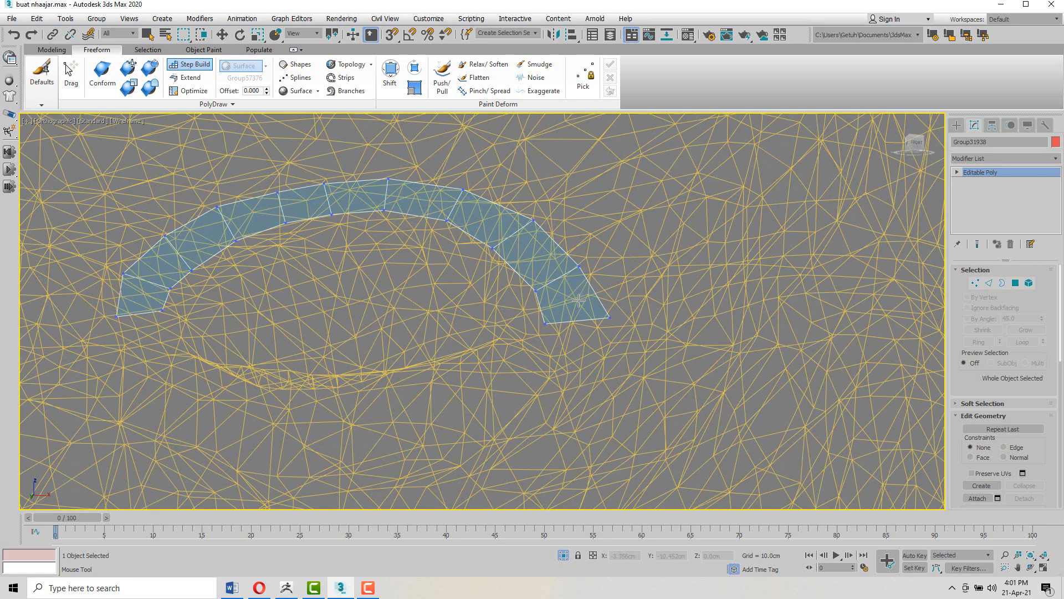
{"action": "key", "text": "F4"}
{"action": "key", "text": "F4"}
{"action": "key", "text": "F4"}
{"action": "key", "text": "F4"}
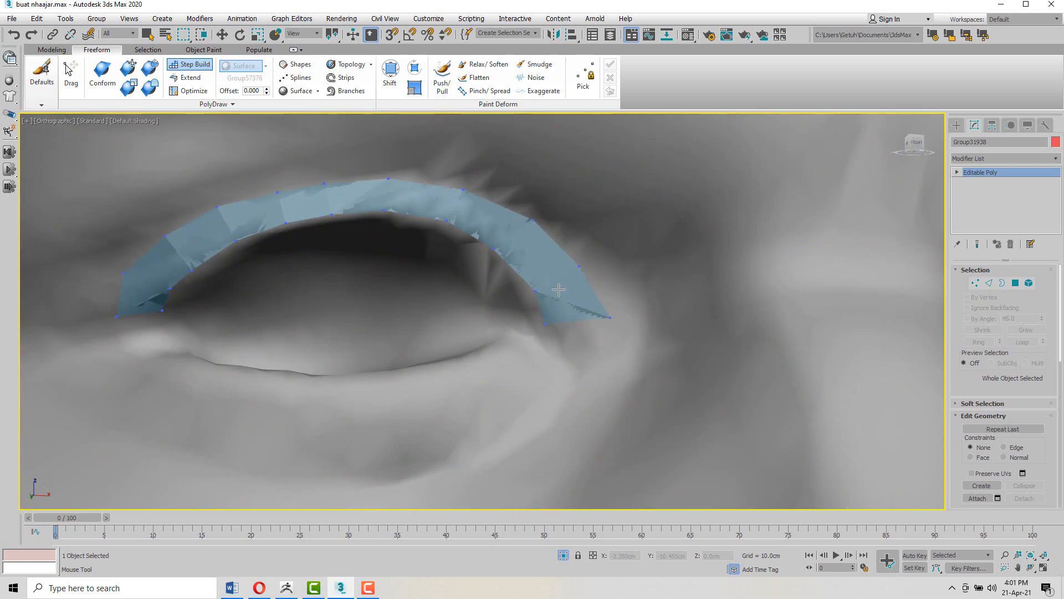
Step: Extend the strip downward by one polygon at the inner eye corner and show edged faces
{"action": "left_click", "coordinate": [189, 79]}
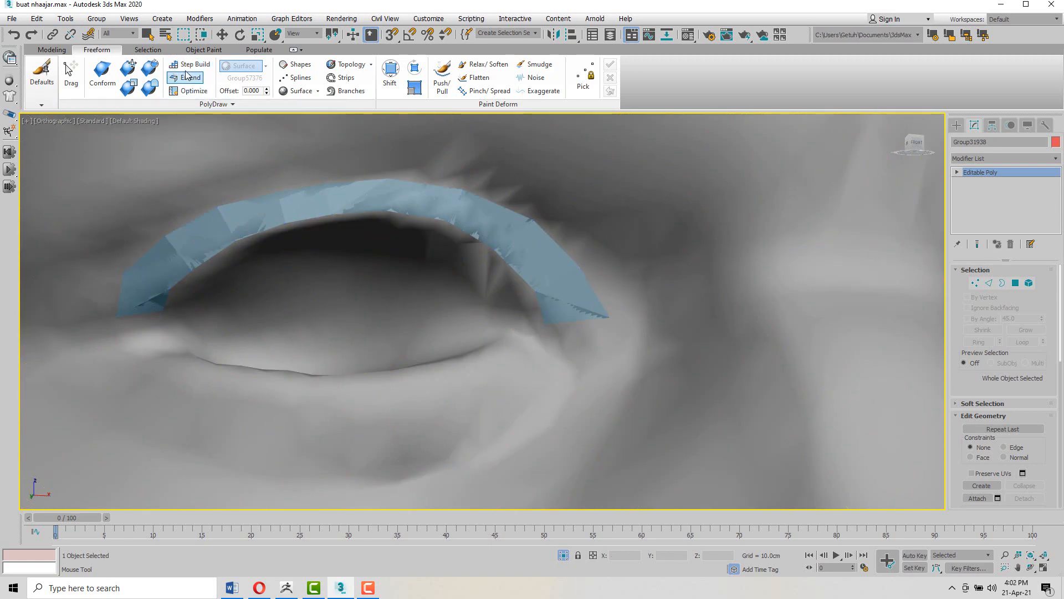
{"action": "left_click_drag", "start_coordinate": [563, 337], "coordinate": [561, 344]}
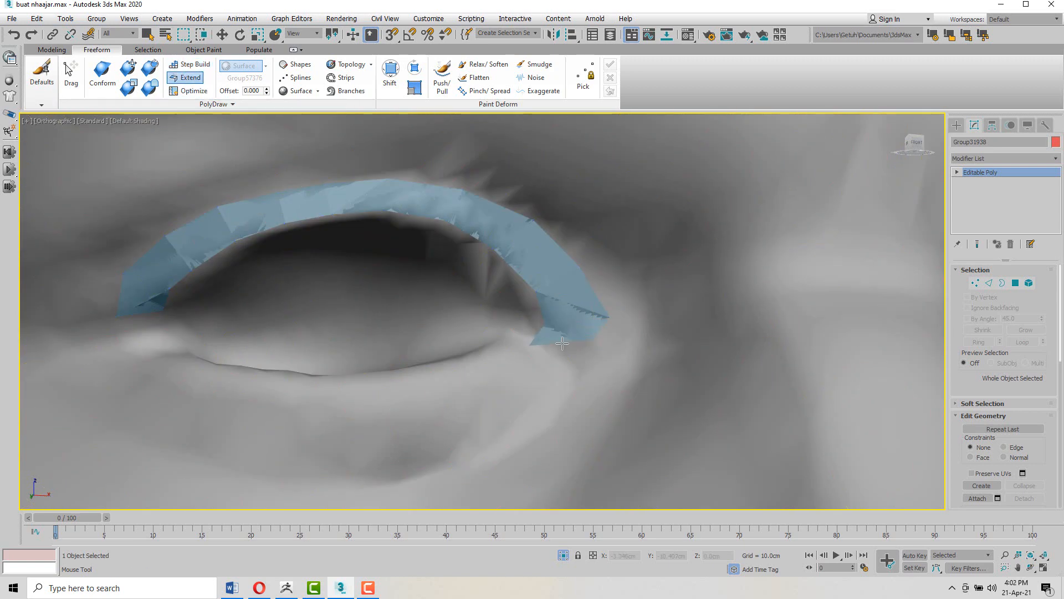
{"action": "key", "text": "F4"}
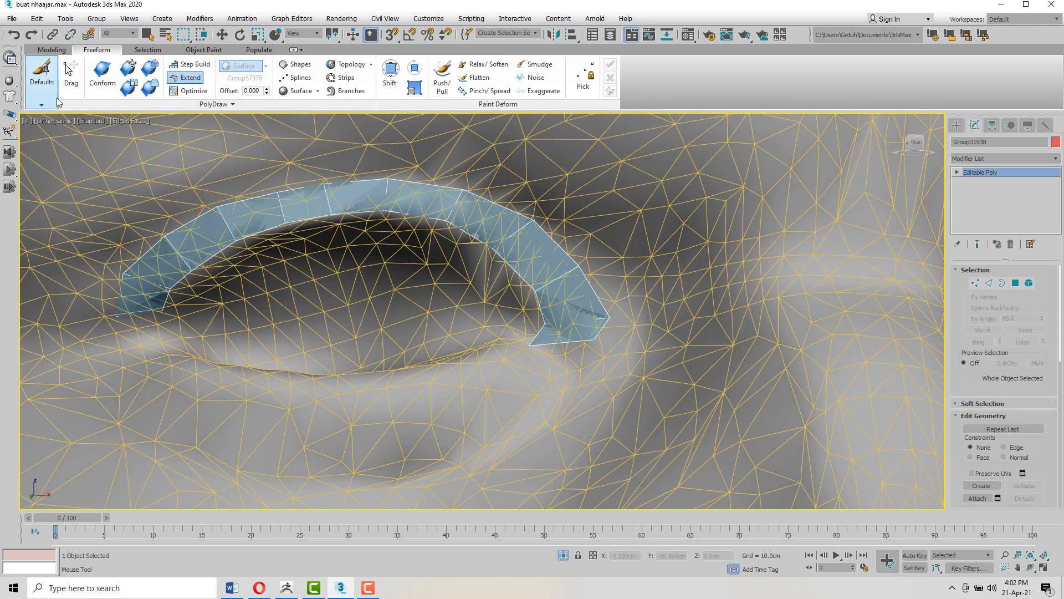
Step: Reshape the new polygon's end with the Move Conform brush so it turns around the inner eye corner toward the lower lid
{"action": "left_click", "coordinate": [128, 67]}
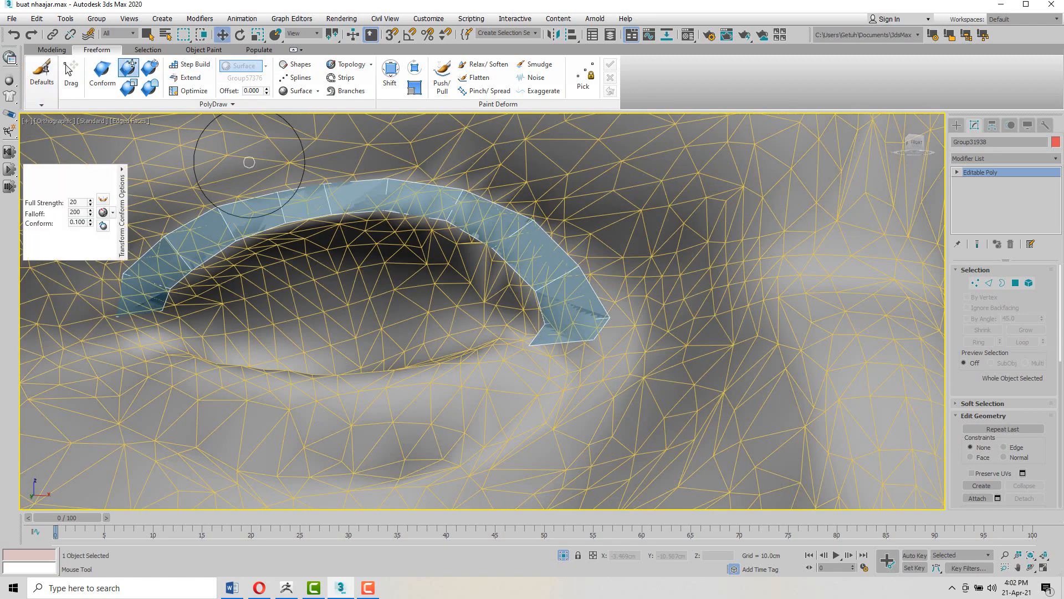
{"action": "scroll", "coordinate": [607, 336], "scroll_direction": "up", "scroll_amount": 4}
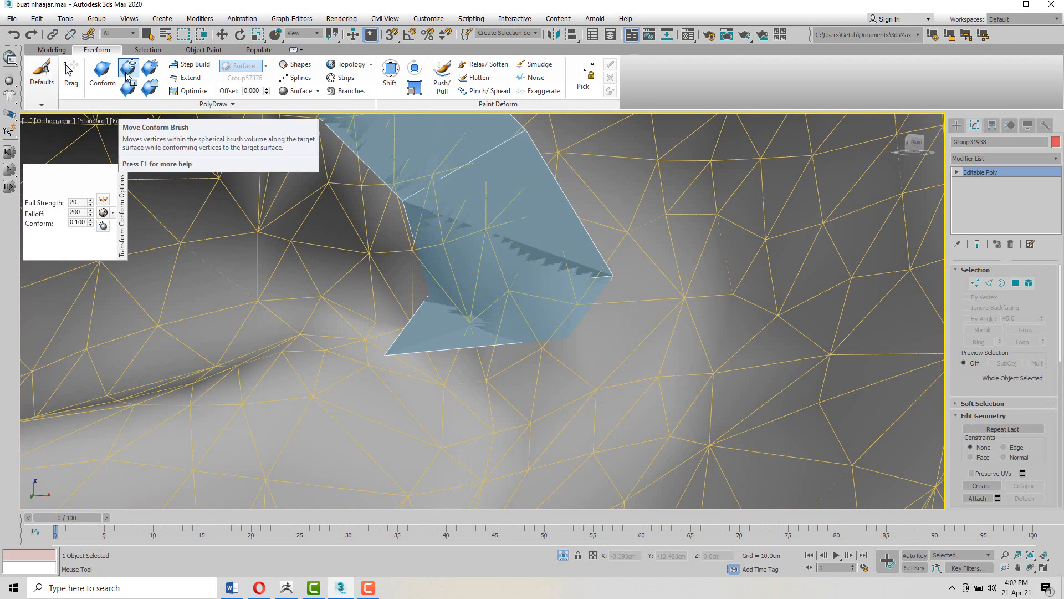
{"action": "scroll", "coordinate": [521, 323], "scroll_direction": "down", "scroll_amount": 2}
{"action": "left_click_drag", "start_coordinate": [564, 341], "coordinate": [535, 357]}
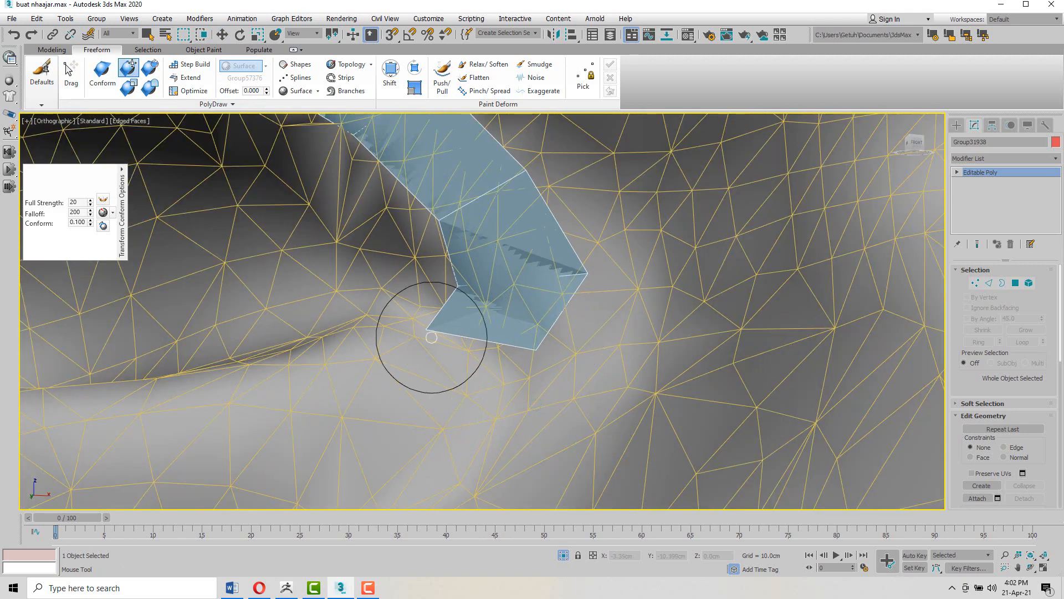
{"action": "left_click_drag", "start_coordinate": [431, 337], "coordinate": [442, 312]}
{"action": "left_click_drag", "start_coordinate": [511, 348], "coordinate": [506, 374]}
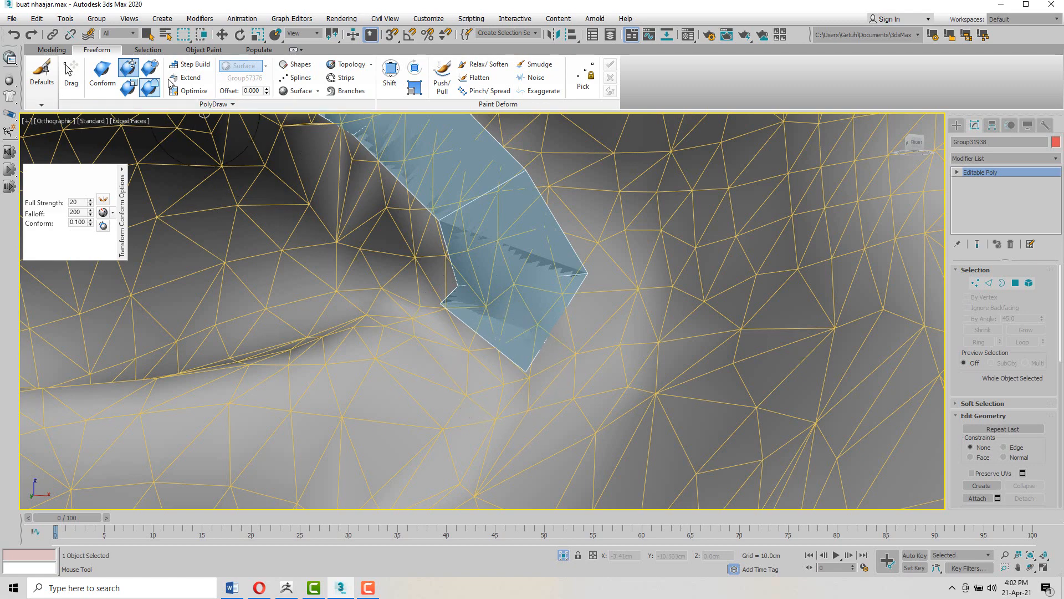
Step: Extend the strip with further polygons from the inner eye corner to the middle of the lower eyelid
{"action": "left_click", "coordinate": [186, 78]}
{"action": "scroll", "coordinate": [417, 253], "scroll_direction": "down", "scroll_amount": 3}
{"action": "left_click_drag", "start_coordinate": [497, 292], "coordinate": [425, 330], "text": "shift"}
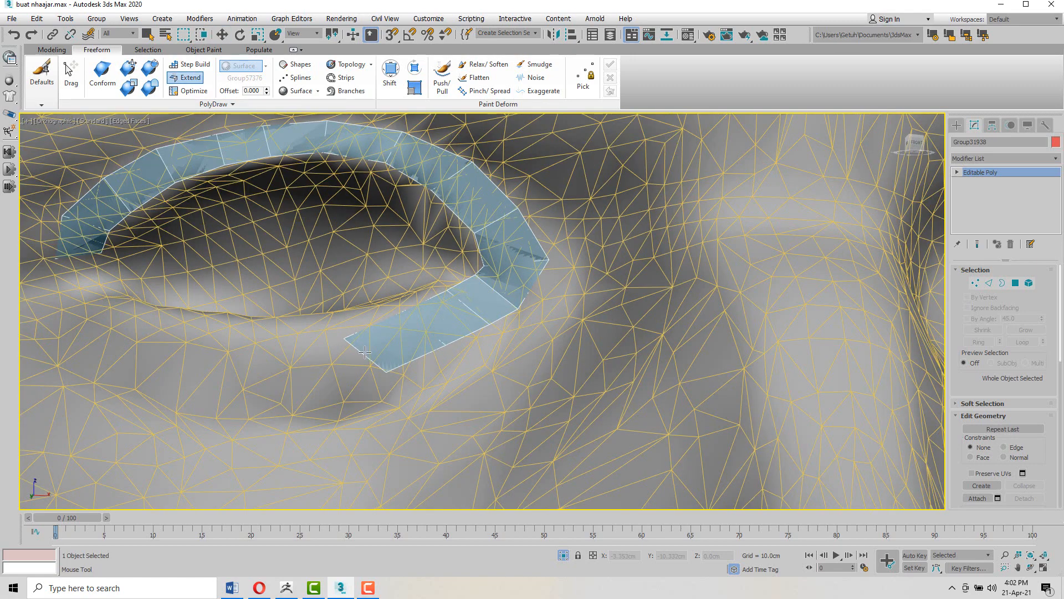
{"action": "left_click_drag", "start_coordinate": [365, 351], "coordinate": [292, 367], "text": "shift"}
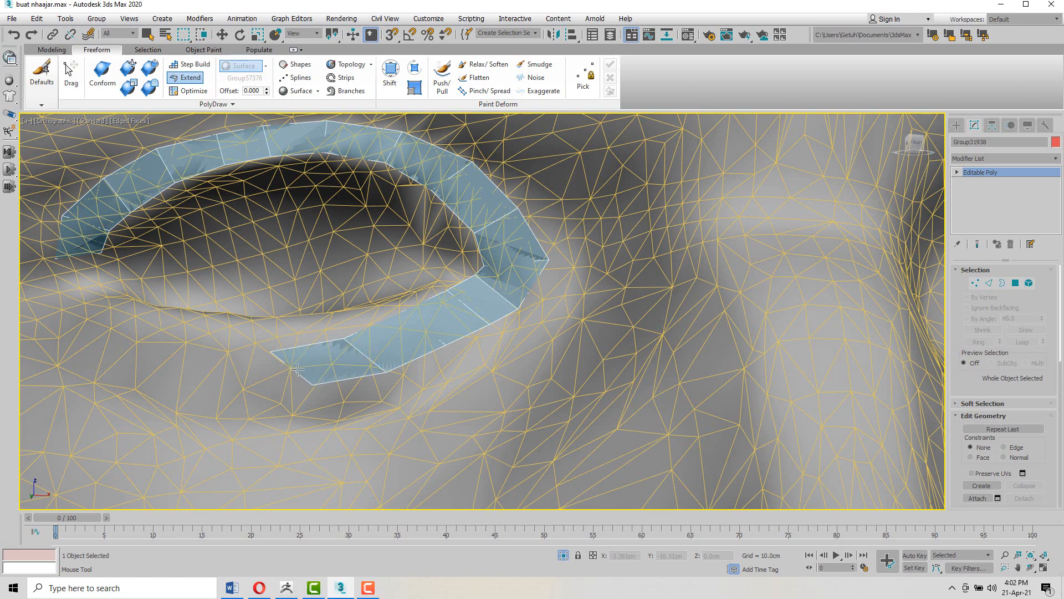
Step: Fit the lower eyelid polygons to the lid's edge with the Move Conform brush
{"action": "left_click", "coordinate": [126, 71]}
{"action": "scroll", "coordinate": [306, 380], "scroll_direction": "down", "scroll_amount": 2}
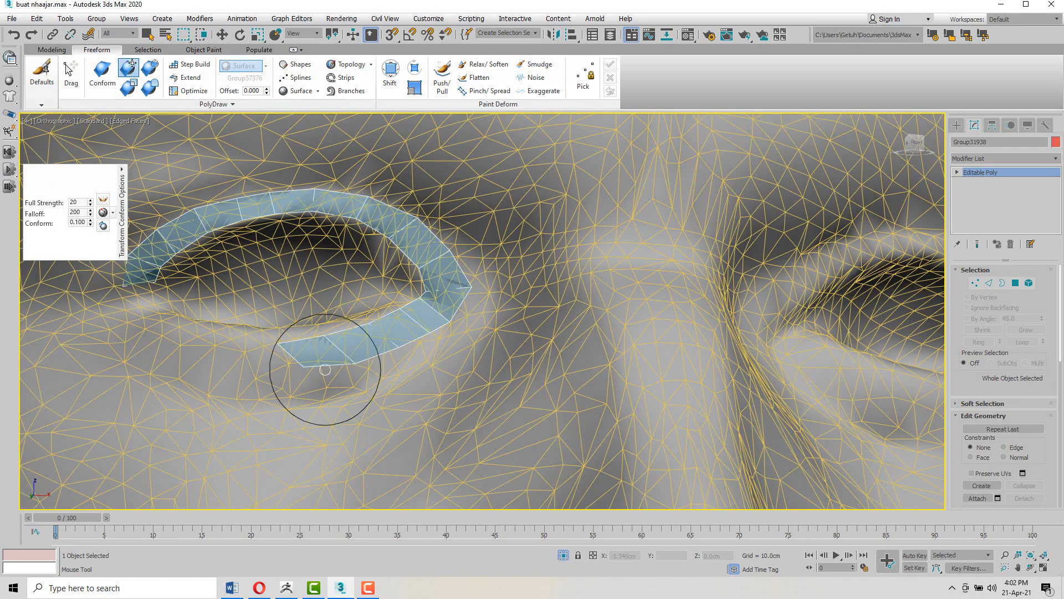
{"action": "left_click_drag", "start_coordinate": [326, 370], "coordinate": [297, 381]}
{"action": "left_click_drag", "start_coordinate": [366, 367], "coordinate": [339, 378]}
{"action": "mouse_move", "coordinate": [423, 354]}
{"action": "left_mouse_down"}
{"action": "mouse_move", "coordinate": [386, 369]}
{"action": "mouse_move", "coordinate": [266, 340]}
{"action": "mouse_move", "coordinate": [280, 327]}
{"action": "mouse_move", "coordinate": [325, 333]}
{"action": "left_mouse_up"}
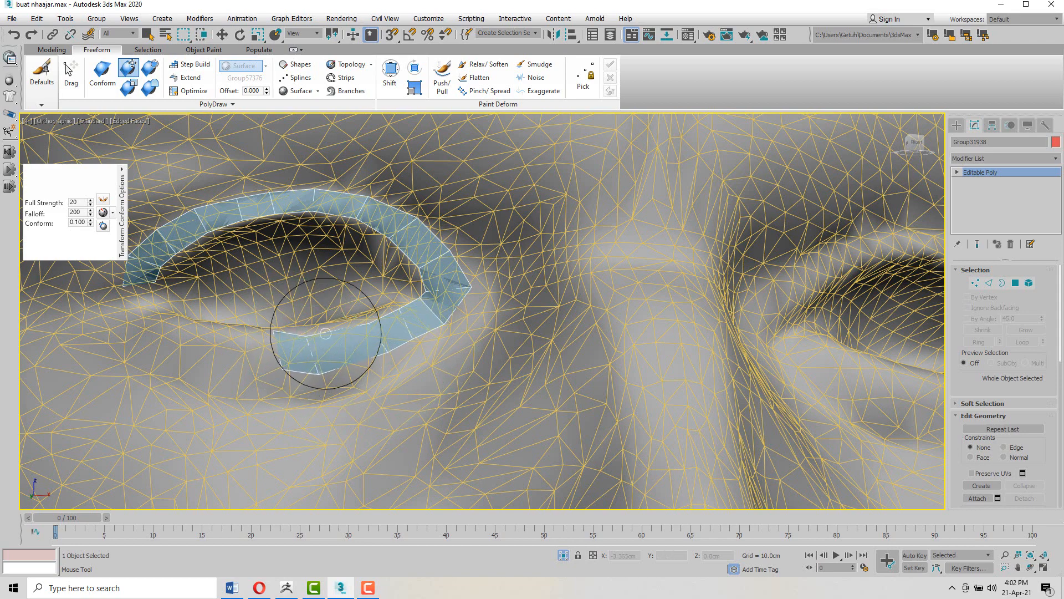
Step: Extend the lower eyelid strip with more polygons to just below the outer corner of the eye
{"action": "left_click", "coordinate": [222, 34]}
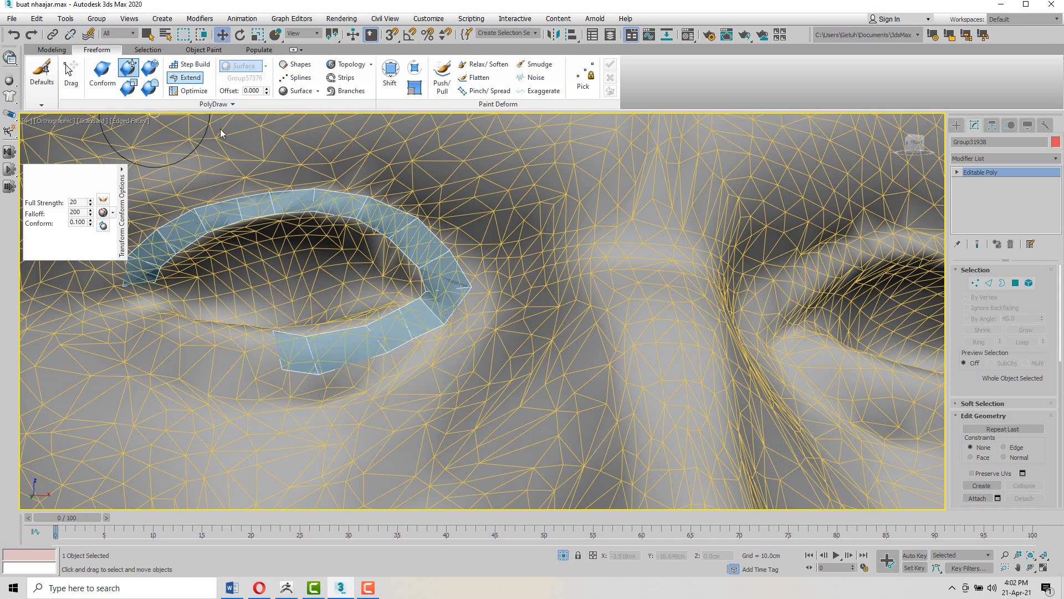
{"action": "middle_click_drag", "start_coordinate": [314, 333], "coordinate": [338, 330]}
{"action": "left_click_drag", "start_coordinate": [302, 344], "coordinate": [179, 328], "text": "shift"}
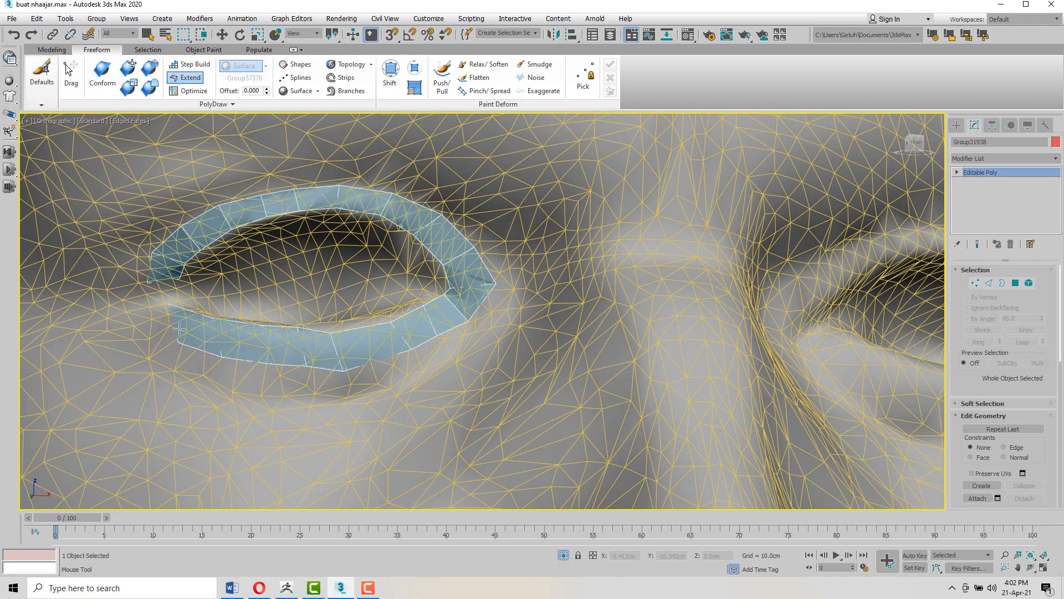
{"action": "key", "text": "w"}
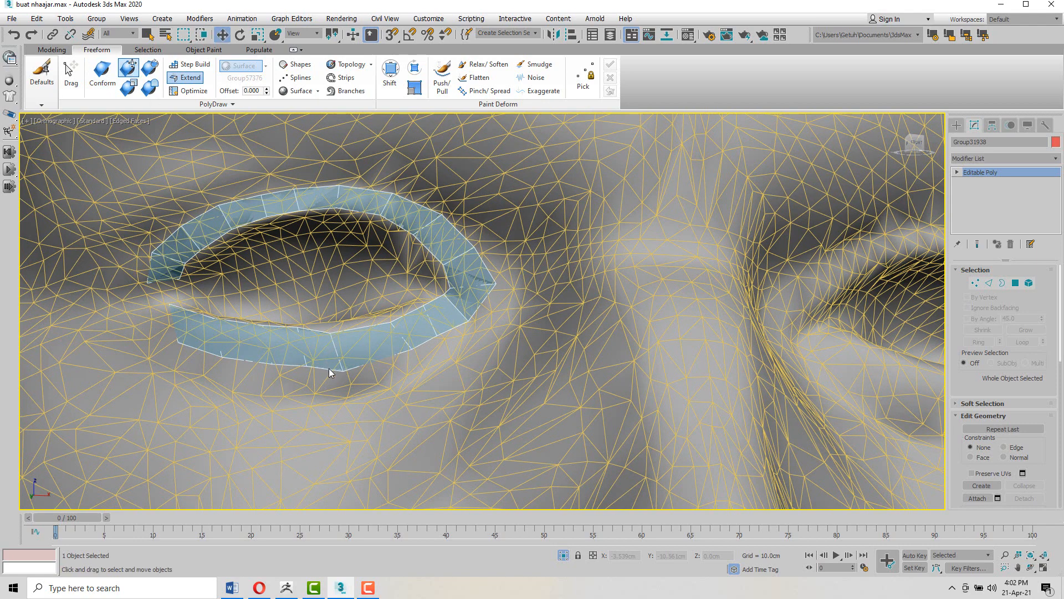
Step: Adjust the lower eyelid strip with the Move Conform brush and connect a new edge across its wide polygon beneath the middle of the eye
{"action": "scroll", "coordinate": [328, 368], "scroll_direction": "up", "scroll_amount": 2}
{"action": "mouse_move", "coordinate": [335, 339]}
{"action": "left_mouse_down"}
{"action": "mouse_move", "coordinate": [308, 315]}
{"action": "mouse_move", "coordinate": [266, 312]}
{"action": "mouse_move", "coordinate": [261, 376]}
{"action": "mouse_move", "coordinate": [340, 380]}
{"action": "mouse_move", "coordinate": [311, 376]}
{"action": "mouse_move", "coordinate": [324, 316]}
{"action": "mouse_move", "coordinate": [319, 360]}
{"action": "mouse_move", "coordinate": [359, 356]}
{"action": "mouse_move", "coordinate": [377, 338]}
{"action": "mouse_move", "coordinate": [375, 311]}
{"action": "left_mouse_up"}
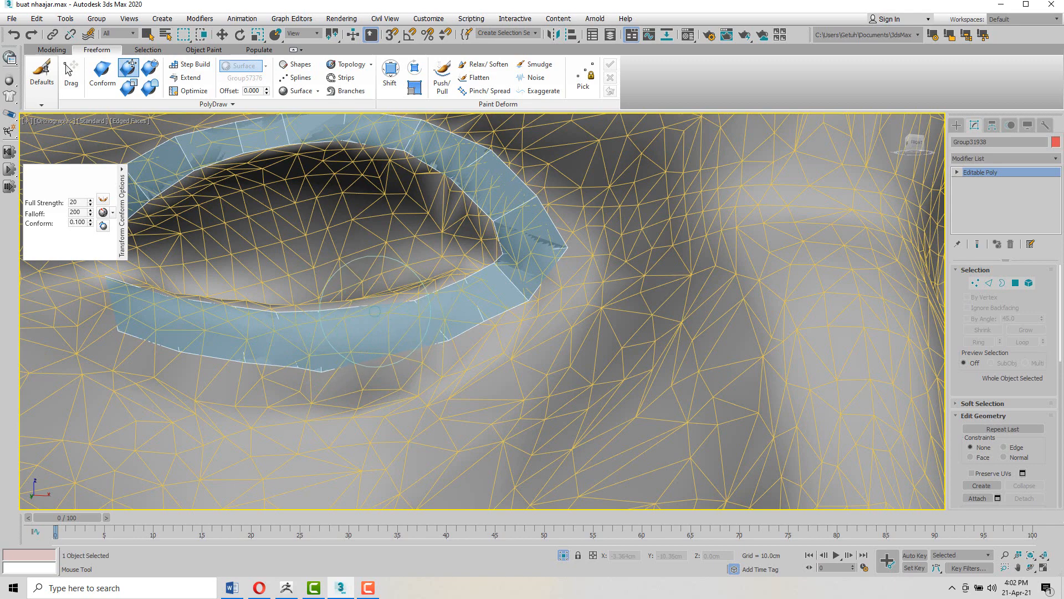
{"action": "key", "text": "F3"}
{"action": "key", "text": "w"}
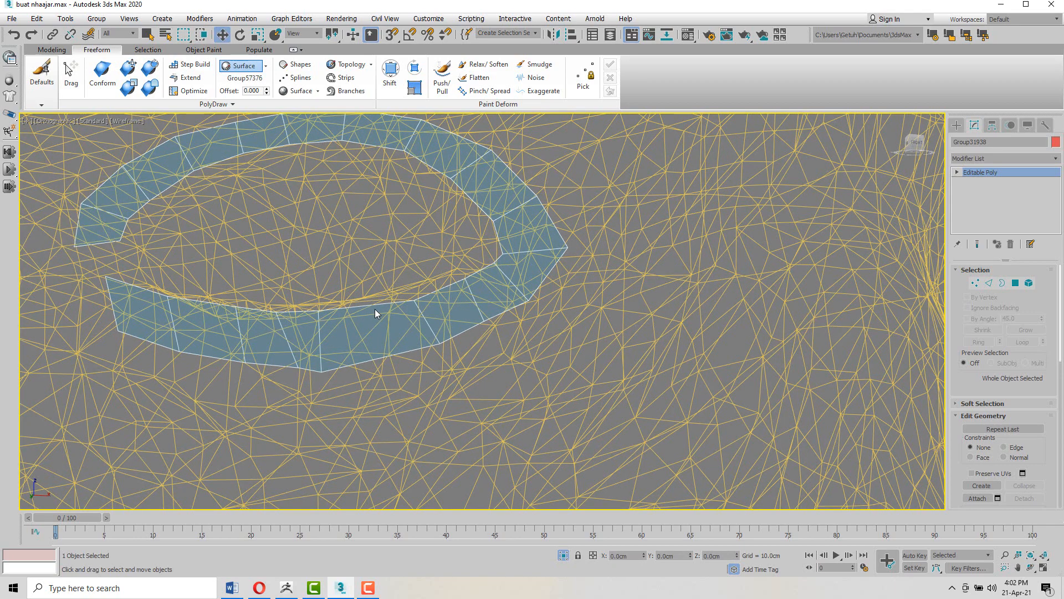
{"action": "left_click", "coordinate": [372, 316]}
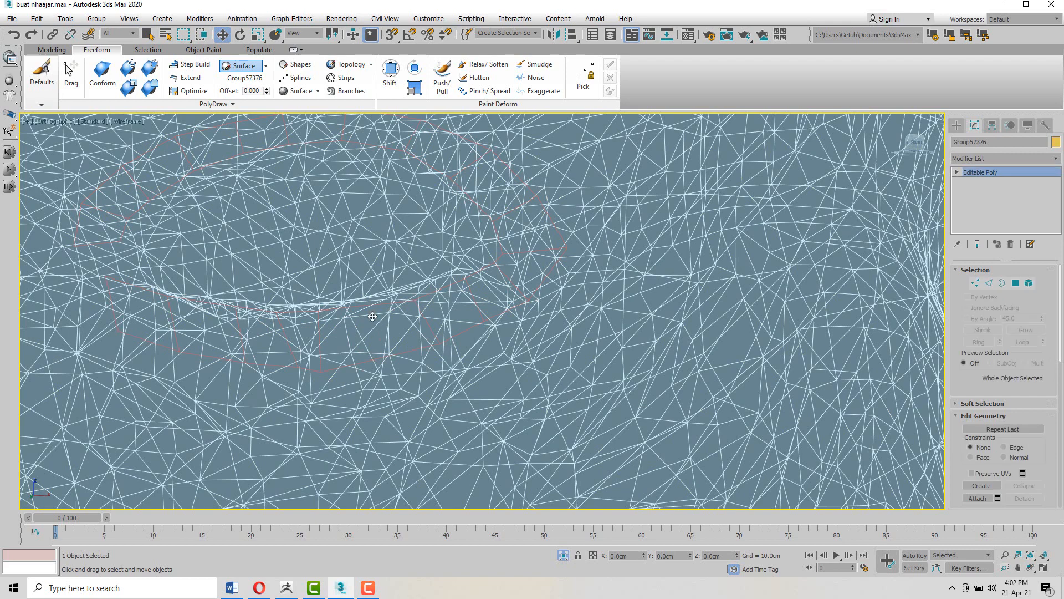
{"action": "left_click", "coordinate": [322, 335]}
{"action": "key", "text": "2"}
{"action": "left_click", "coordinate": [366, 364]}
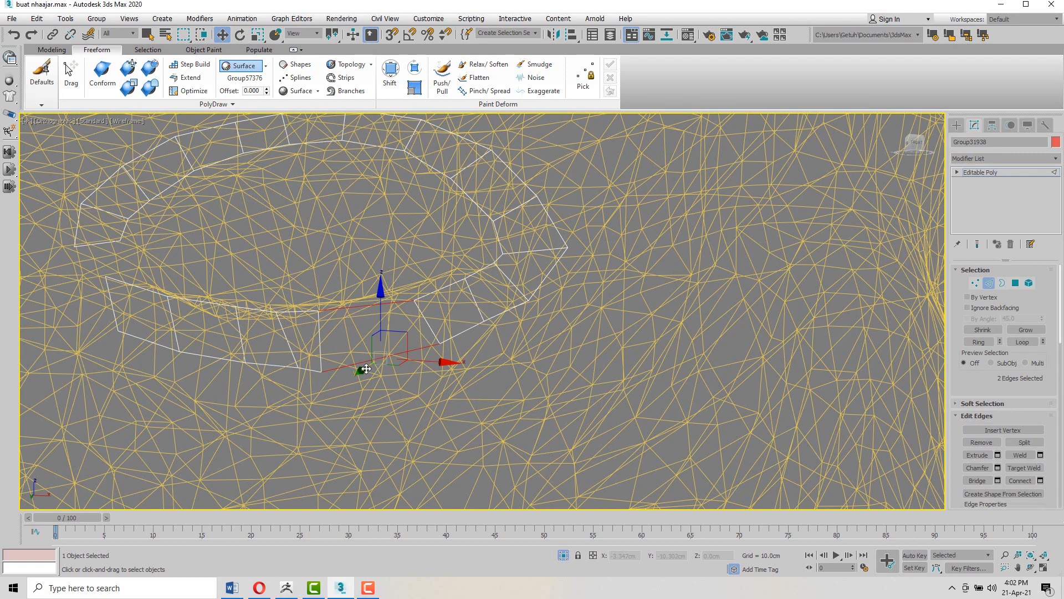
{"action": "key", "text": "alt+r"}
{"action": "key", "text": "ctrl+shift+e"}
Step: Turn the lower eyelid strip's outer end upward with the Move Conform brush and extend it by two polygons toward the upper eyelid strip
{"action": "left_click", "coordinate": [42, 83]}
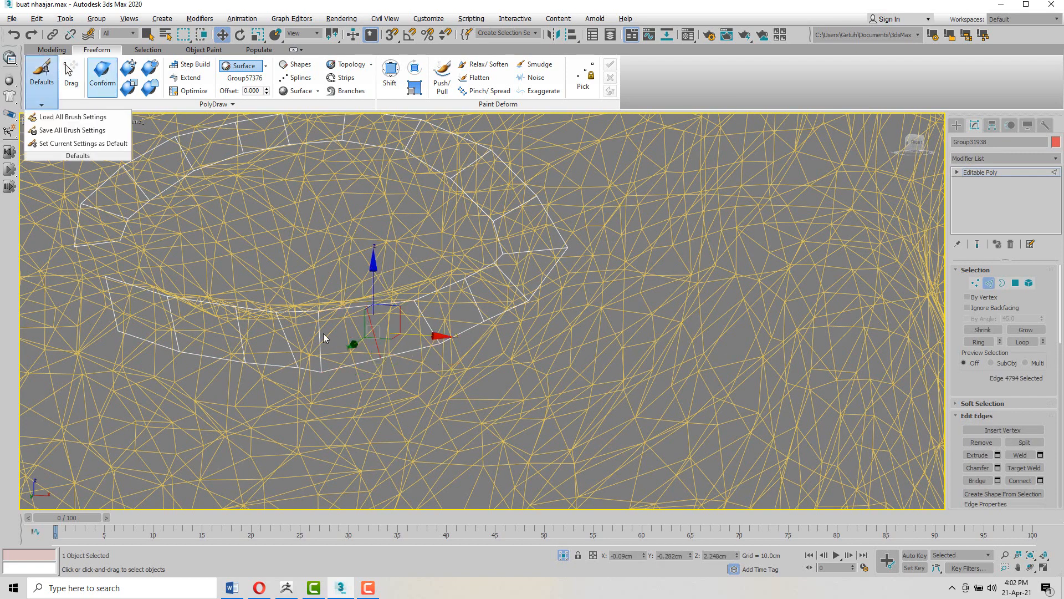
{"action": "key", "text": "F3"}
{"action": "scroll", "coordinate": [301, 268], "scroll_direction": "down", "scroll_amount": 2}
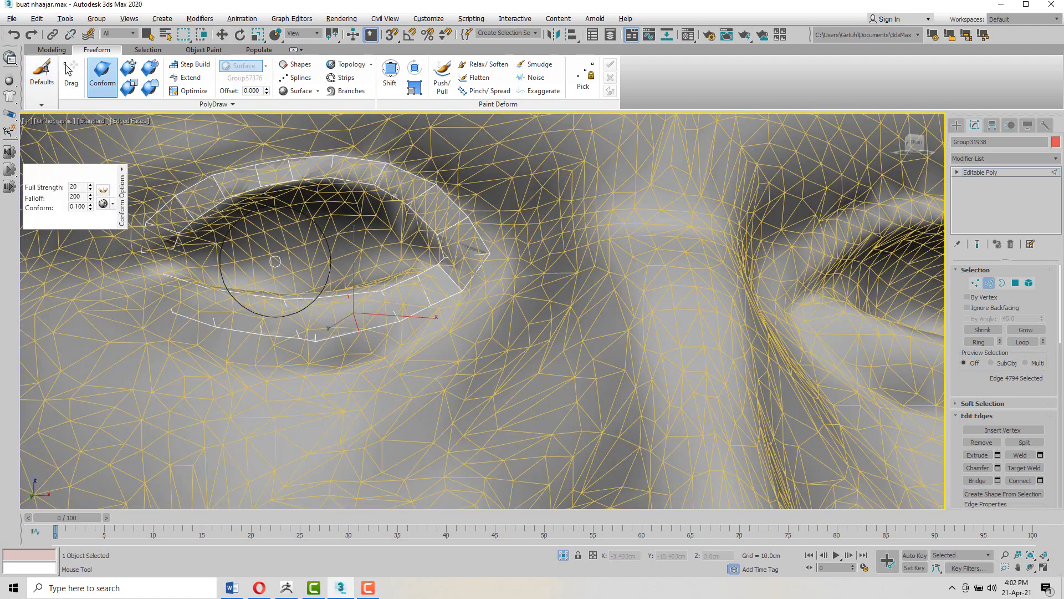
{"action": "middle_click_drag", "start_coordinate": [276, 261], "coordinate": [363, 265]}
{"action": "key", "text": "F3"}
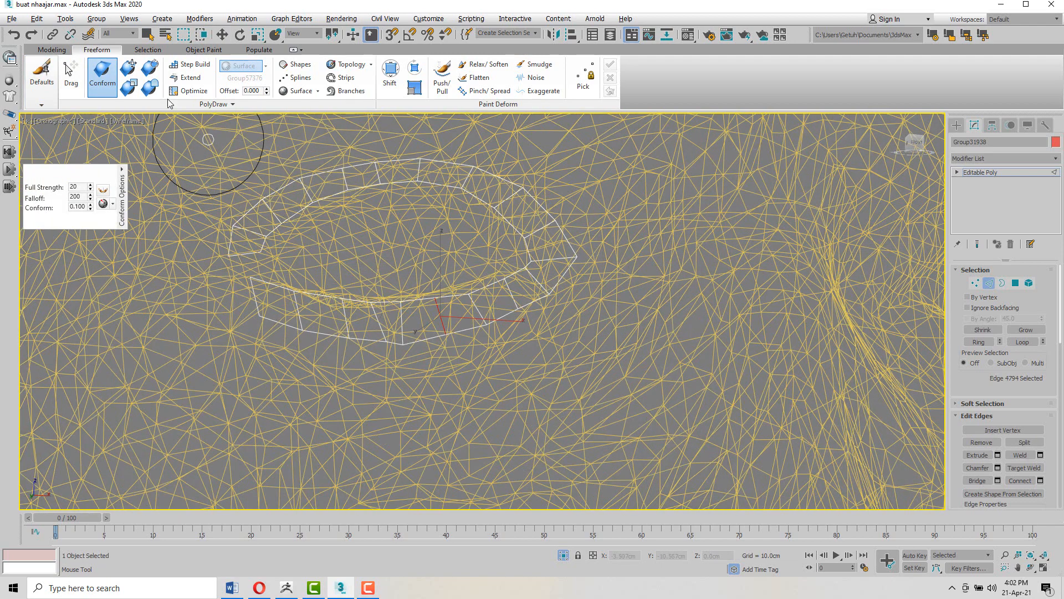
{"action": "scroll", "coordinate": [273, 238], "scroll_direction": "up", "scroll_amount": 5}
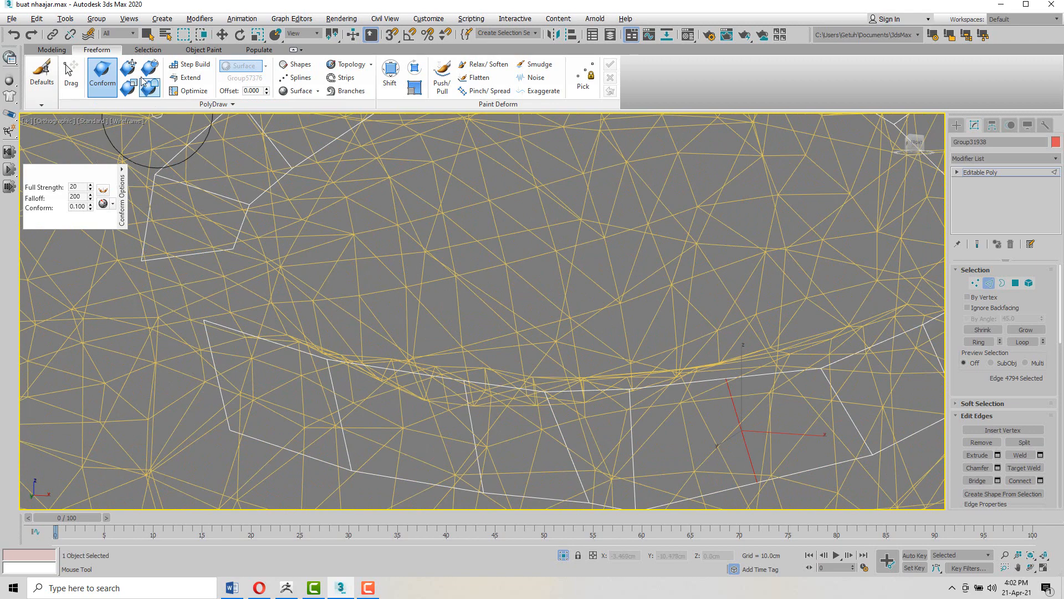
{"action": "left_click", "coordinate": [129, 68]}
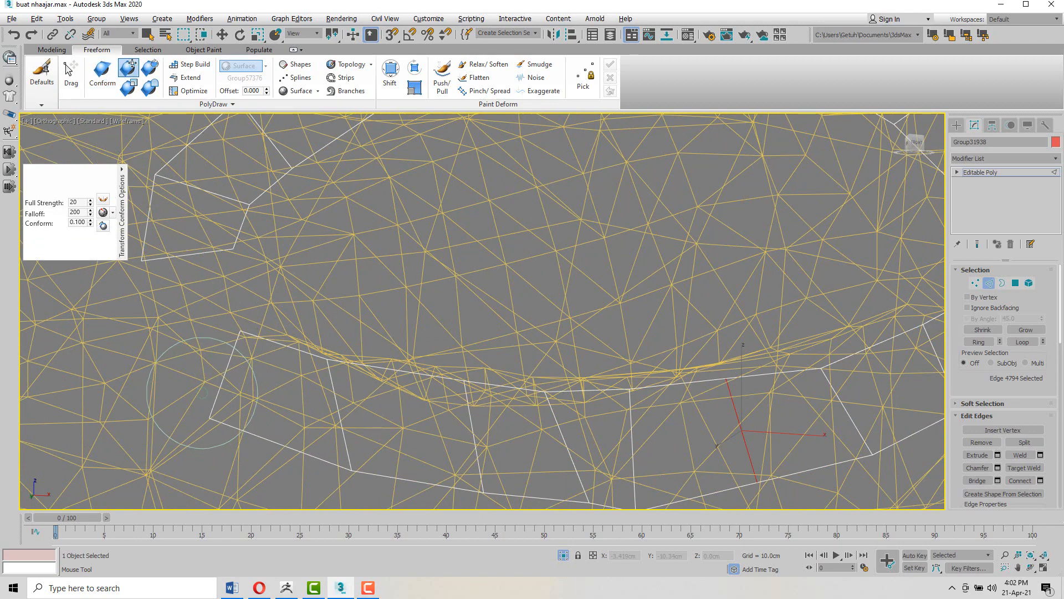
{"action": "left_click_drag", "start_coordinate": [202, 393], "coordinate": [200, 393]}
{"action": "left_click_drag", "start_coordinate": [228, 334], "coordinate": [245, 313]}
{"action": "mouse_move", "coordinate": [228, 370]}
{"action": "left_mouse_down"}
{"action": "mouse_move", "coordinate": [205, 402]}
{"action": "mouse_move", "coordinate": [205, 320]}
{"action": "mouse_move", "coordinate": [173, 295]}
{"action": "left_mouse_up"}
{"action": "left_click", "coordinate": [186, 79]}
Step: Target Weld the two end vertices of the lower eyelid strip onto the upper strip's end vertices at the outer eye corner
{"action": "key", "text": "w"}
{"action": "key", "text": "1"}
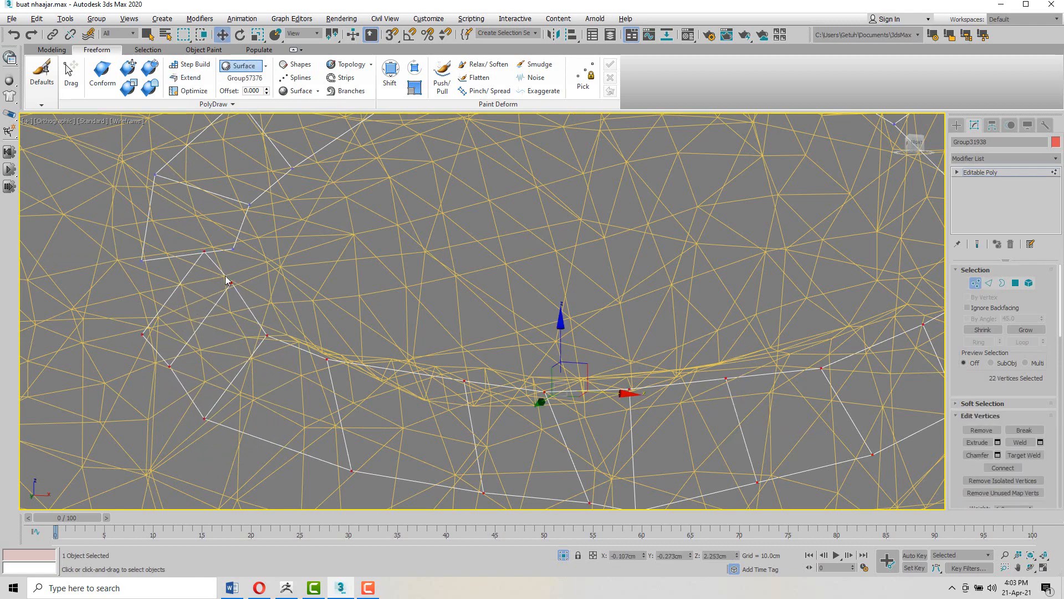
{"action": "key", "text": "ctrl+w"}
{"action": "left_click", "coordinate": [231, 247]}
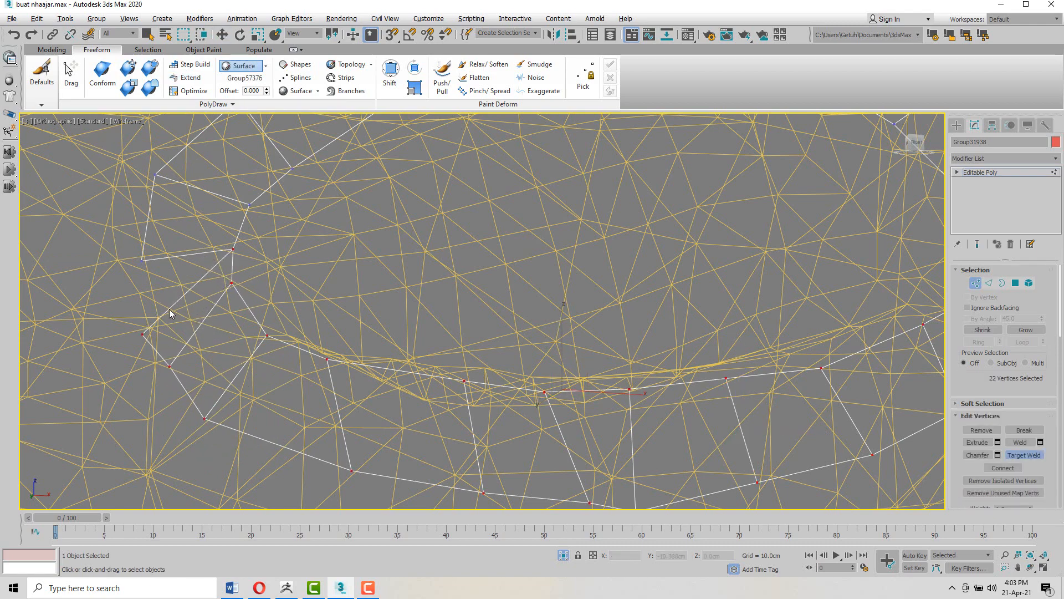
{"action": "left_click", "coordinate": [141, 260]}
Step: Even out the newly joined polygons at the outer eye corner with the Move Conform brush
{"action": "left_click_drag", "start_coordinate": [171, 364], "coordinate": [150, 331]}
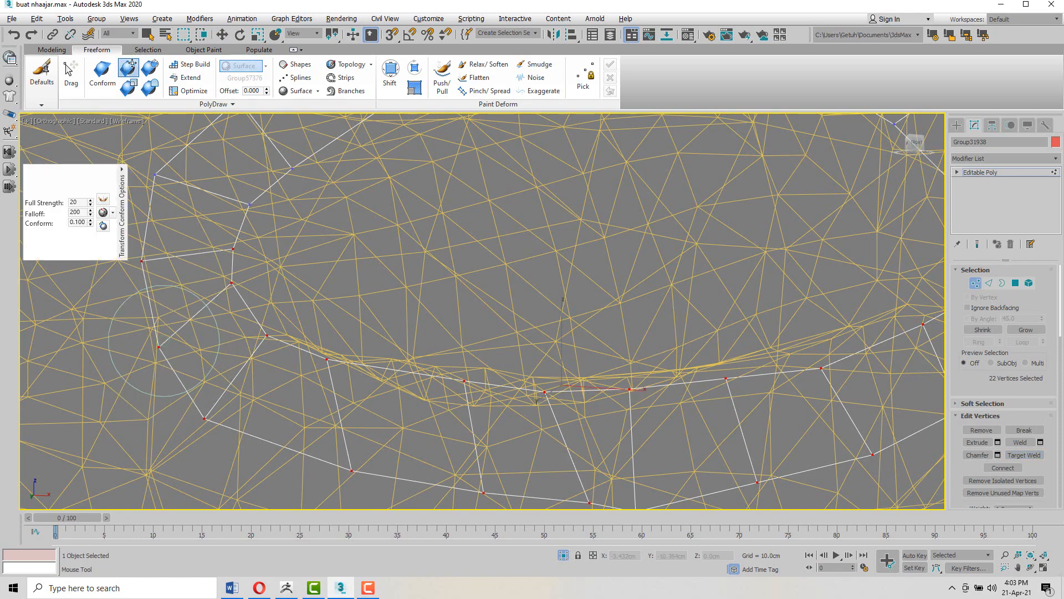
{"action": "left_click_drag", "start_coordinate": [225, 289], "coordinate": [227, 298]}
{"action": "scroll", "coordinate": [169, 338], "scroll_direction": "down", "scroll_amount": 6}
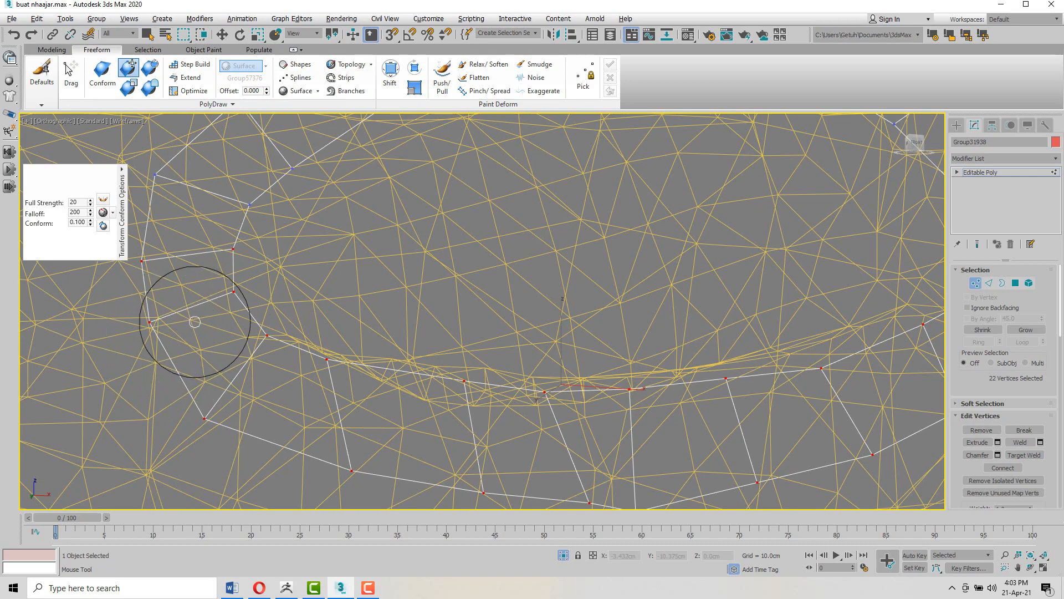
{"action": "key", "text": "F3"}
{"action": "scroll", "coordinate": [244, 296], "scroll_direction": "down", "scroll_amount": 5}
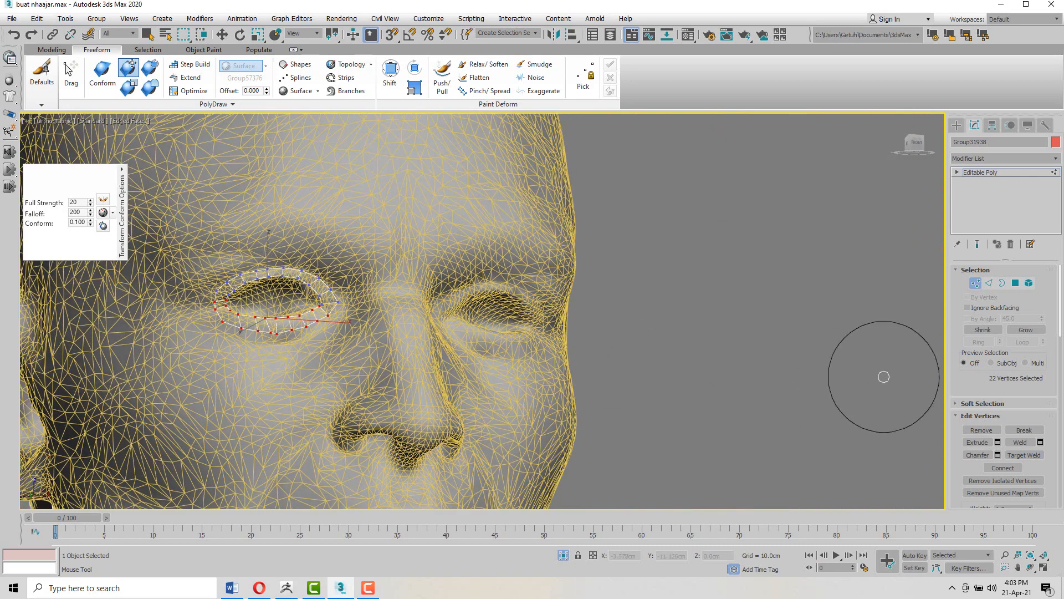
Step: Switch to polygon level and refine the eye loop's outer corner and outer upper lid with the Move Conform brush
{"action": "left_click", "coordinate": [1016, 283]}
{"action": "scroll", "coordinate": [238, 305], "scroll_direction": "up", "scroll_amount": 8}
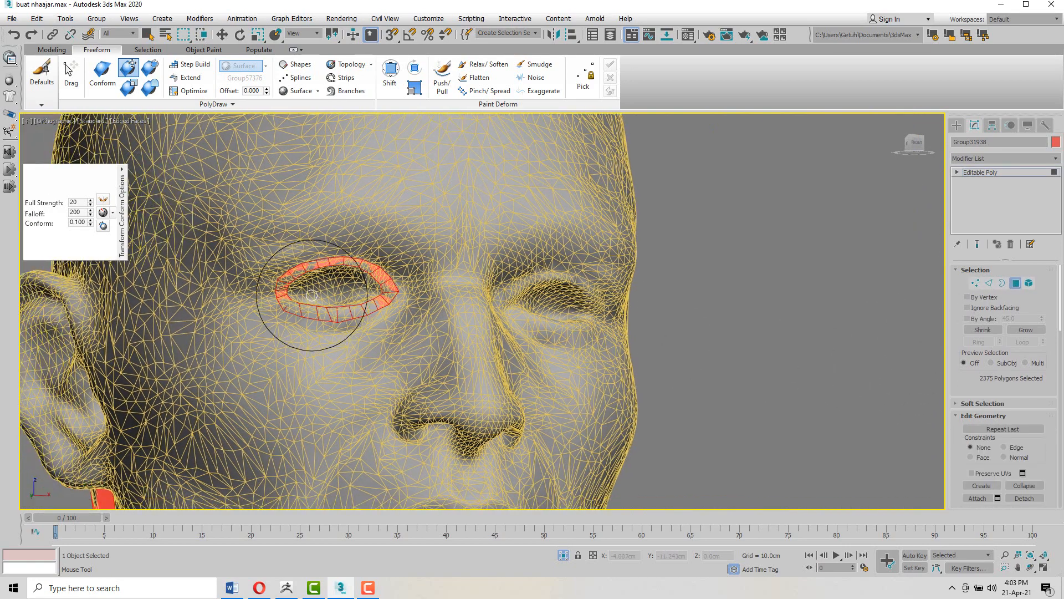
{"action": "left_click_drag", "start_coordinate": [176, 302], "coordinate": [162, 297]}
{"action": "left_click_drag", "start_coordinate": [195, 243], "coordinate": [205, 238]}
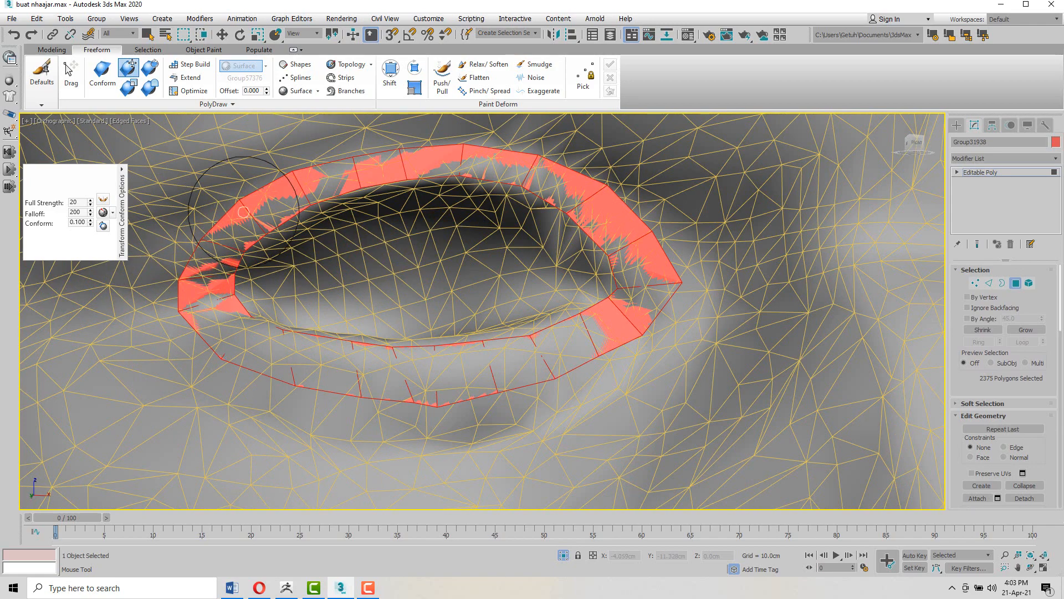
{"action": "left_click_drag", "start_coordinate": [282, 181], "coordinate": [289, 176]}
Step: Build a strip of four polygons with Step Build along the upper lip, from its middle toward the mouth corner
{"action": "scroll", "coordinate": [493, 235], "scroll_direction": "down", "scroll_amount": 5}
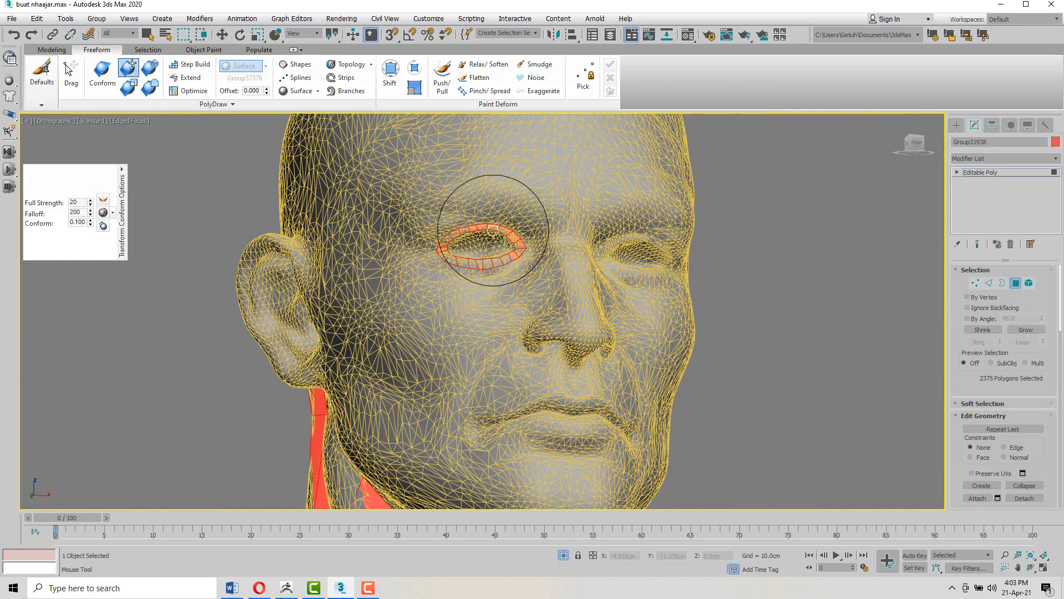
{"action": "scroll", "coordinate": [494, 288], "scroll_direction": "up", "scroll_amount": 5}
{"action": "scroll", "coordinate": [455, 200], "scroll_direction": "down", "scroll_amount": 5}
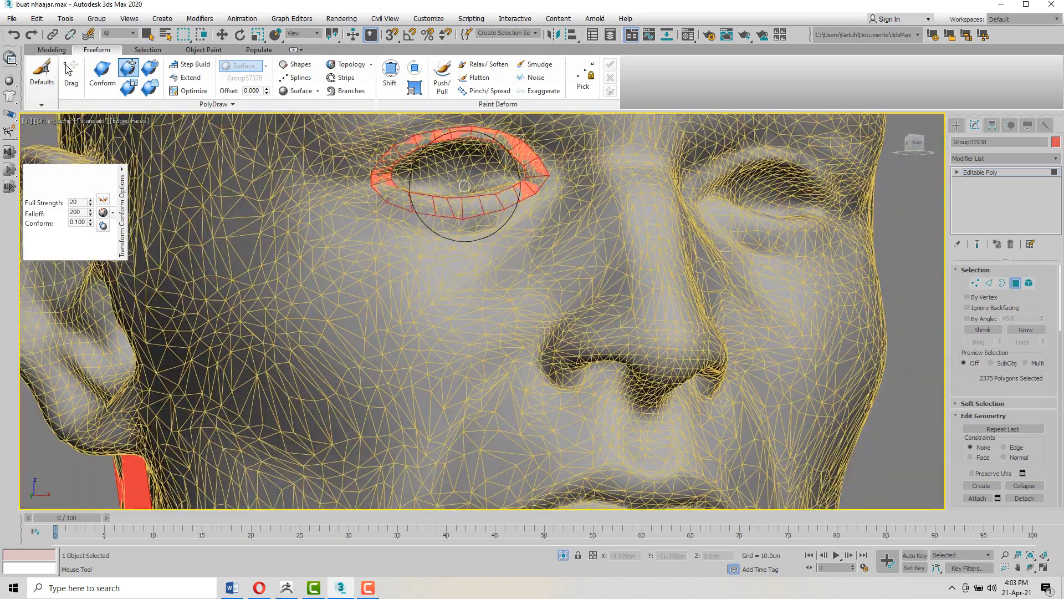
{"action": "scroll", "coordinate": [474, 297], "scroll_direction": "down", "scroll_amount": 3}
{"action": "middle_click_drag", "start_coordinate": [477, 300], "coordinate": [434, 195]}
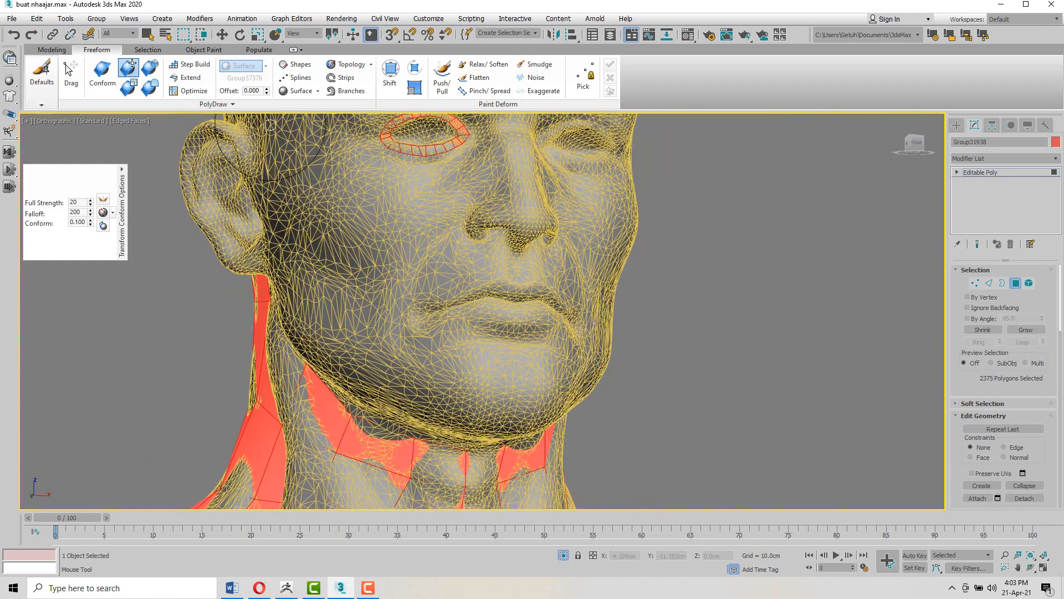
{"action": "left_click", "coordinate": [222, 35]}
{"action": "scroll", "coordinate": [447, 235], "scroll_direction": "up", "scroll_amount": 8}
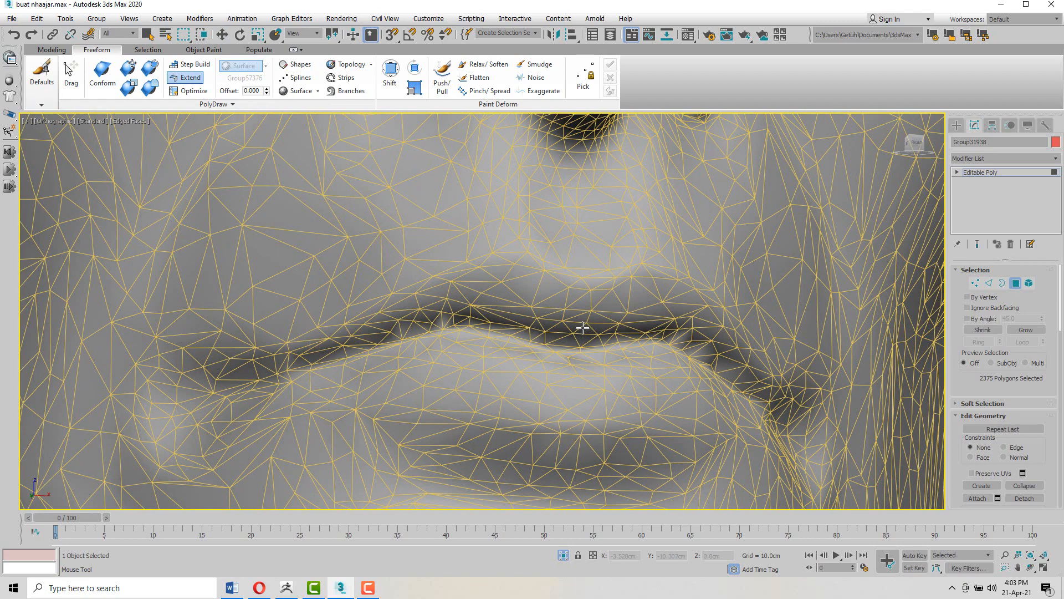
{"action": "left_click", "coordinate": [189, 63]}
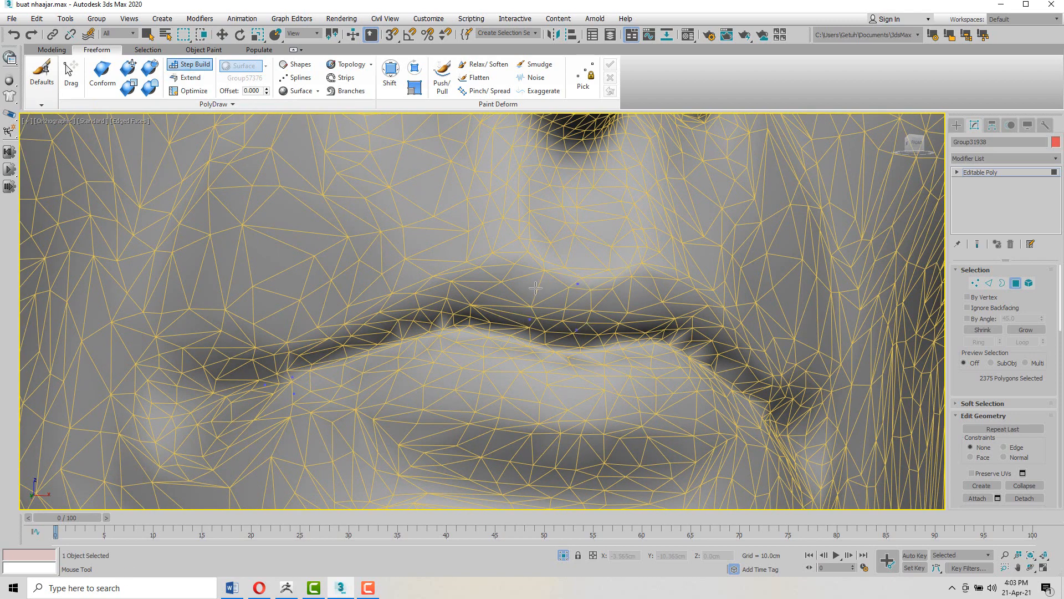
{"action": "left_click", "coordinate": [500, 318], "text": "shift"}
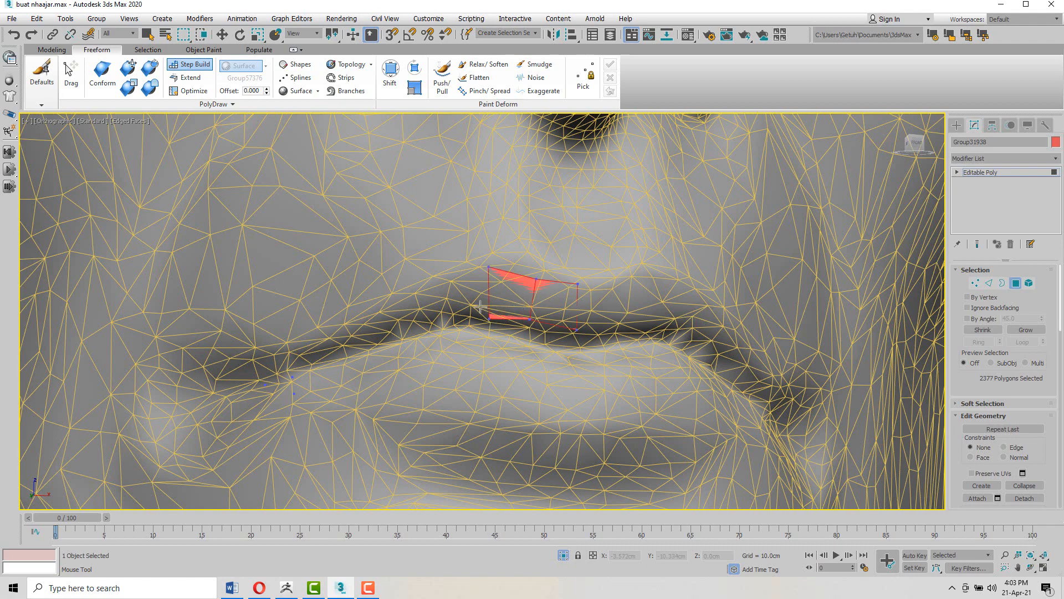
{"action": "left_click", "coordinate": [422, 297]}
{"action": "left_click", "coordinate": [434, 312], "text": "shift"}
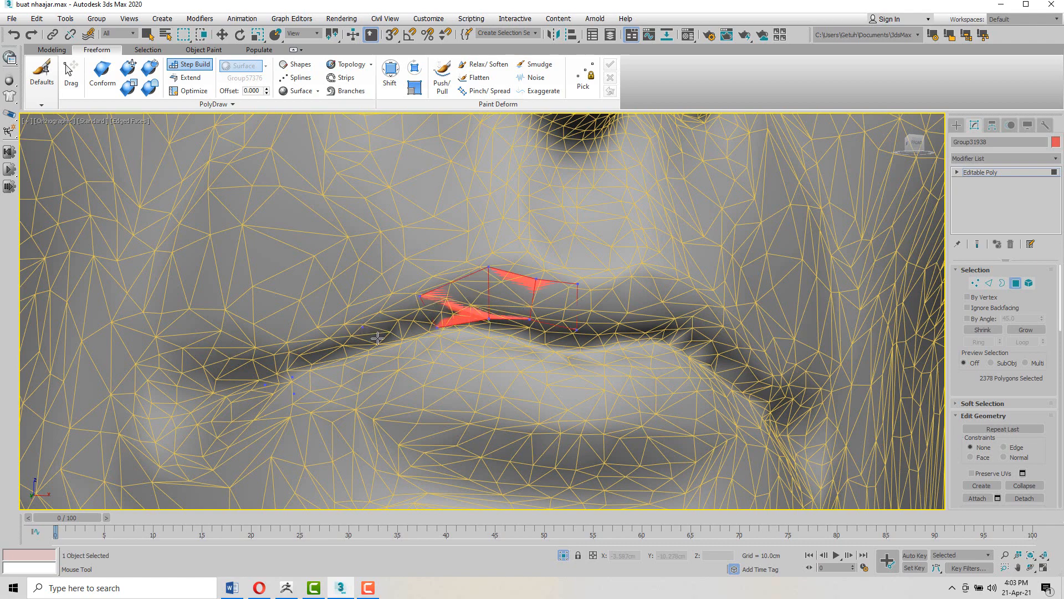
{"action": "scroll", "coordinate": [490, 306], "scroll_direction": "down", "scroll_amount": 5}
{"action": "middle_click_drag", "start_coordinate": [467, 259], "coordinate": [479, 362], "text": "alt"}
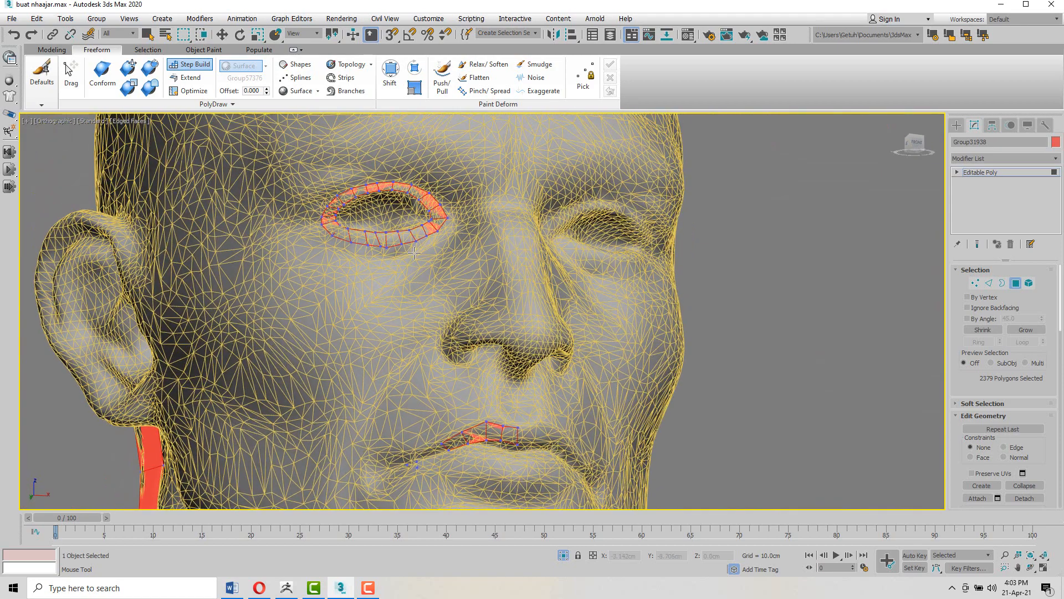
Step: Extend a second ring of polygons outside the eye loop, along the upper eyelid from the inner corner around the outer corner
{"action": "left_click", "coordinate": [185, 78]}
{"action": "scroll", "coordinate": [404, 176], "scroll_direction": "up", "scroll_amount": 4}
{"action": "left_click_drag", "start_coordinate": [413, 171], "coordinate": [411, 152], "text": "shift"}
{"action": "left_click_drag", "start_coordinate": [467, 174], "coordinate": [587, 218], "text": "shift"}
{"action": "left_click_drag", "start_coordinate": [594, 260], "coordinate": [618, 262], "text": "shift"}
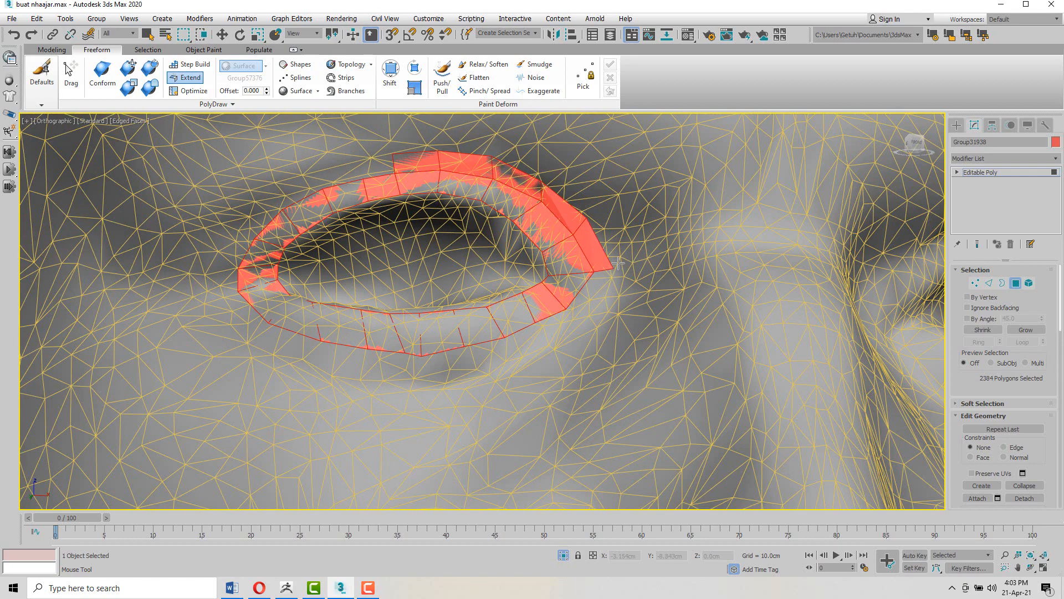
{"action": "left_click_drag", "start_coordinate": [392, 181], "coordinate": [315, 165], "text": "shift"}
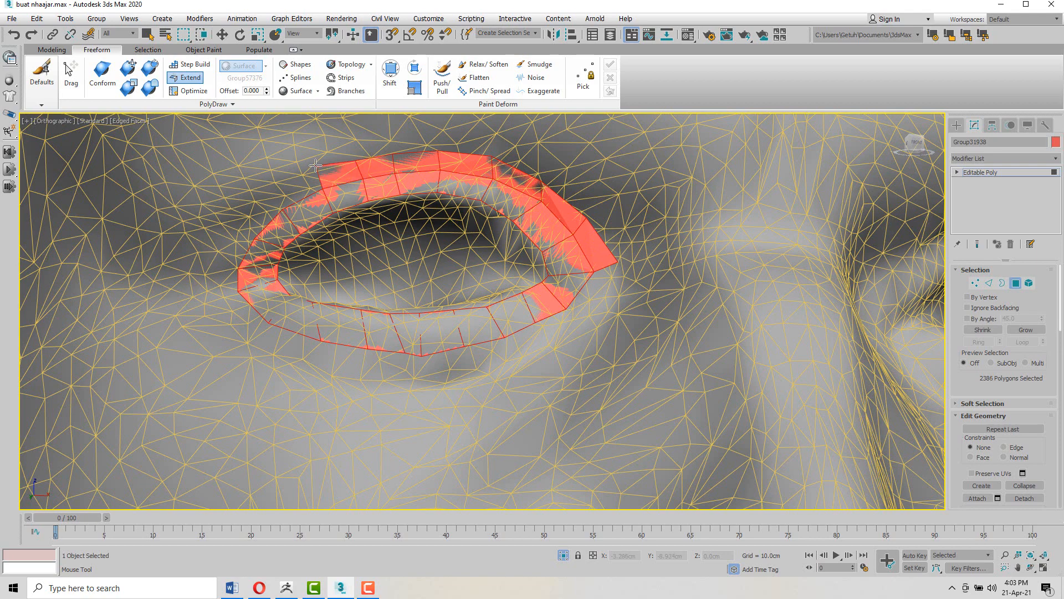
{"action": "left_click_drag", "start_coordinate": [284, 205], "coordinate": [238, 341], "text": "shift"}
Step: Continue the second ring of polygons beneath the lower eyelid back to the inner eye corner
{"action": "scroll", "coordinate": [263, 304], "scroll_direction": "down", "scroll_amount": 2}
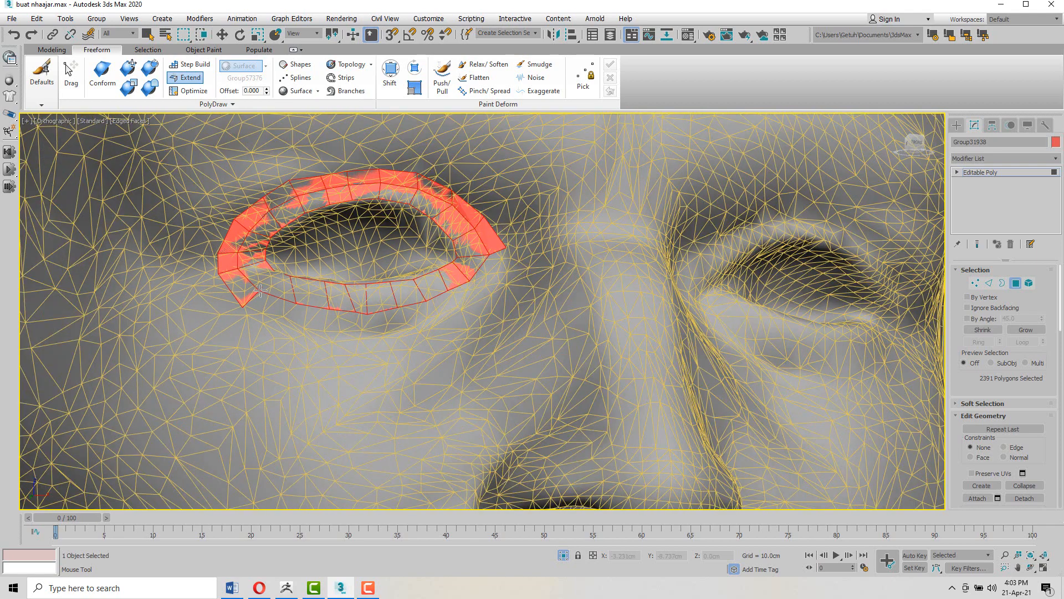
{"action": "left_click_drag", "start_coordinate": [309, 326], "coordinate": [407, 328], "text": "shift"}
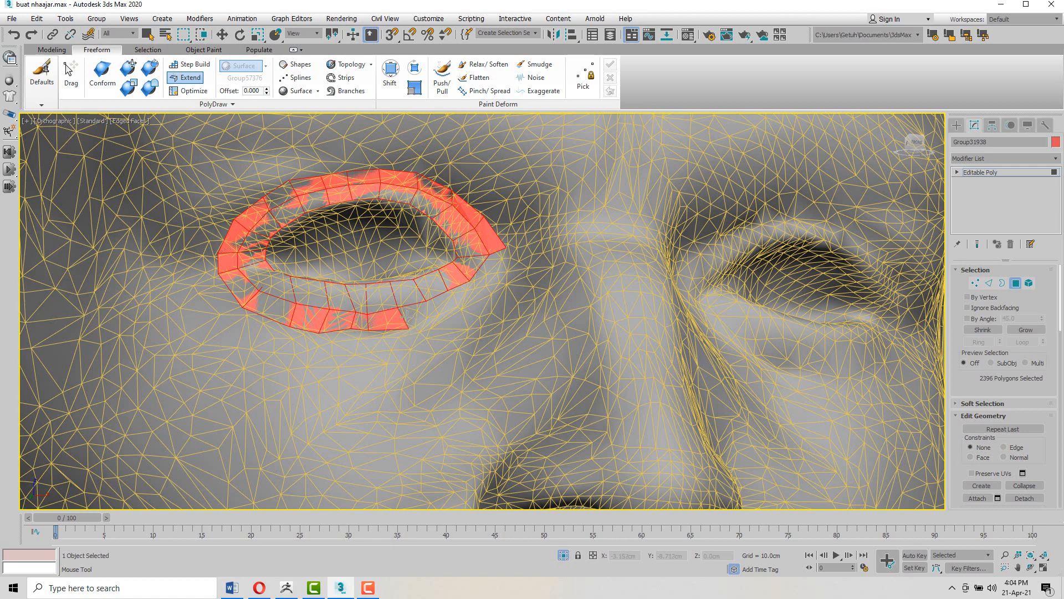
{"action": "left_click_drag", "start_coordinate": [464, 299], "coordinate": [493, 289], "text": "shift"}
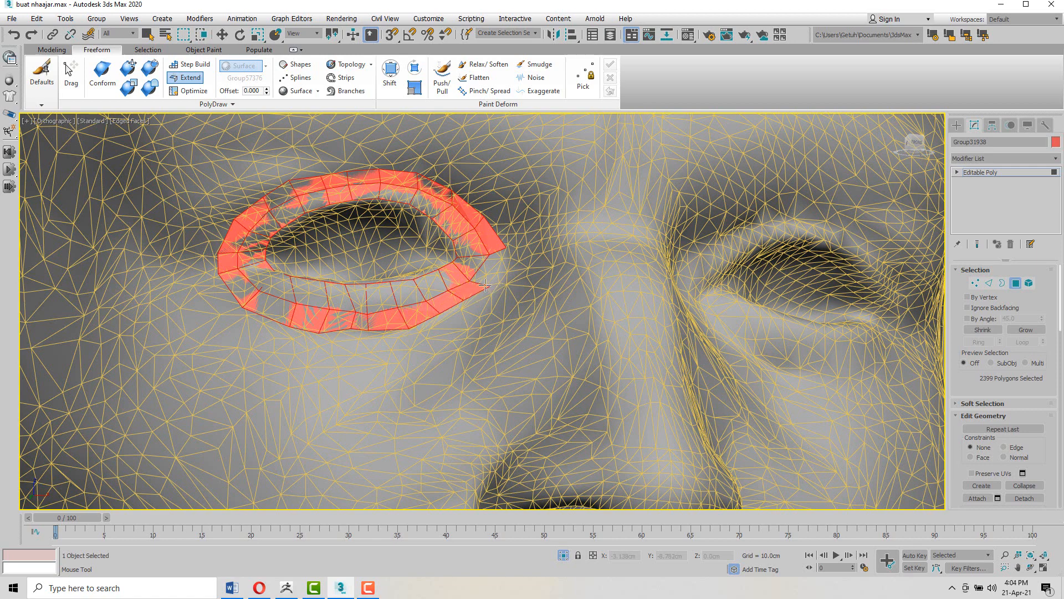
Step: Collapse the two open vertices of the outer ring at the inner eye corner into one to close the ring
{"action": "right_click", "coordinate": [507, 259]}
{"action": "scroll", "coordinate": [506, 247], "scroll_direction": "up", "scroll_amount": 3}
{"action": "key", "text": "1"}
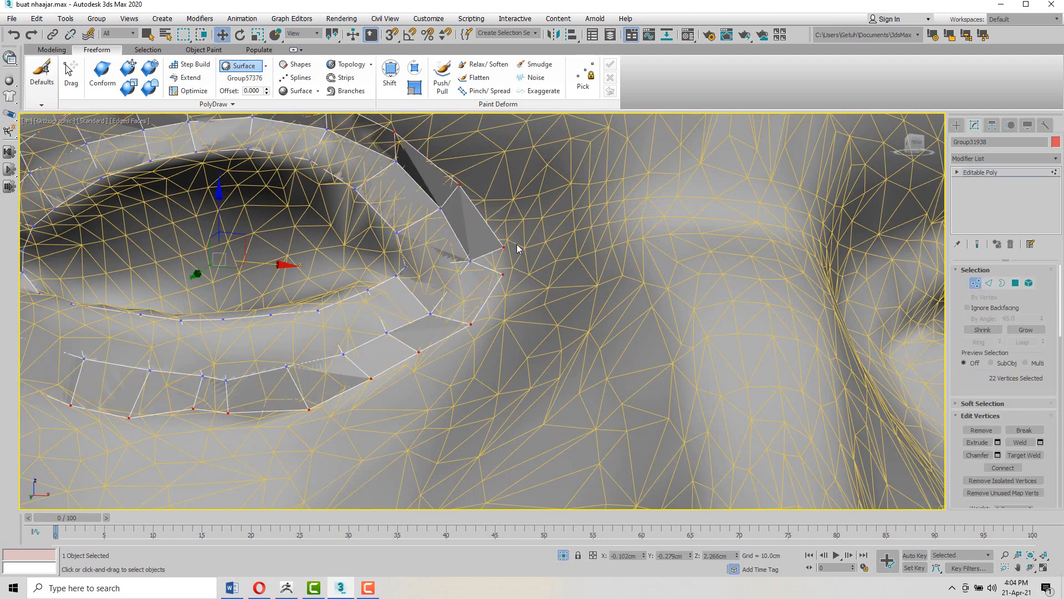
{"action": "left_click_drag", "start_coordinate": [498, 287], "coordinate": [497, 287]}
{"action": "key", "text": "ctrl+alt+c"}
Step: Shift the loop vertices beneath the lower eyelid along the surface with the Move Conform brush to space them more evenly
{"action": "left_click", "coordinate": [129, 65]}
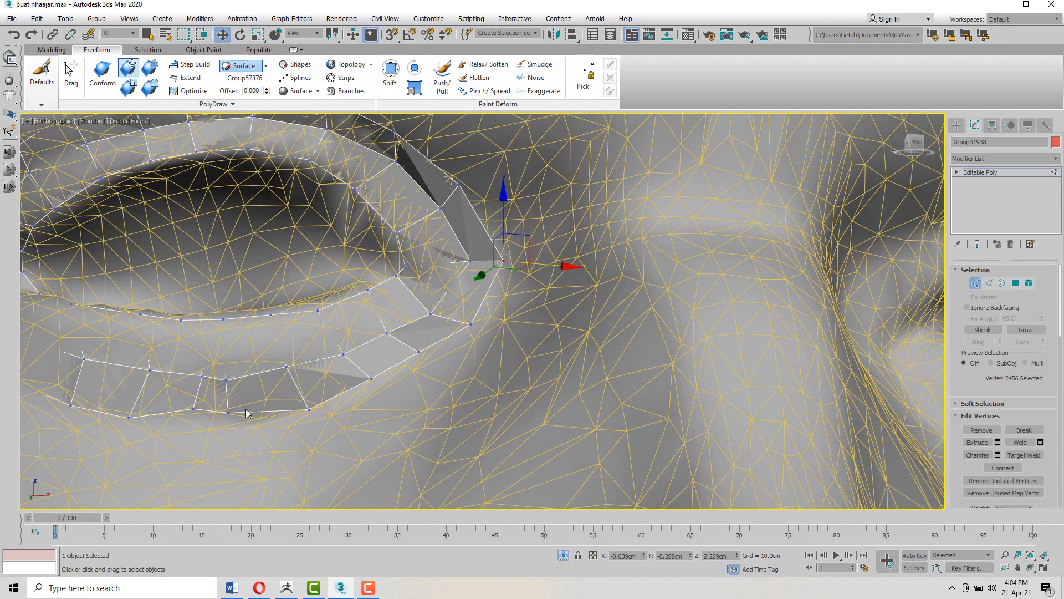
{"action": "middle_click_drag", "start_coordinate": [228, 405], "coordinate": [245, 382]}
{"action": "mouse_move", "coordinate": [252, 368]}
{"action": "left_mouse_down"}
{"action": "mouse_move", "coordinate": [266, 375]}
{"action": "mouse_move", "coordinate": [212, 401]}
{"action": "left_mouse_up"}
{"action": "left_click_drag", "start_coordinate": [239, 303], "coordinate": [204, 337]}
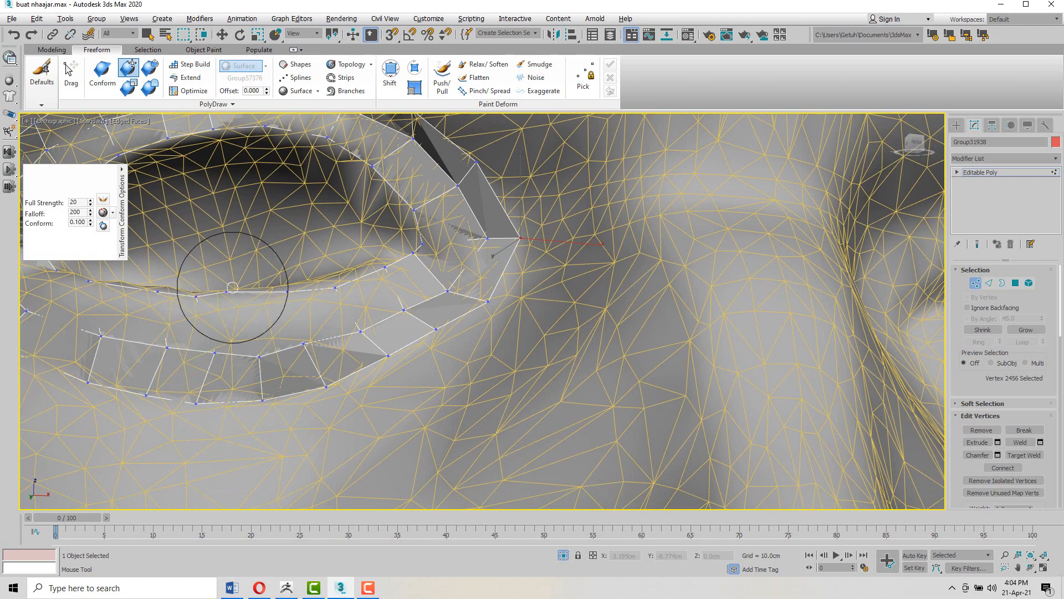
{"action": "left_click_drag", "start_coordinate": [237, 290], "coordinate": [234, 298]}
{"action": "left_click_drag", "start_coordinate": [249, 343], "coordinate": [257, 344]}
{"action": "left_click_drag", "start_coordinate": [252, 308], "coordinate": [263, 303]}
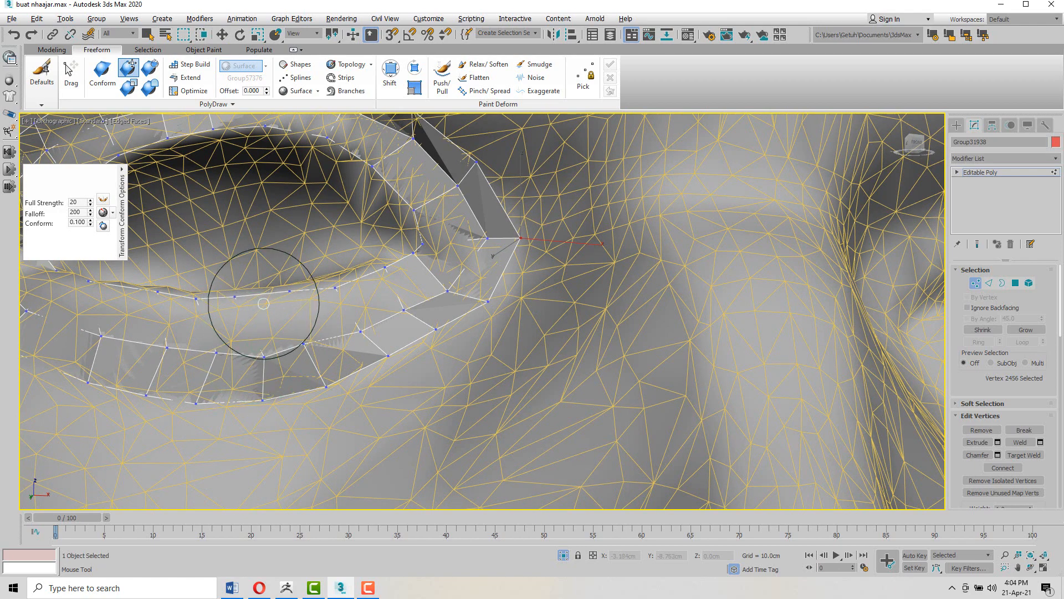
Step: In wireframe display, even out the inner and middle vertices of the lower eyelid loops with the Conform brush, and return to shaded display
{"action": "key", "text": "F3"}
{"action": "scroll", "coordinate": [264, 303], "scroll_direction": "up", "scroll_amount": 4}
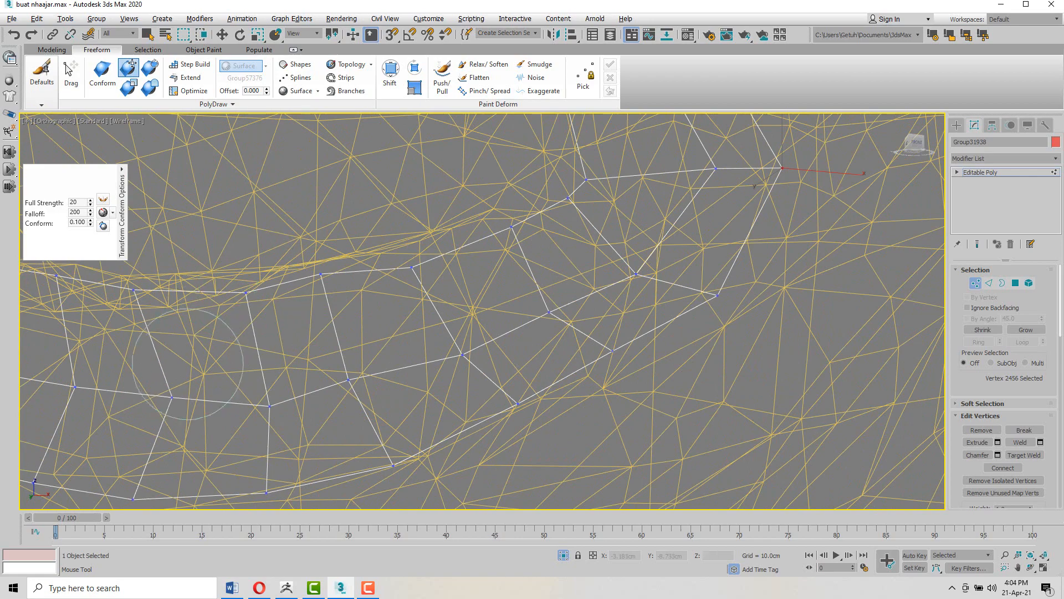
{"action": "mouse_move", "coordinate": [190, 355]}
{"action": "left_mouse_down"}
{"action": "mouse_move", "coordinate": [70, 364]}
{"action": "mouse_move", "coordinate": [36, 353]}
{"action": "left_mouse_up"}
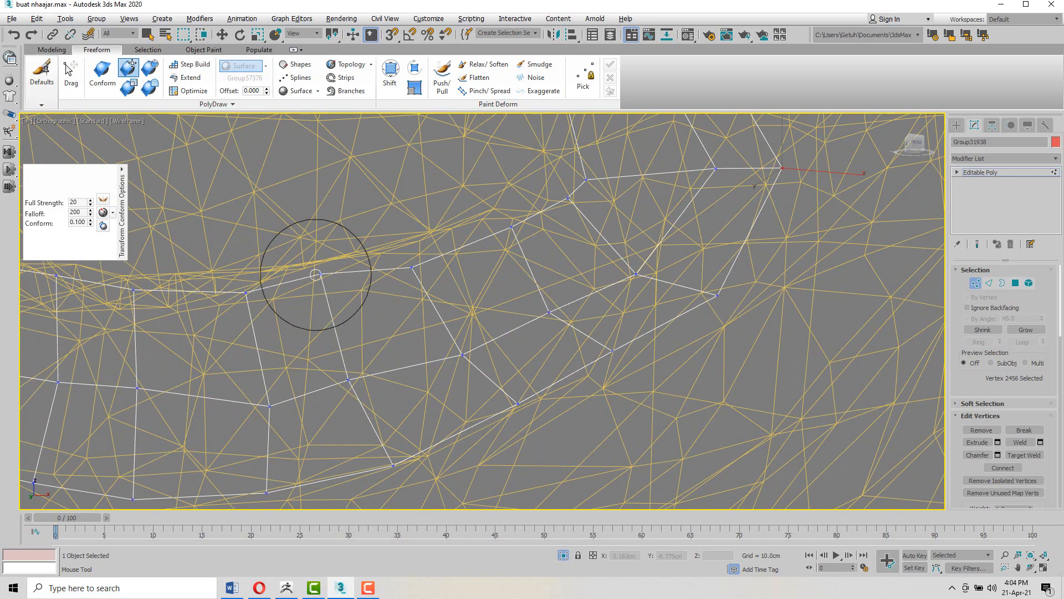
{"action": "left_click_drag", "start_coordinate": [338, 264], "coordinate": [331, 278]}
{"action": "key", "text": "F3"}
{"action": "scroll", "coordinate": [380, 261], "scroll_direction": "down", "scroll_amount": 6}
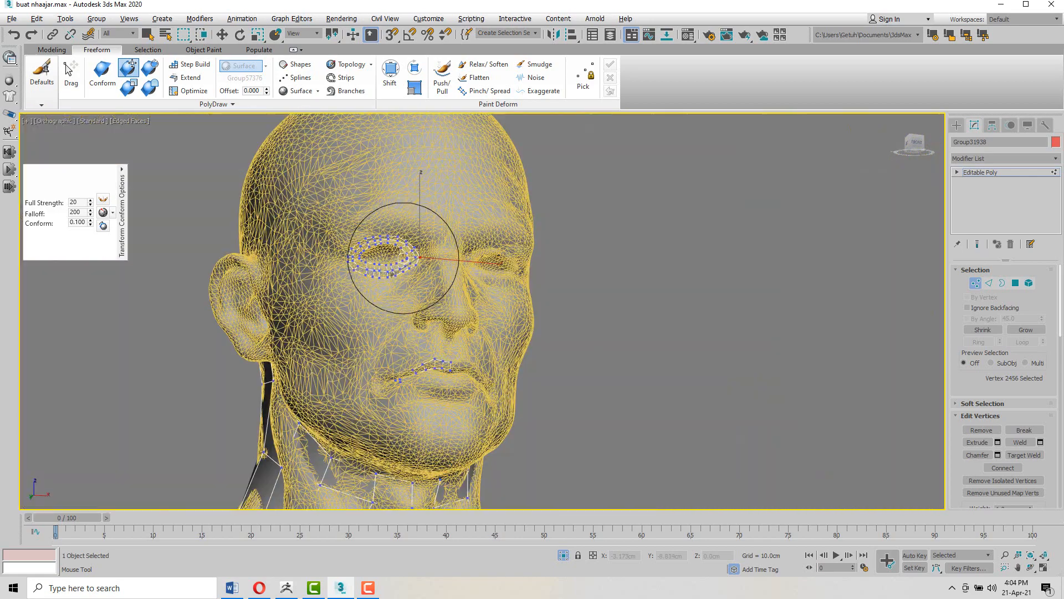
{"action": "right_click", "coordinate": [384, 245]}
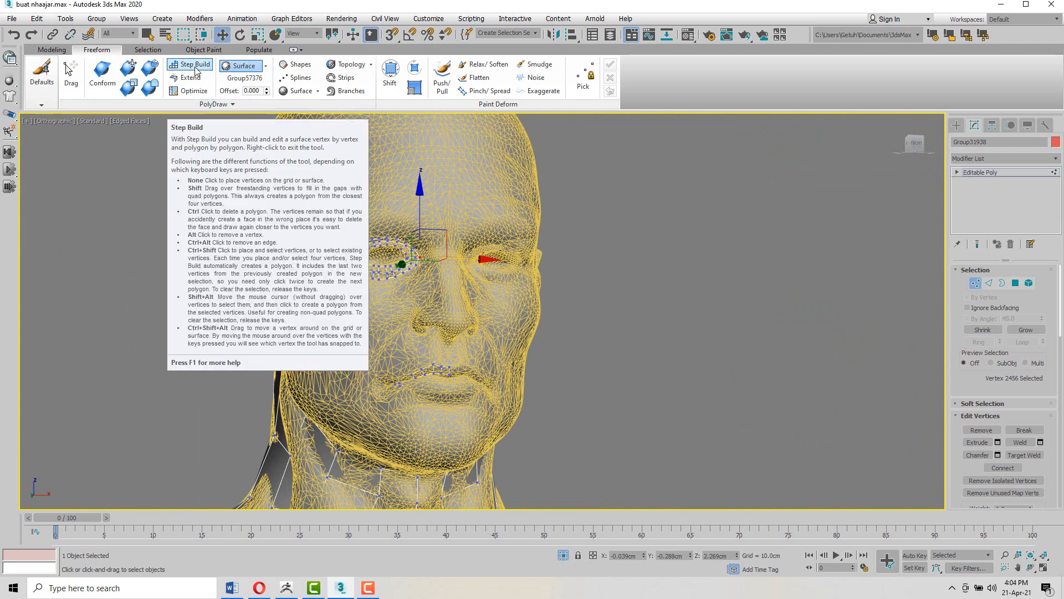
{"action": "left_click", "coordinate": [344, 66]}
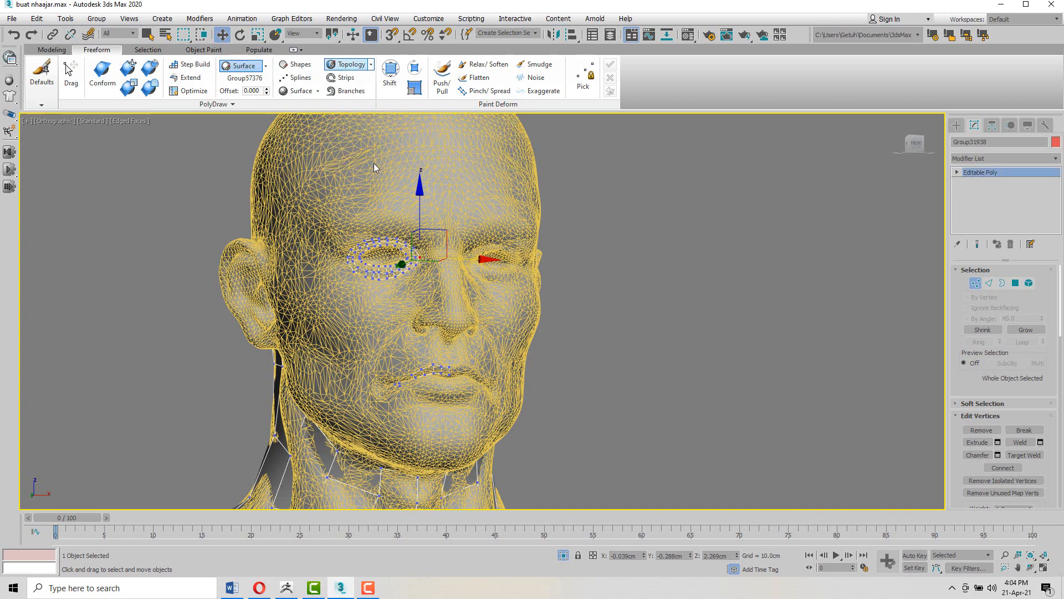
{"action": "middle_click_drag", "start_coordinate": [374, 163], "coordinate": [461, 213], "text": "alt"}
{"action": "scroll", "coordinate": [449, 259], "scroll_direction": "up", "scroll_amount": 3}
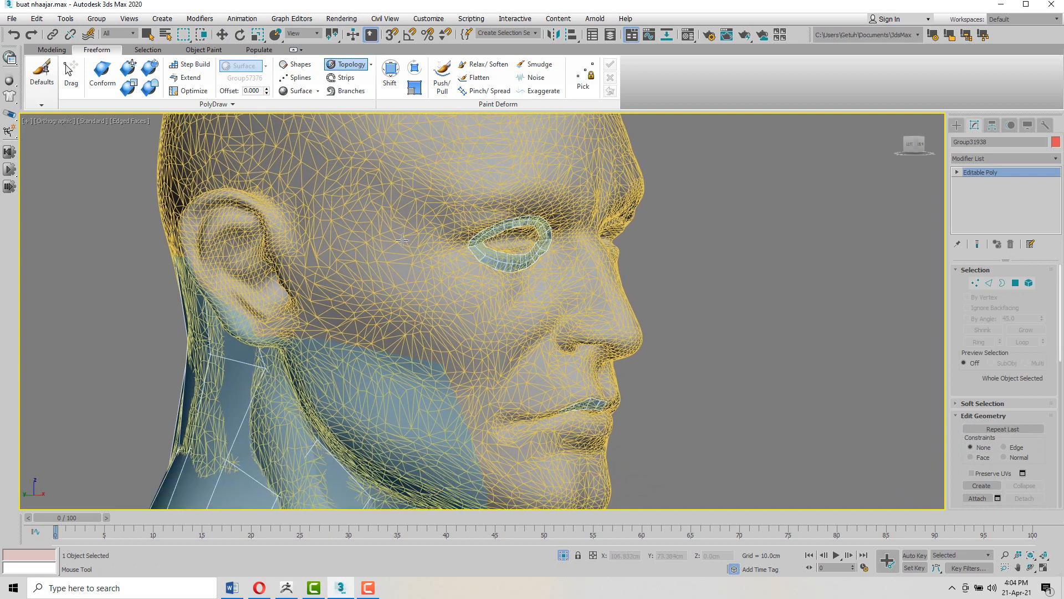
{"action": "mouse_move", "coordinate": [417, 213]}
{"action": "left_mouse_down"}
{"action": "mouse_move", "coordinate": [416, 266]}
{"action": "mouse_move", "coordinate": [480, 328]}
{"action": "left_mouse_up"}
{"action": "right_click", "coordinate": [447, 181]}
Step: Draw a grid of crossing Topology lines on the temple between ear and eye to generate a patch of quads
{"action": "left_click", "coordinate": [348, 64]}
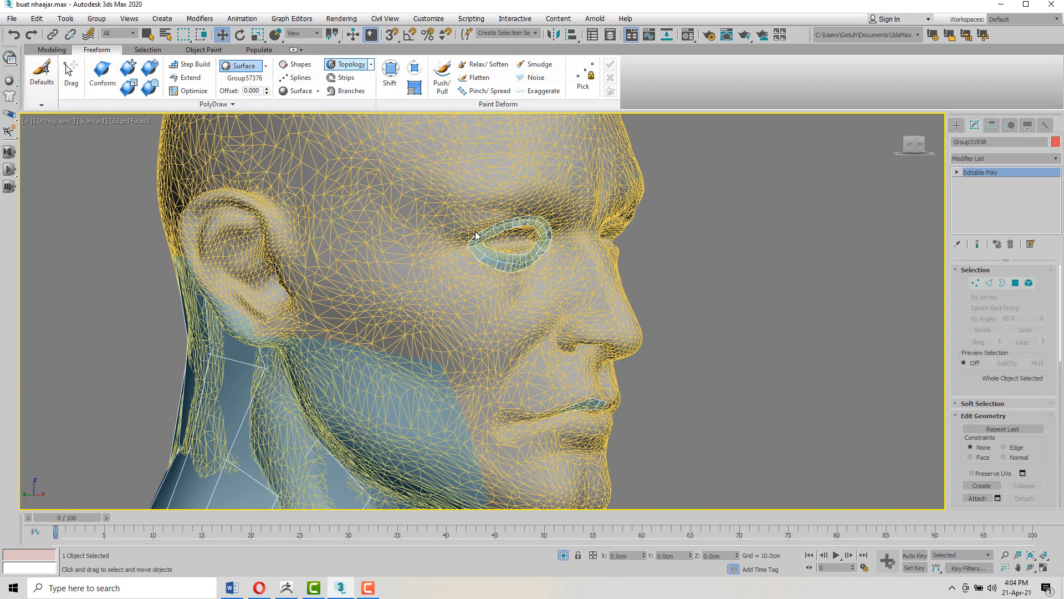
{"action": "scroll", "coordinate": [429, 218], "scroll_direction": "down", "scroll_amount": 2}
{"action": "mouse_move", "coordinate": [447, 182]}
{"action": "left_mouse_down"}
{"action": "mouse_move", "coordinate": [432, 287]}
{"action": "mouse_move", "coordinate": [411, 308]}
{"action": "left_mouse_up"}
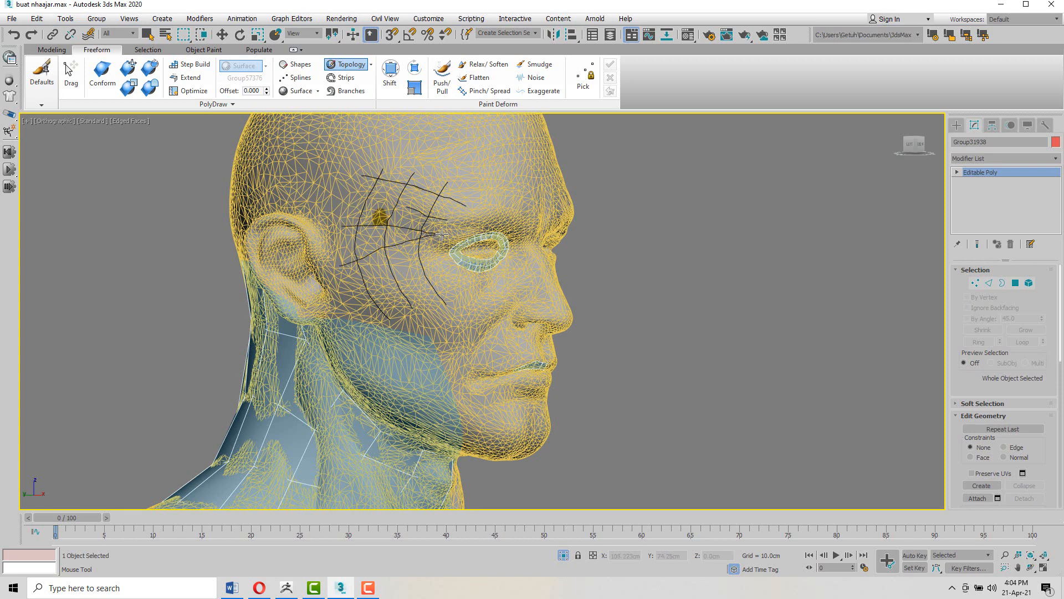
{"action": "left_click_drag", "start_coordinate": [442, 234], "coordinate": [443, 254]}
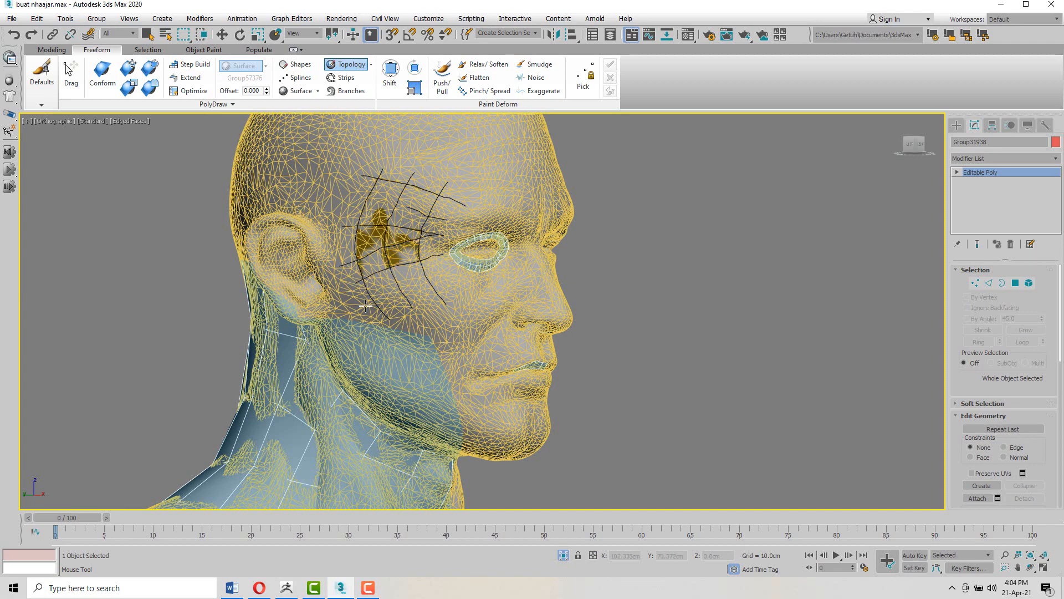
{"action": "right_click", "coordinate": [487, 285]}
Step: Examine the temple patch, the eye loops and how the retopologized mesh covers the sculpt's head, torso and arms
{"action": "scroll", "coordinate": [420, 246], "scroll_direction": "up", "scroll_amount": 3}
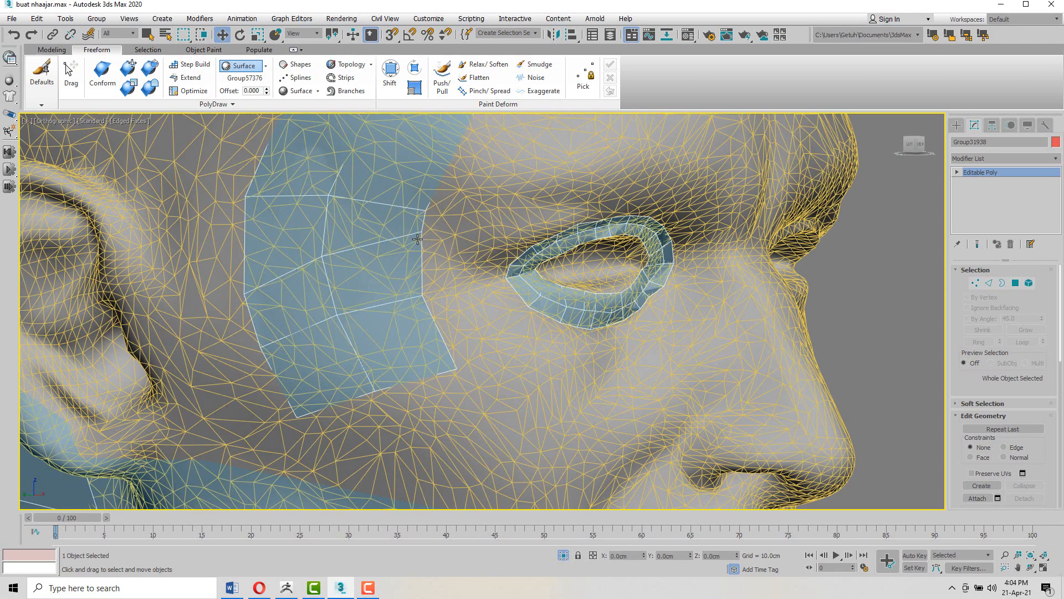
{"action": "scroll", "coordinate": [417, 240], "scroll_direction": "down", "scroll_amount": 3}
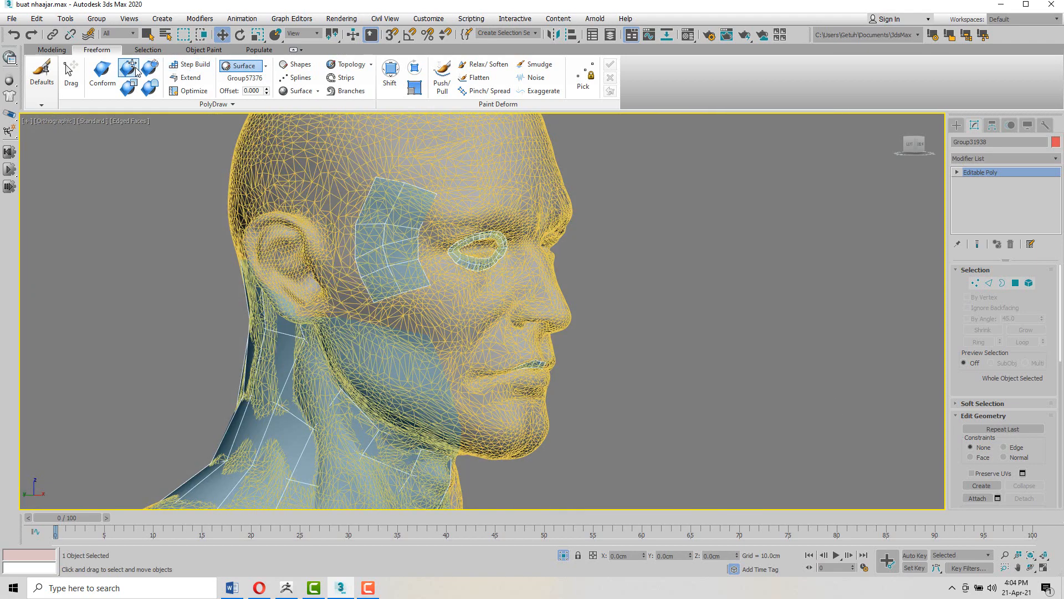
{"action": "scroll", "coordinate": [411, 214], "scroll_direction": "up", "scroll_amount": 6}
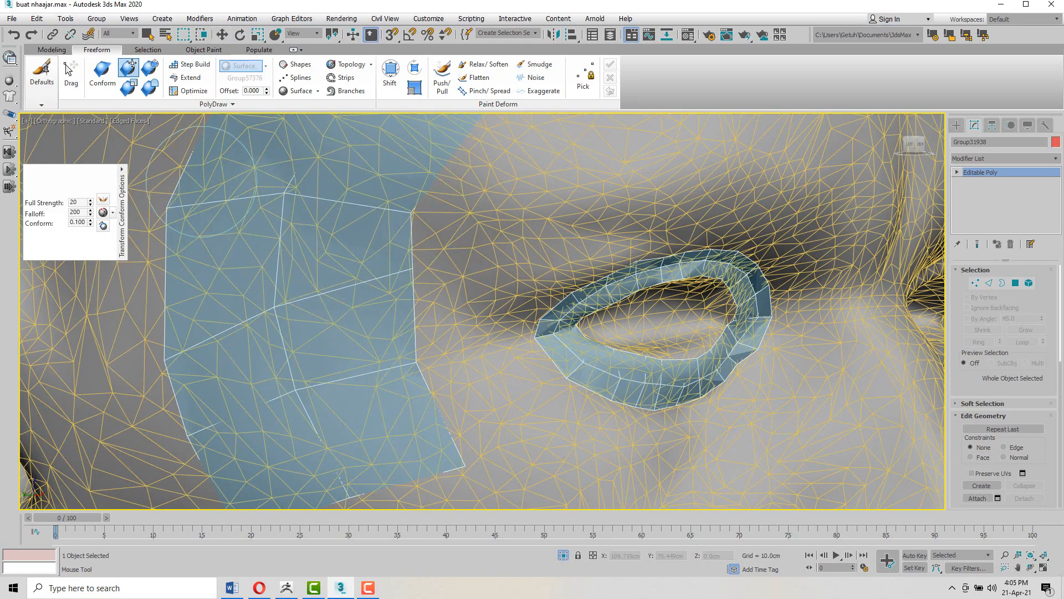
{"action": "scroll", "coordinate": [307, 253], "scroll_direction": "down", "scroll_amount": 6}
{"action": "scroll", "coordinate": [390, 227], "scroll_direction": "down", "scroll_amount": 2}
{"action": "middle_click_drag", "start_coordinate": [407, 233], "coordinate": [505, 187], "text": "alt"}
{"action": "scroll", "coordinate": [444, 247], "scroll_direction": "down", "scroll_amount": 2}
{"action": "key", "text": "w"}
{"action": "scroll", "coordinate": [457, 250], "scroll_direction": "down", "scroll_amount": 3}
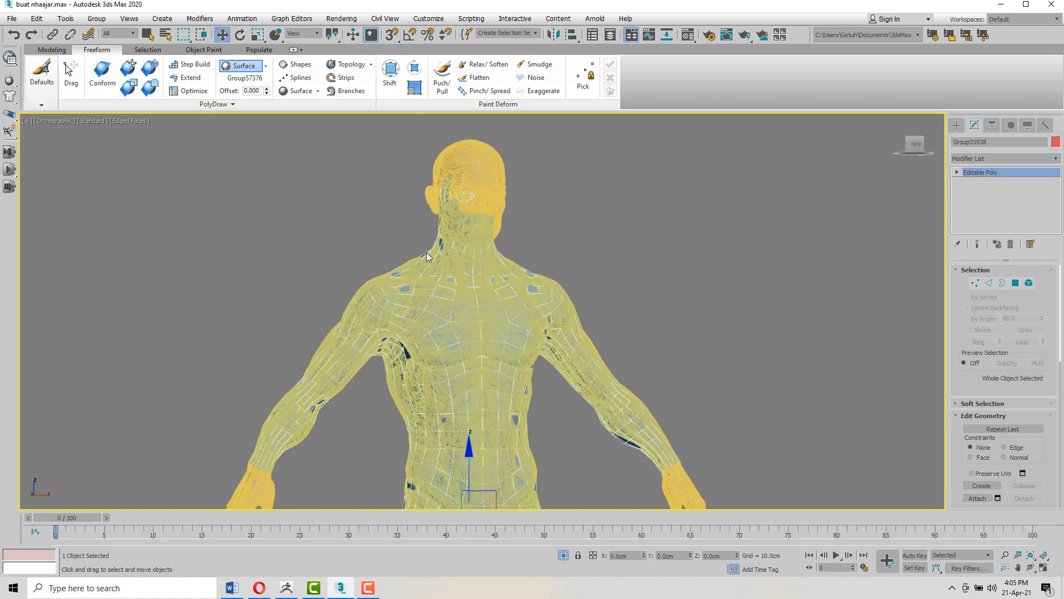
{"action": "scroll", "coordinate": [464, 206], "scroll_direction": "up", "scroll_amount": 5}
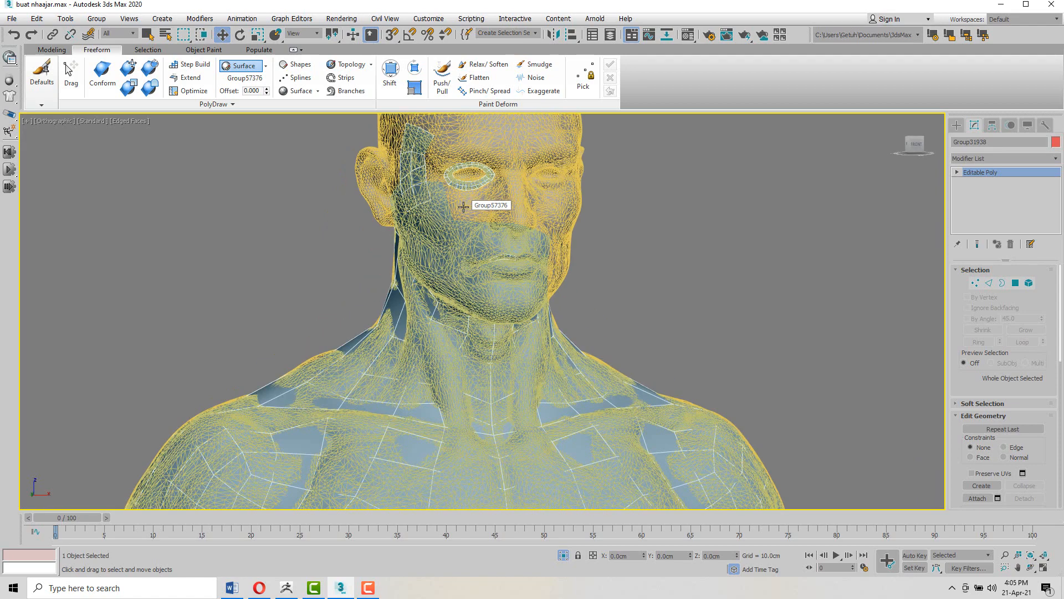
{"action": "scroll", "coordinate": [464, 208], "scroll_direction": "down", "scroll_amount": 5}
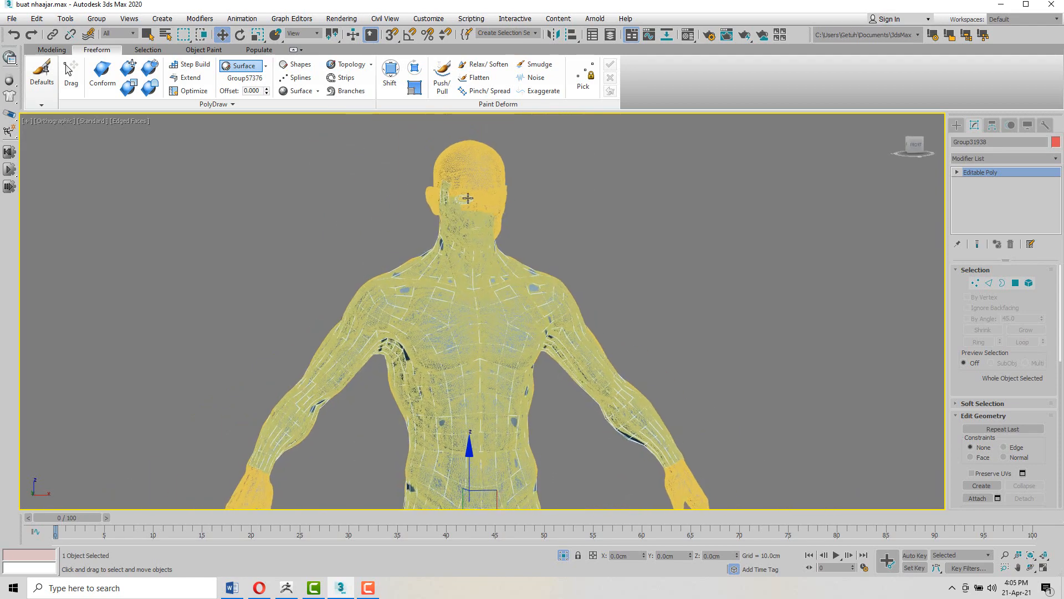
{"action": "scroll", "coordinate": [468, 198], "scroll_direction": "down", "scroll_amount": 3}
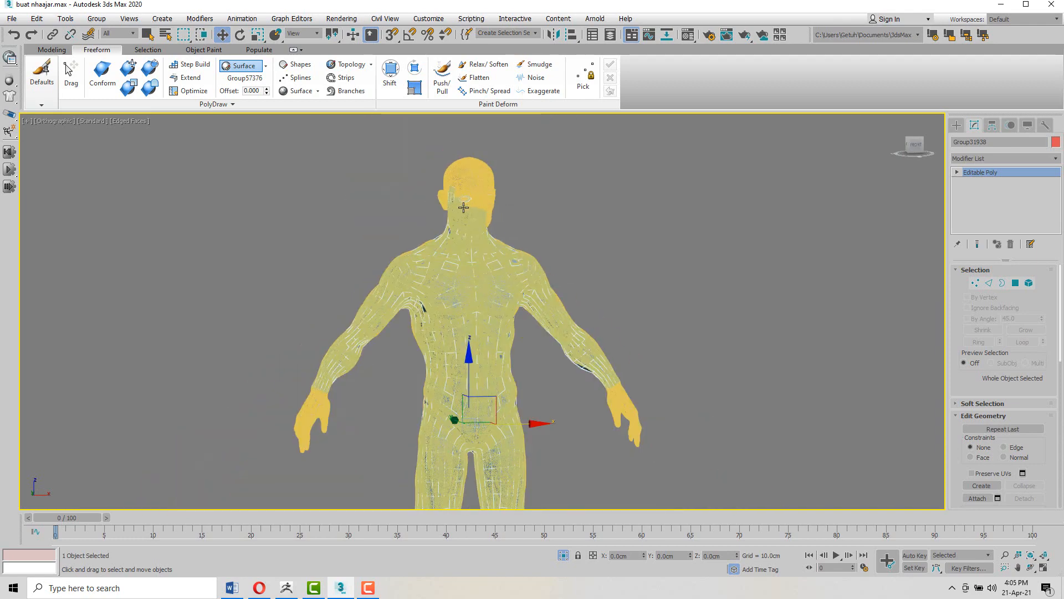
{"action": "scroll", "coordinate": [428, 224], "scroll_direction": "up", "scroll_amount": 5}
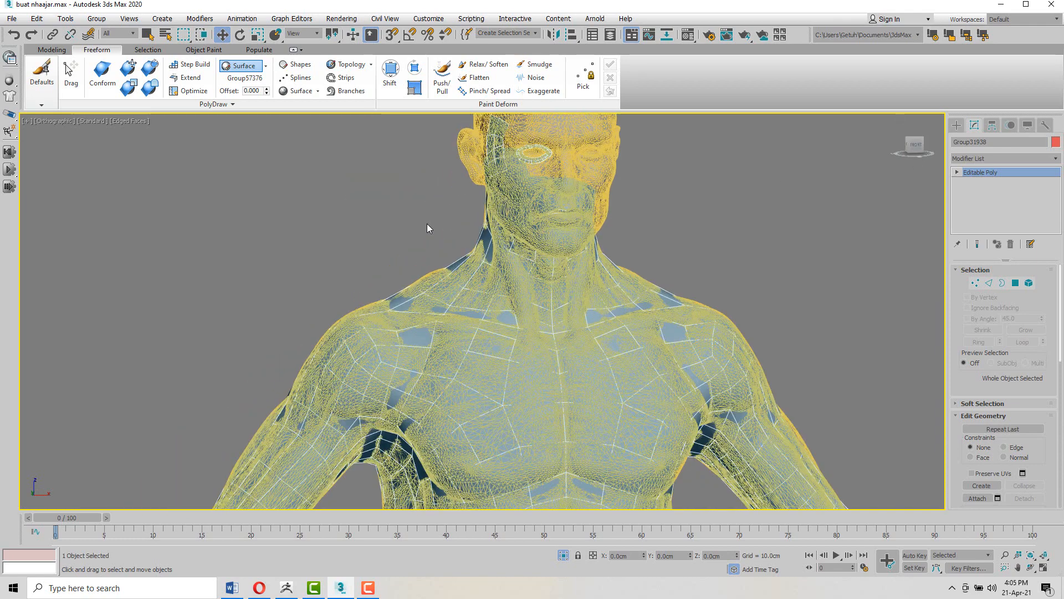
{"action": "scroll", "coordinate": [374, 281], "scroll_direction": "down", "scroll_amount": 5}
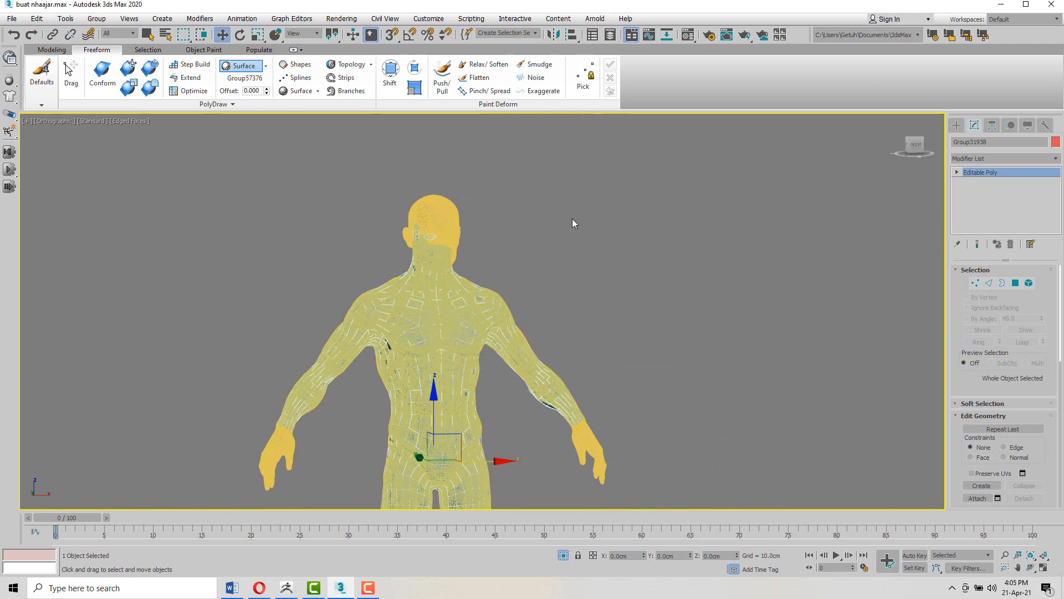
{"action": "left_click", "coordinate": [977, 159]}
{"action": "left_click", "coordinate": [615, 186]}
{"action": "scroll", "coordinate": [439, 217], "scroll_direction": "up", "scroll_amount": 6}
{"action": "middle_click_drag", "start_coordinate": [440, 249], "coordinate": [446, 223]}
{"action": "scroll", "coordinate": [423, 244], "scroll_direction": "up", "scroll_amount": 6}
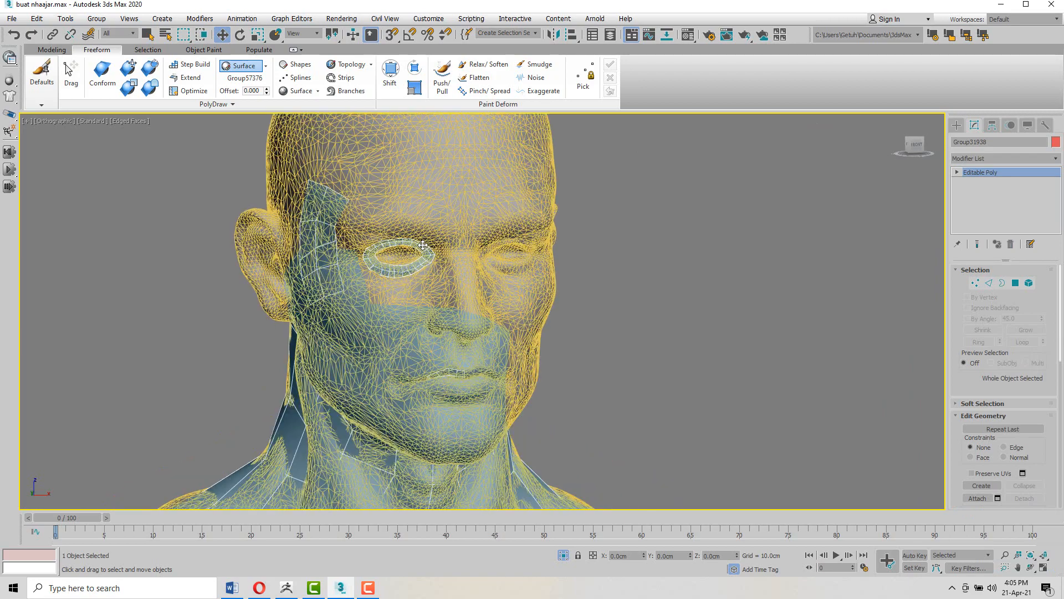
{"action": "scroll", "coordinate": [423, 244], "scroll_direction": "down", "scroll_amount": 8}
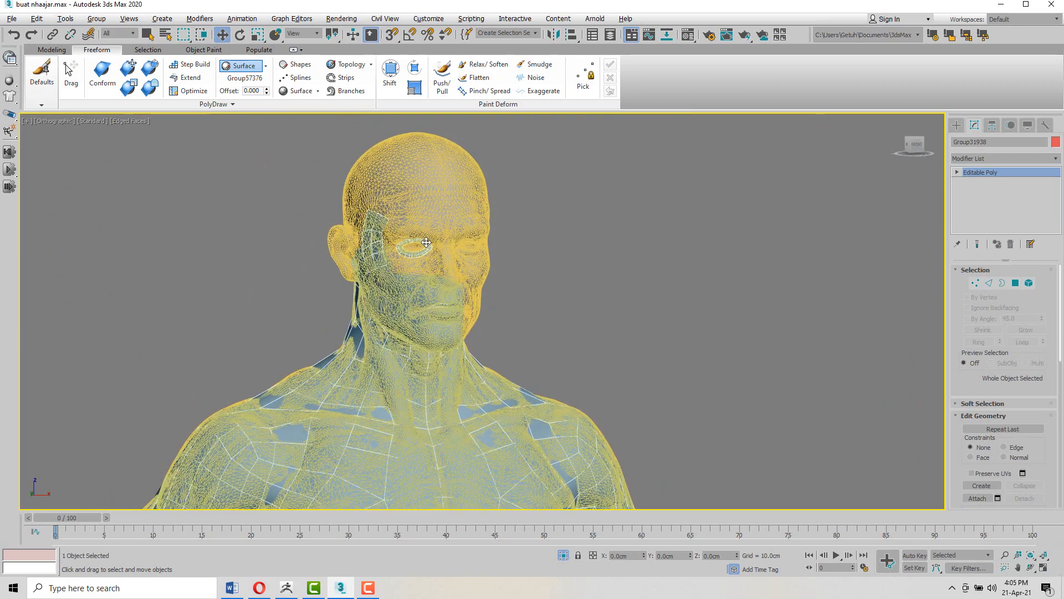
Step: Unhide all objects, select the finished reference body mesh and compare its head topology with the sculpt's head
{"action": "right_click", "coordinate": [619, 268]}
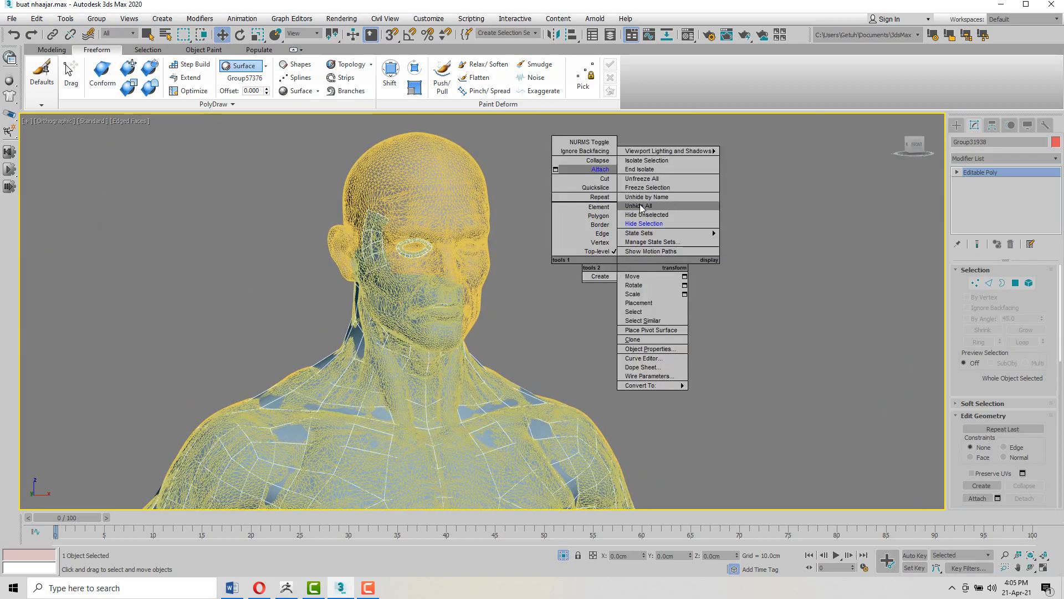
{"action": "left_click", "coordinate": [638, 206]}
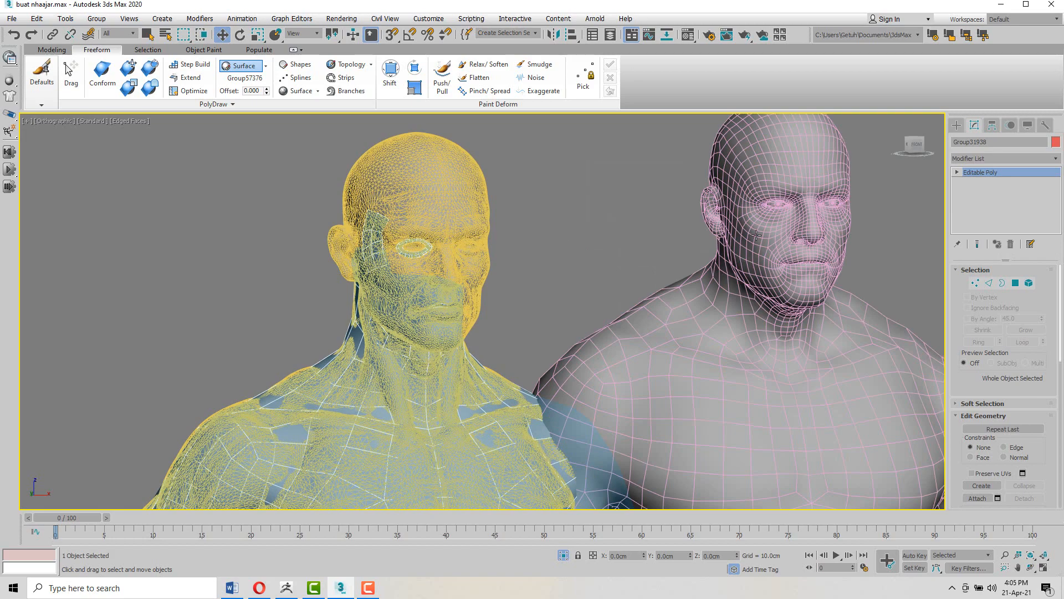
{"action": "left_click", "coordinate": [756, 235]}
{"action": "middle_click_drag", "start_coordinate": [577, 218], "coordinate": [710, 219], "text": "alt"}
{"action": "middle_click_drag", "start_coordinate": [579, 238], "coordinate": [680, 250]}
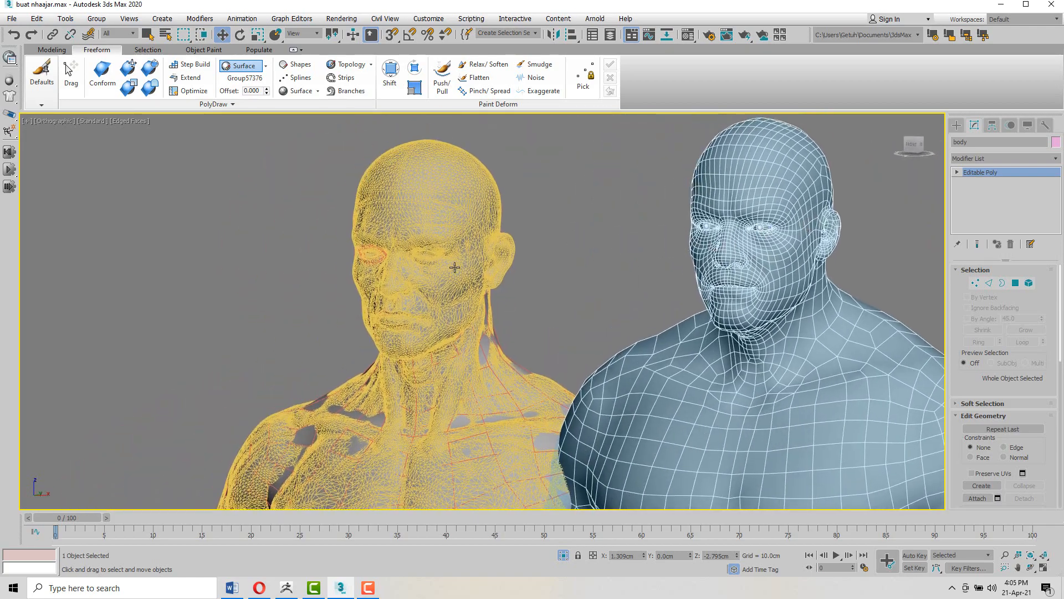
{"action": "scroll", "coordinate": [454, 267], "scroll_direction": "up", "scroll_amount": 5}
{"action": "middle_click_drag", "start_coordinate": [454, 267], "coordinate": [469, 259], "text": "alt"}
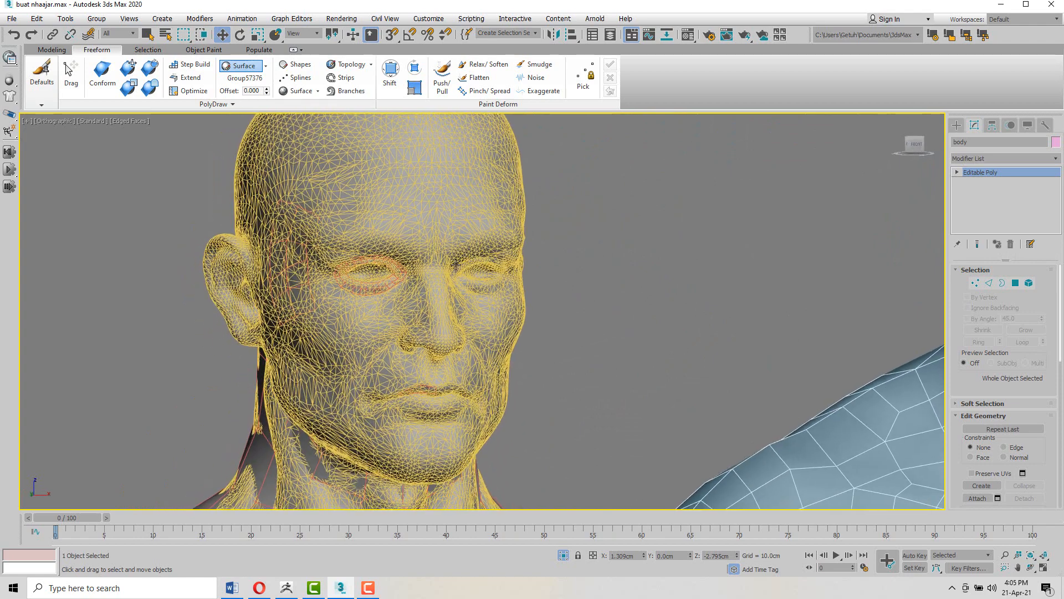